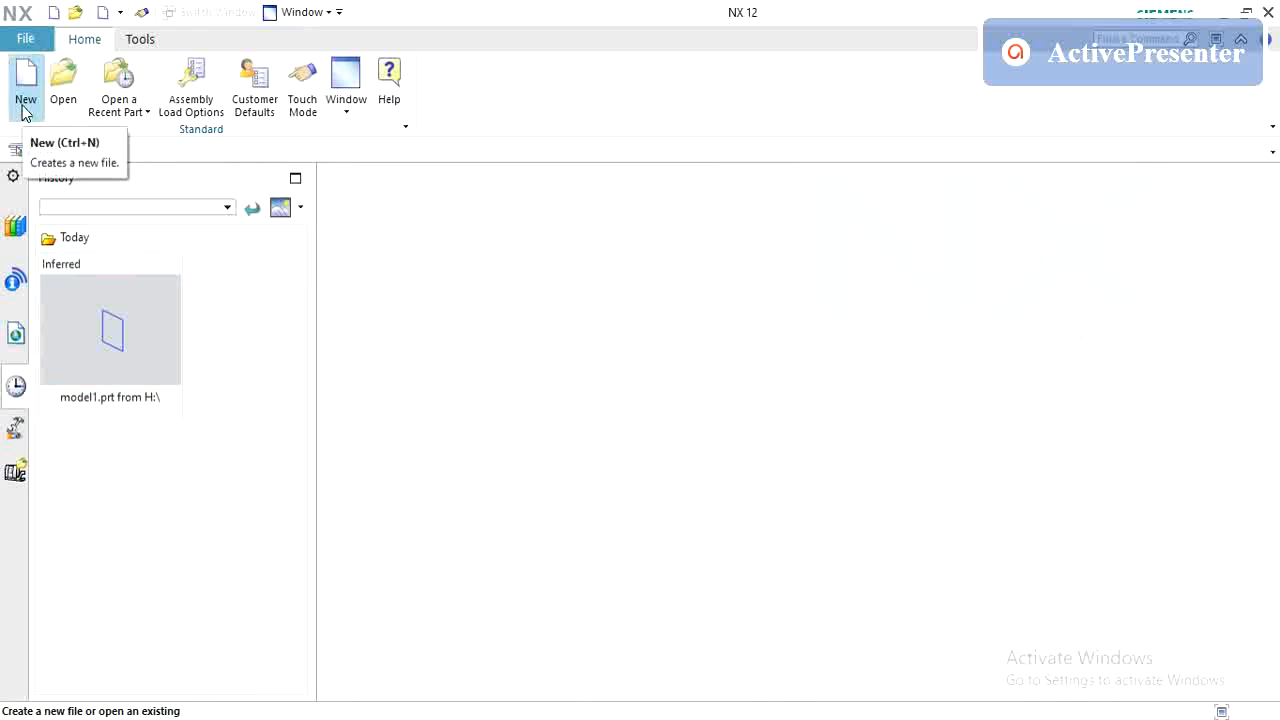
# - Create a new part from the millimetre Model template and start a sketch on the XZ plane
pyautogui.click(26, 113)
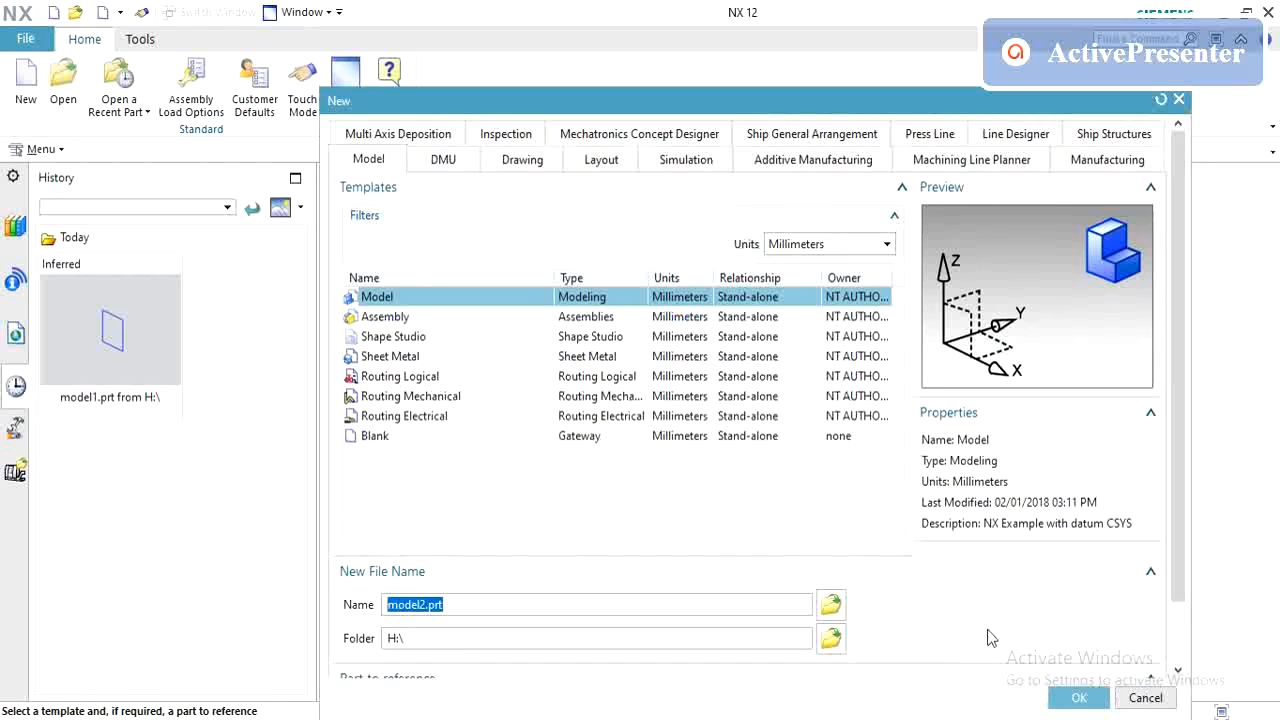
pyautogui.click(1068, 698)
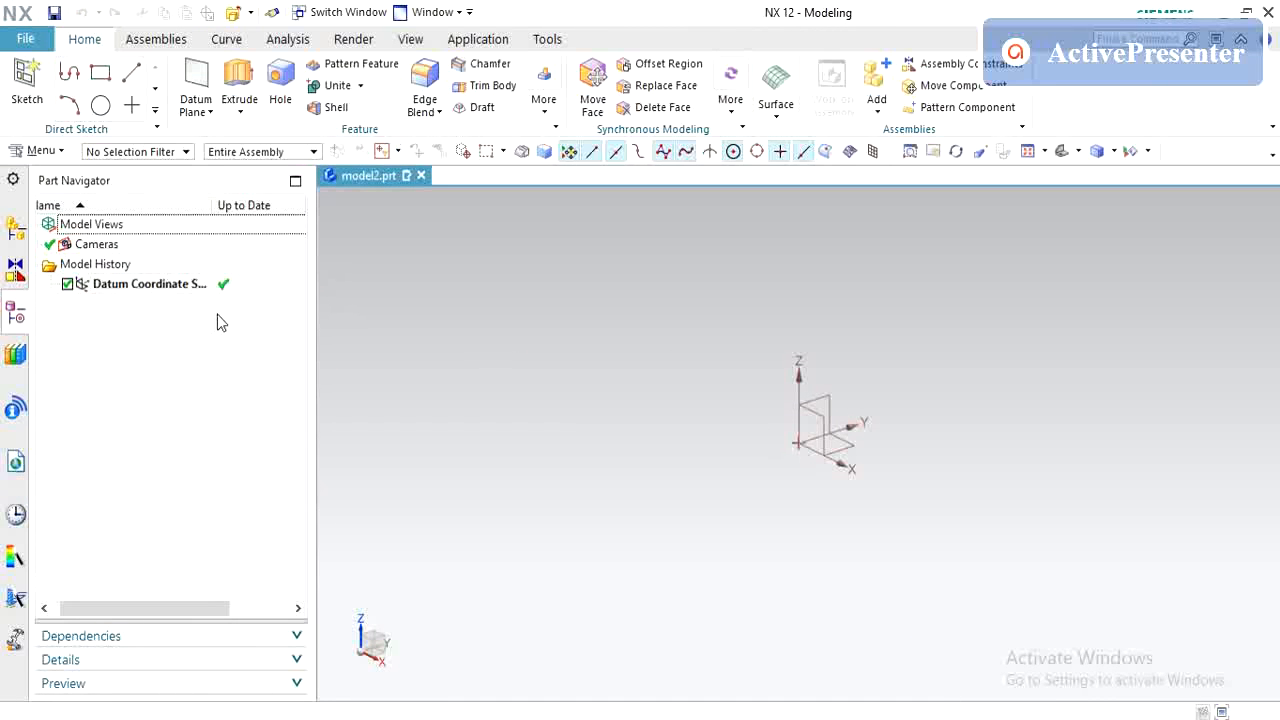
pyautogui.click(30, 90)
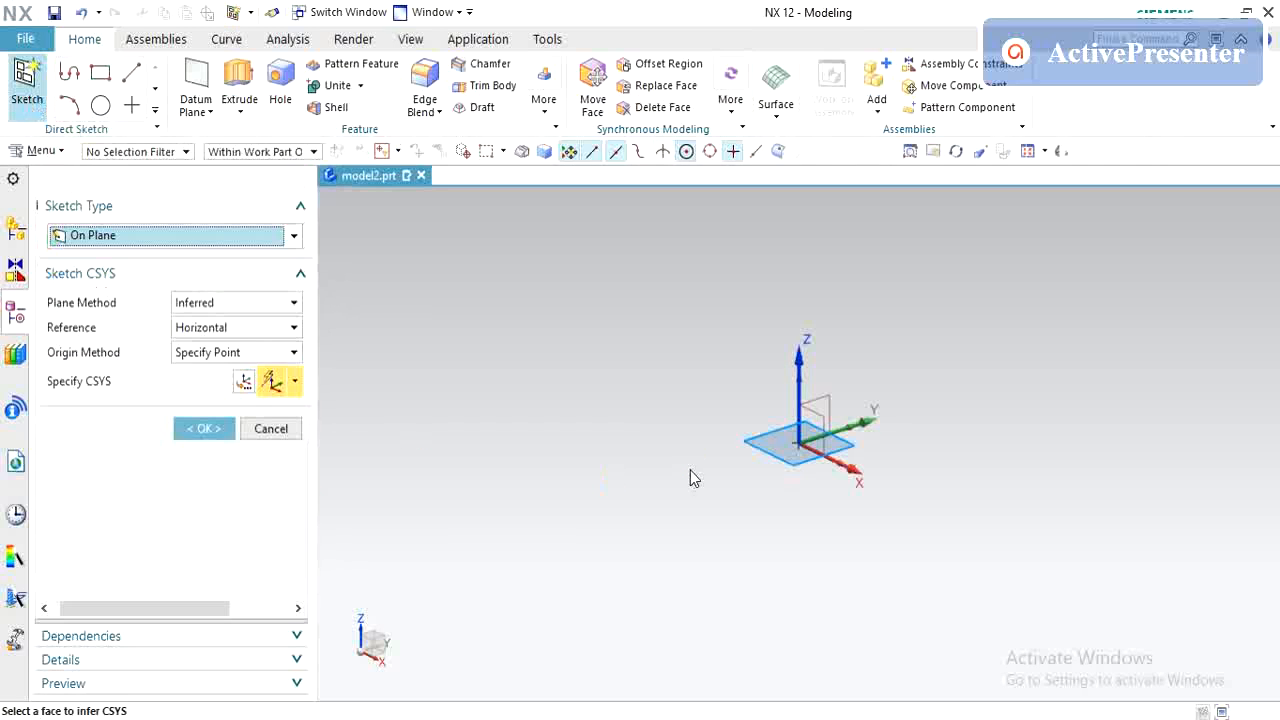
pyautogui.click(830, 479)
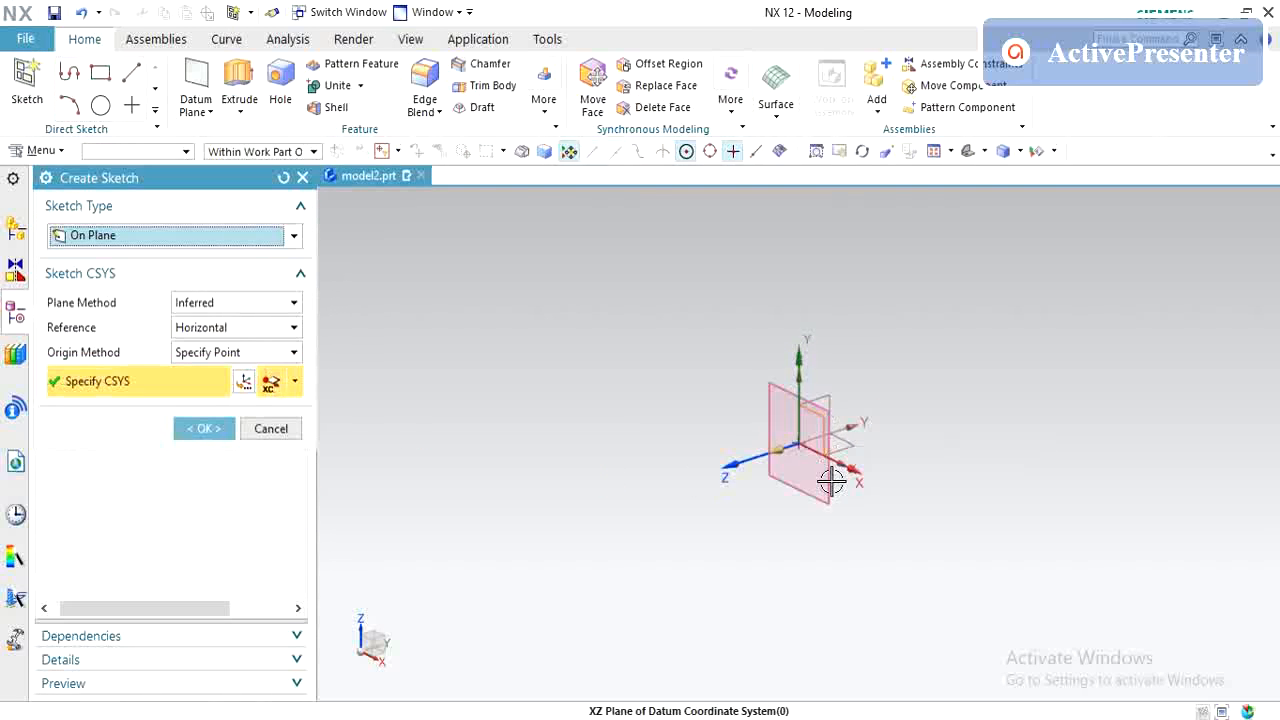
pyautogui.click(202, 429)
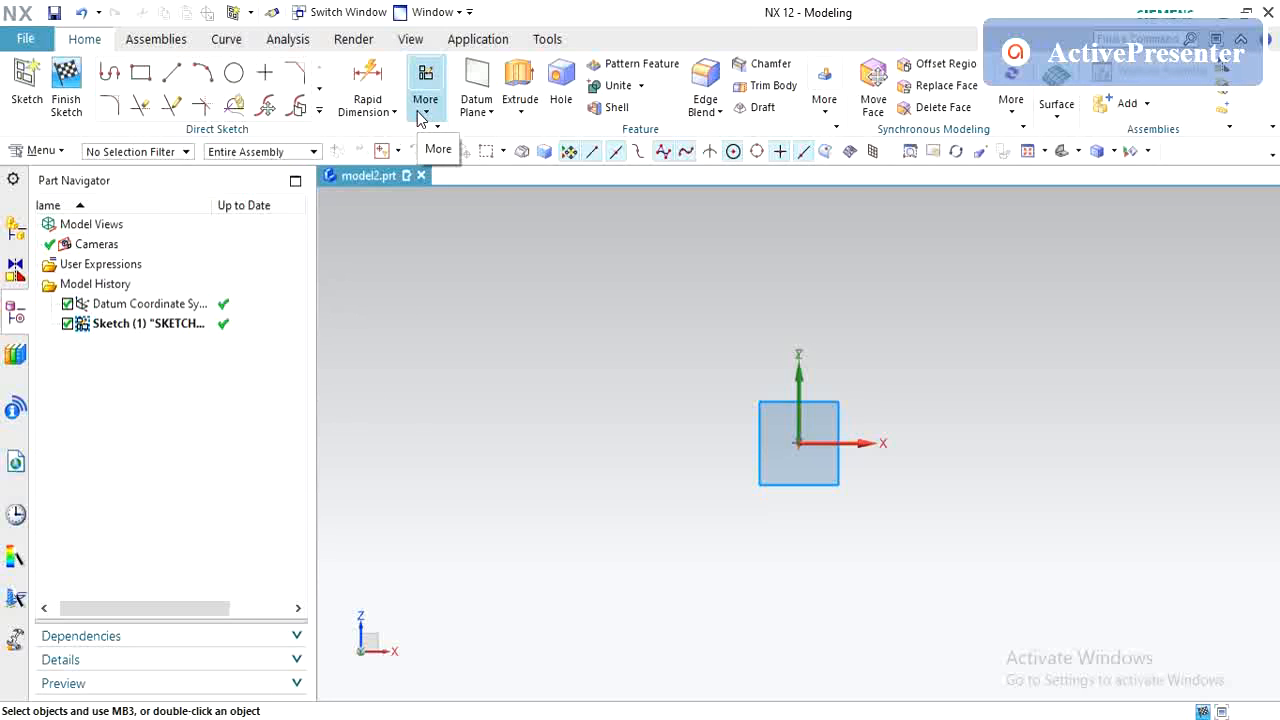
# - Sketch three separate slanted lines: one above the origin, one right of it about 112 mm long, and one below it about 158 mm long
pyautogui.click(423, 110)
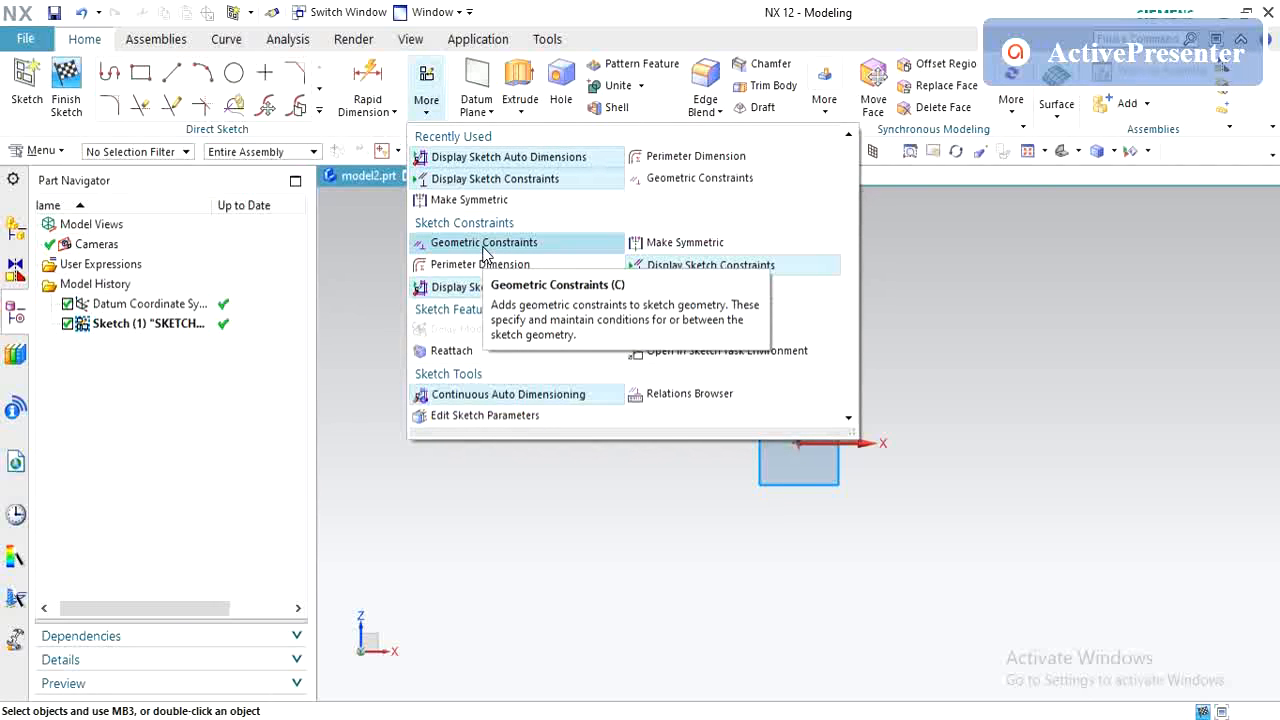
pyautogui.click(483, 245)
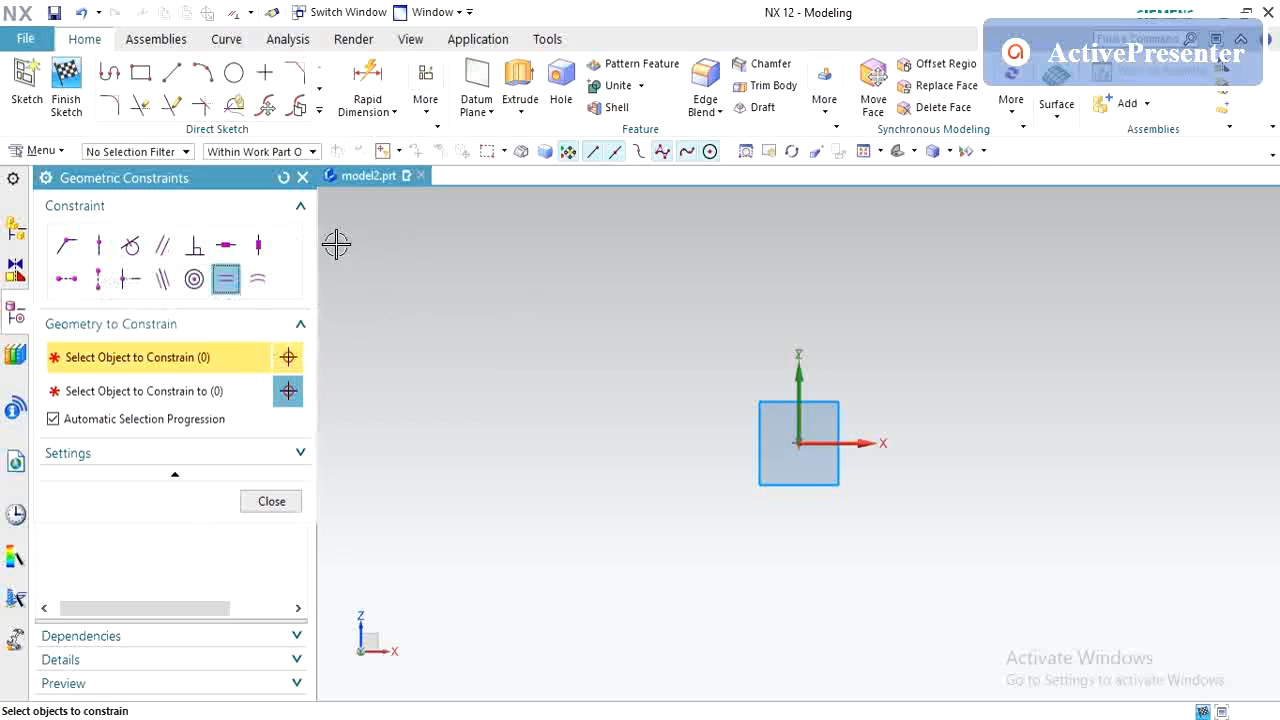
pyautogui.click(172, 72)
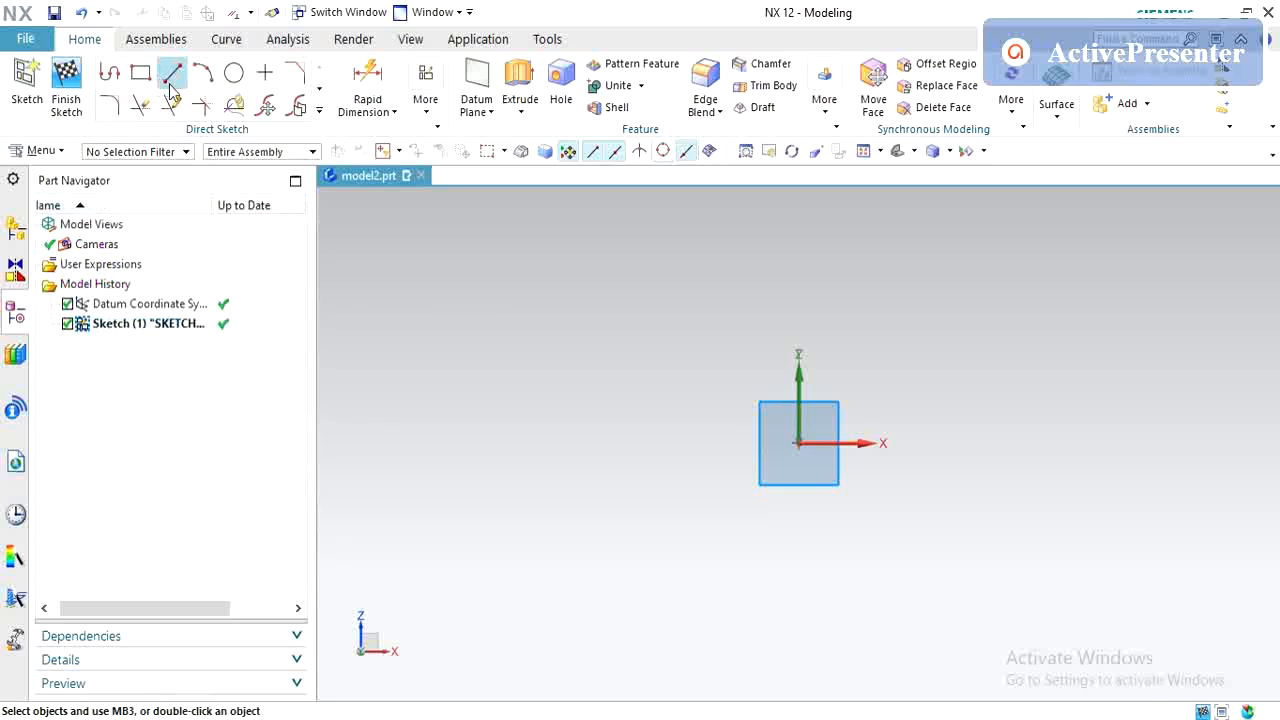
pyautogui.click(524, 264)
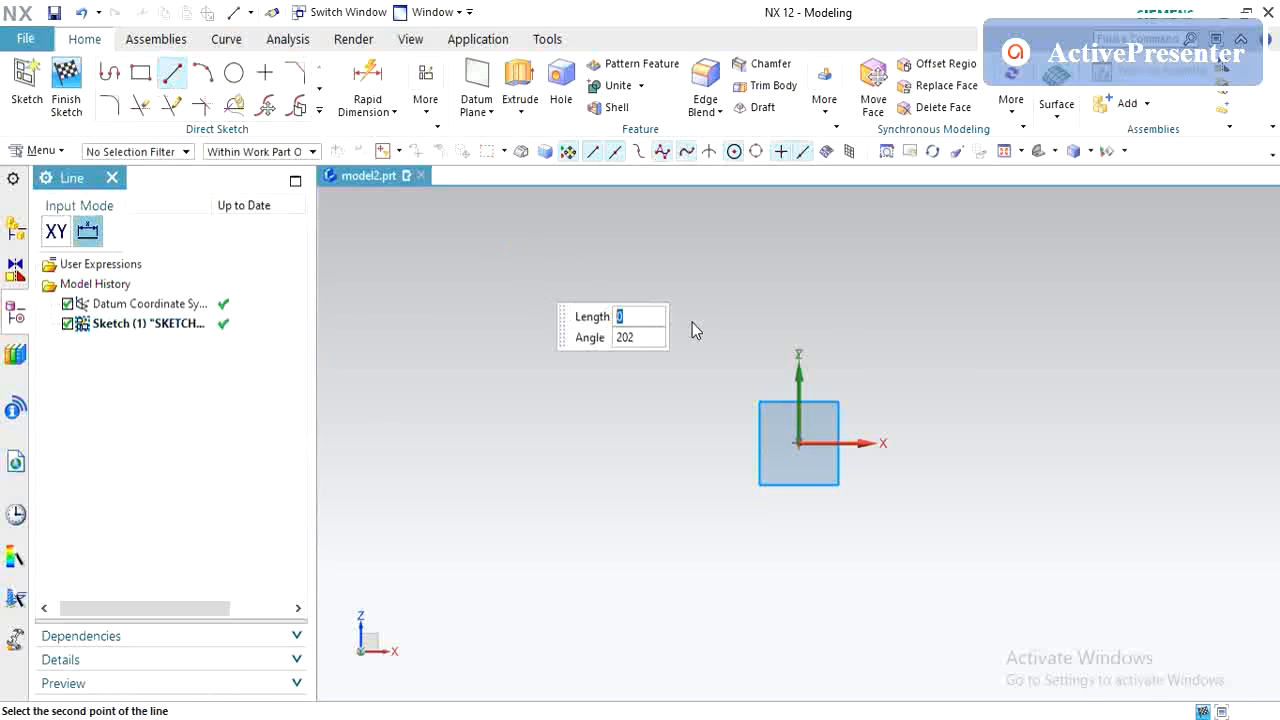
pyautogui.click(852, 322)
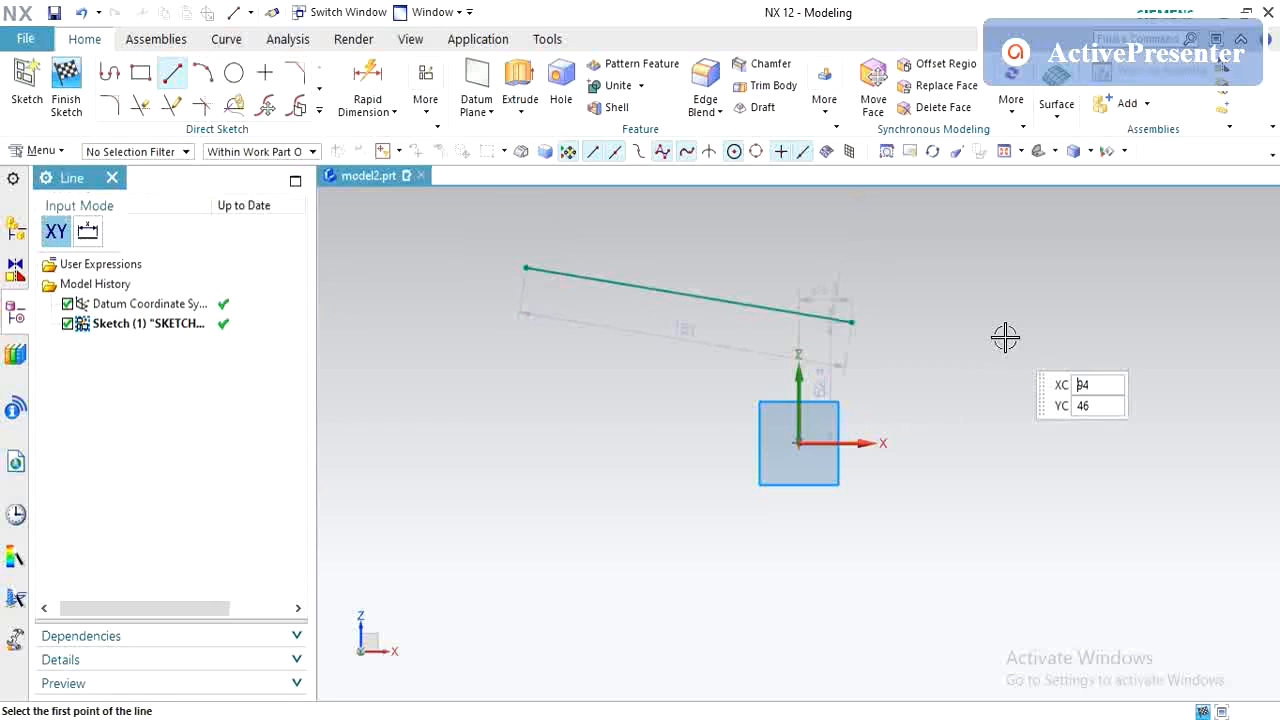
pyautogui.click(972, 295)
pyautogui.click(1075, 529)
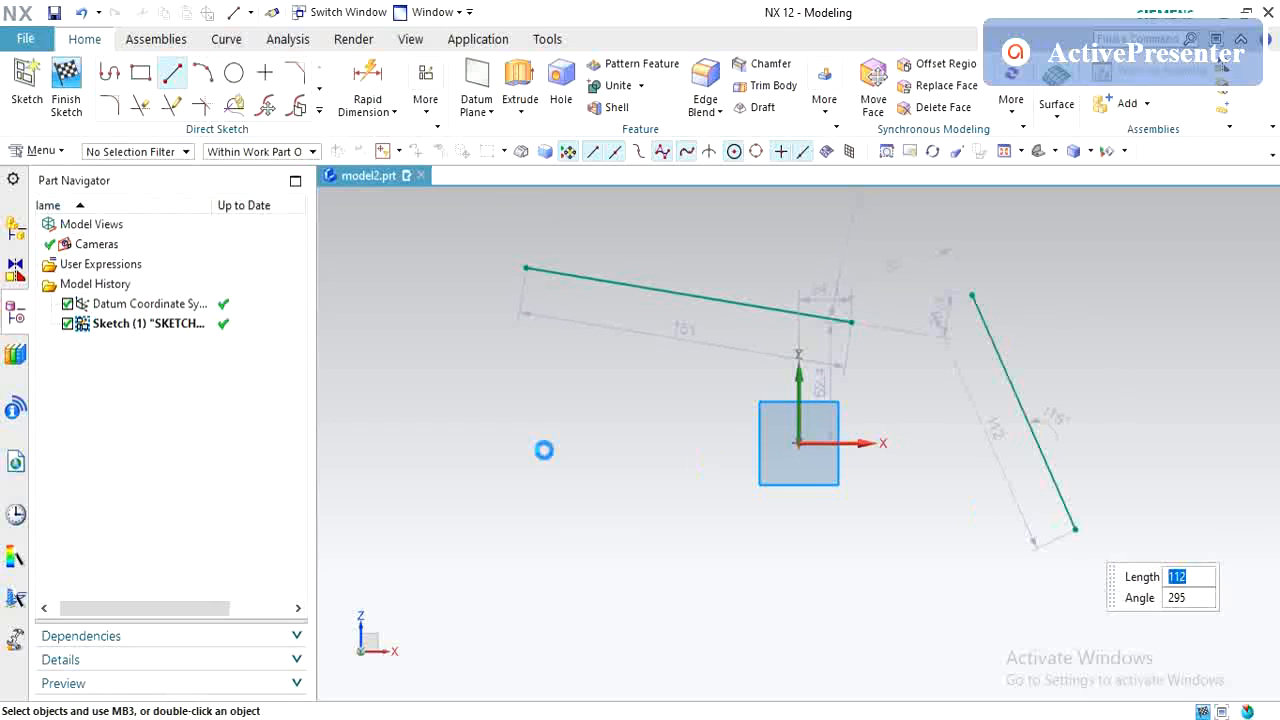
pyautogui.click(526, 412)
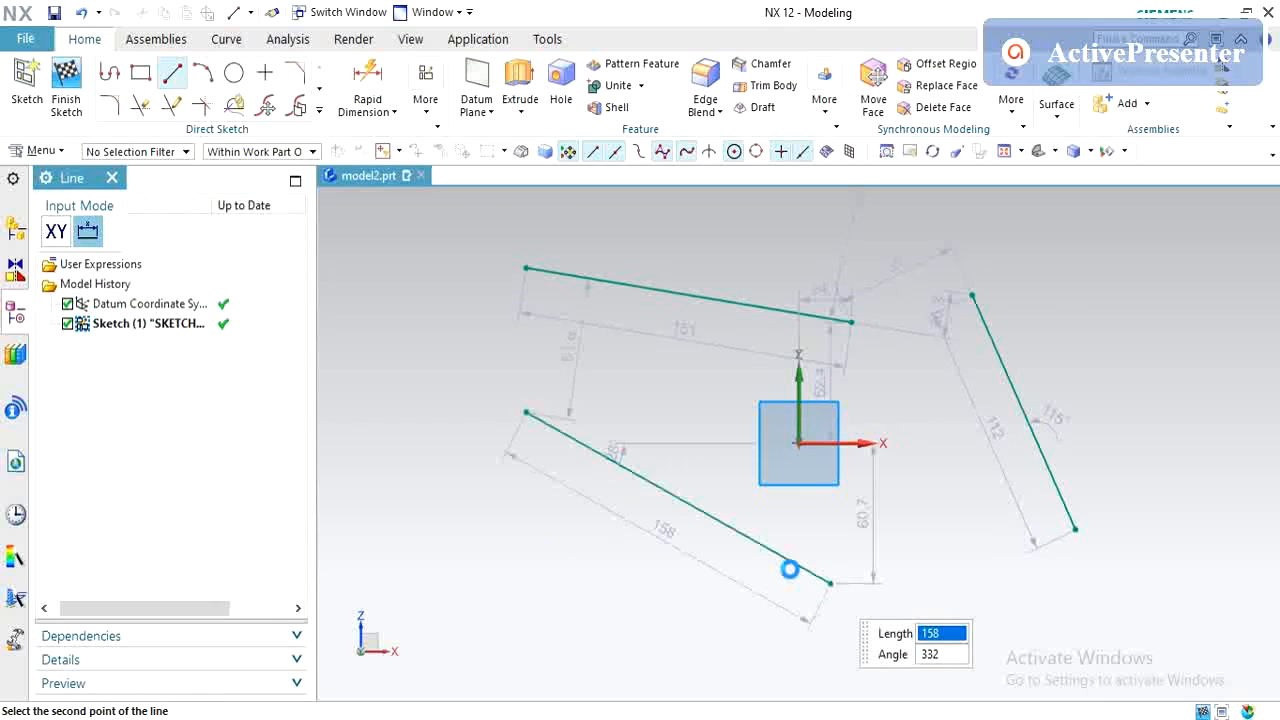
pyautogui.click(830, 582)
# - Sketch a vertical line about 123 mm long at the far right and a slanted line about 138 mm long crossing the 112 mm line
pyautogui.click(1203, 549)
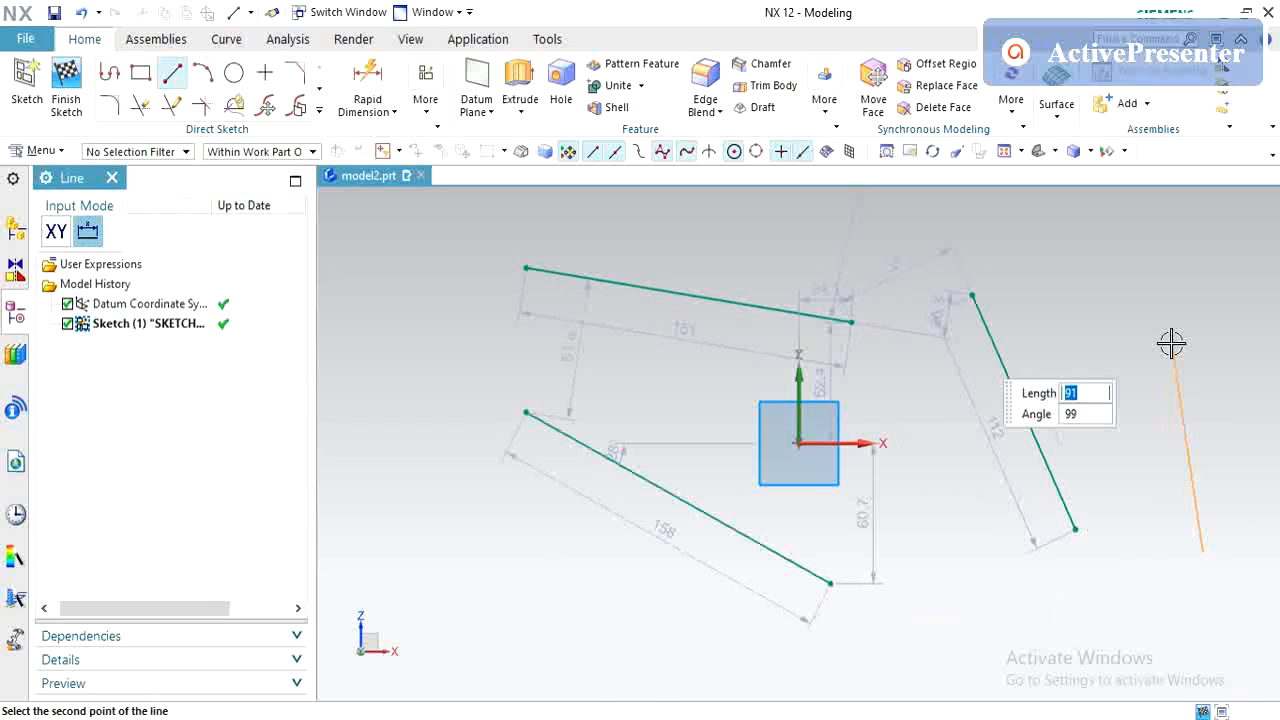
pyautogui.click(1201, 269)
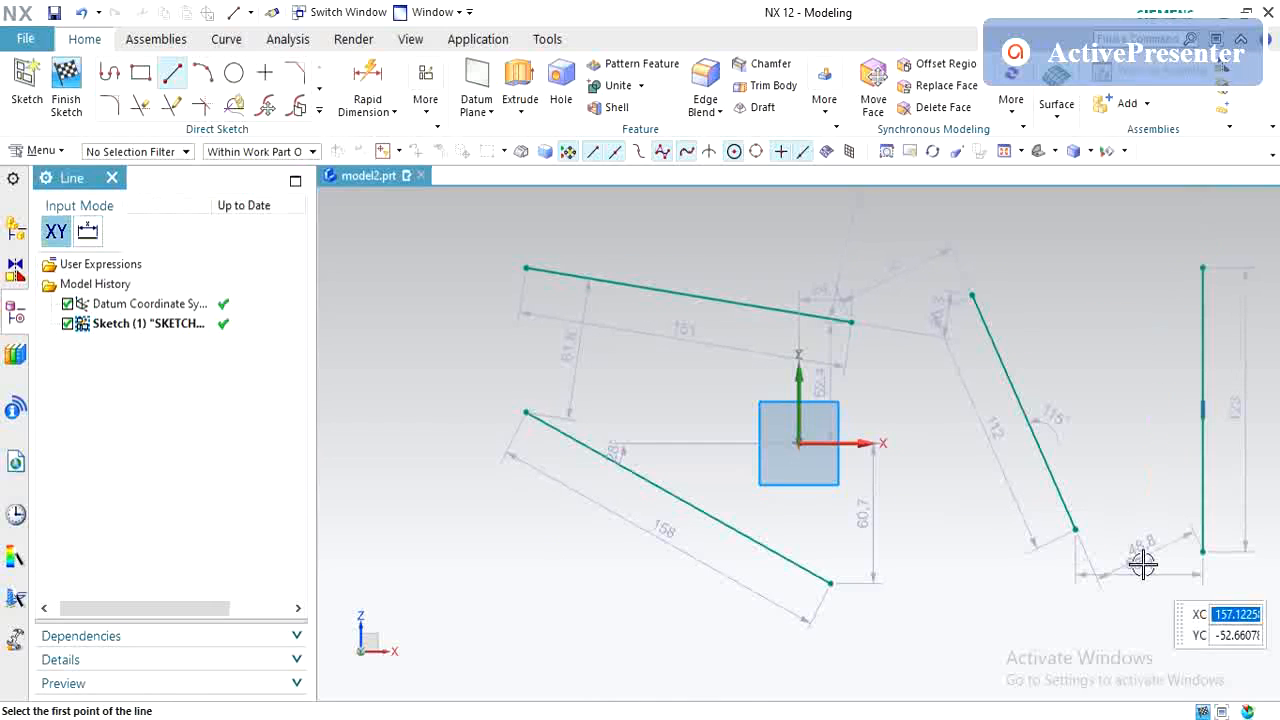
pyautogui.click(1140, 558)
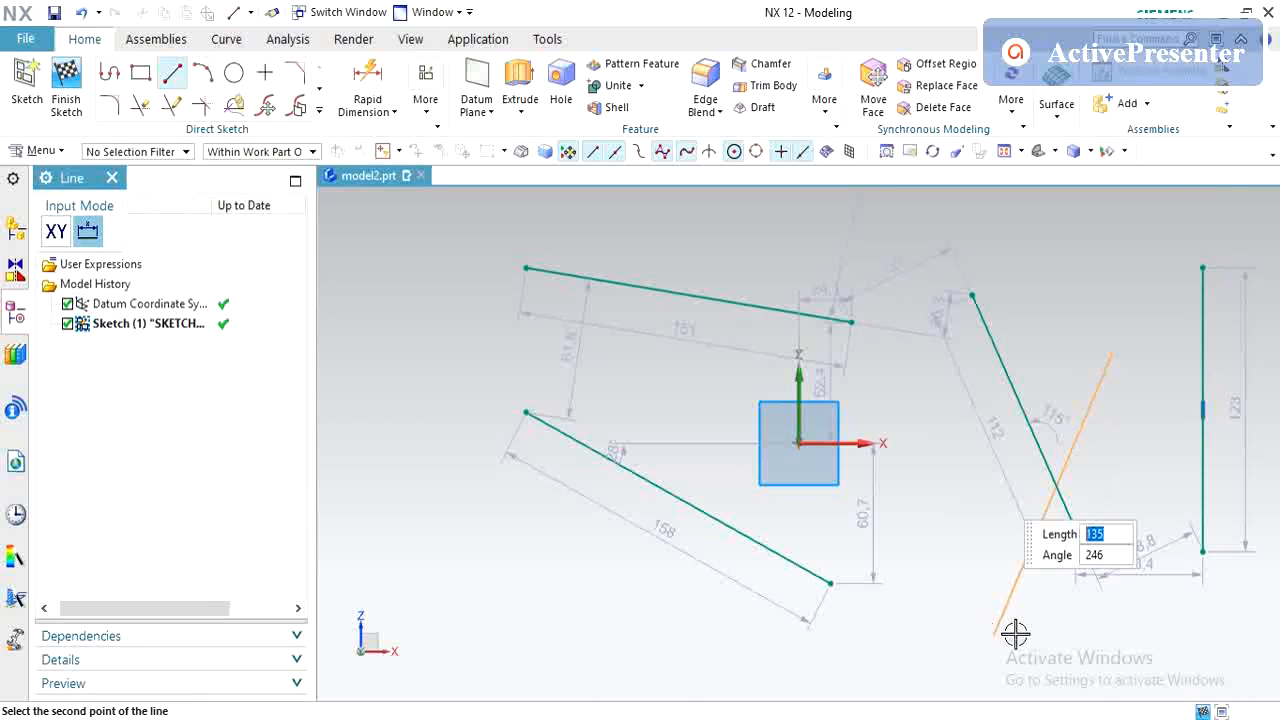
pyautogui.click(1066, 625)
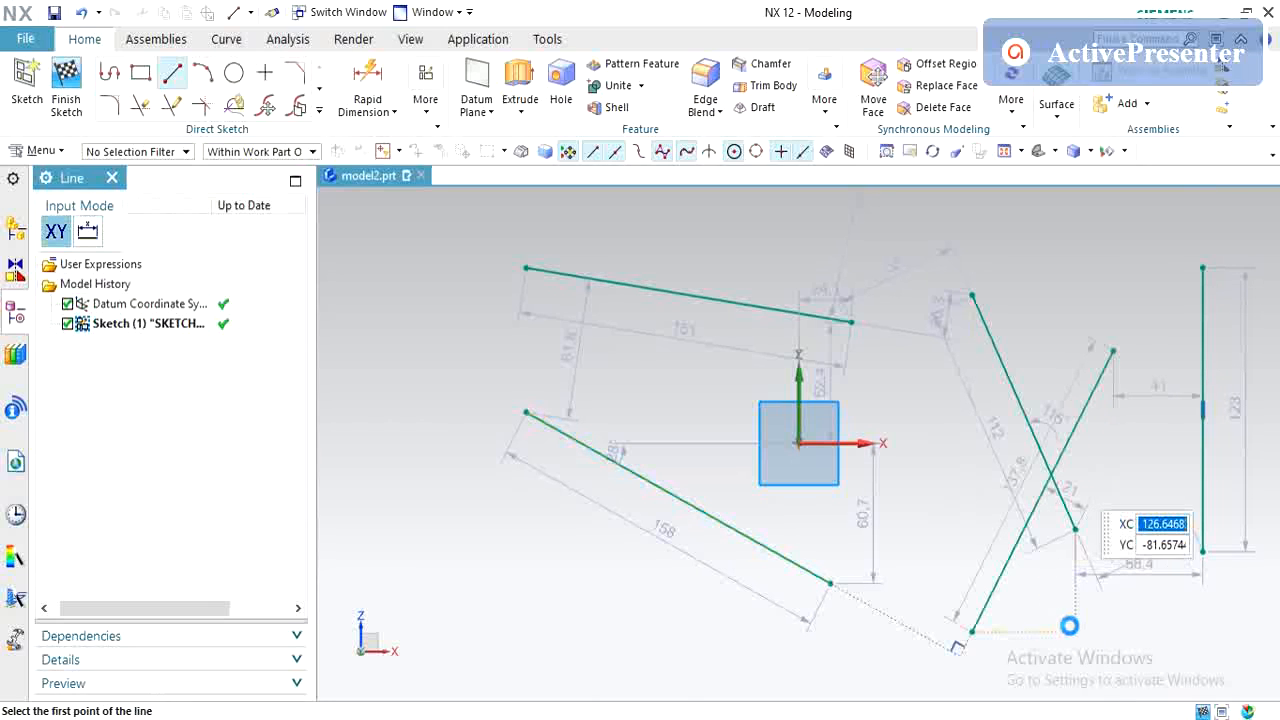
# - Sketch a circle about 80.7 mm in diameter to the left of the lines
pyautogui.click(234, 72)
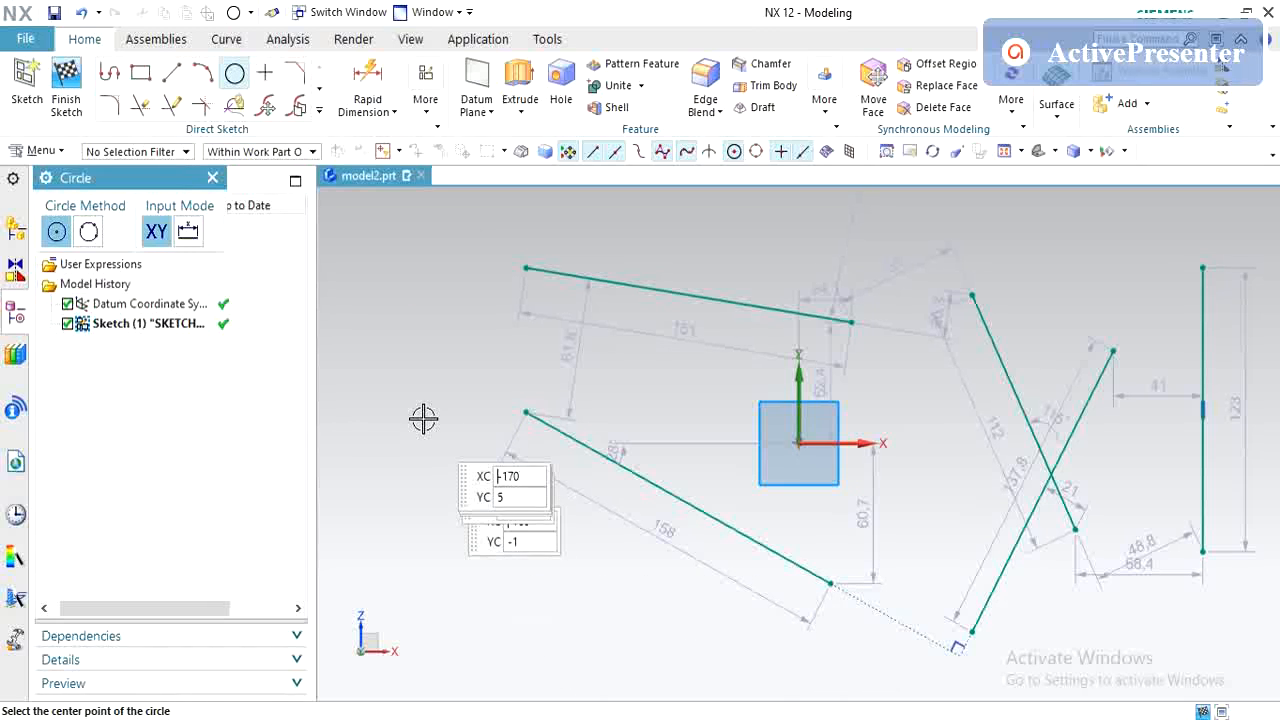
pyautogui.click(391, 377)
pyautogui.click(417, 463)
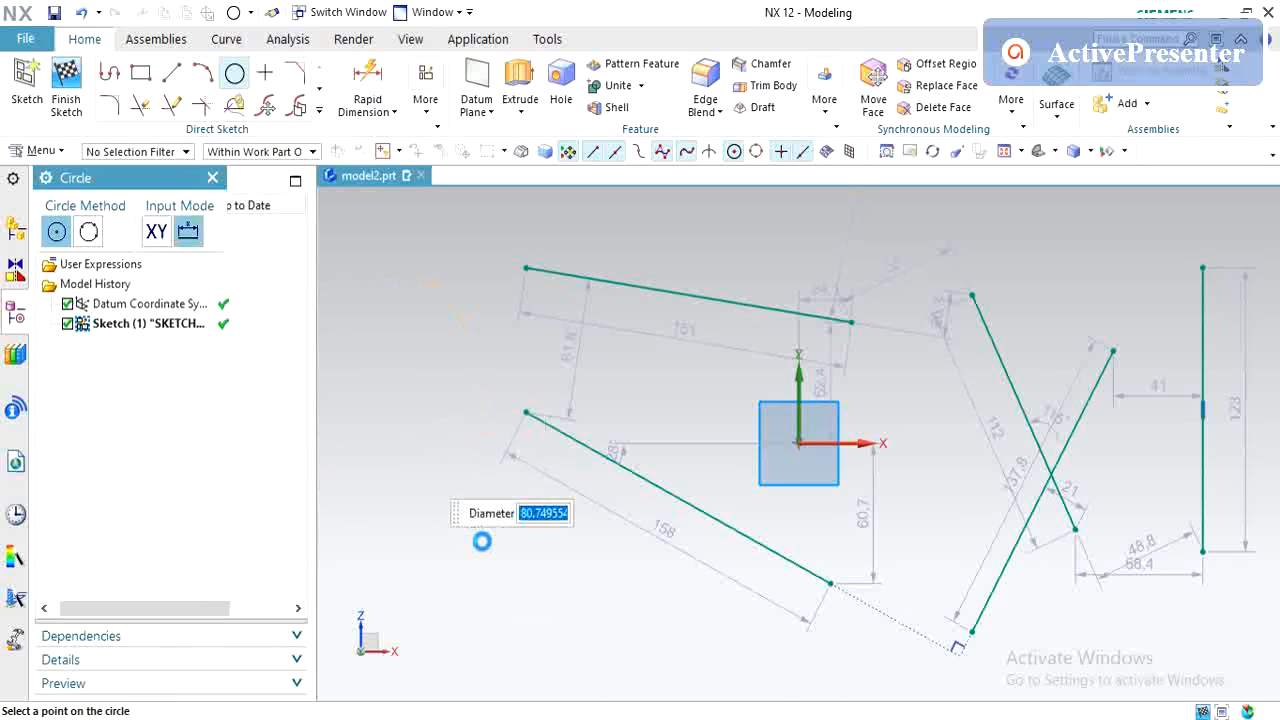
# - Sketch a three-point arc with a radius of about 80.4 mm above the two crossing lines
pyautogui.click(204, 75)
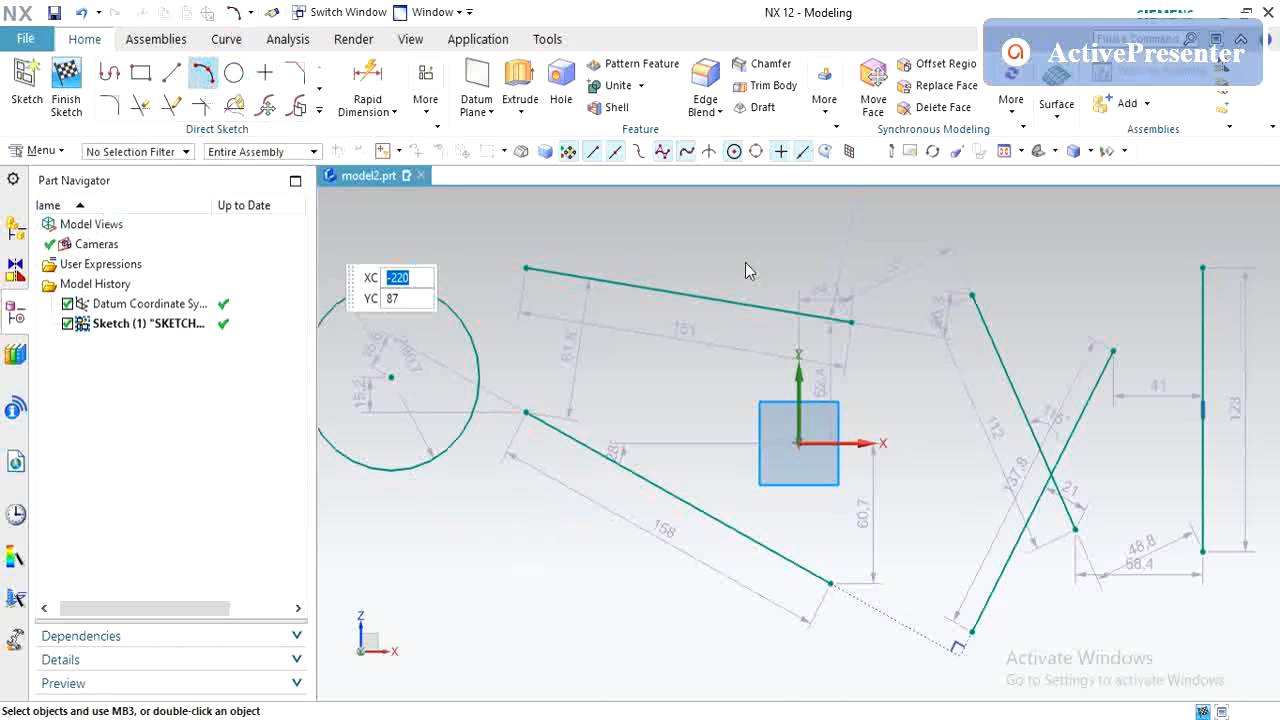
pyautogui.click(1020, 258)
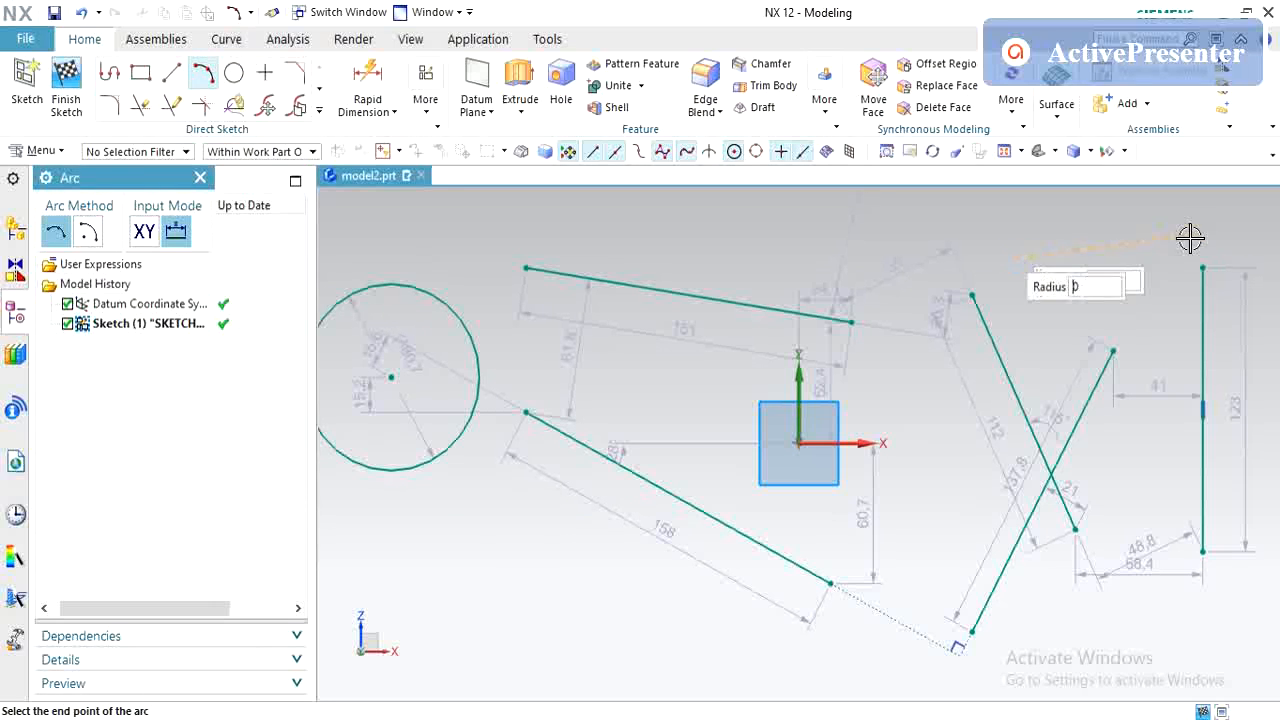
pyautogui.click(1083, 242)
pyautogui.click(1168, 264)
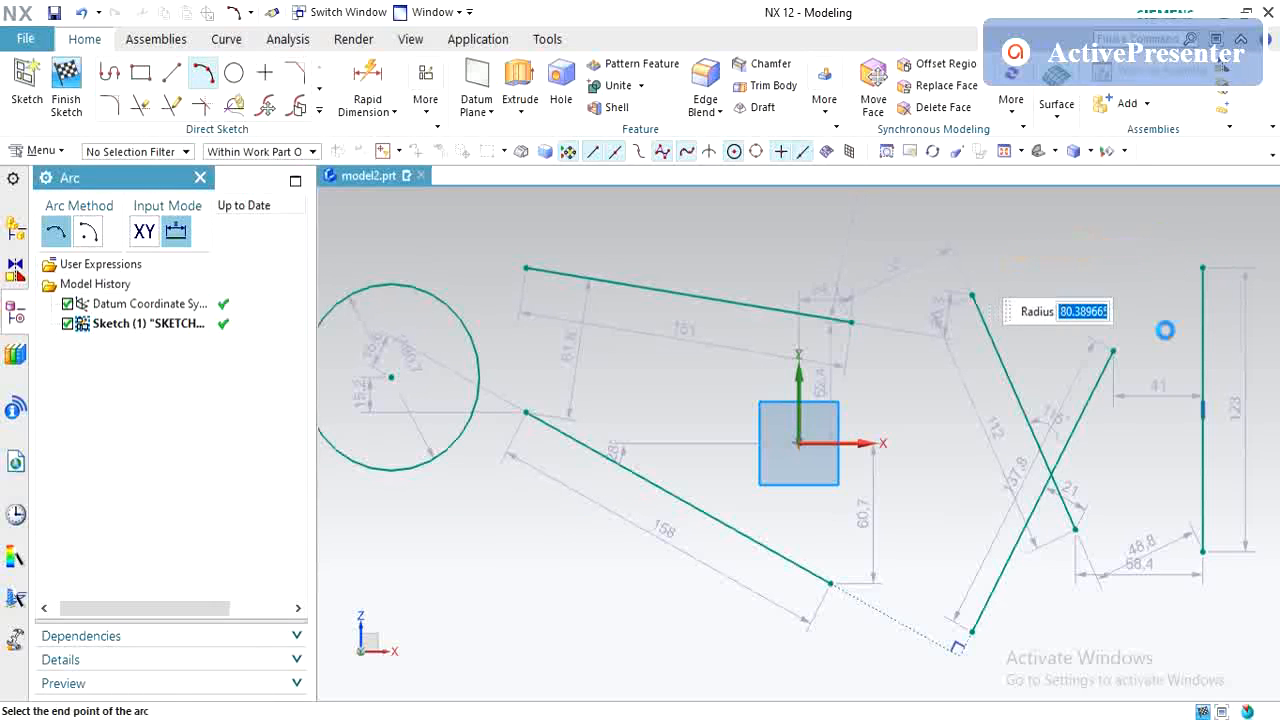
pyautogui.press('Escape')
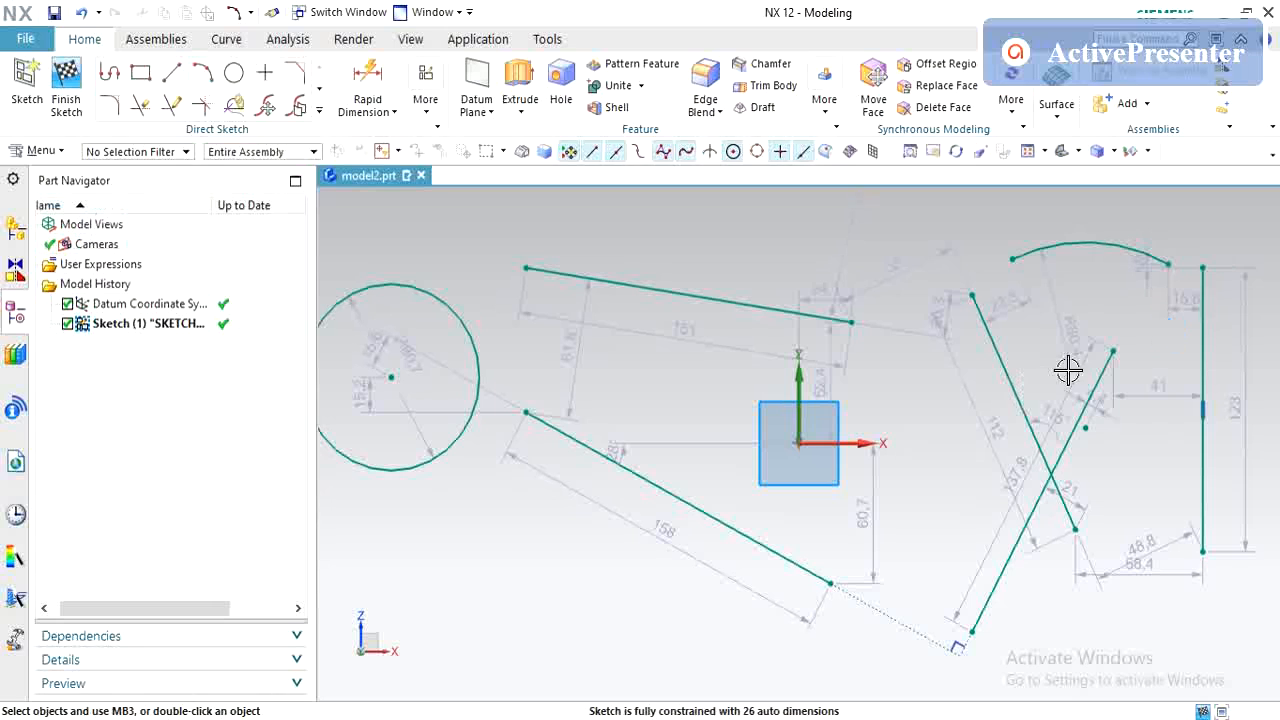
# - Apply a Coincident geometric constraint between the upper slanted line's right endpoint and the 112 mm line's upper endpoint
pyautogui.click(426, 90)
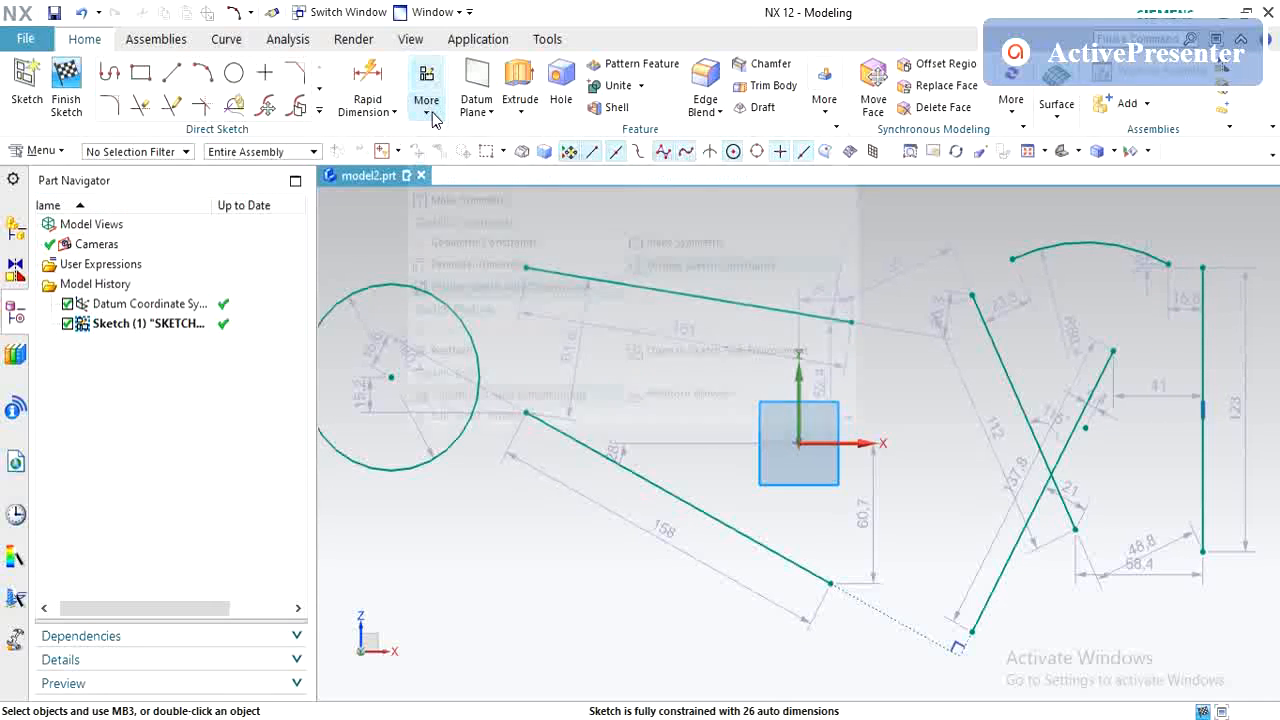
pyautogui.click(463, 242)
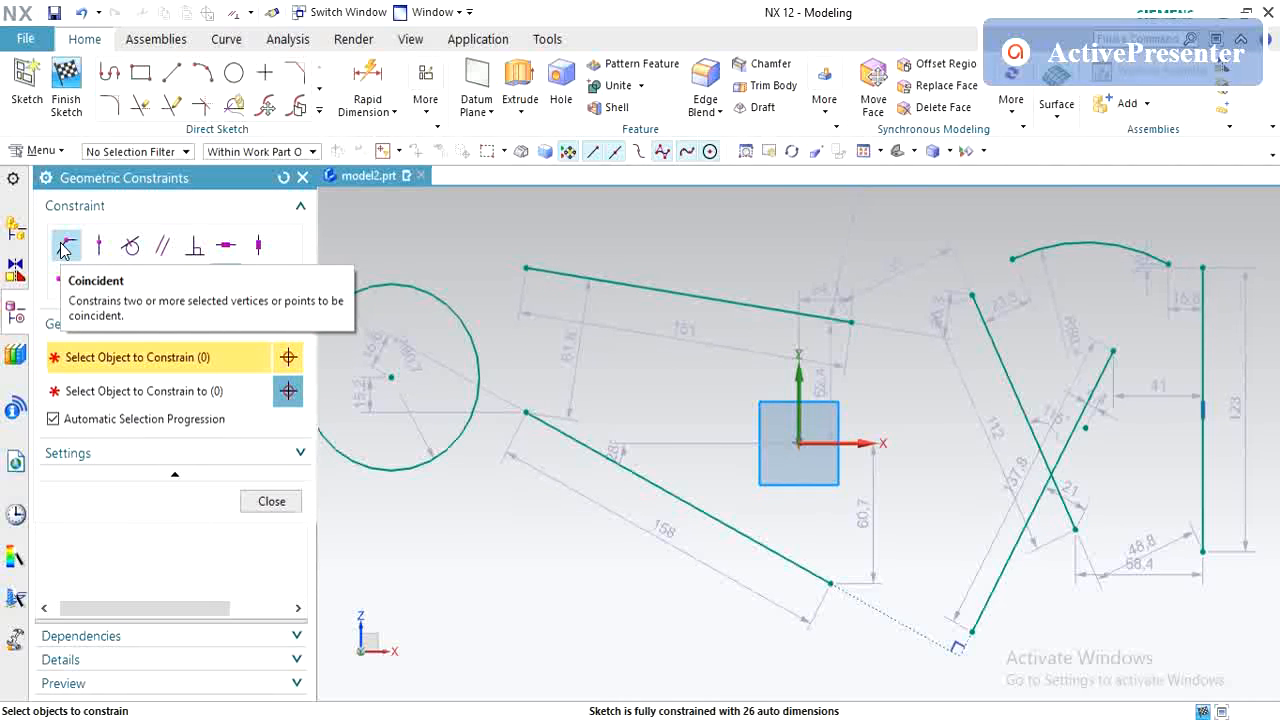
pyautogui.click(63, 248)
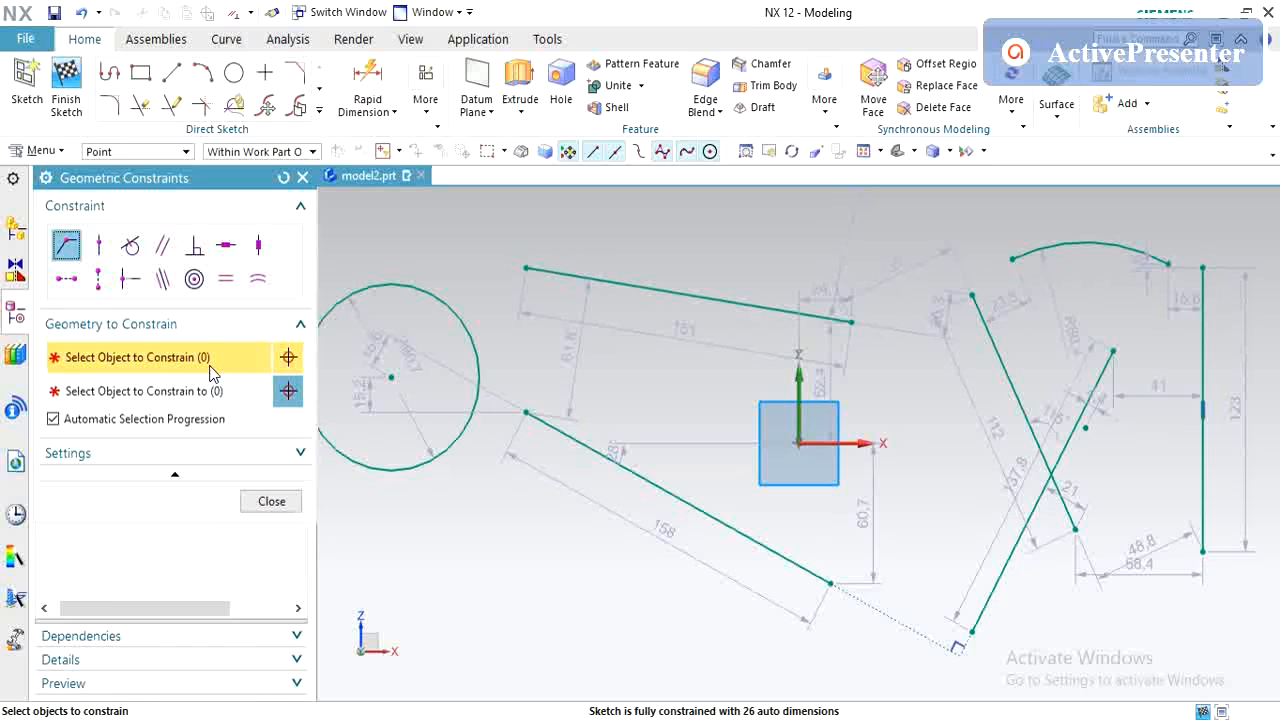
pyautogui.click(850, 320)
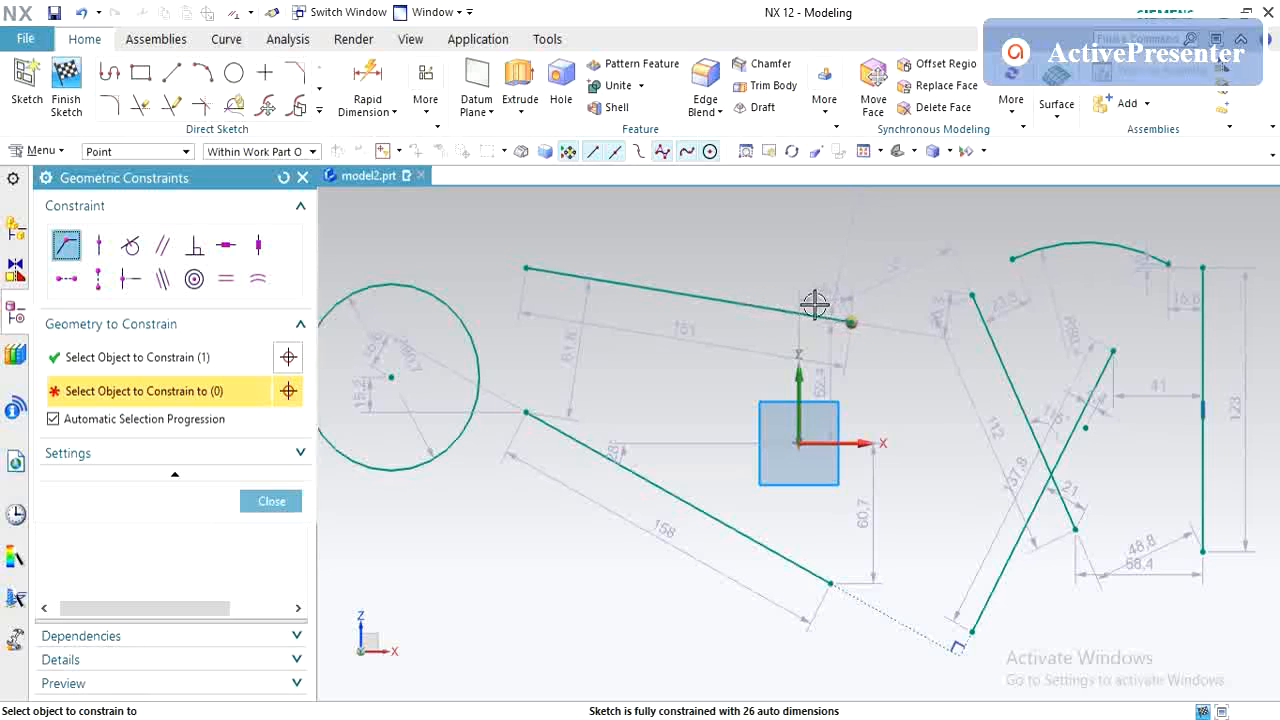
pyautogui.click(971, 295)
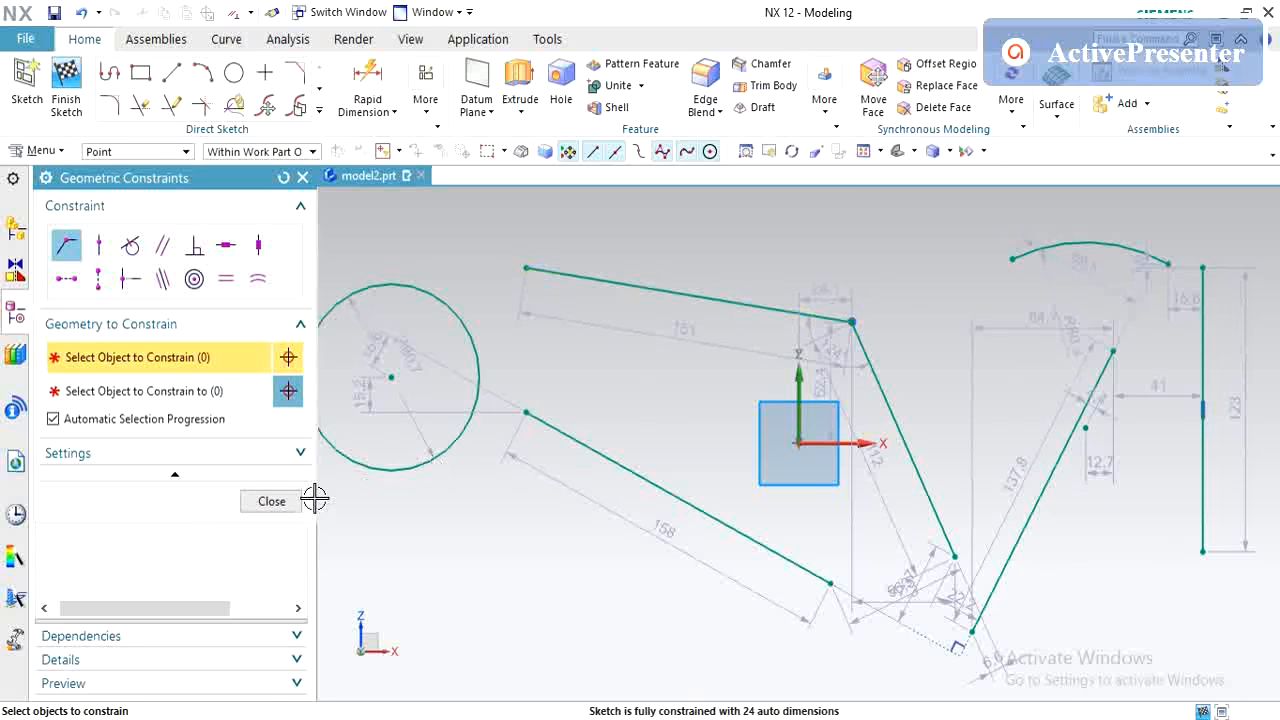
pyautogui.click(271, 501)
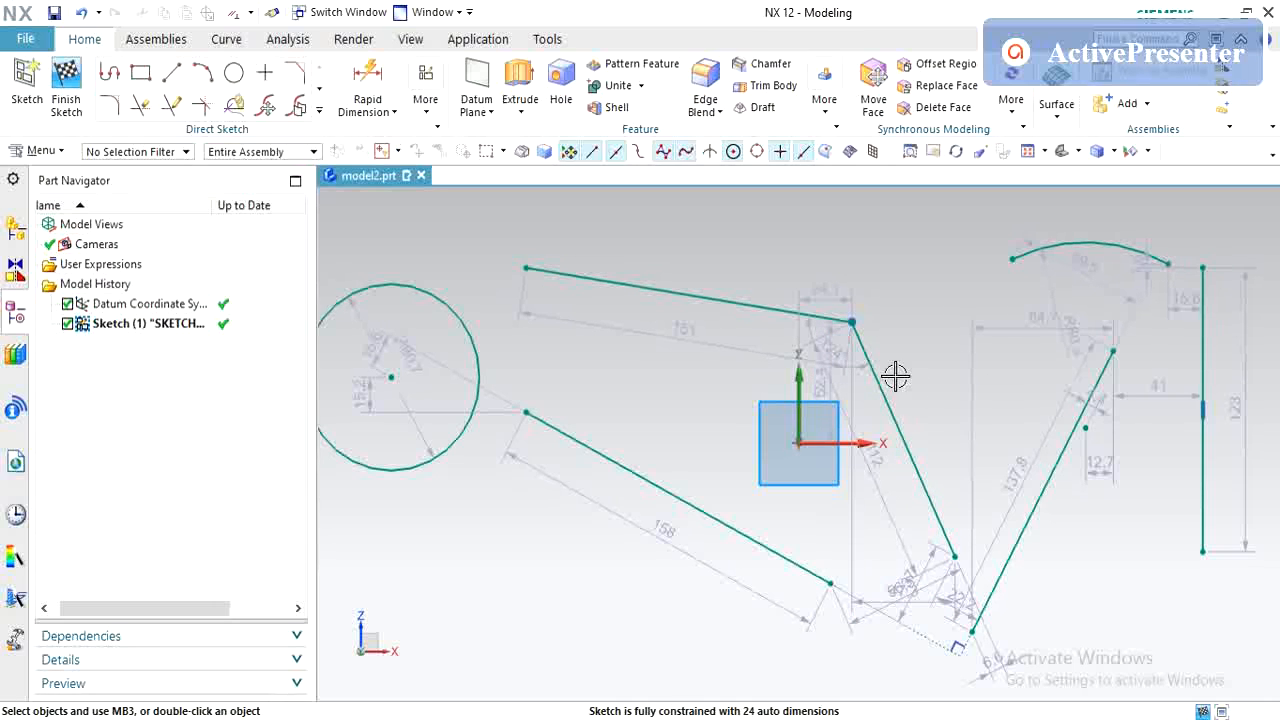
# - Apply a Point on Curve geometric constraint between the arc's midpoint and the vertical line
pyautogui.click(420, 116)
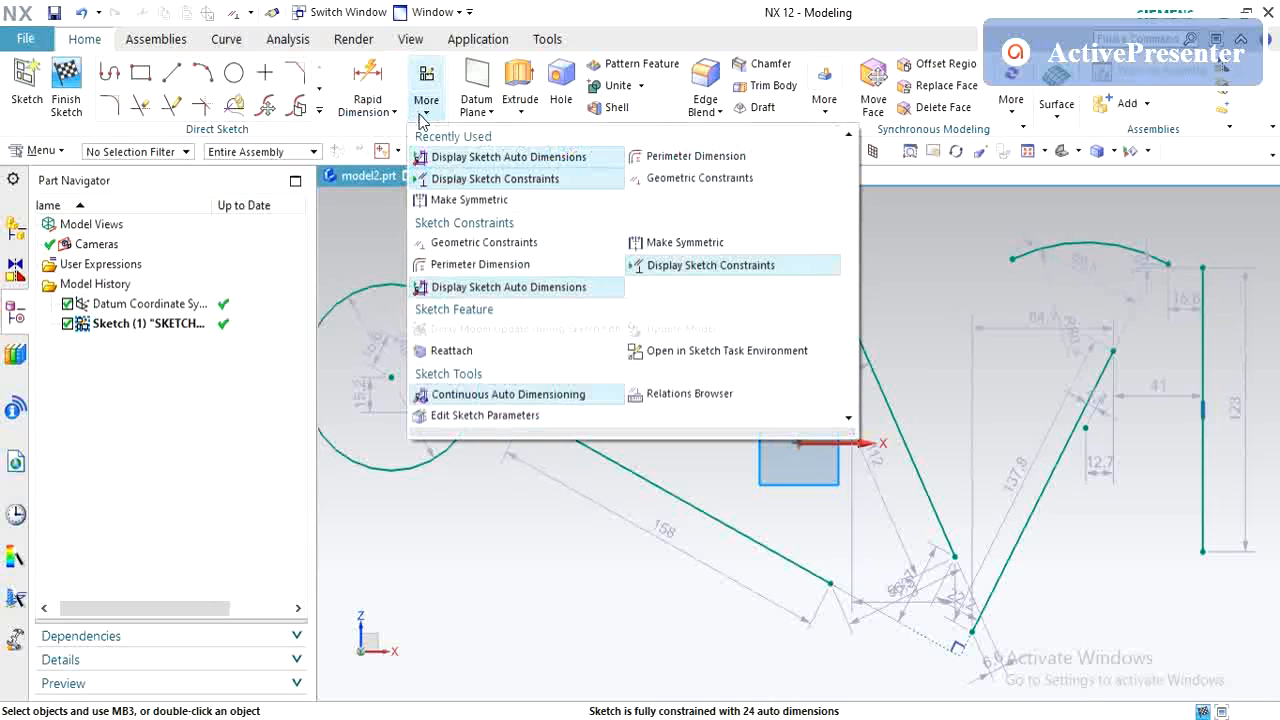
pyautogui.click(476, 240)
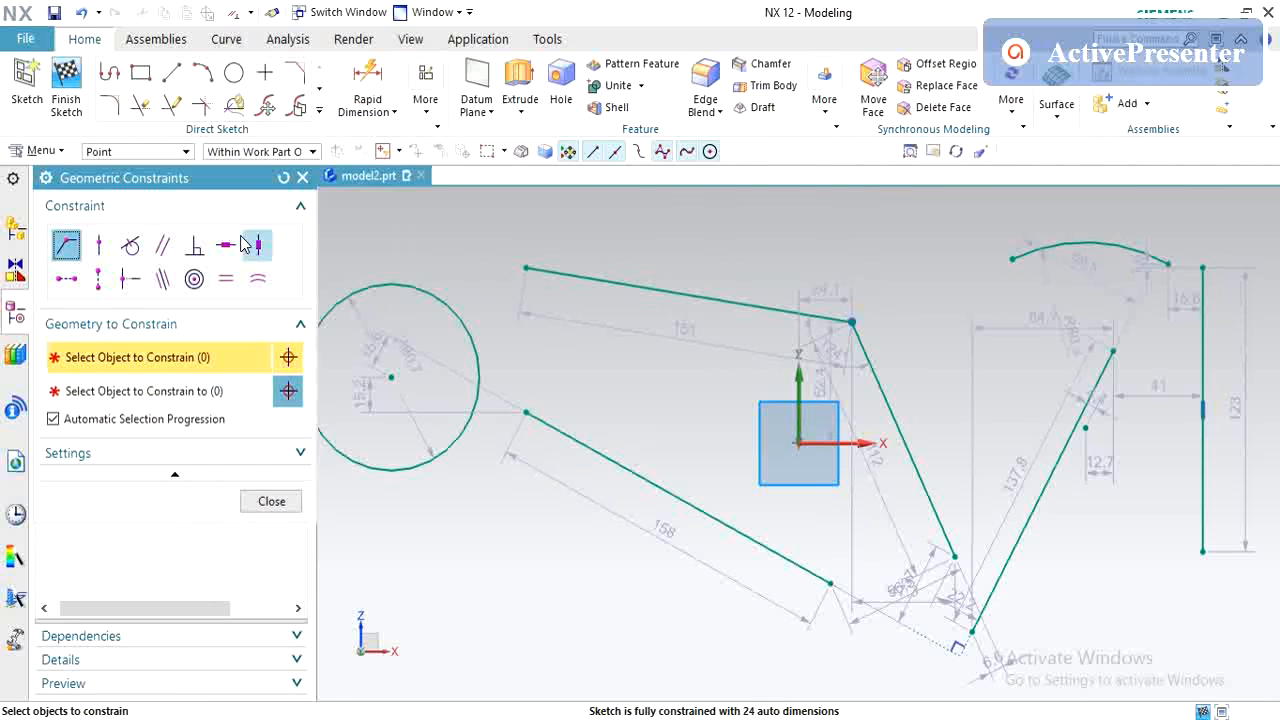
pyautogui.click(99, 246)
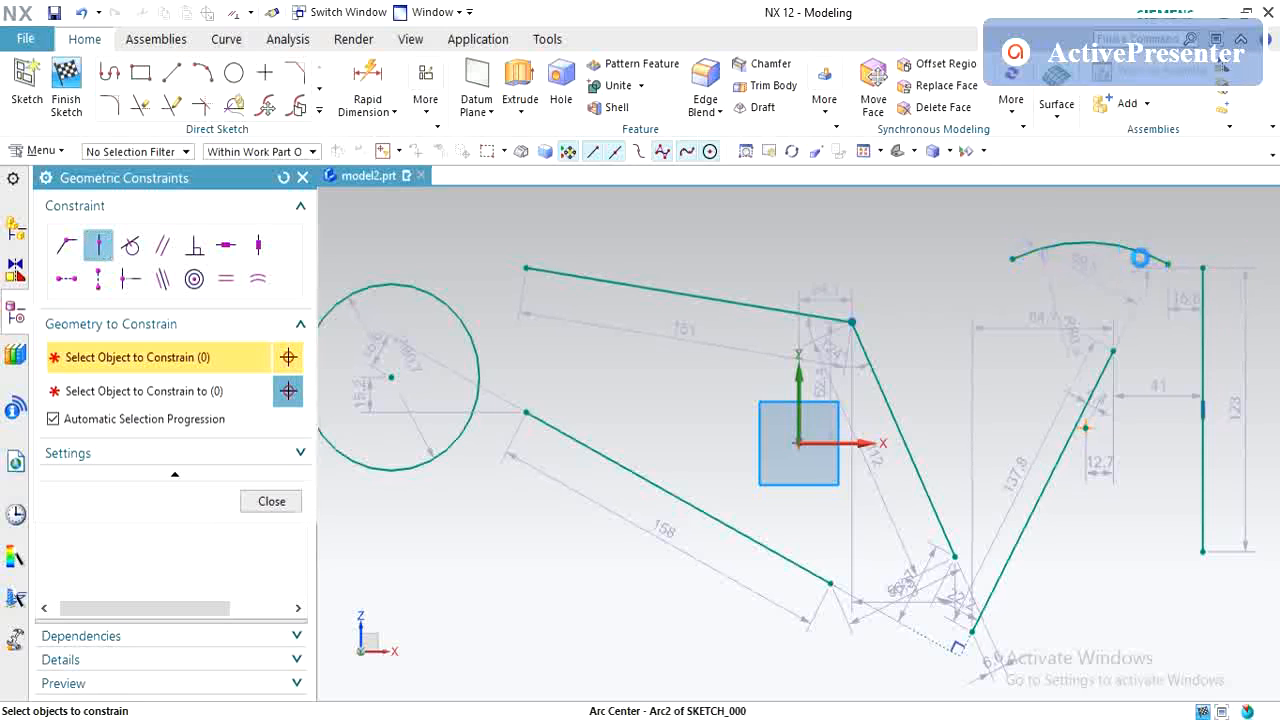
pyautogui.click(1127, 248)
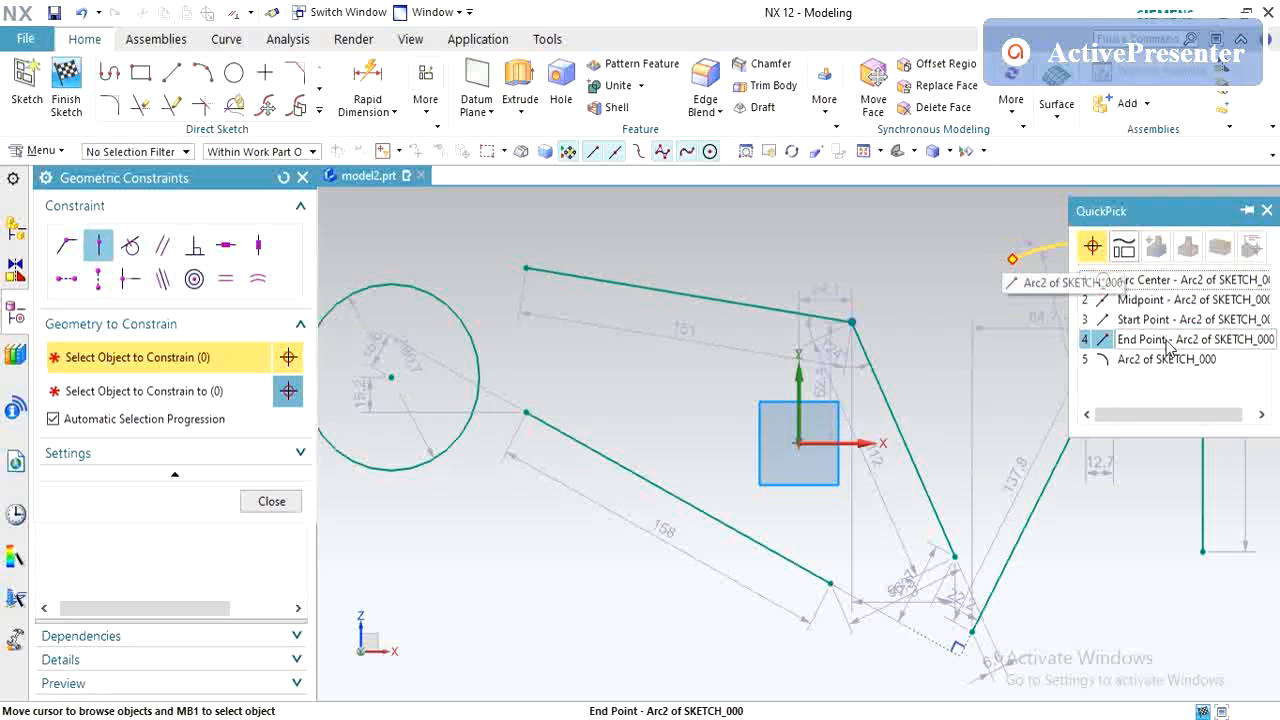
pyautogui.click(1159, 300)
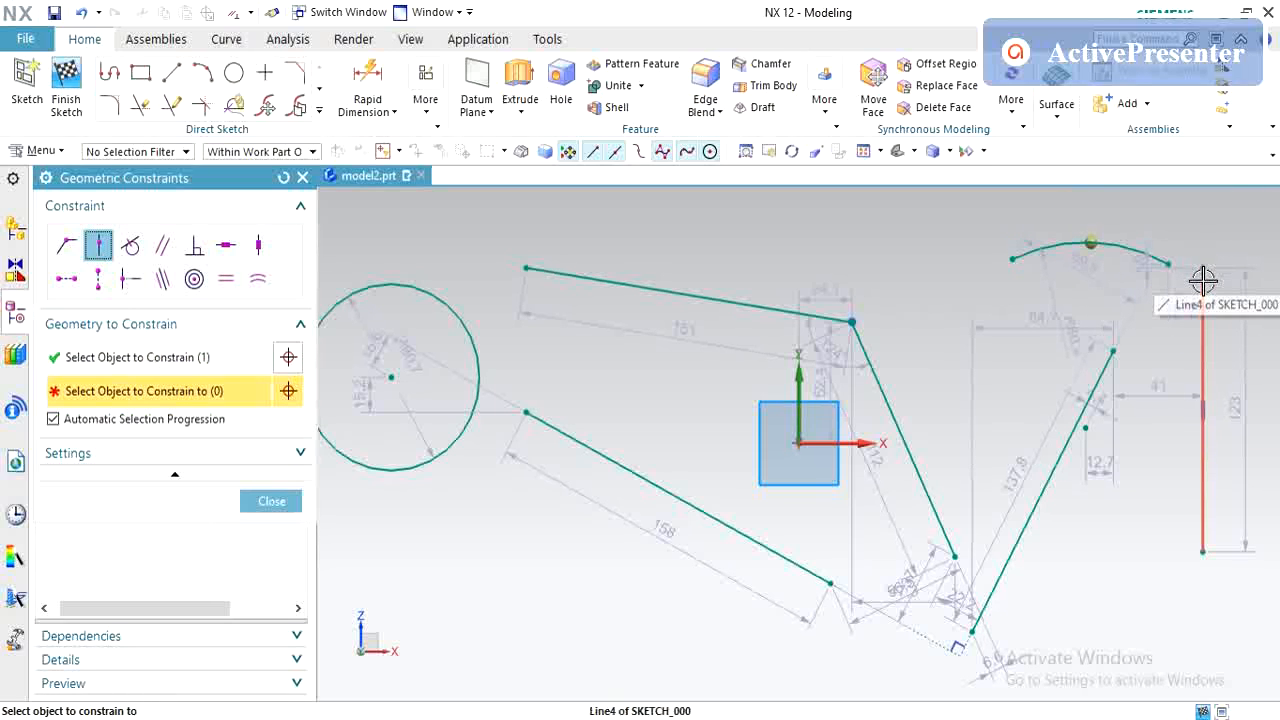
pyautogui.click(1203, 280)
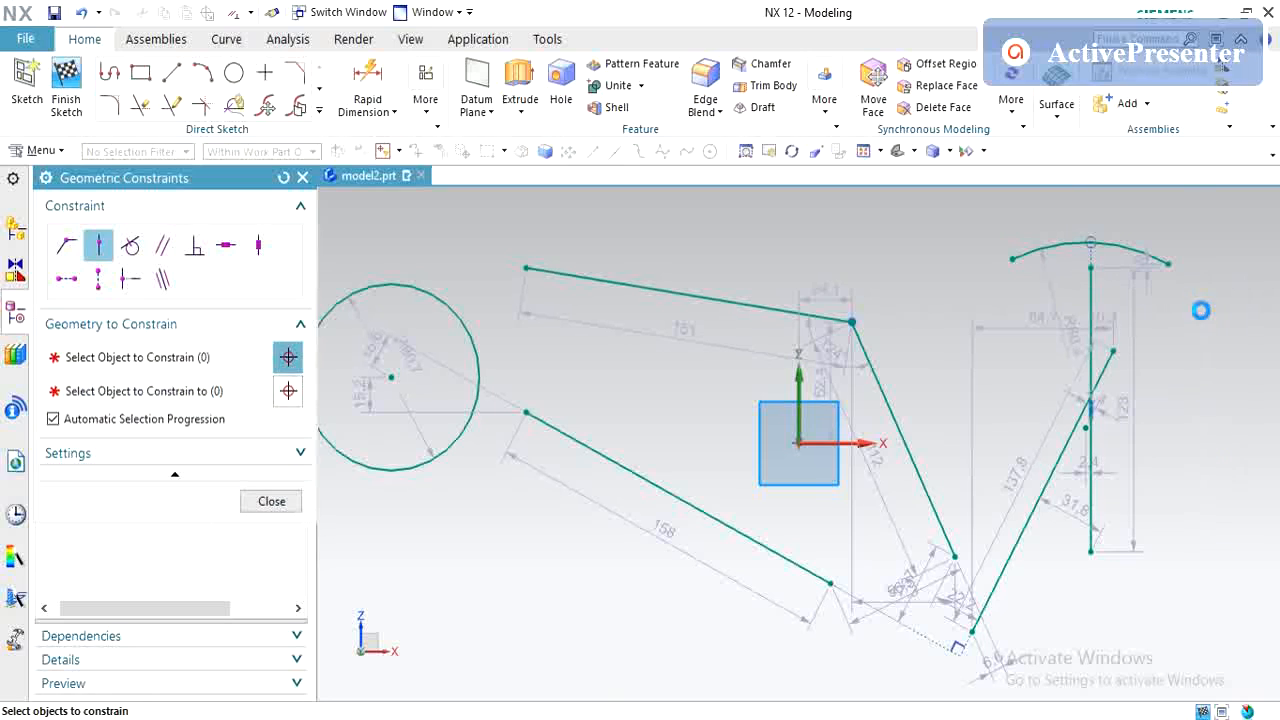
# - Apply a Tangent geometric constraint between the circle and the lower slanted 158 mm line
pyautogui.click(1092, 240)
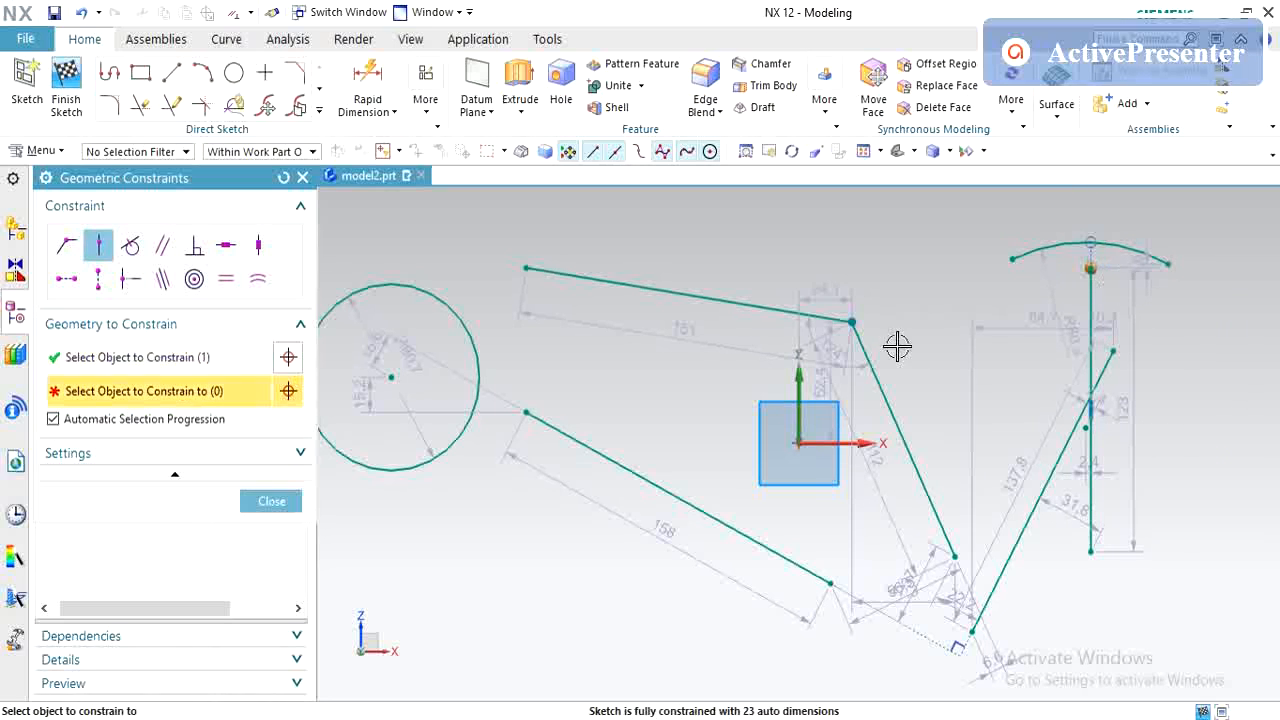
pyautogui.click(133, 250)
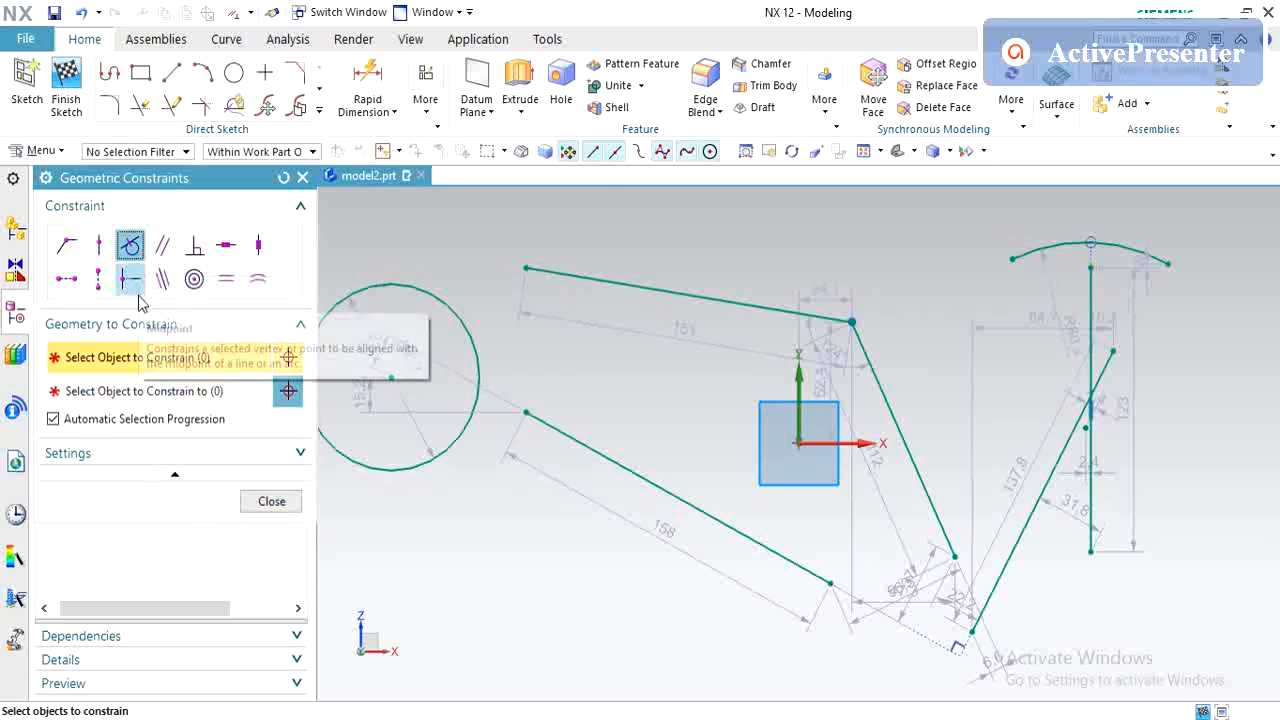
pyautogui.click(454, 313)
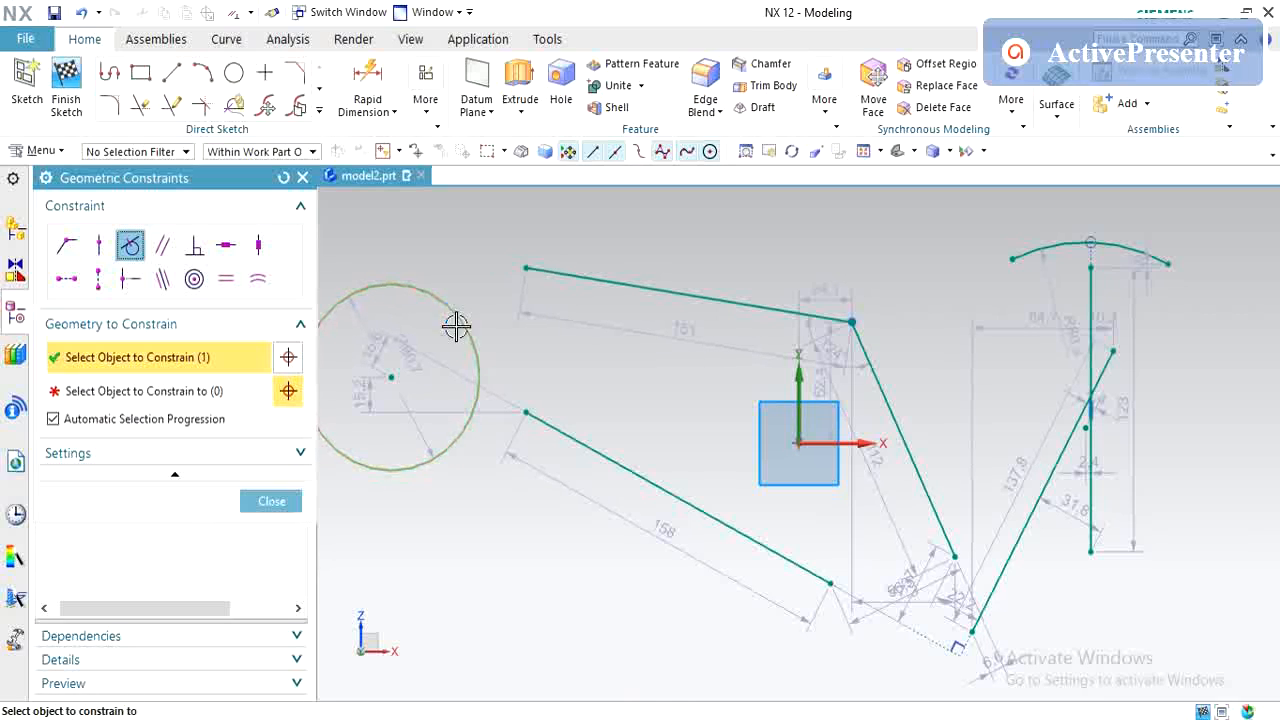
pyautogui.click(574, 441)
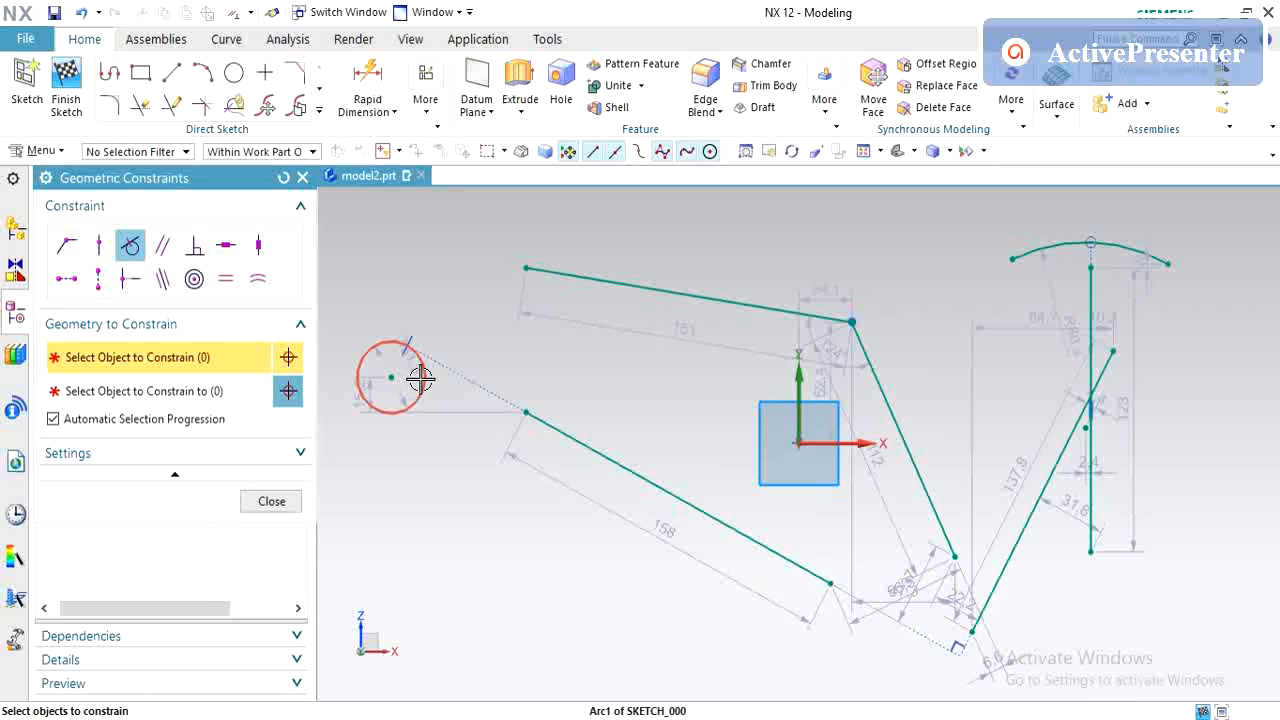
# - Try a Parallel constraint between the upper slanted line and the 158 mm line, and undo it
pyautogui.click(164, 250)
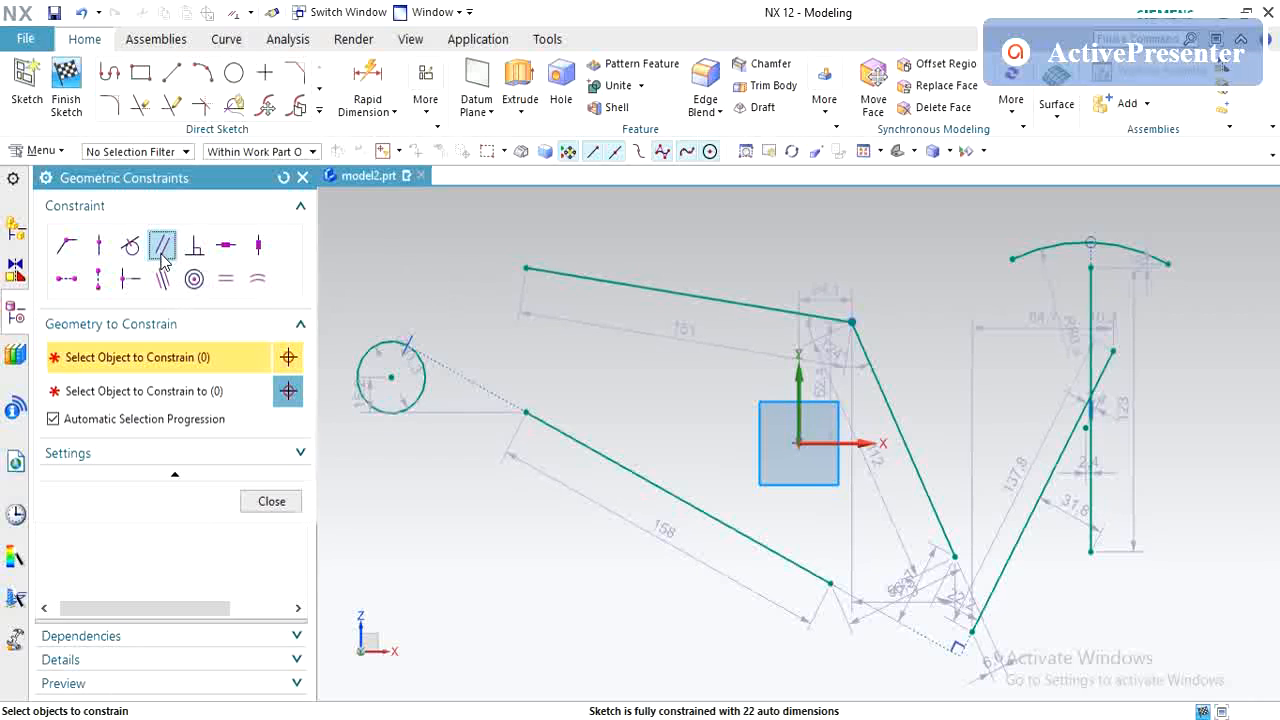
pyautogui.click(658, 288)
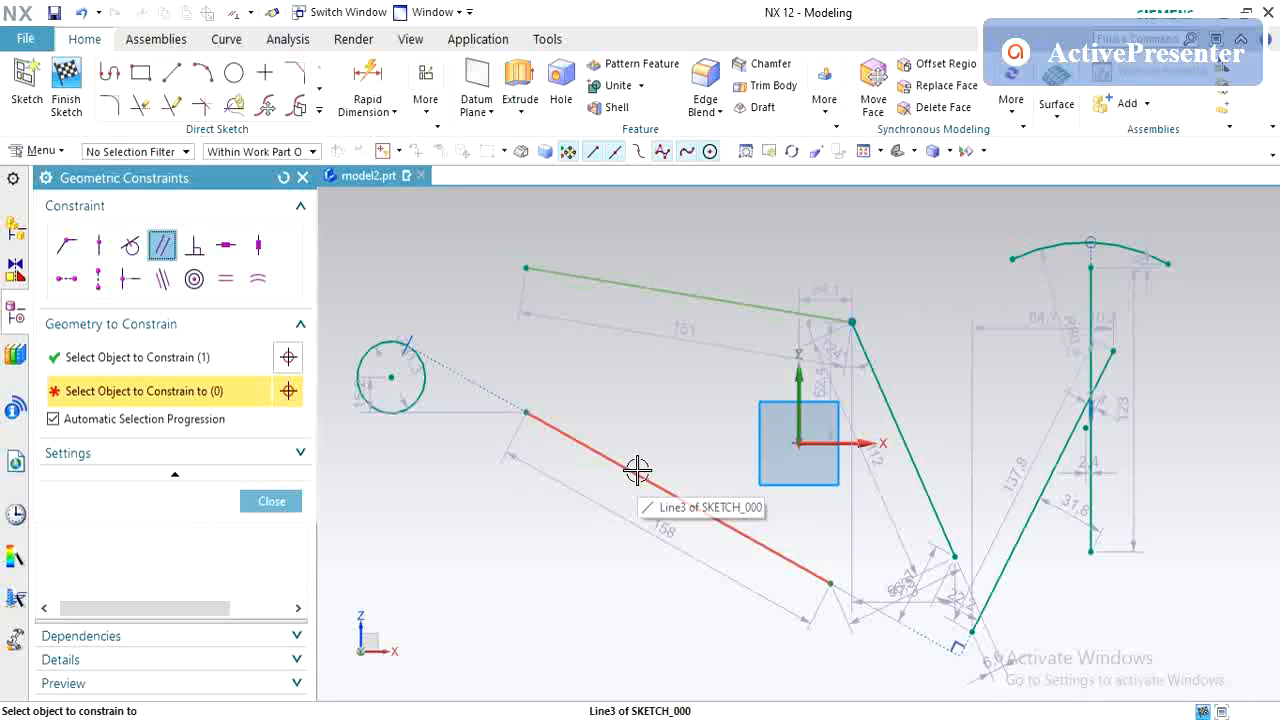
pyautogui.click(637, 470)
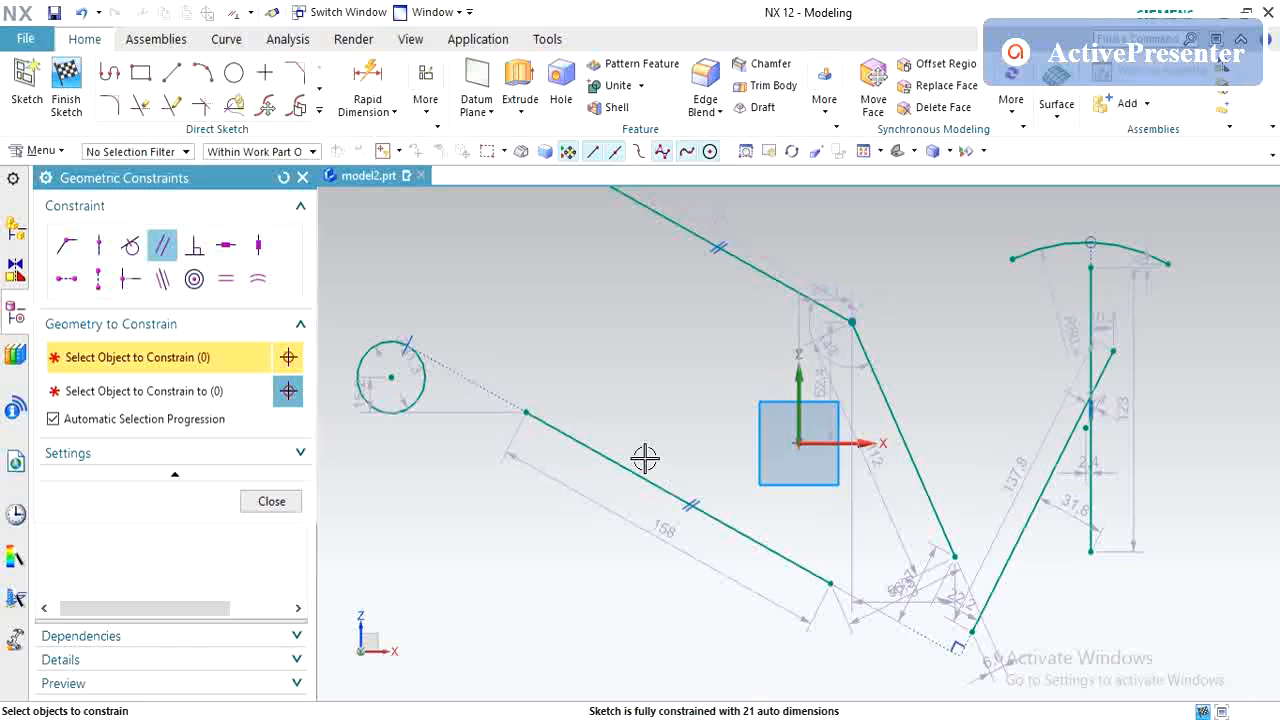
pyautogui.hotkey('ctrl', 'z')
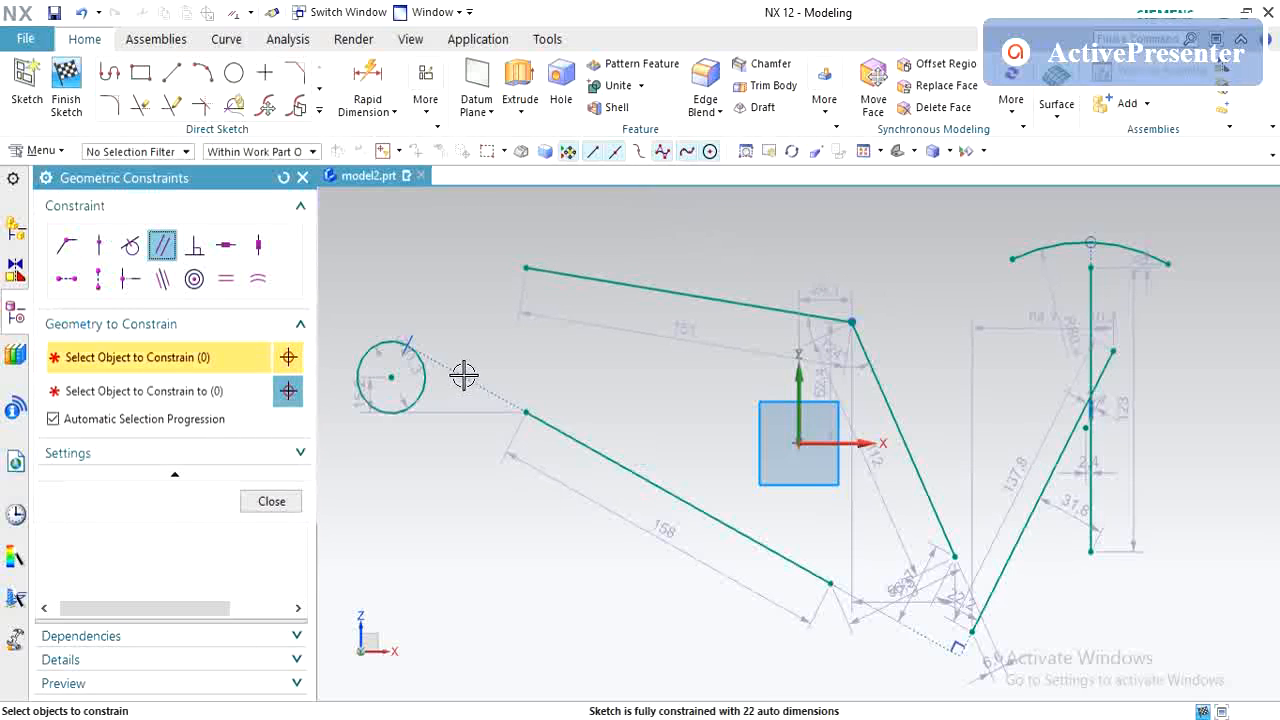
pyautogui.press('Escape')
# - Delete the circle's Tangent constraint and the 112 mm line attached to the upper slanted line's right endpoint
pyautogui.click(502, 389)
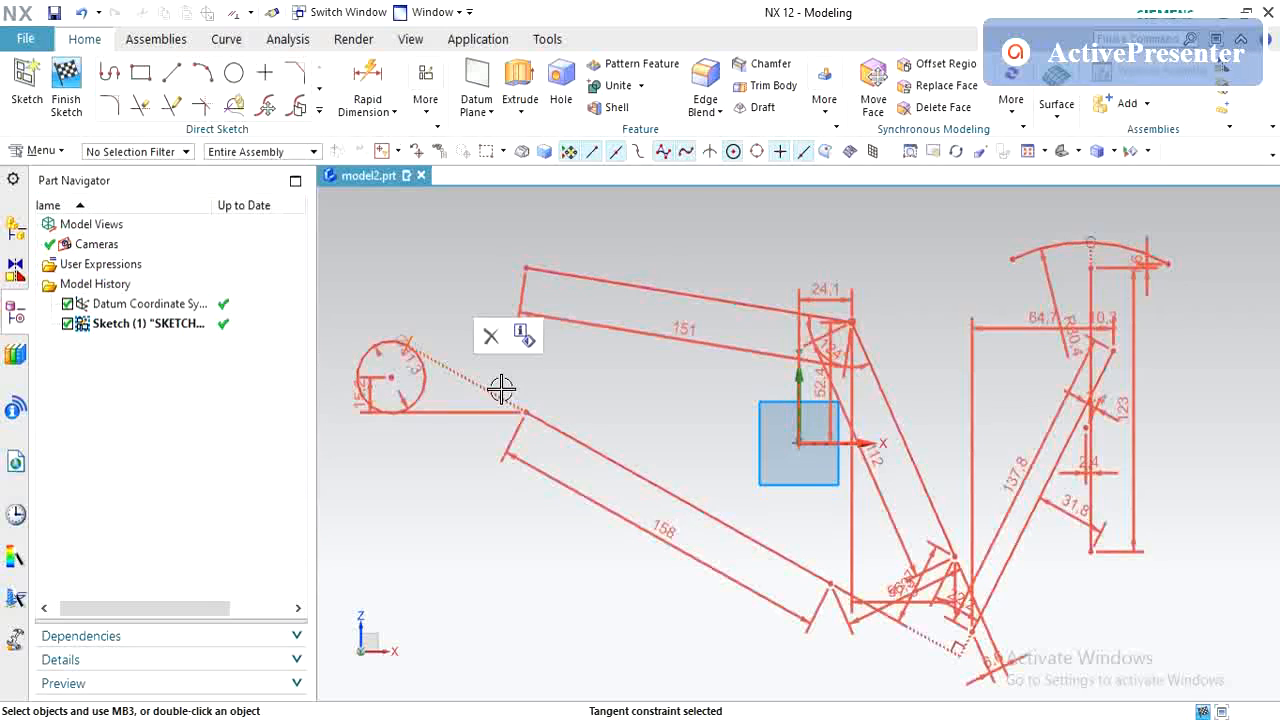
pyautogui.click(490, 335)
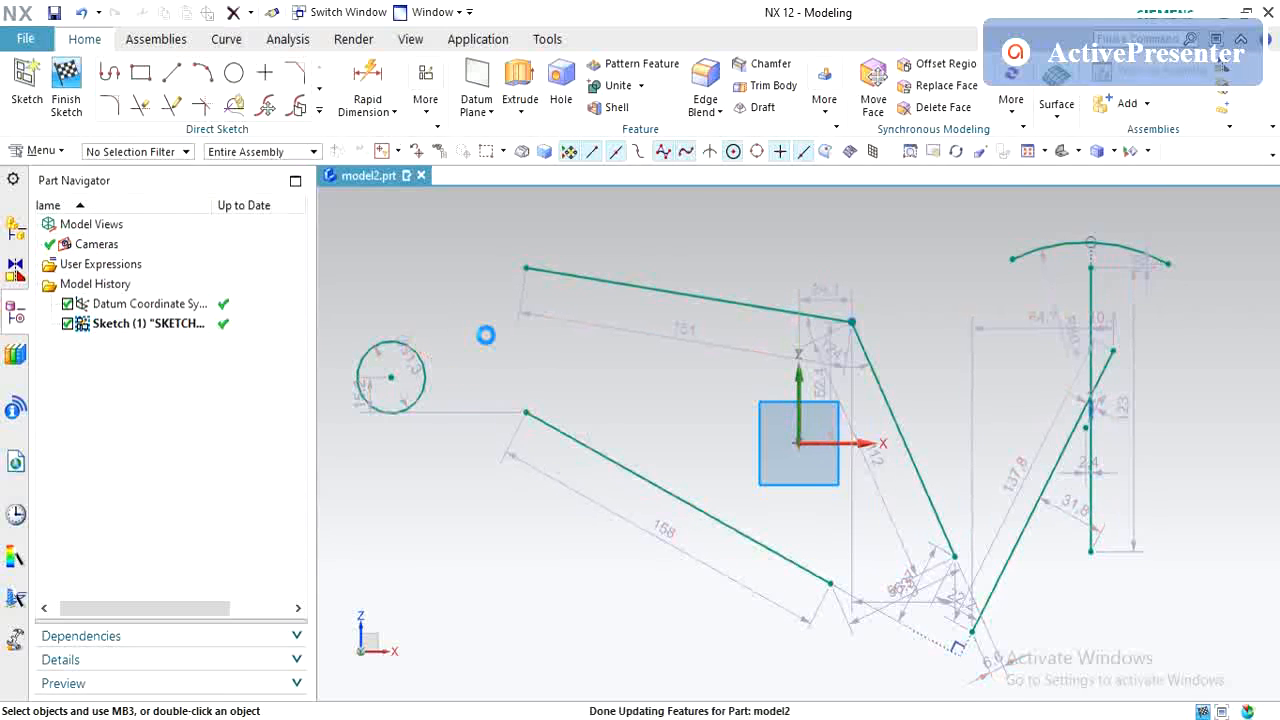
pyautogui.click(859, 340)
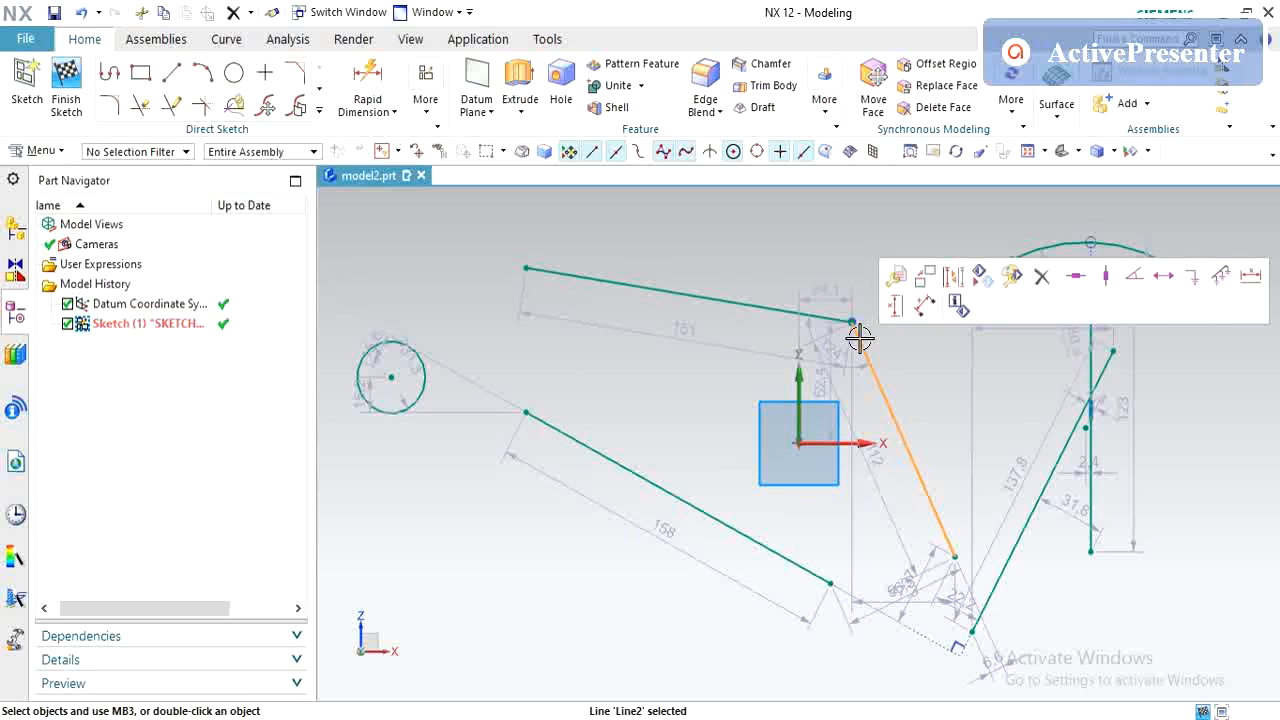
pyautogui.press('Delete')
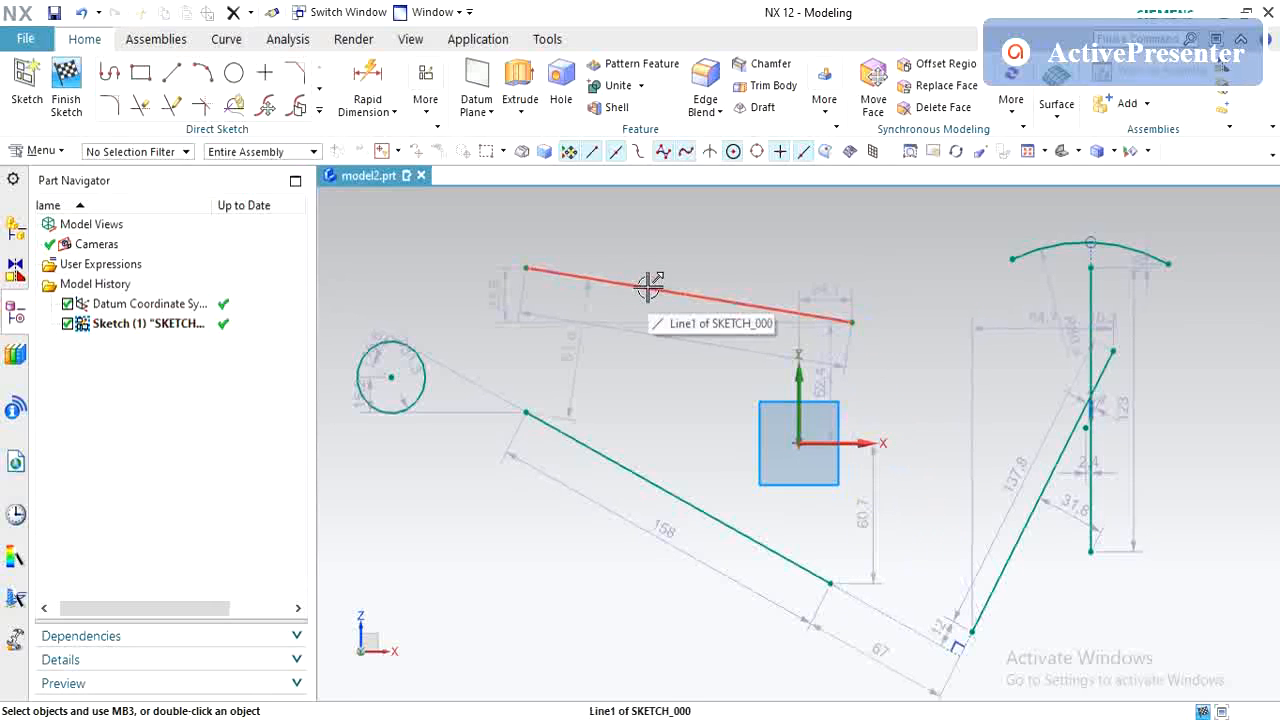
# - Apply a Parallel geometric constraint between the upper slanted line and the lower 158 mm line
pyautogui.click(426, 90)
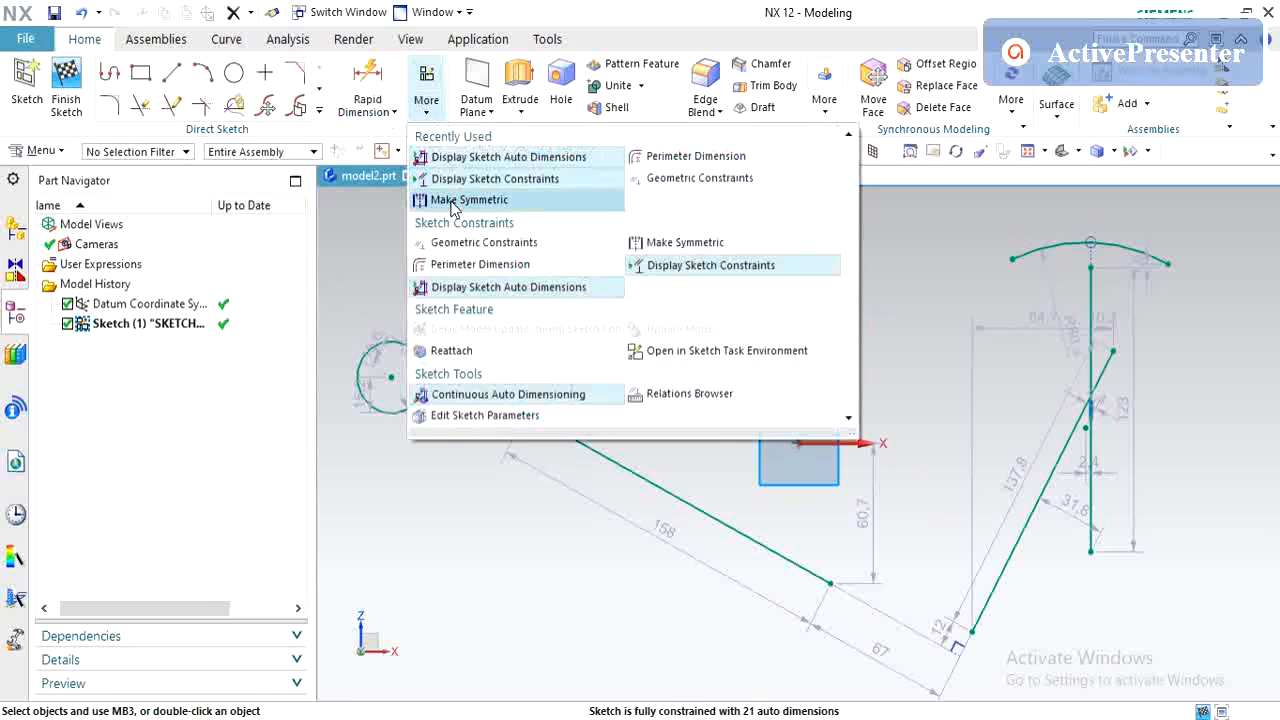
pyautogui.click(452, 243)
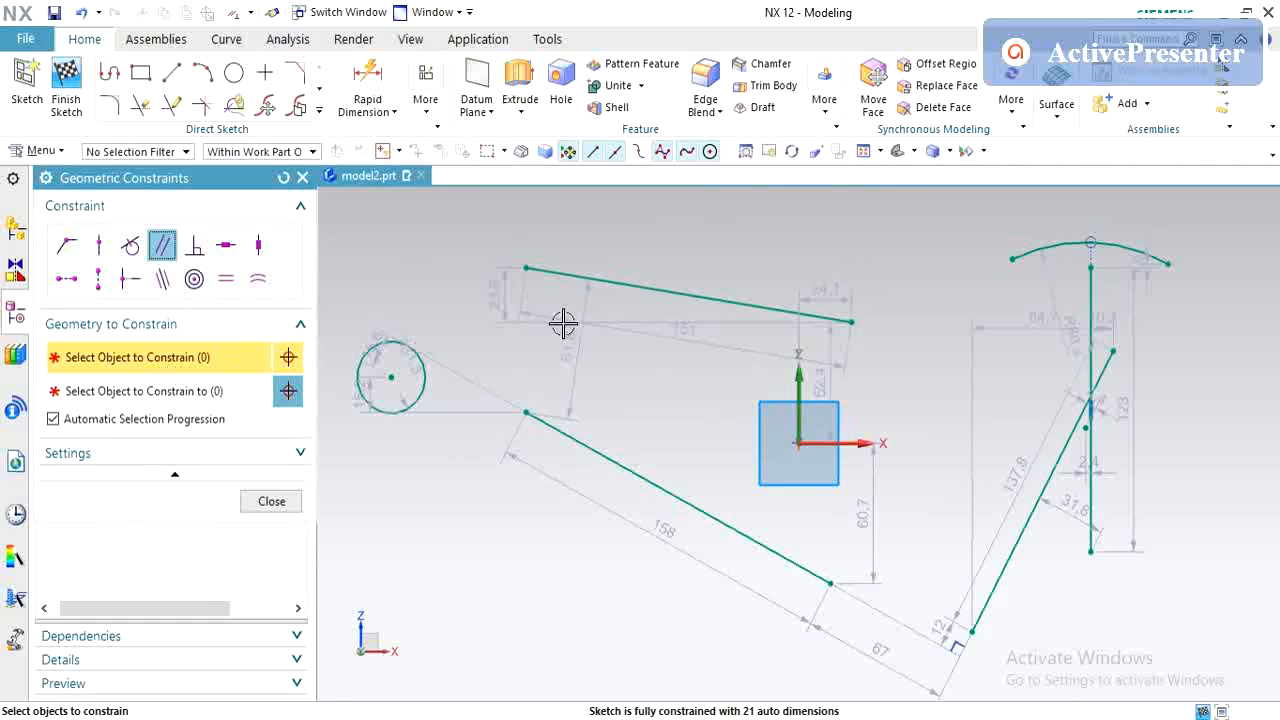
pyautogui.click(605, 284)
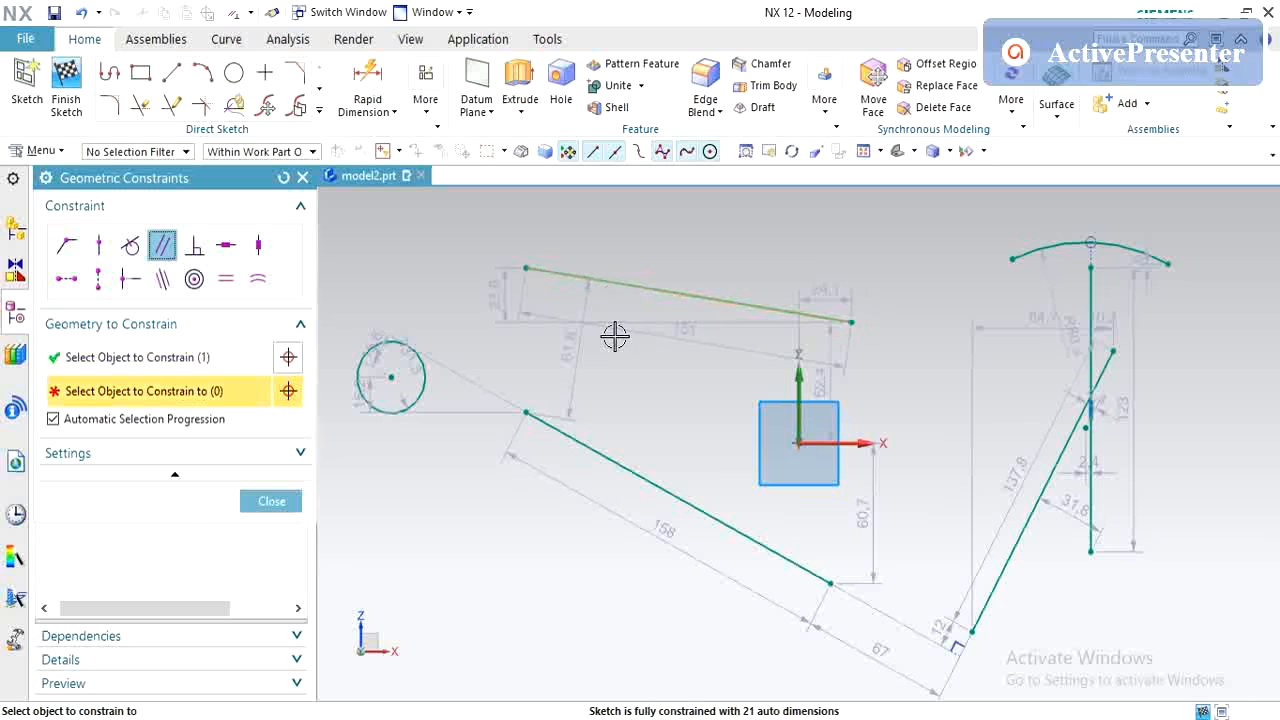
pyautogui.click(596, 452)
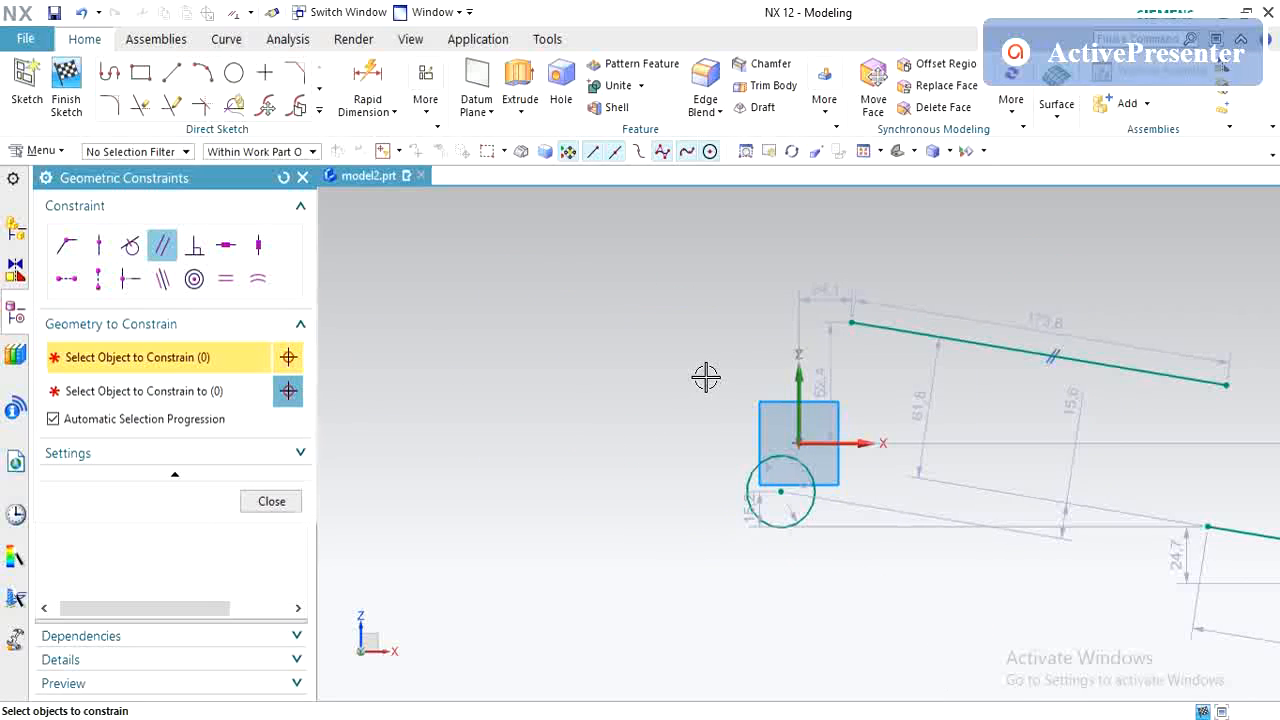
pyautogui.scroll(-2, 760, 430)
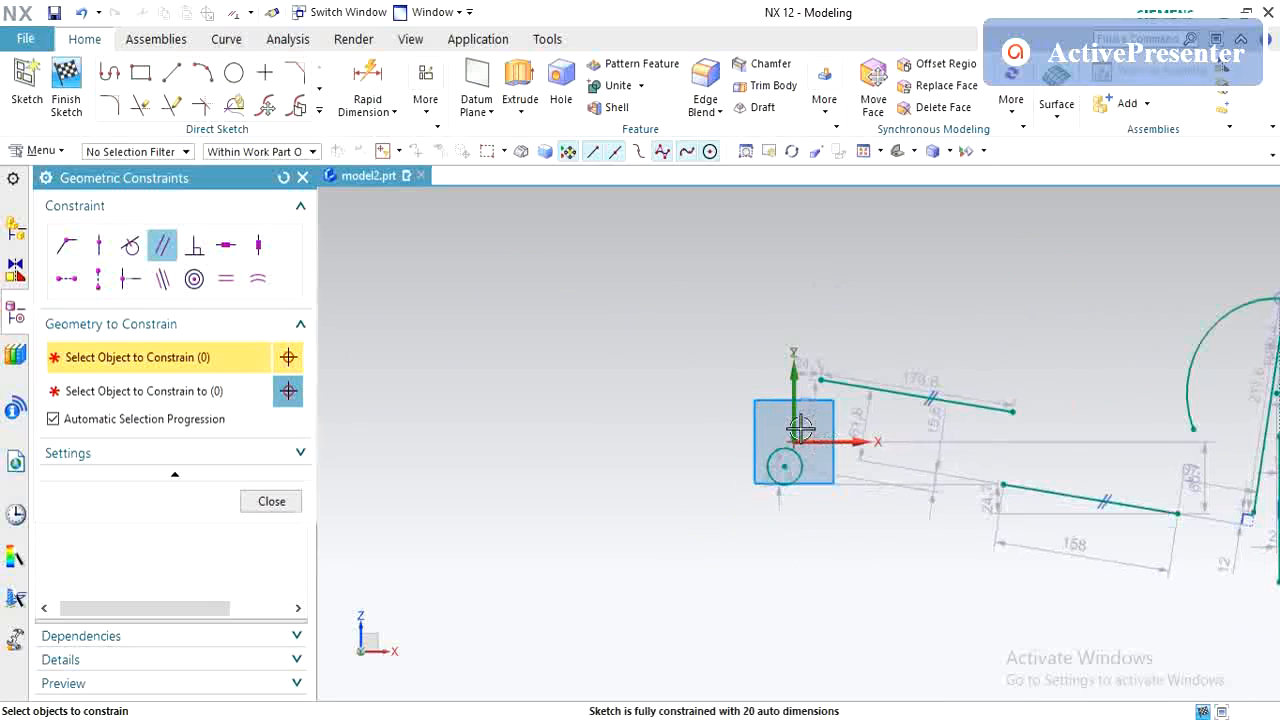
pyautogui.scroll(1, 934, 420)
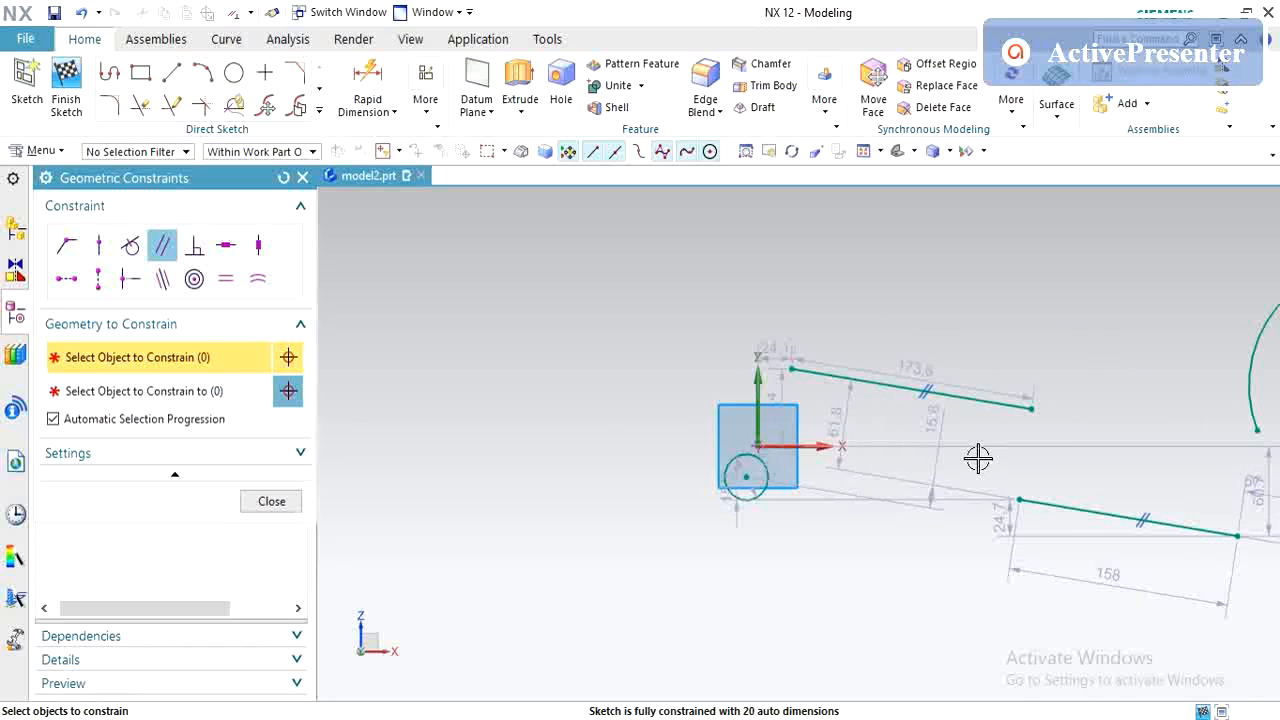
pyautogui.scroll(-2, 1025, 446)
pyautogui.scroll(2, 1152, 484)
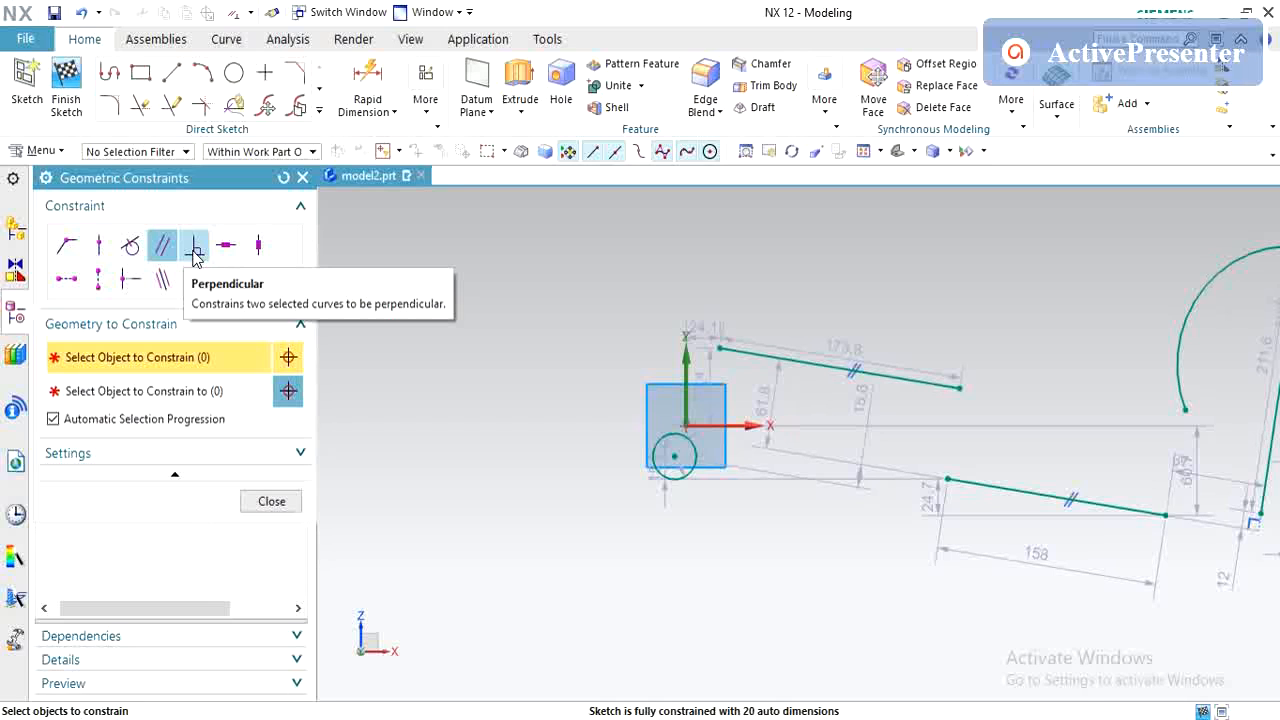
pyautogui.click(199, 254)
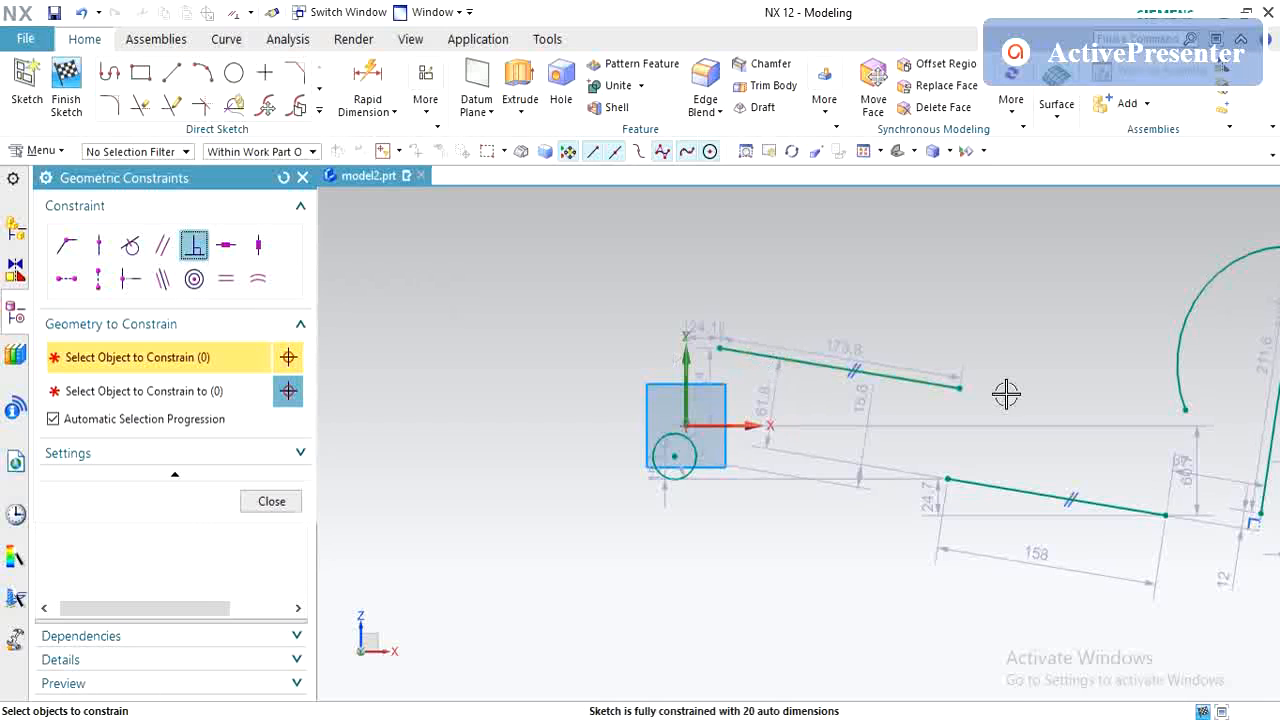
pyautogui.scroll(-2, 1006, 391)
pyautogui.scroll(2, 1100, 414)
pyautogui.press('Escape')
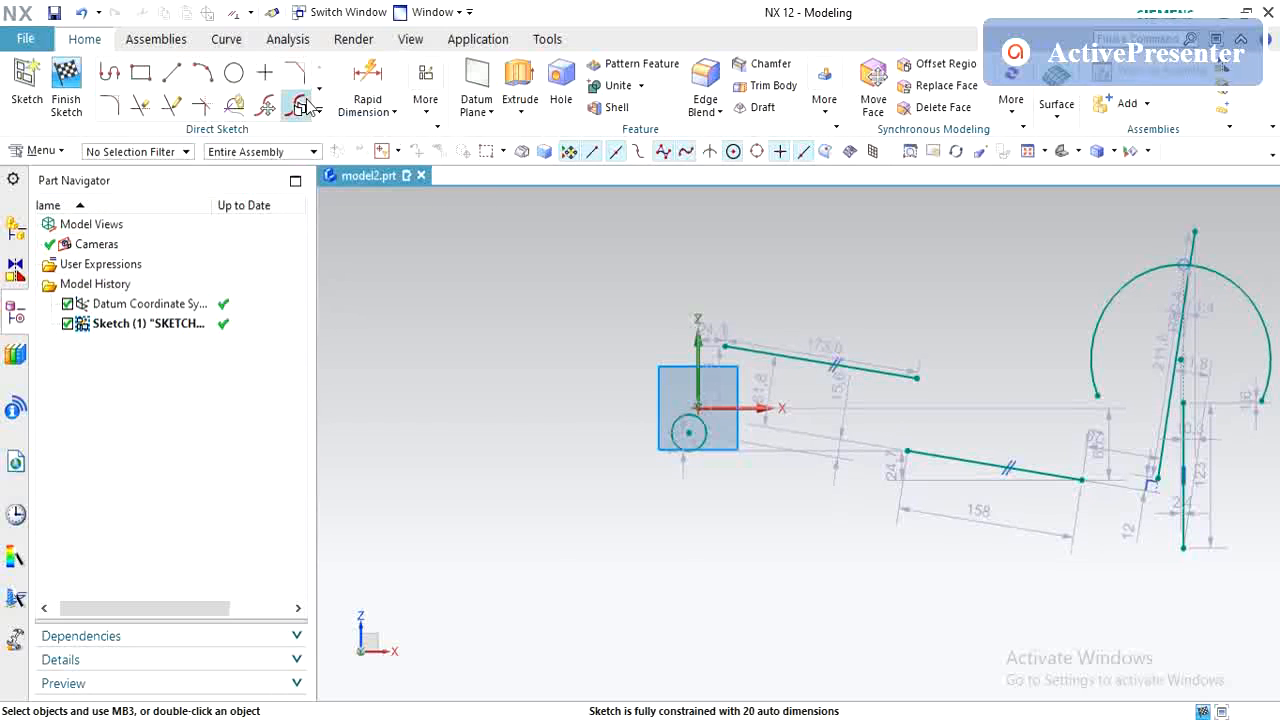
# - Apply a Horizontal geometric constraint to the upper parallel line and delete the Parallel constraint between it and the 158 mm line
pyautogui.click(426, 108)
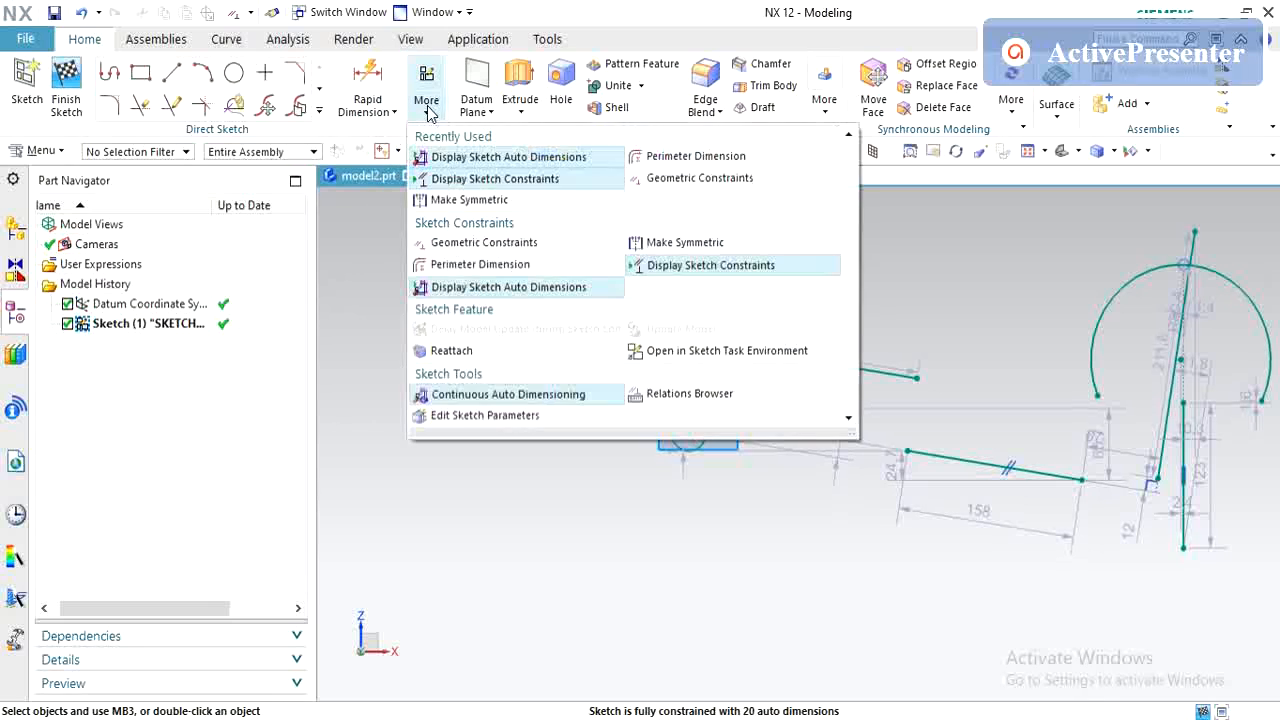
pyautogui.click(485, 238)
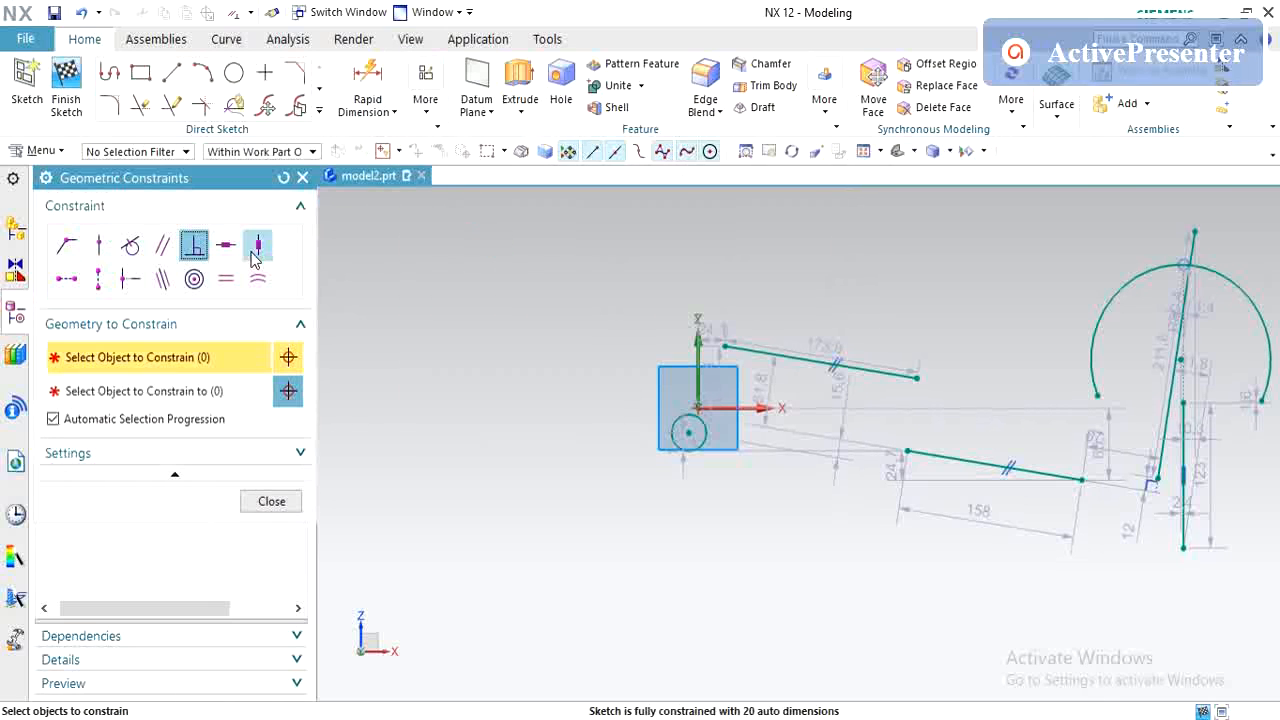
pyautogui.click(231, 250)
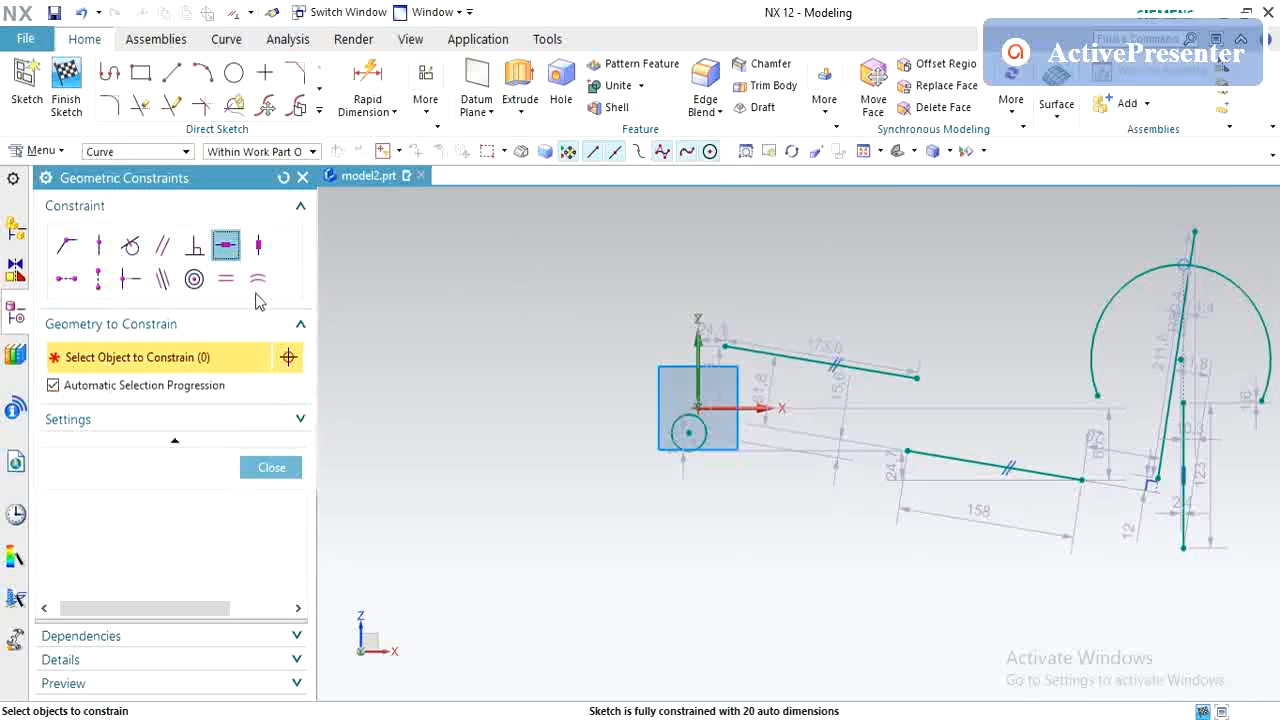
pyautogui.click(757, 357)
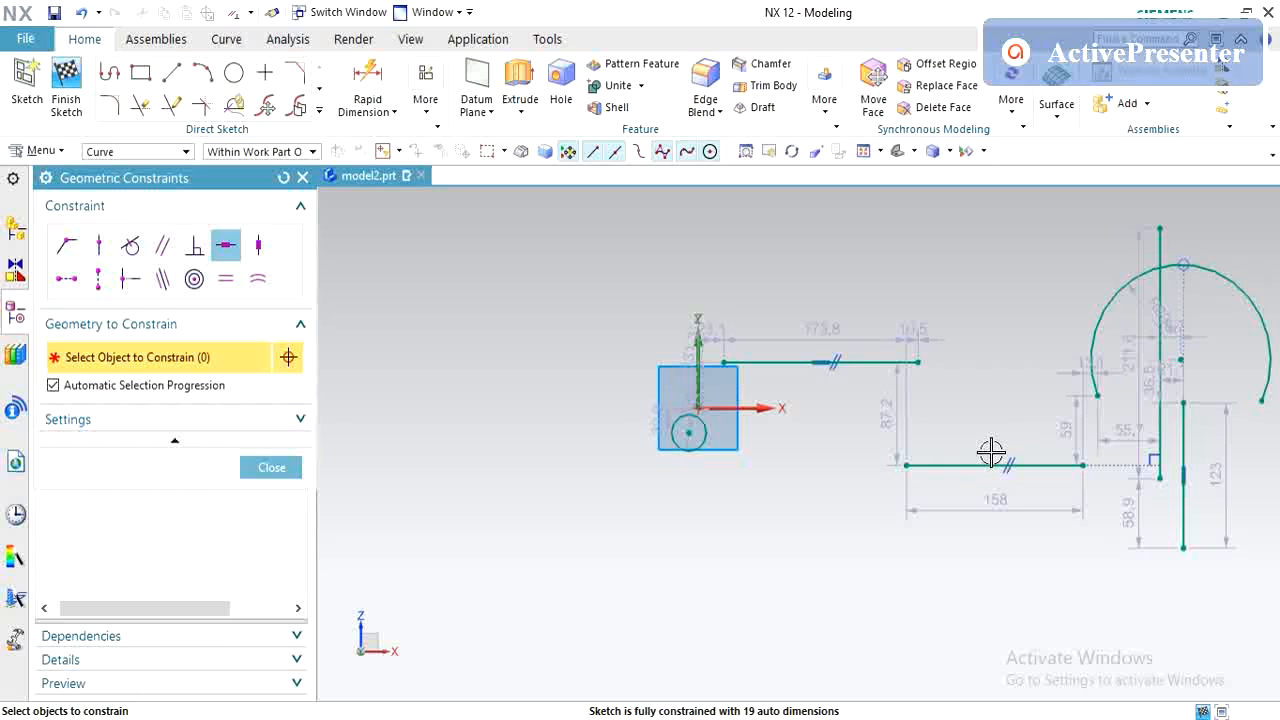
pyautogui.press('Escape')
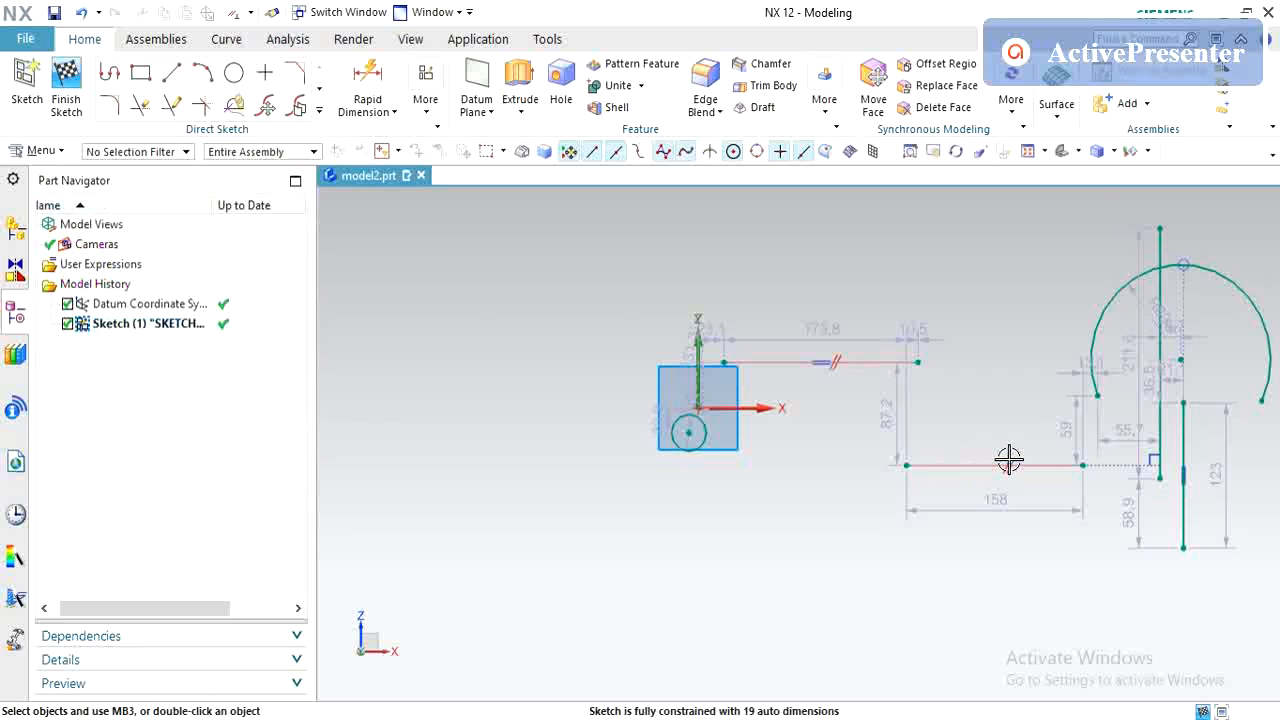
pyautogui.click(1008, 458)
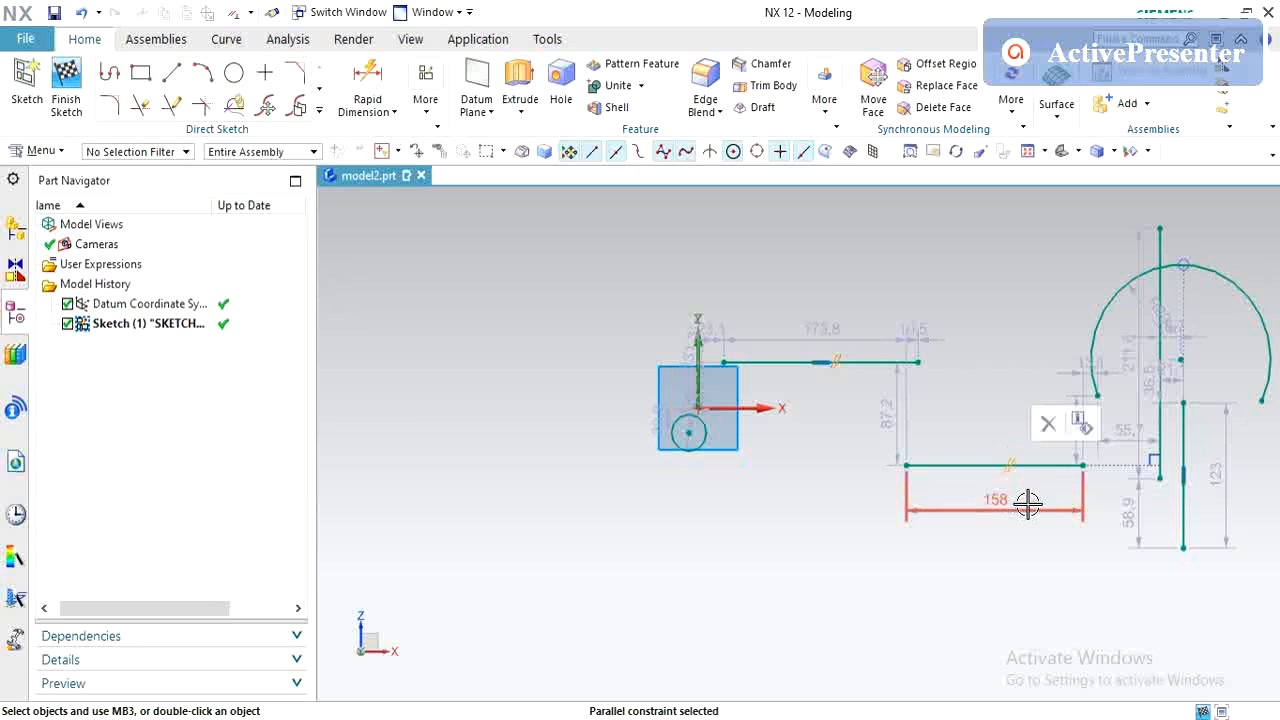
pyautogui.click(1047, 424)
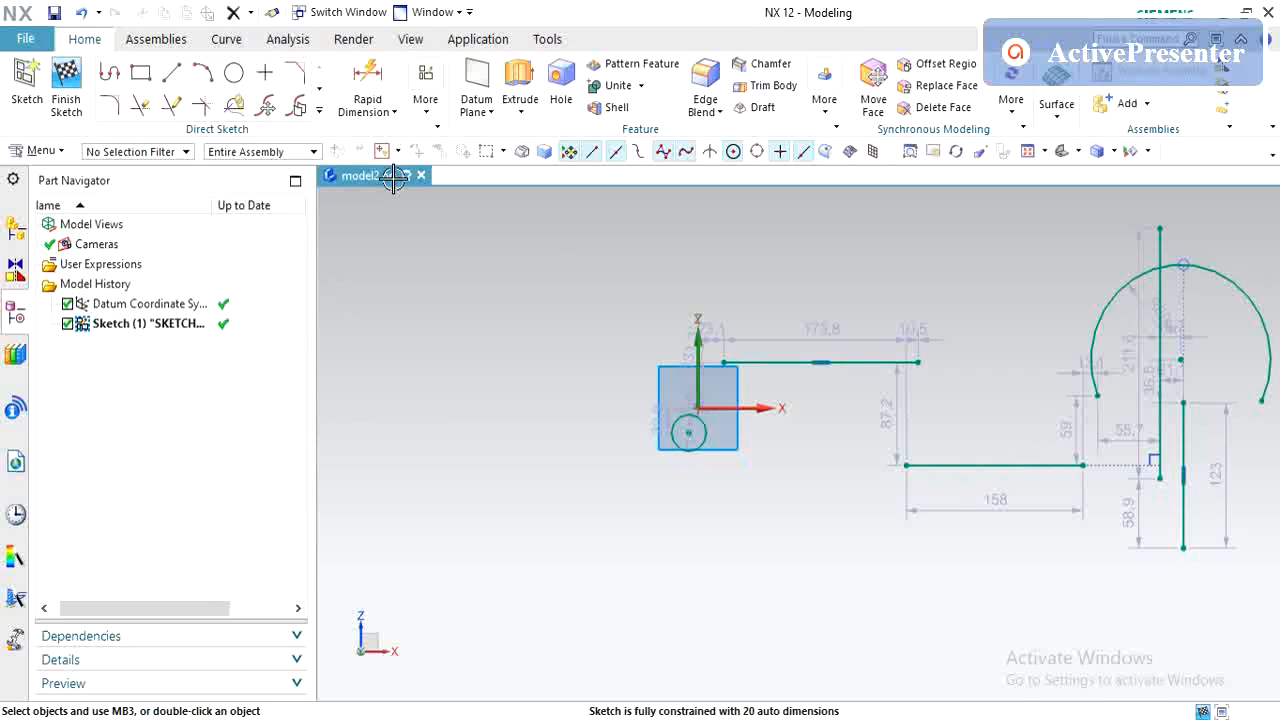
# - Apply a Vertical geometric constraint to the 158 mm line and delete the Perpendicular constraint linking it to the line crossing the arc
pyautogui.click(426, 88)
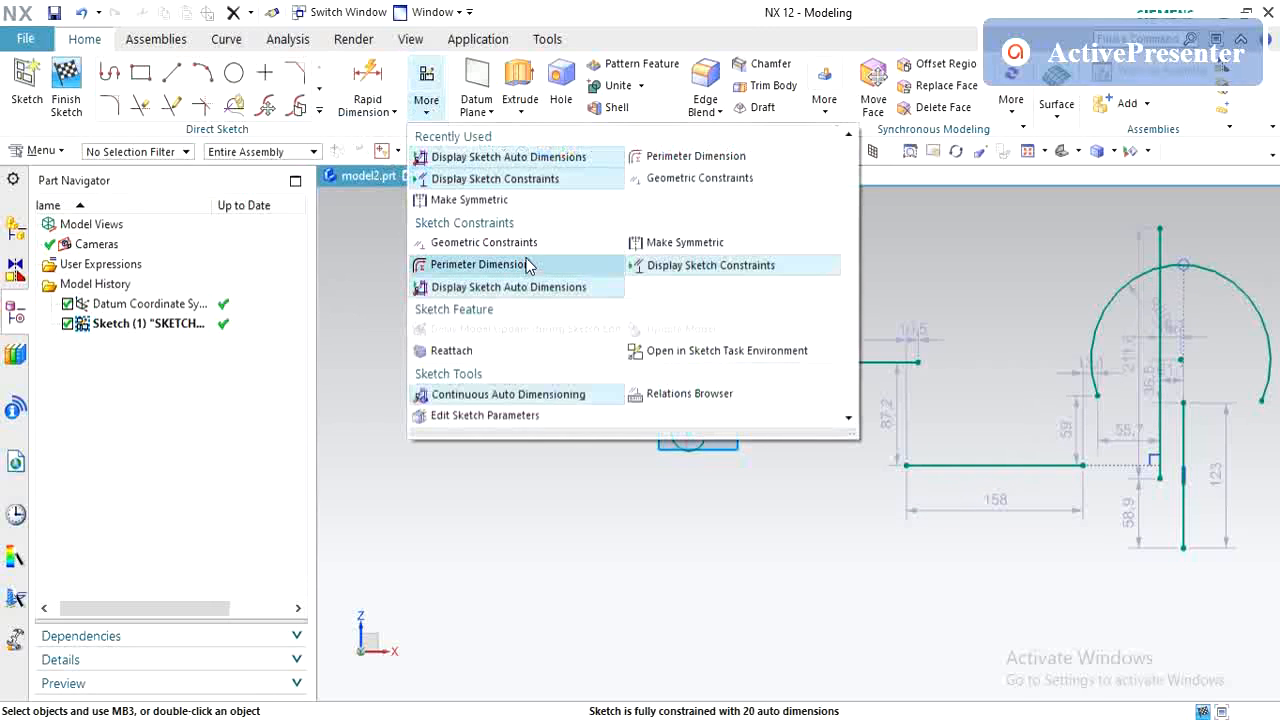
pyautogui.click(510, 242)
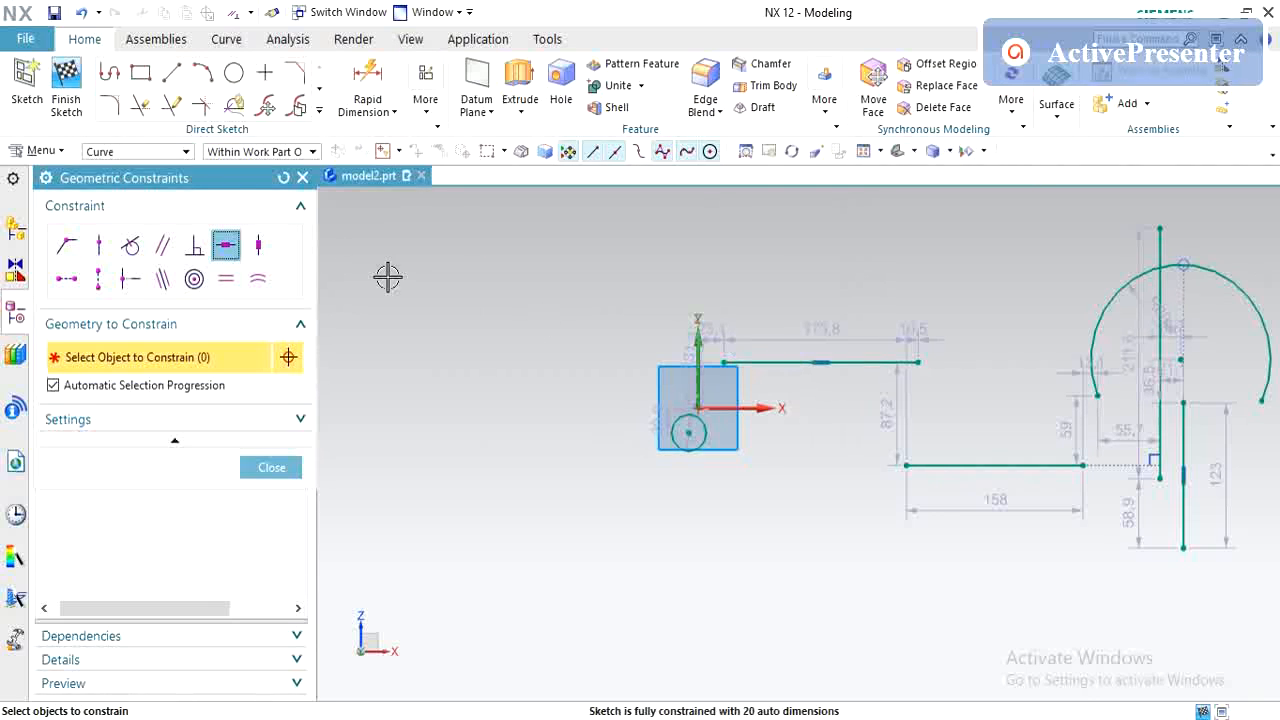
pyautogui.click(258, 245)
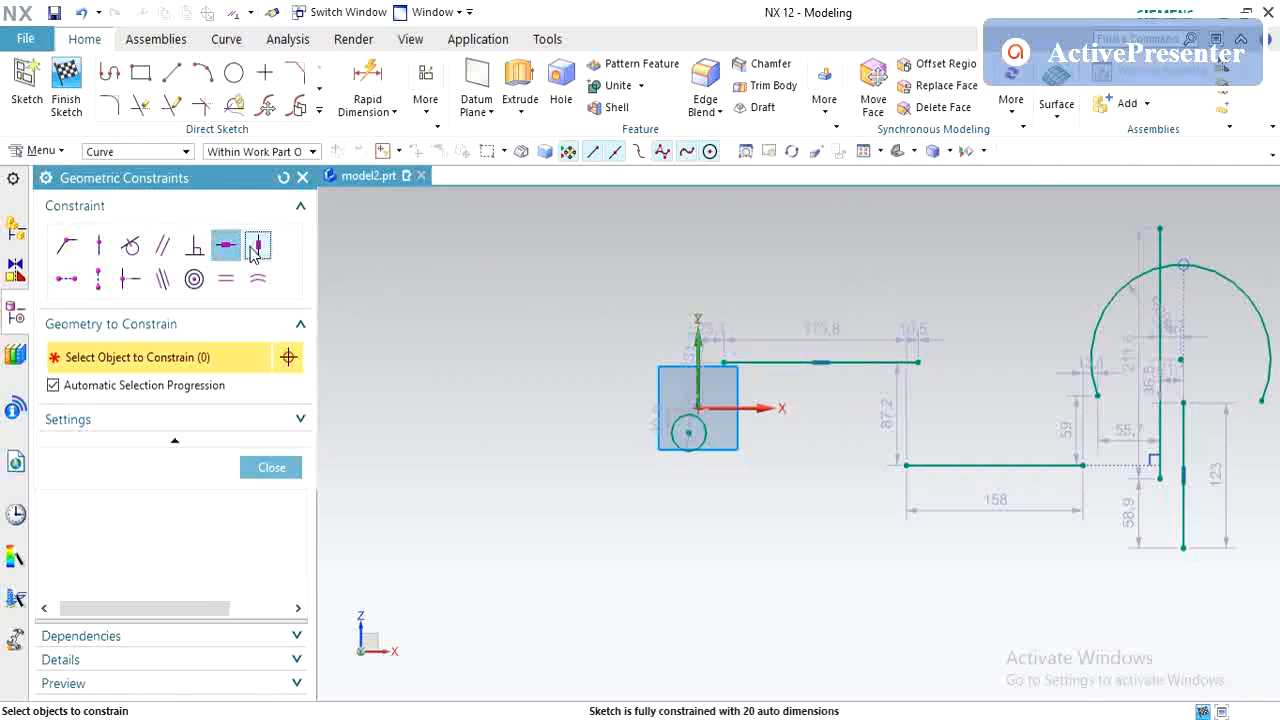
pyautogui.click(988, 463)
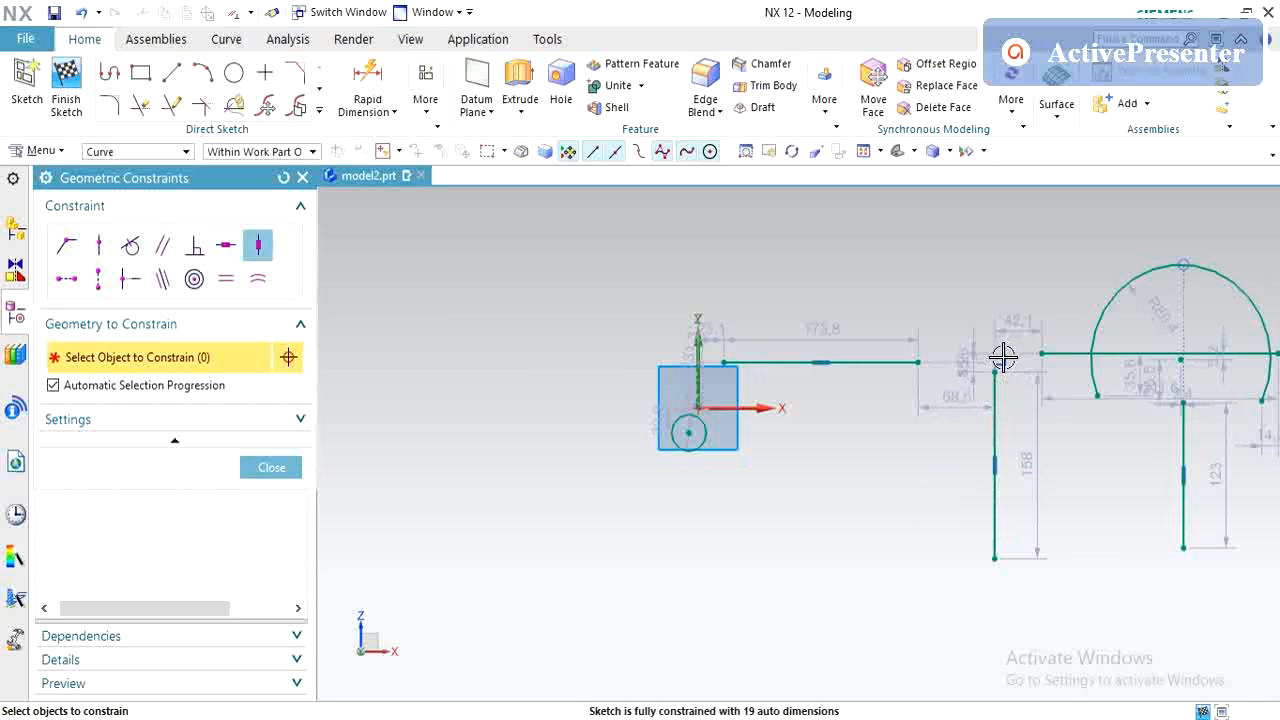
pyautogui.press('Escape')
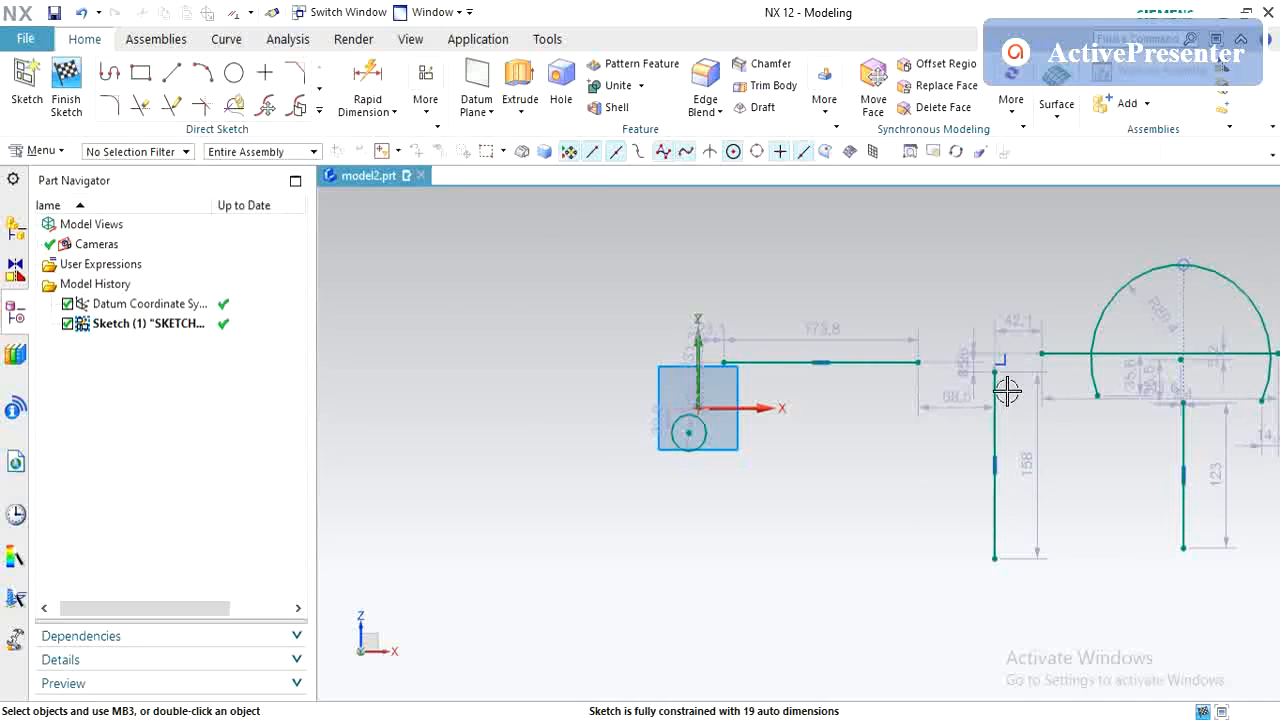
pyautogui.click(1001, 358)
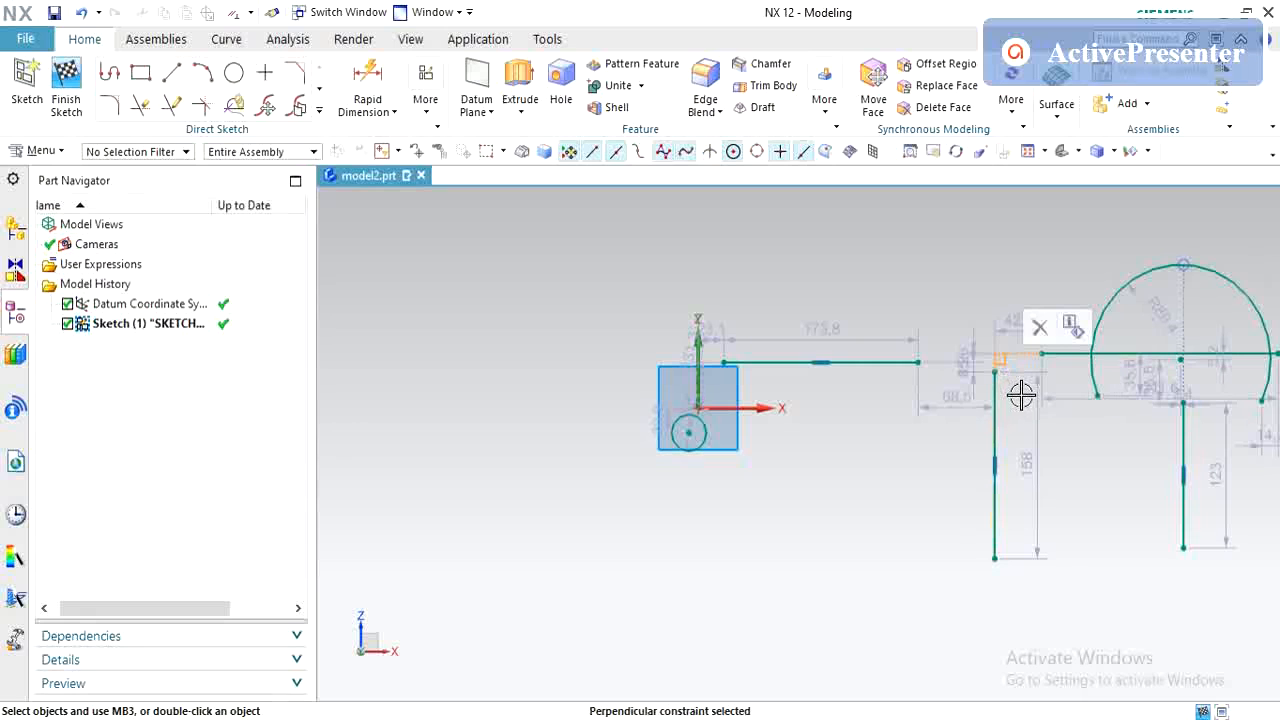
pyautogui.press('Delete')
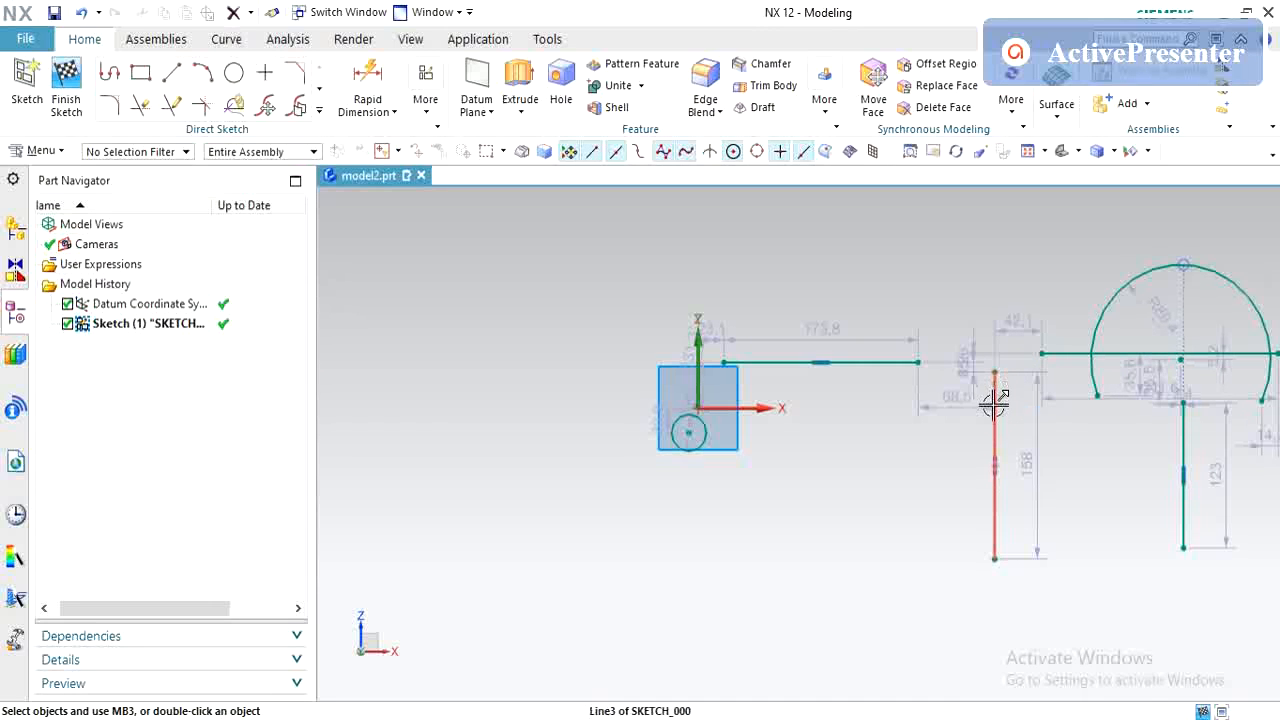
pyautogui.click(426, 100)
pyautogui.click(503, 250)
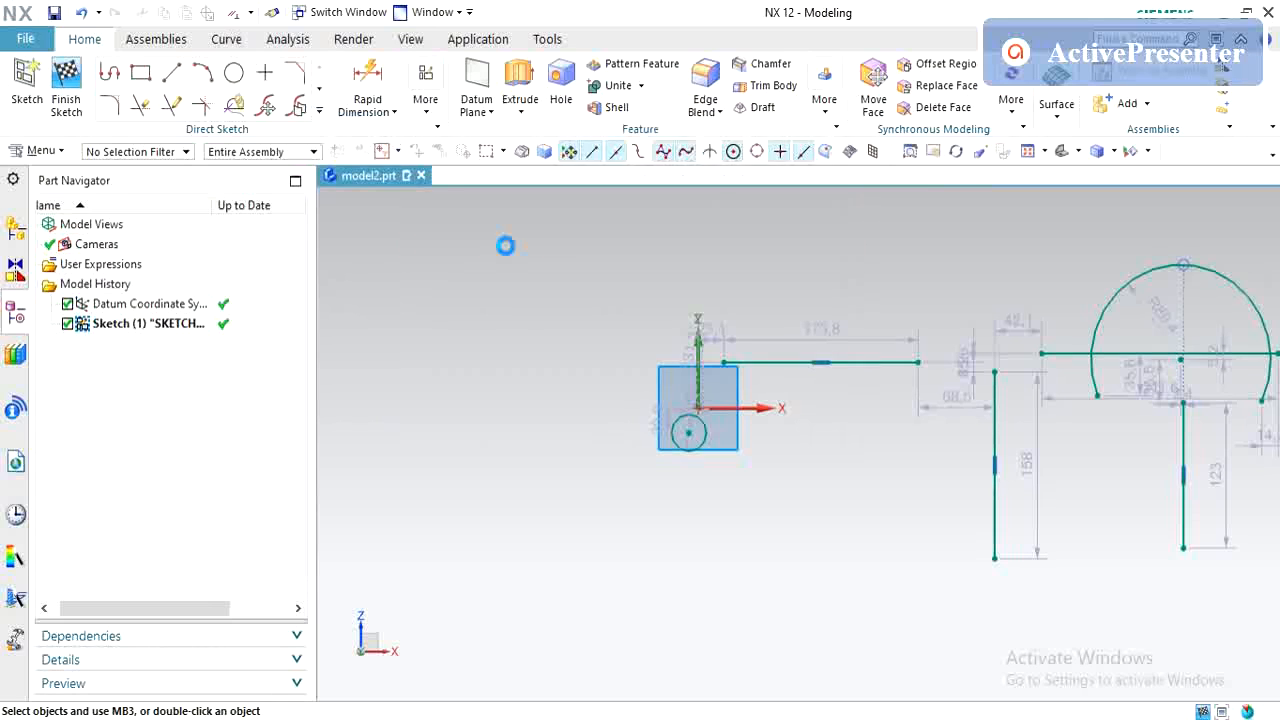
pyautogui.click(195, 247)
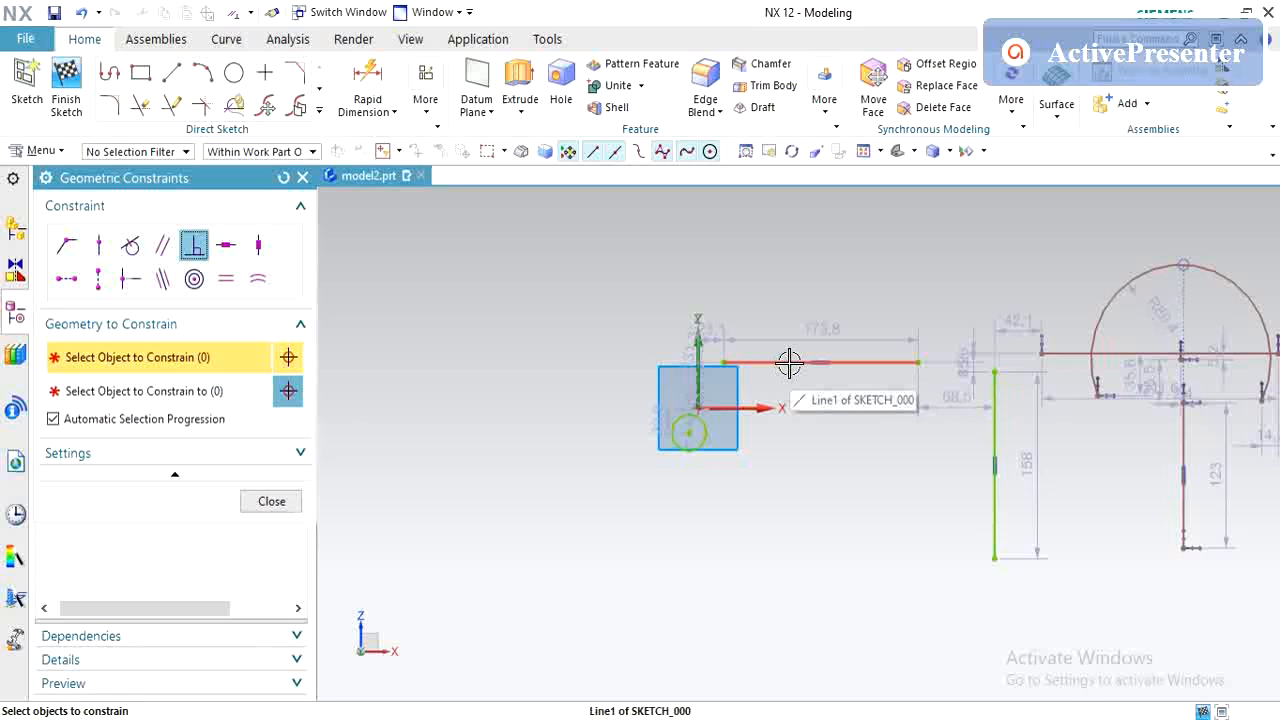
pyautogui.click(789, 363)
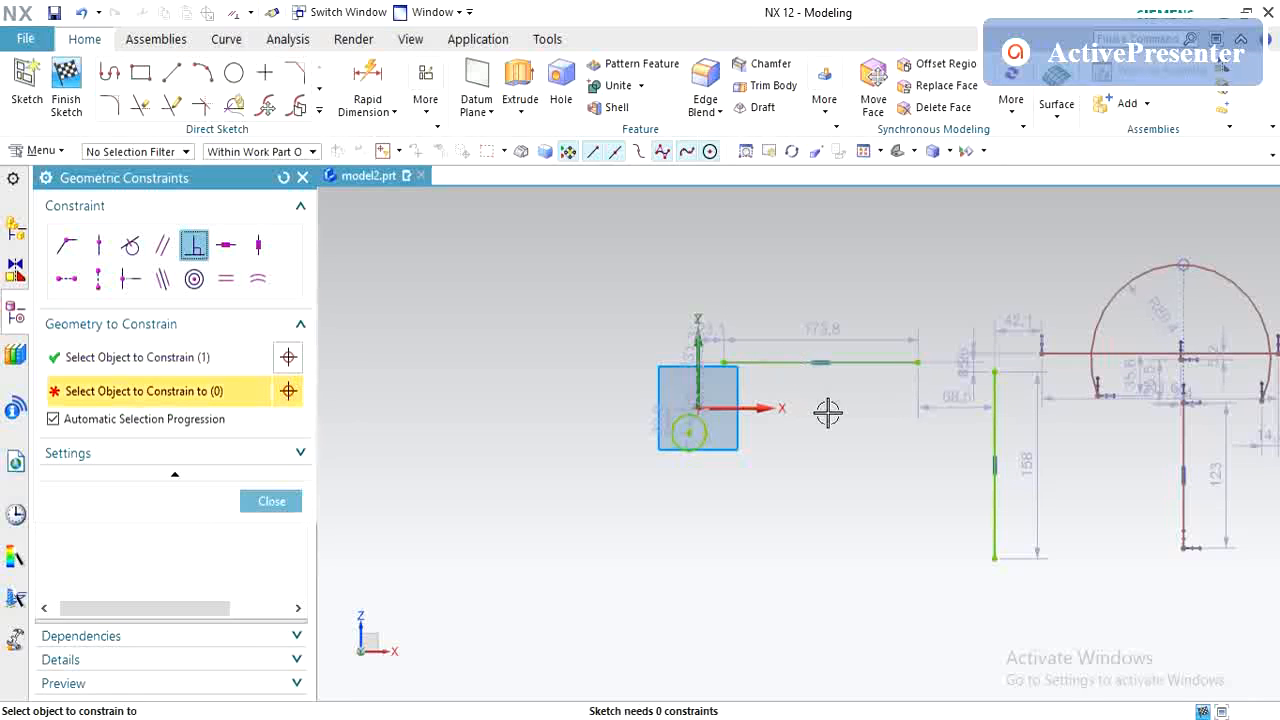
pyautogui.press('Escape')
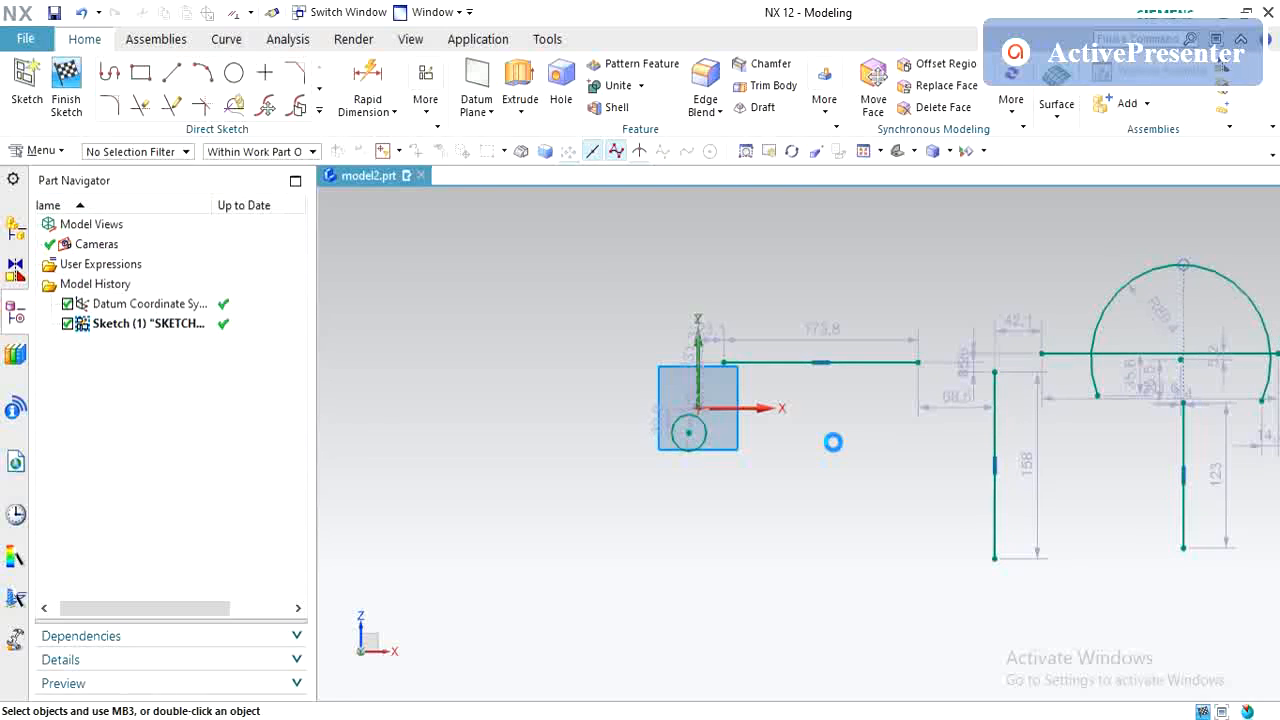
pyautogui.click(782, 364)
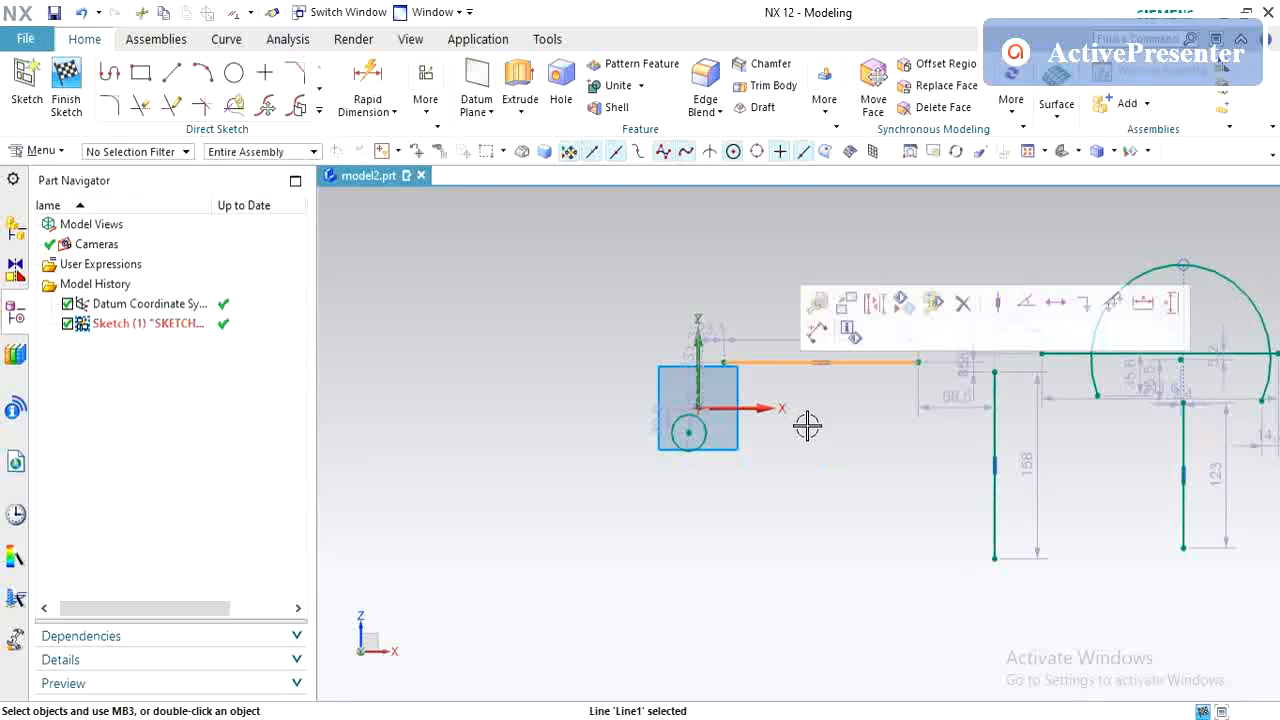
pyautogui.press('Escape')
# - Apply a Perpendicular geometric constraint between the upper horizontal line and the 158 mm vertical line
pyautogui.click(427, 112)
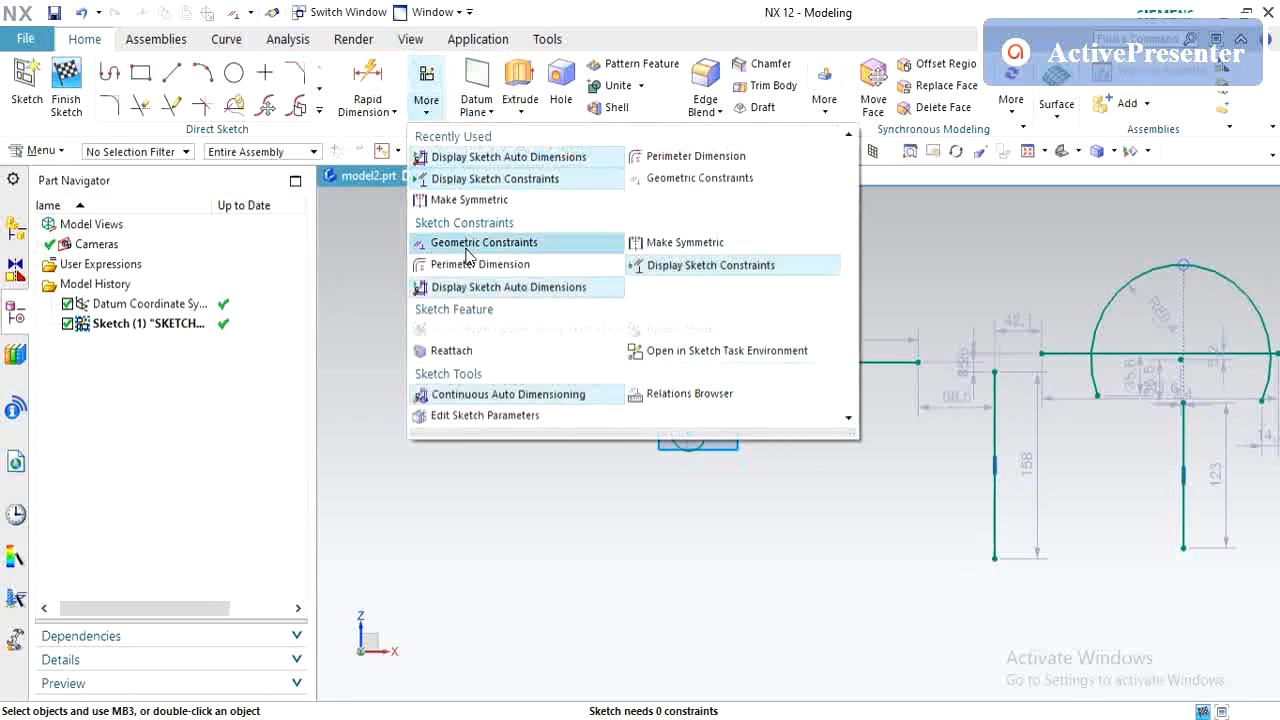
pyautogui.click(476, 243)
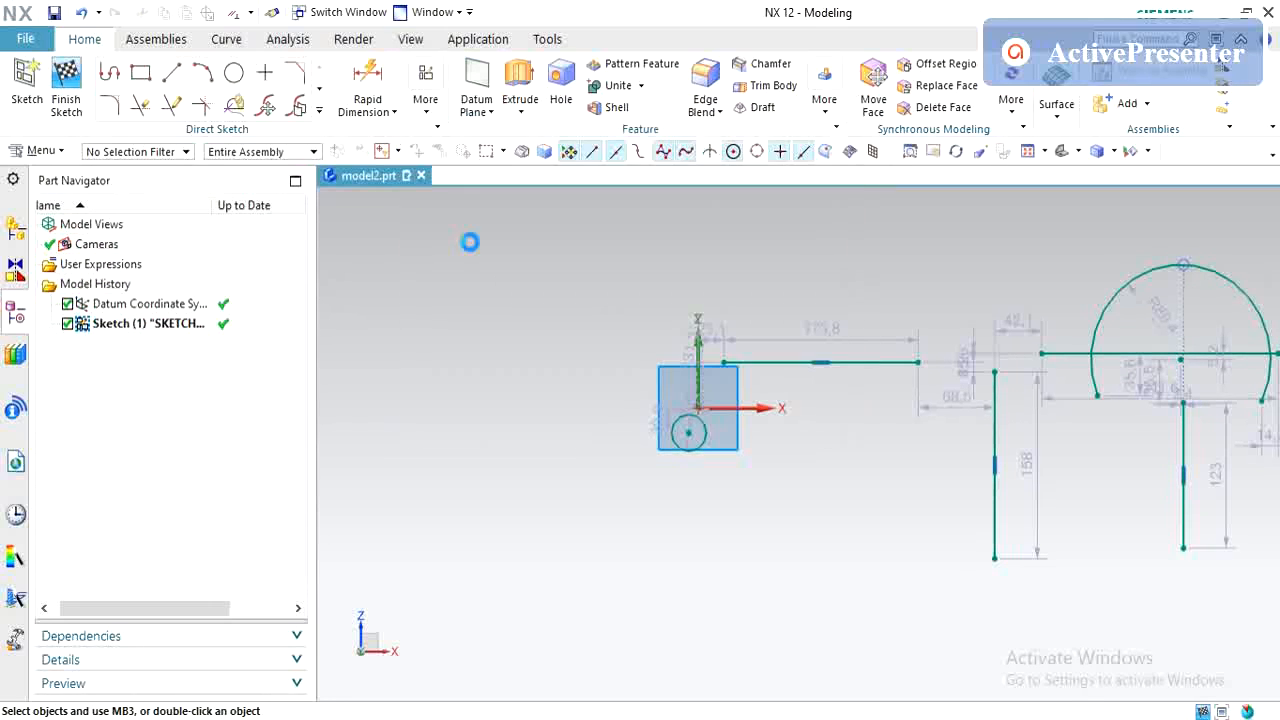
pyautogui.click(800, 361)
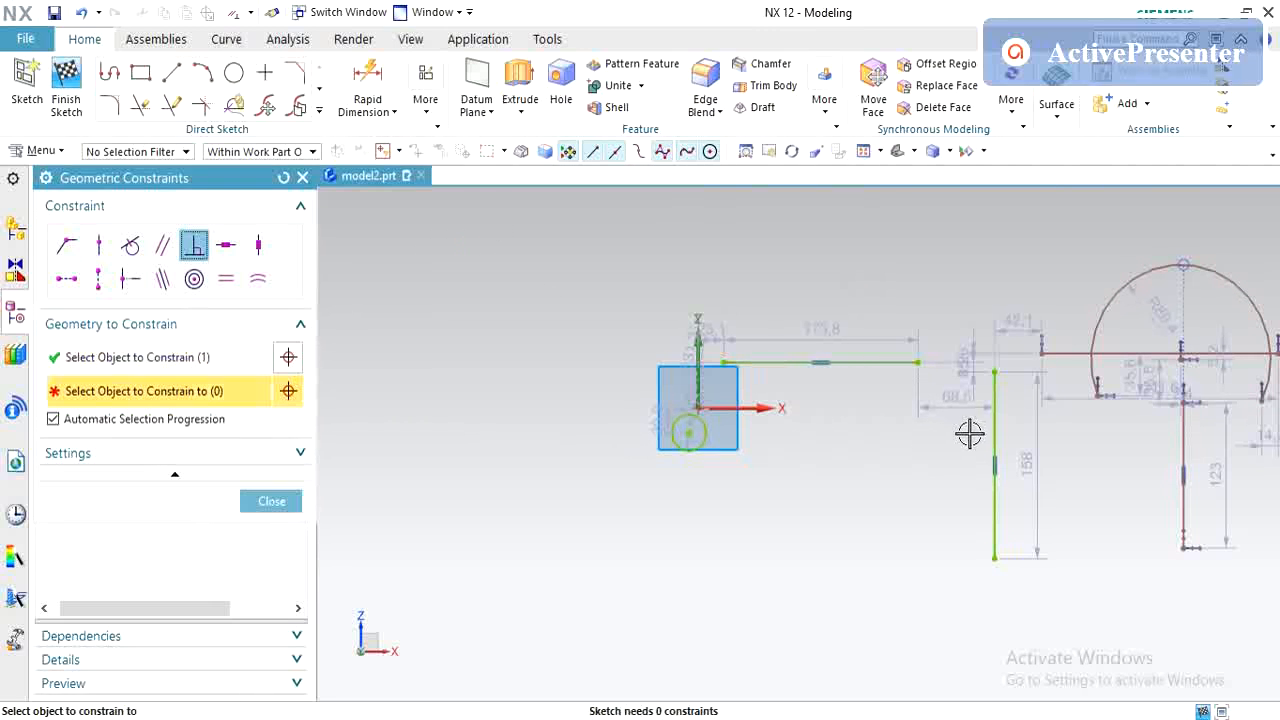
pyautogui.click(993, 406)
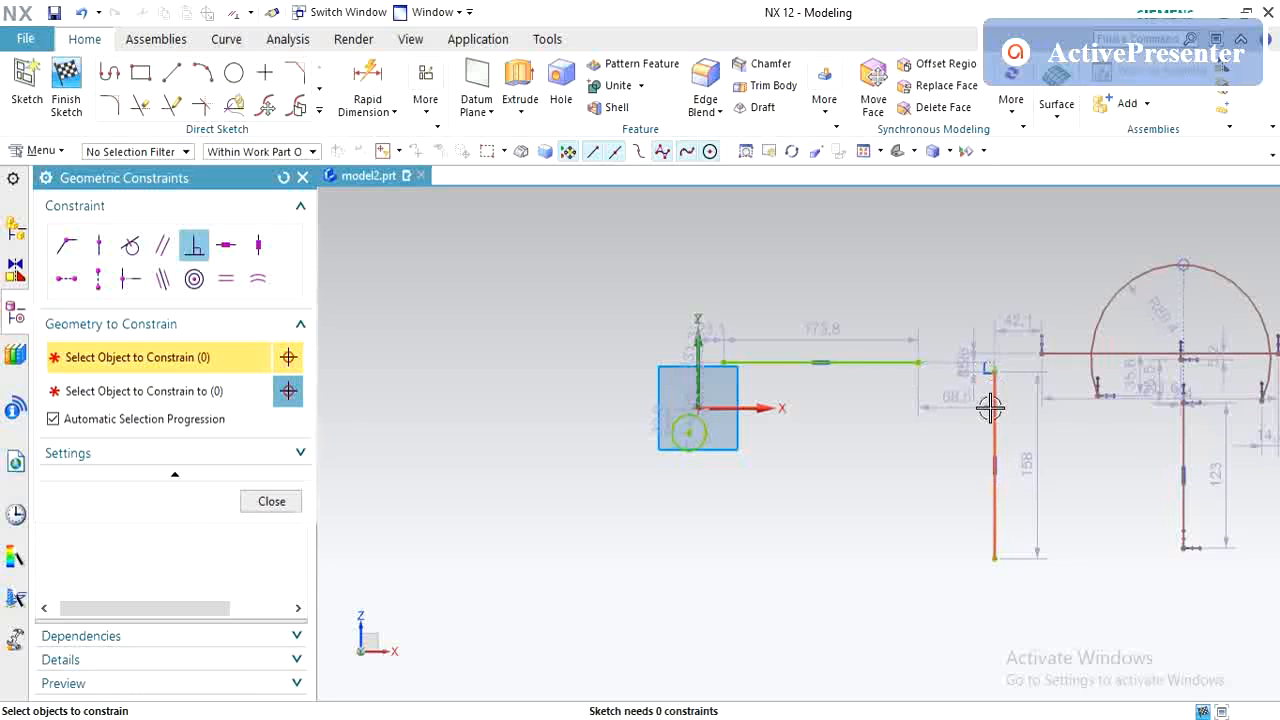
pyautogui.press('Escape')
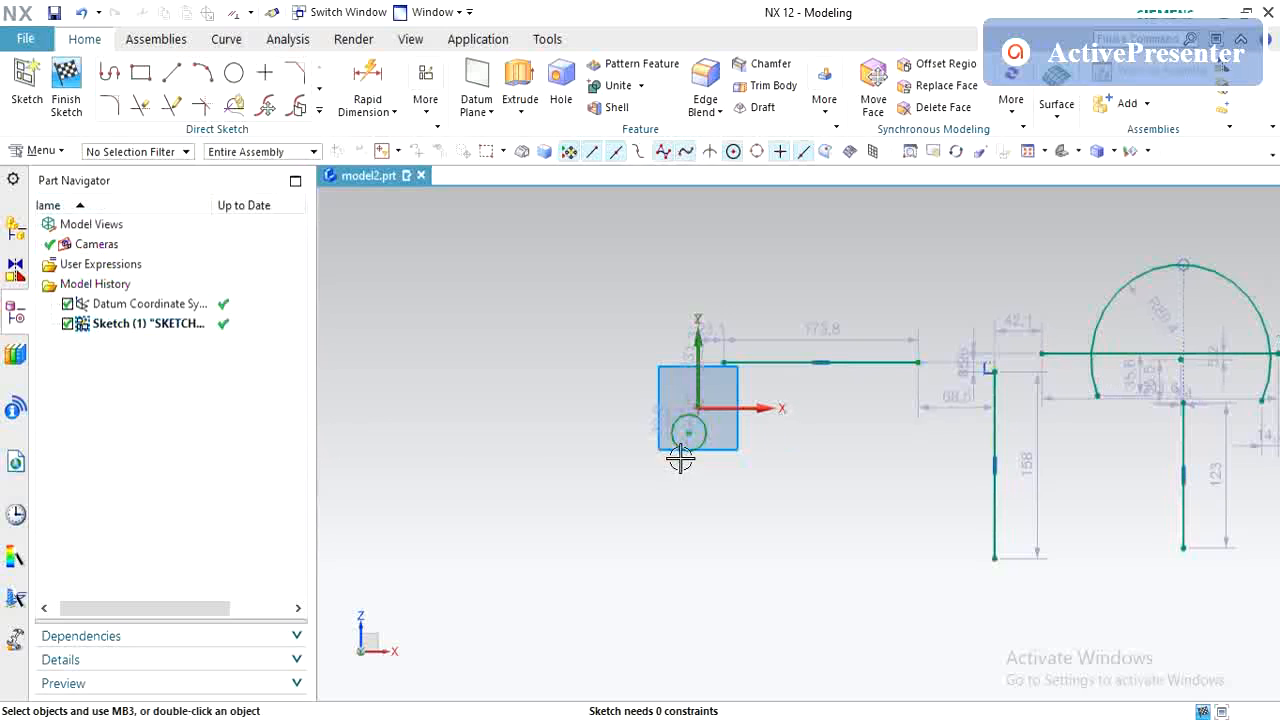
pyautogui.click(426, 106)
pyautogui.click(470, 242)
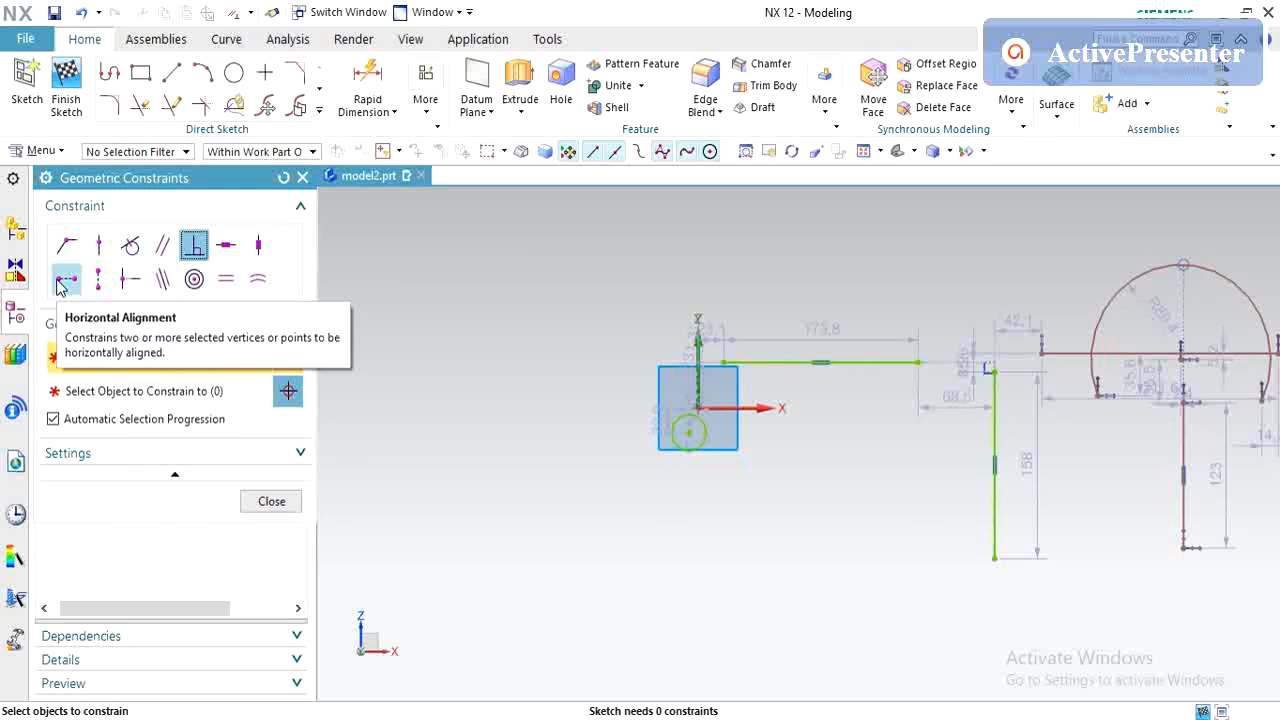
pyautogui.press('Escape')
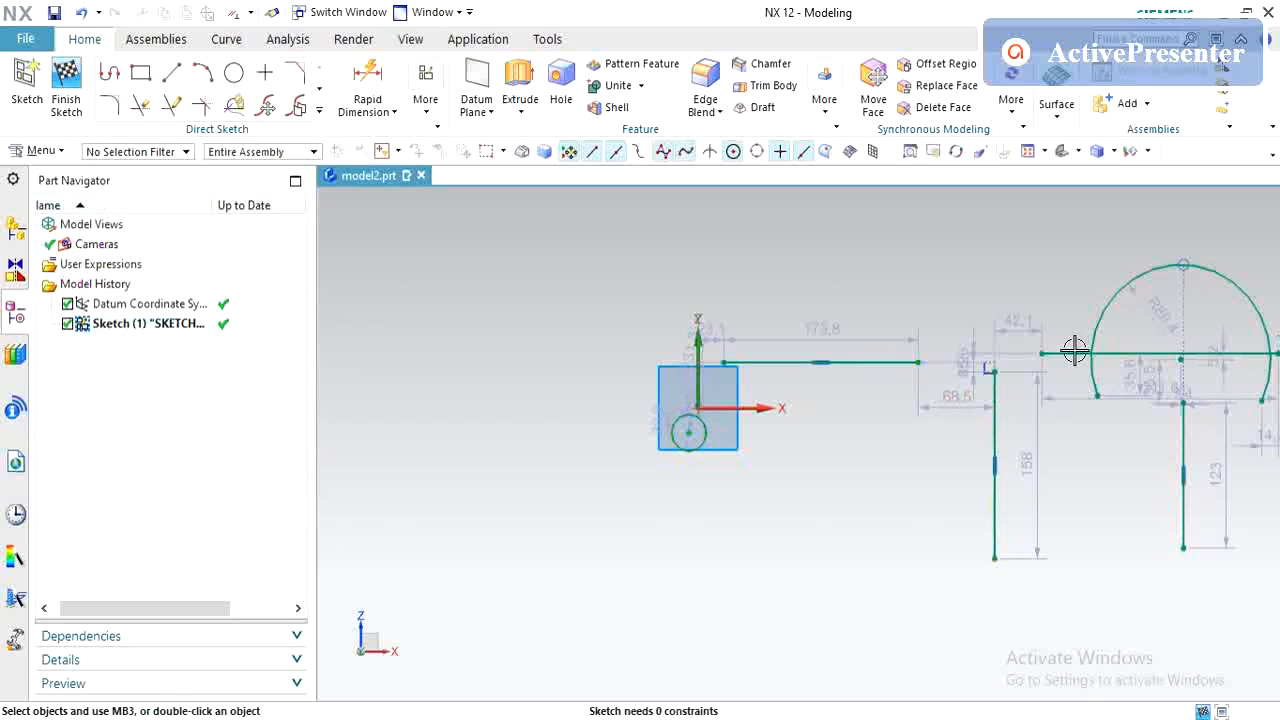
# - Delete the horizontal line crossing the arc and the two vertical lines, 158 mm and 123 mm long
pyautogui.click(1087, 355)
pyautogui.press('Delete')
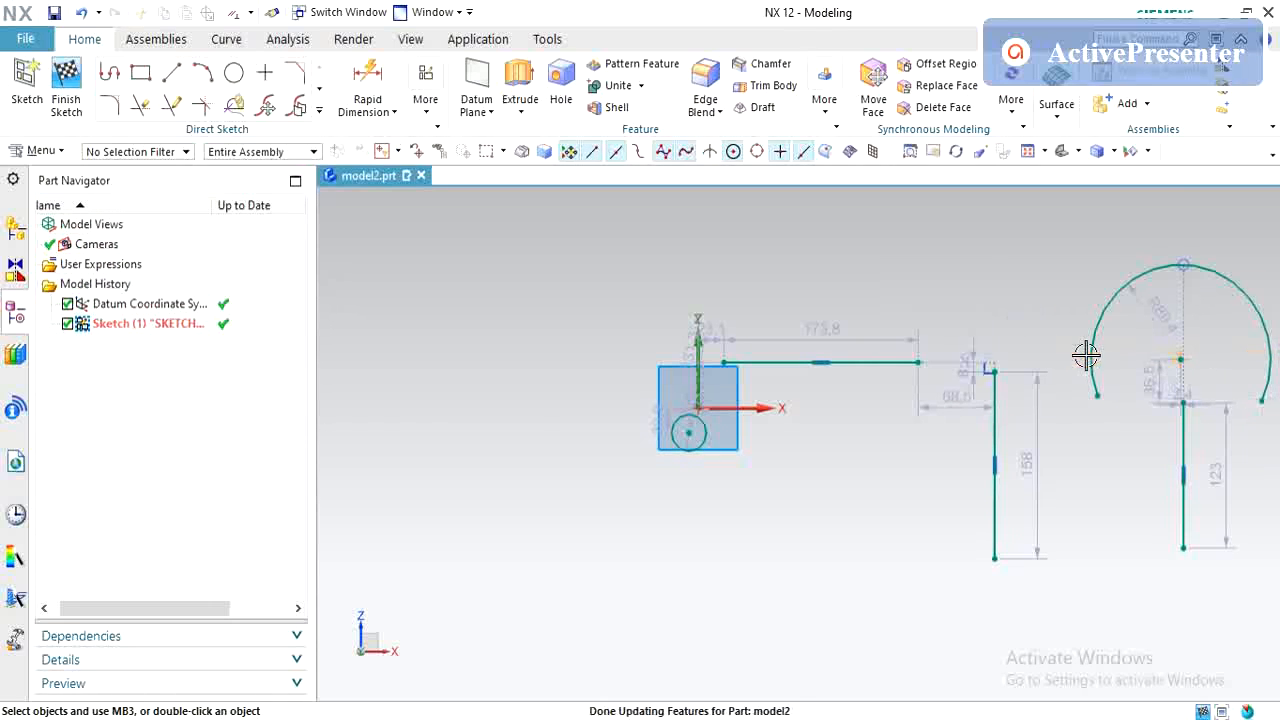
pyautogui.click(1008, 423)
pyautogui.press('Delete')
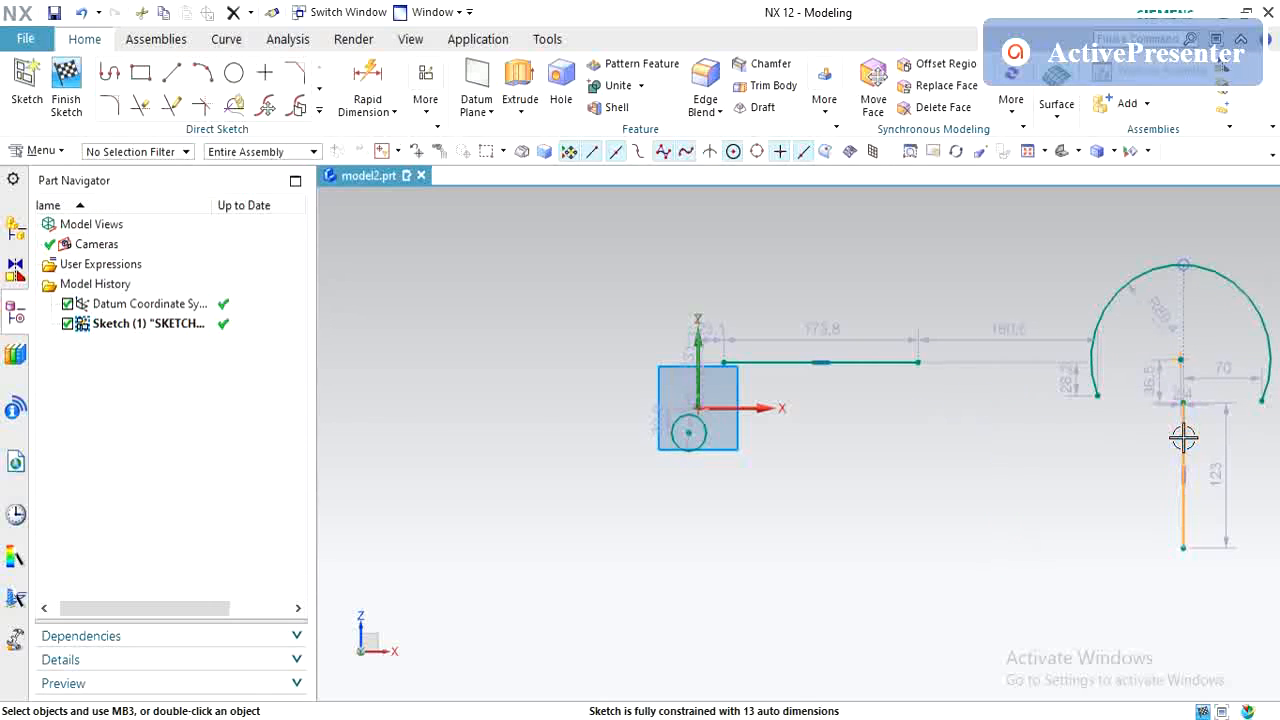
pyautogui.click(1181, 436)
pyautogui.press('Delete')
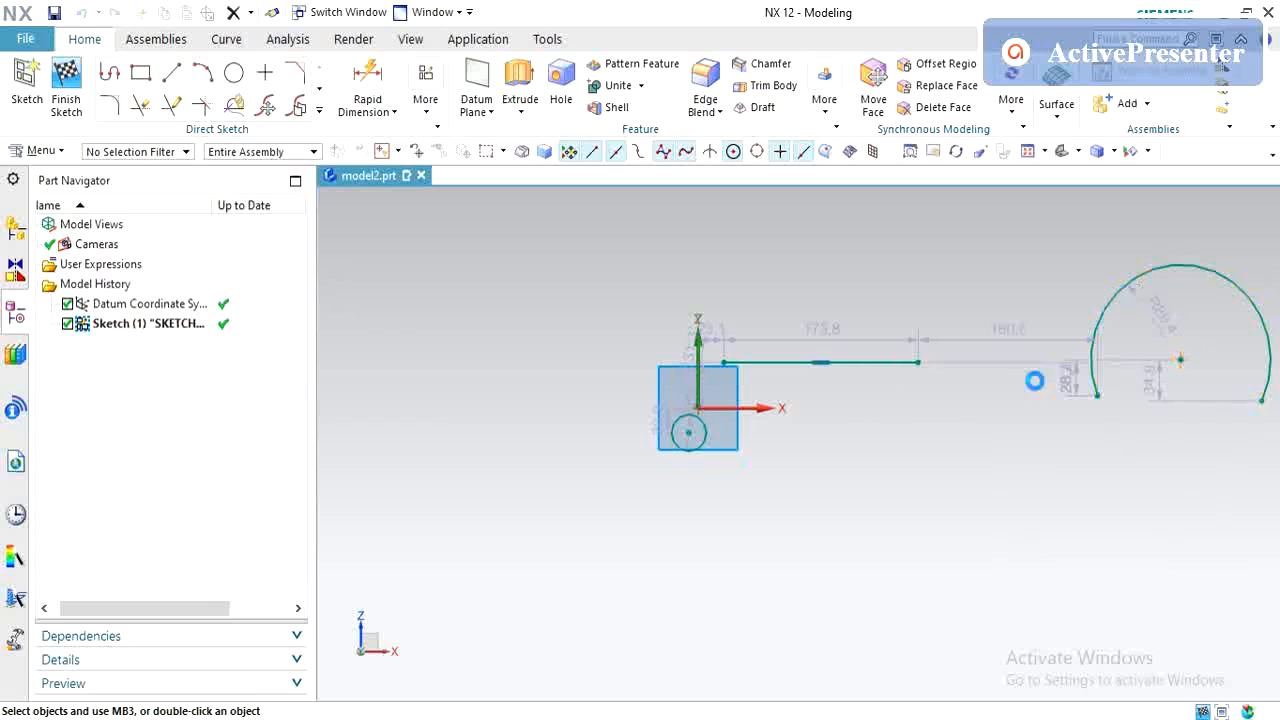
pyautogui.press('Delete')
pyautogui.click(1155, 271)
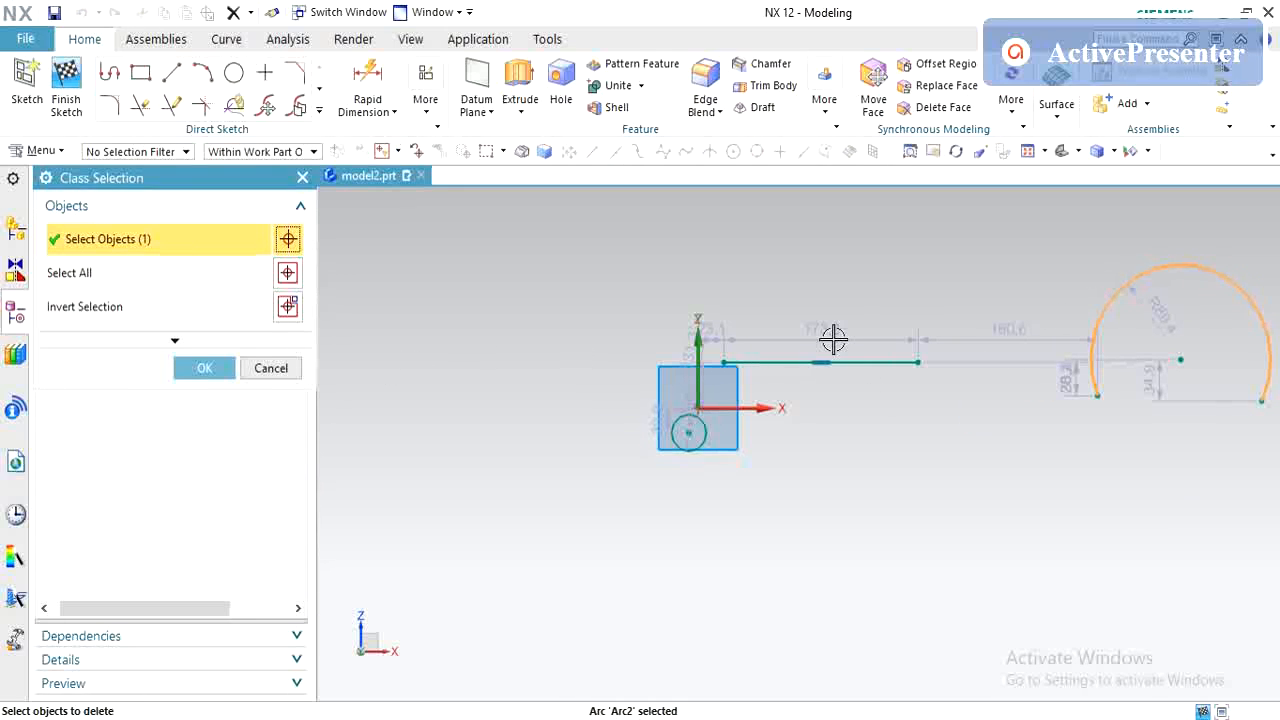
pyautogui.press('Escape')
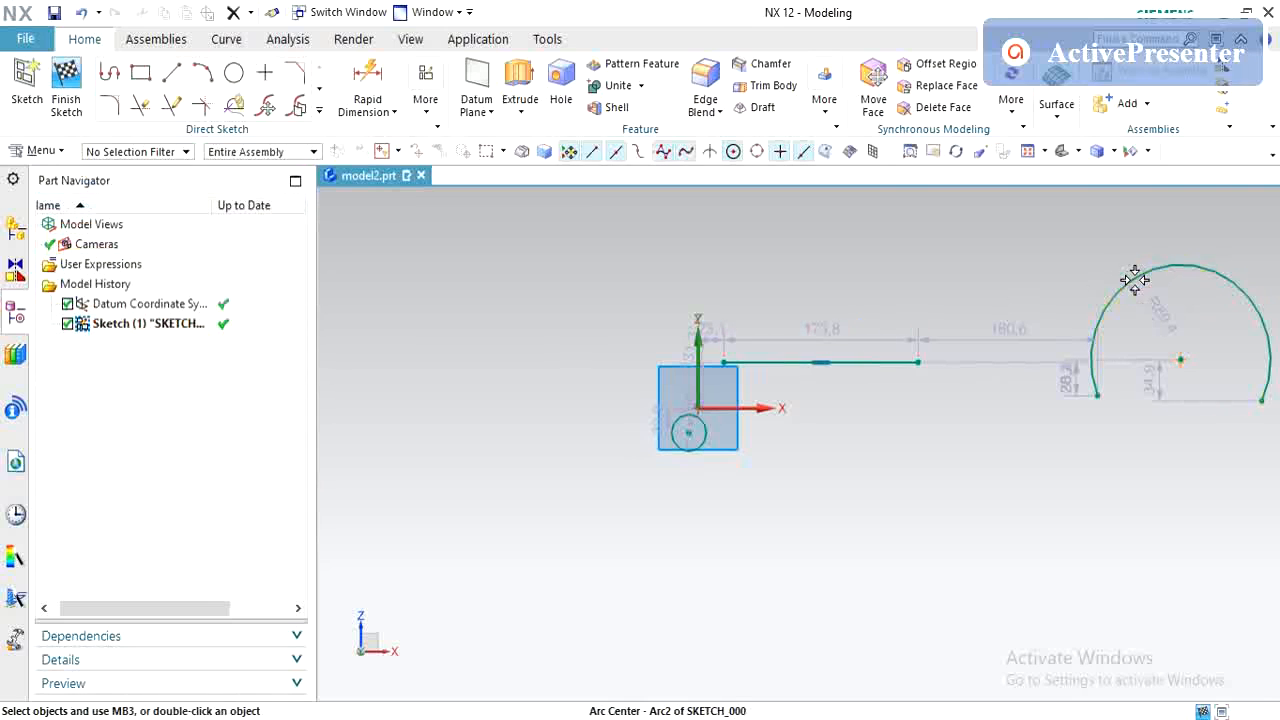
pyautogui.press('Delete')
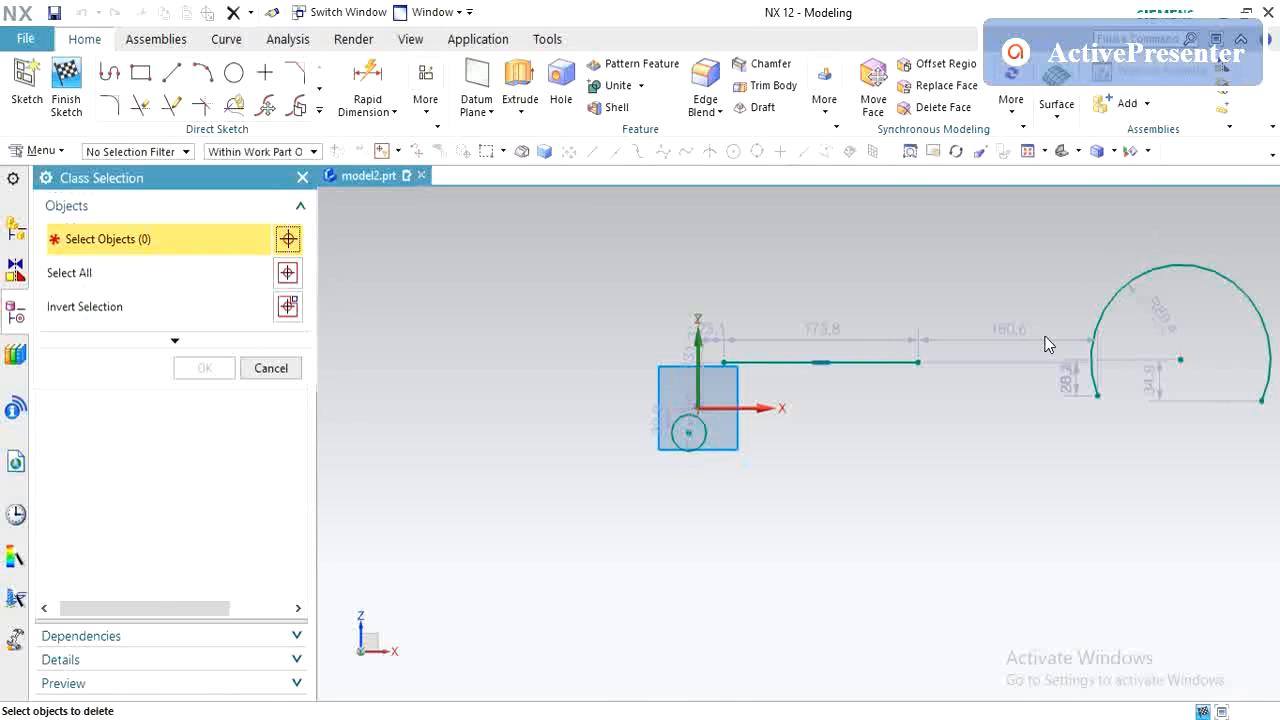
pyautogui.click(1105, 303)
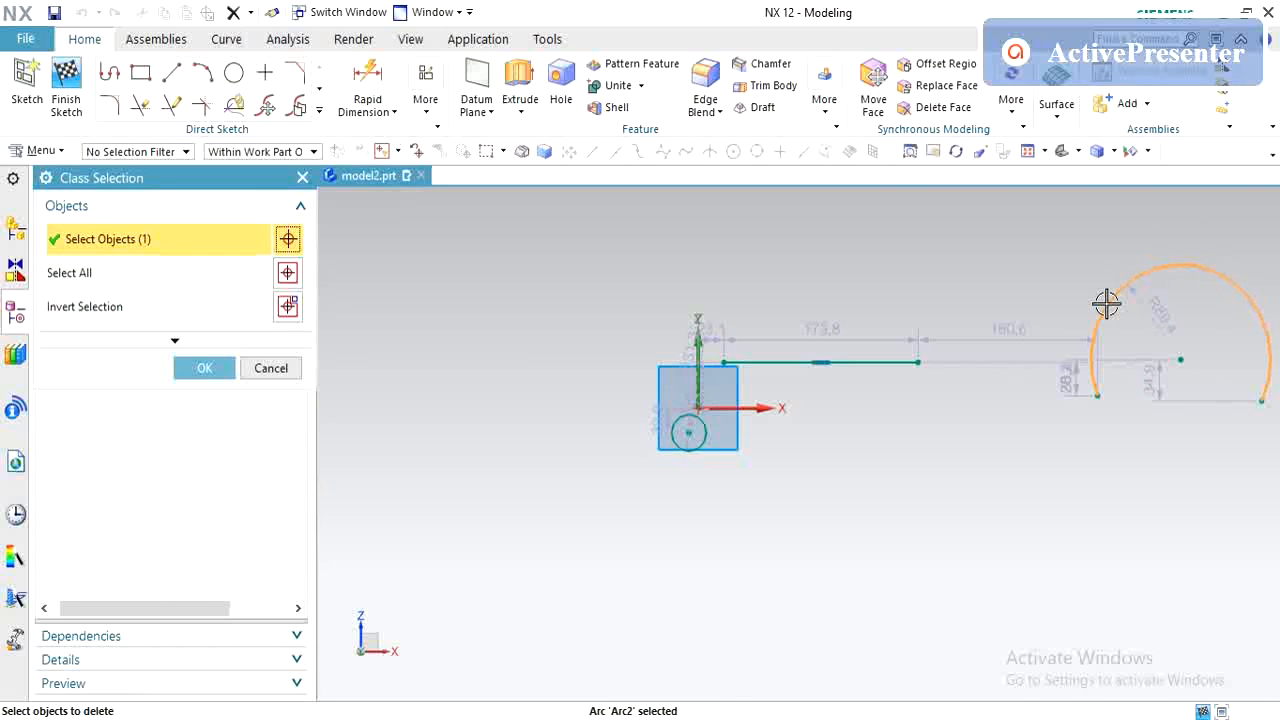
pyautogui.rightClick(1105, 303)
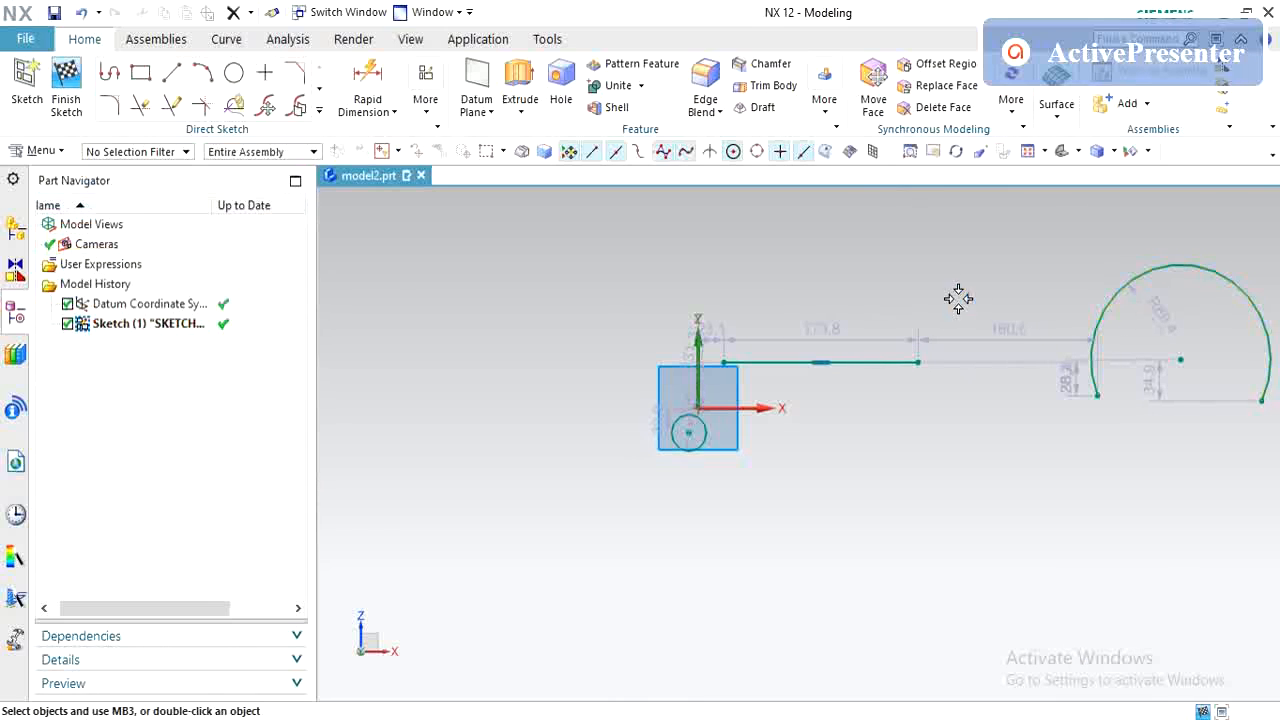
pyautogui.press('Escape')
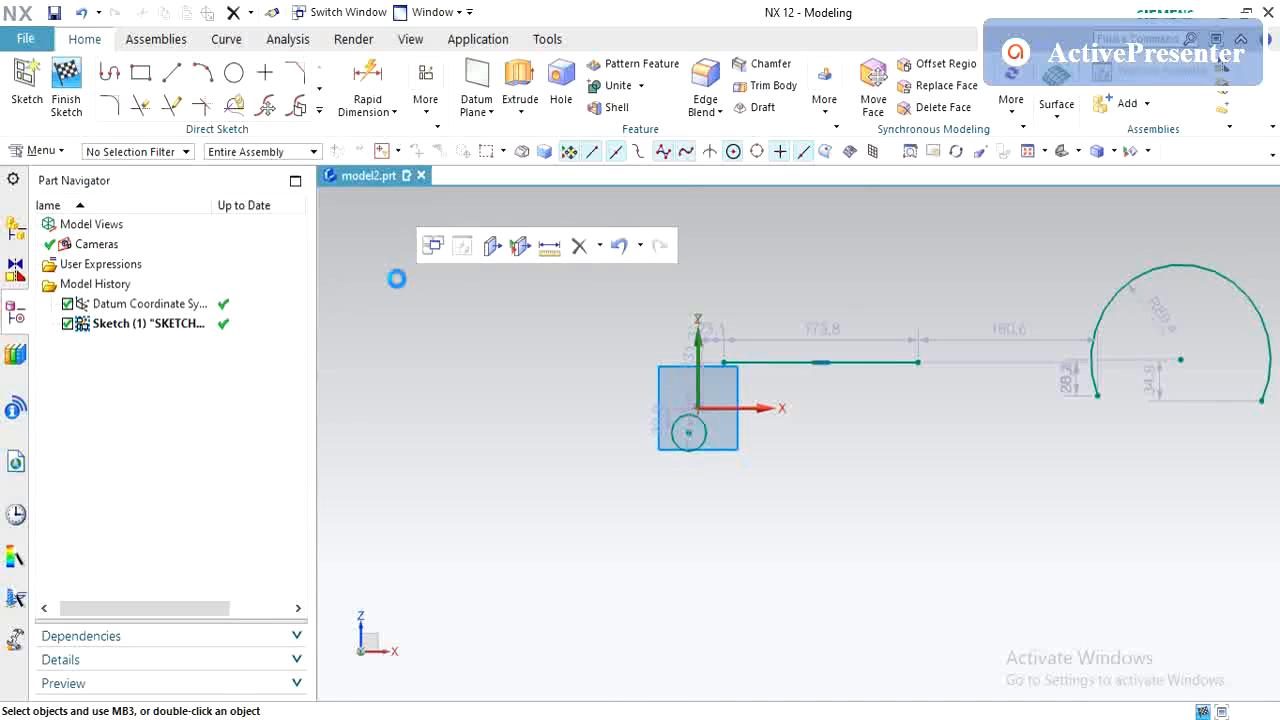
# - Delete the large arc and the small circle below the origin from the sketch
pyautogui.click(1116, 291)
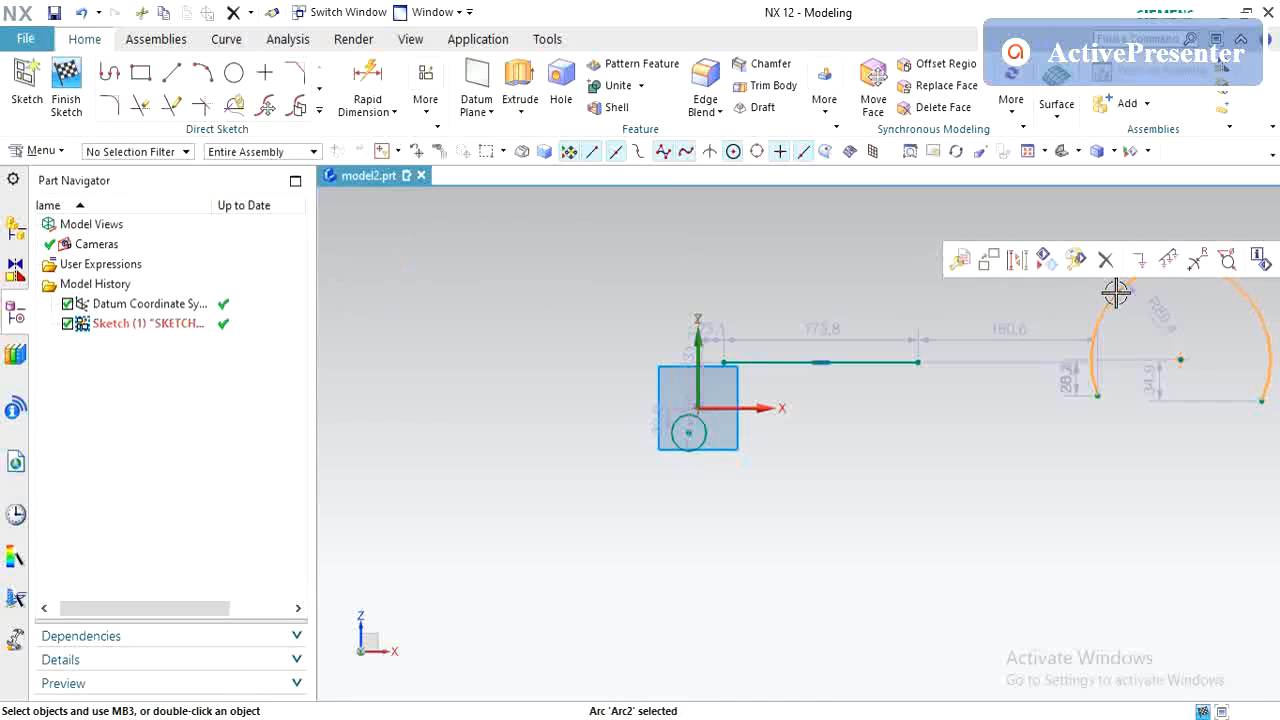
pyautogui.click(1105, 260)
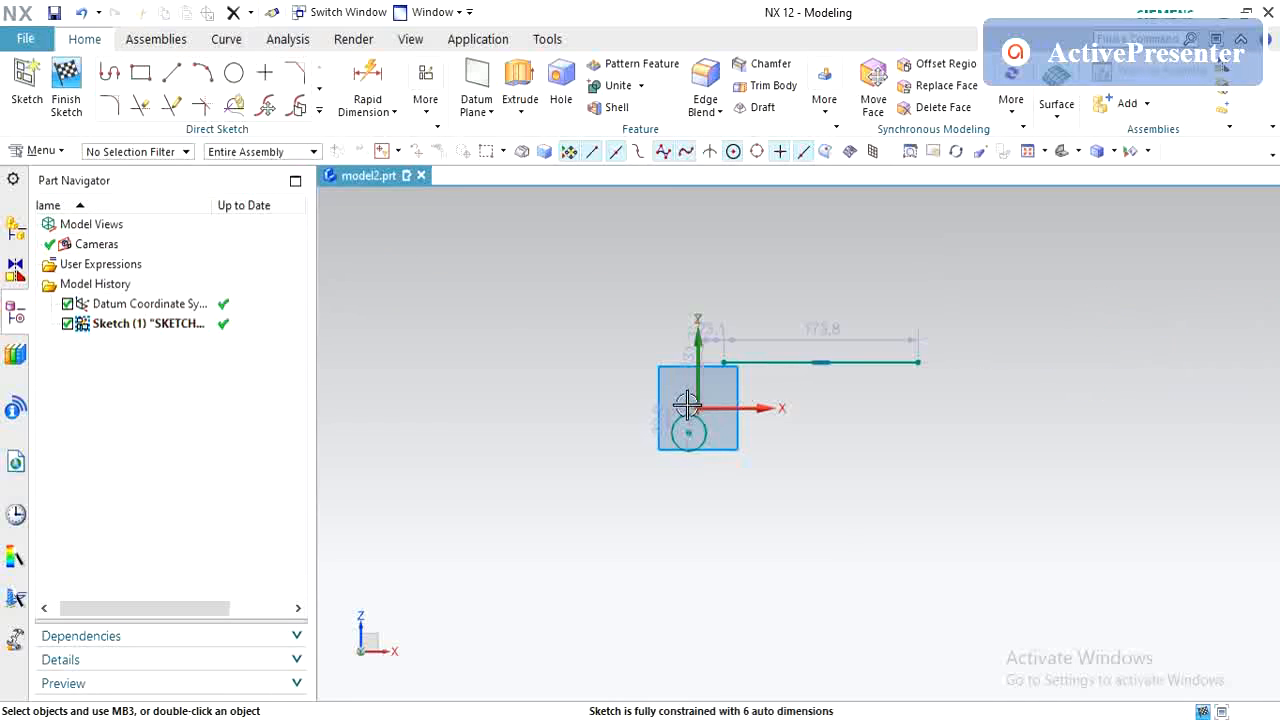
pyautogui.click(705, 433)
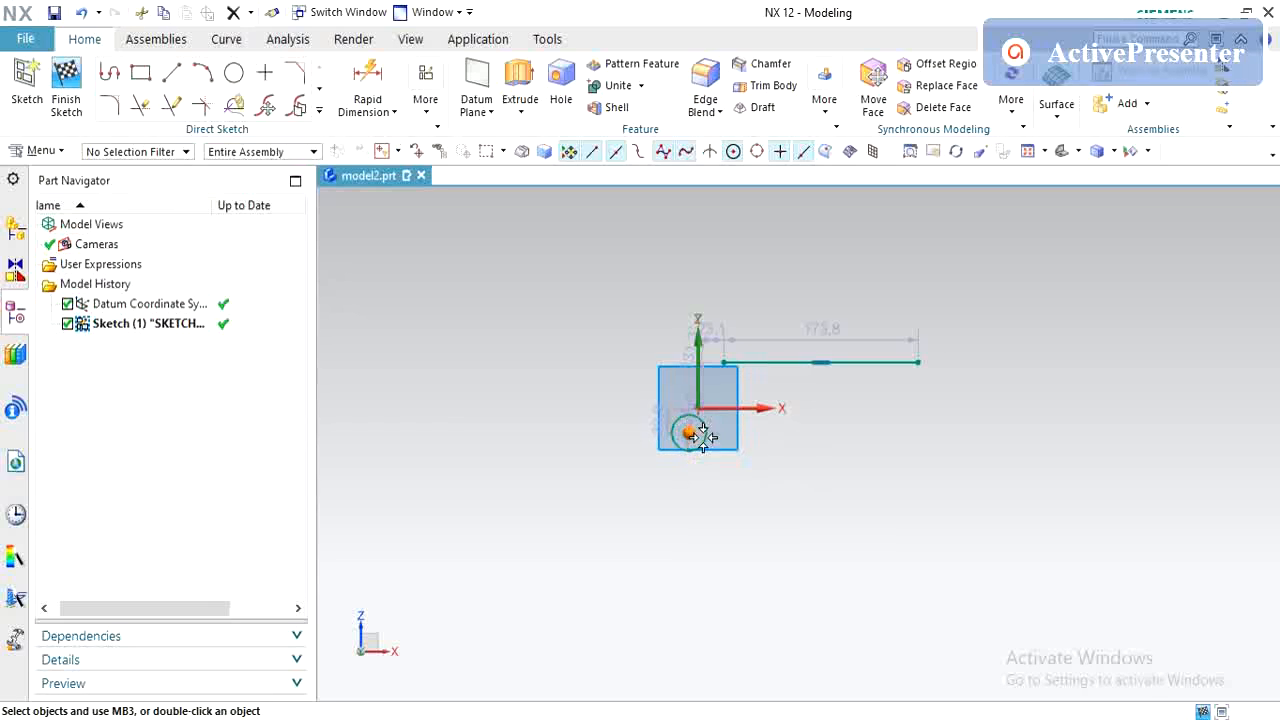
pyautogui.press('Delete')
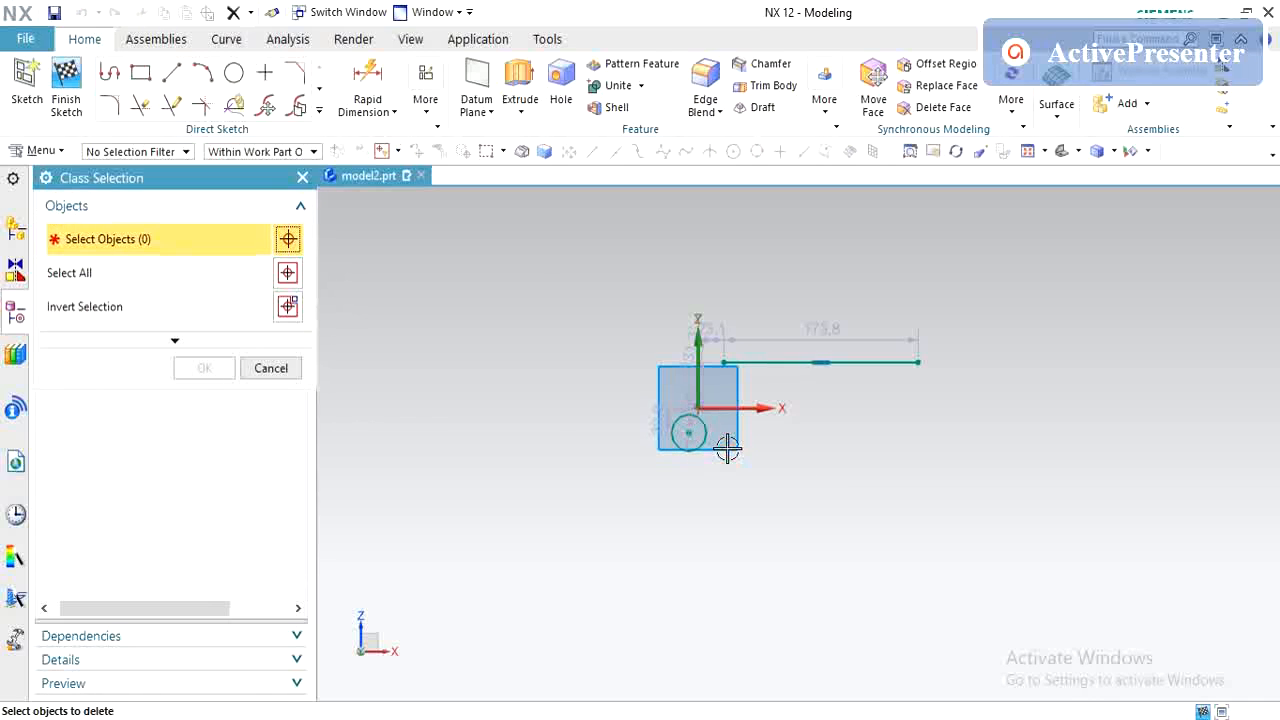
pyautogui.press('Escape')
pyautogui.click(690, 430)
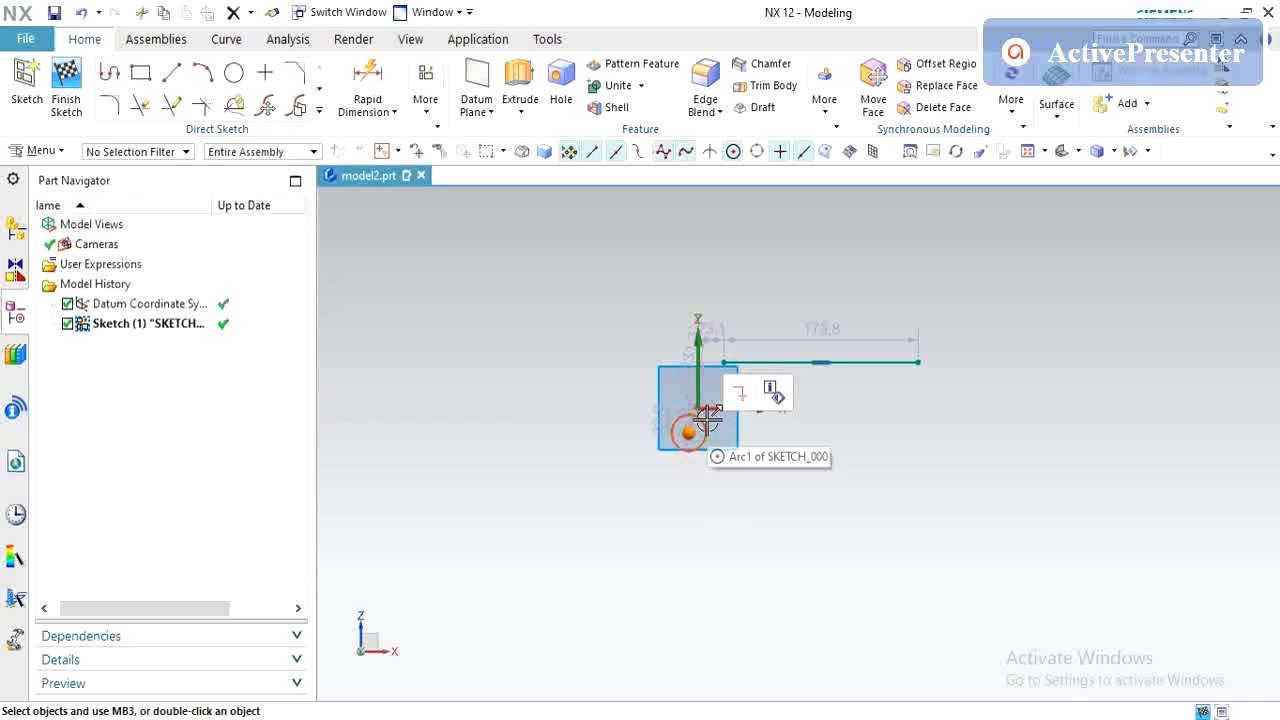
pyautogui.click(702, 421)
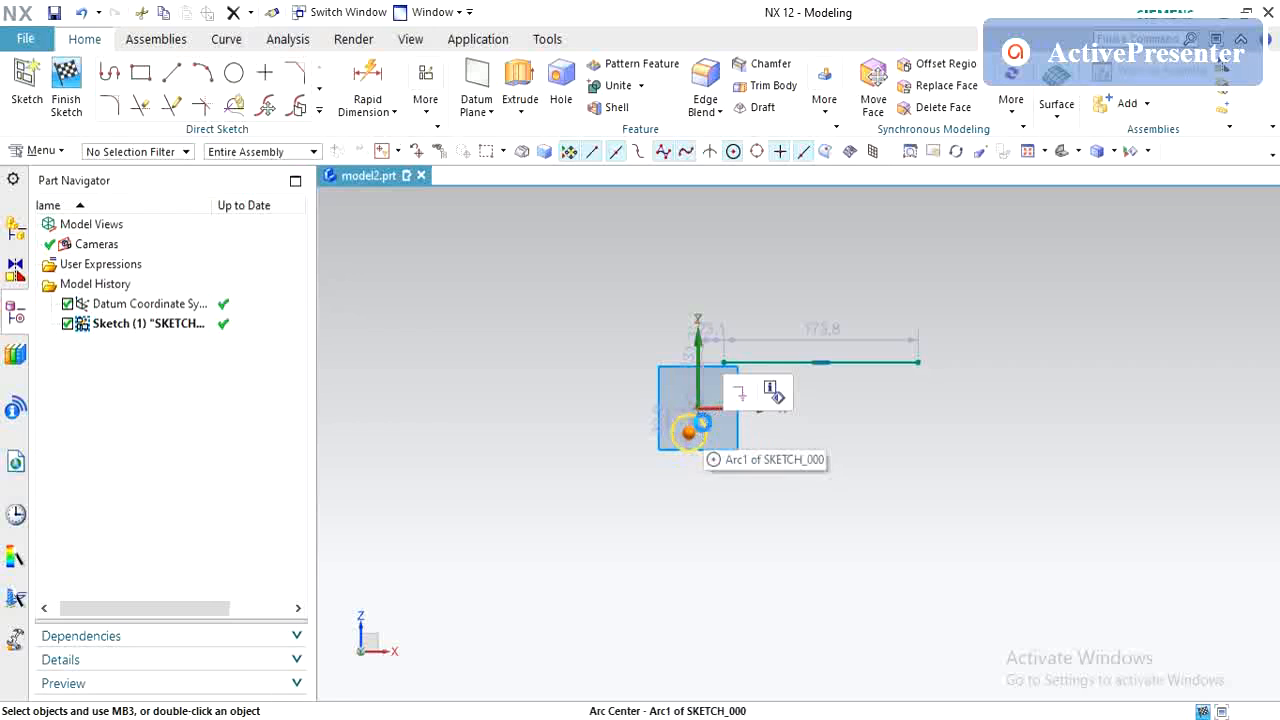
pyautogui.rightClick(702, 424)
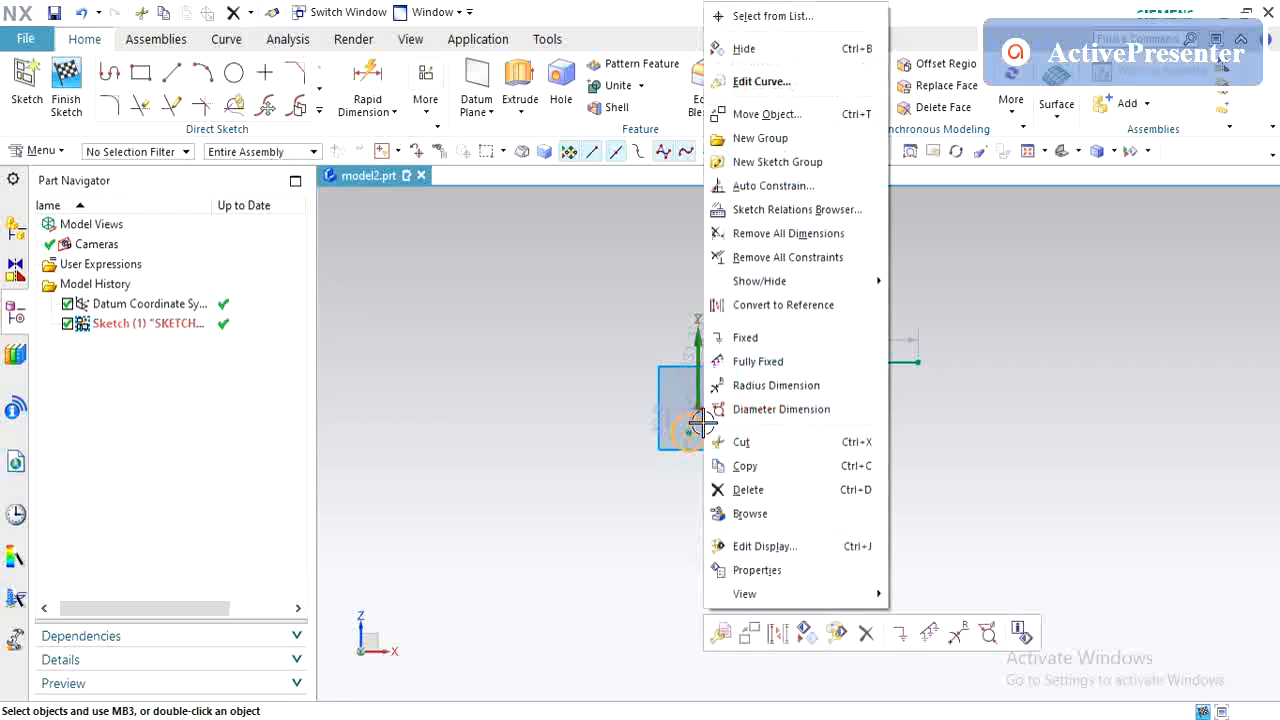
pyautogui.click(748, 490)
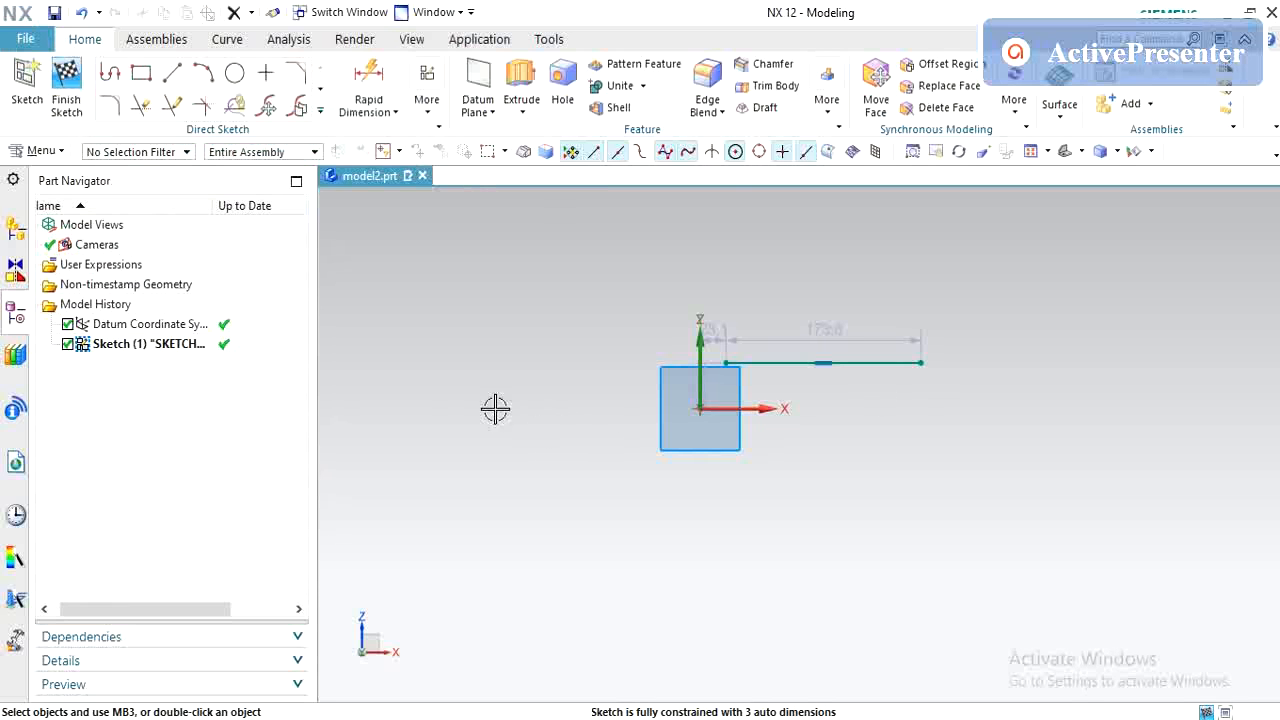
# - Sketch a horizontal line about 180 mm long, above and beyond the existing horizontal line's right endpoint
pyautogui.click(427, 105)
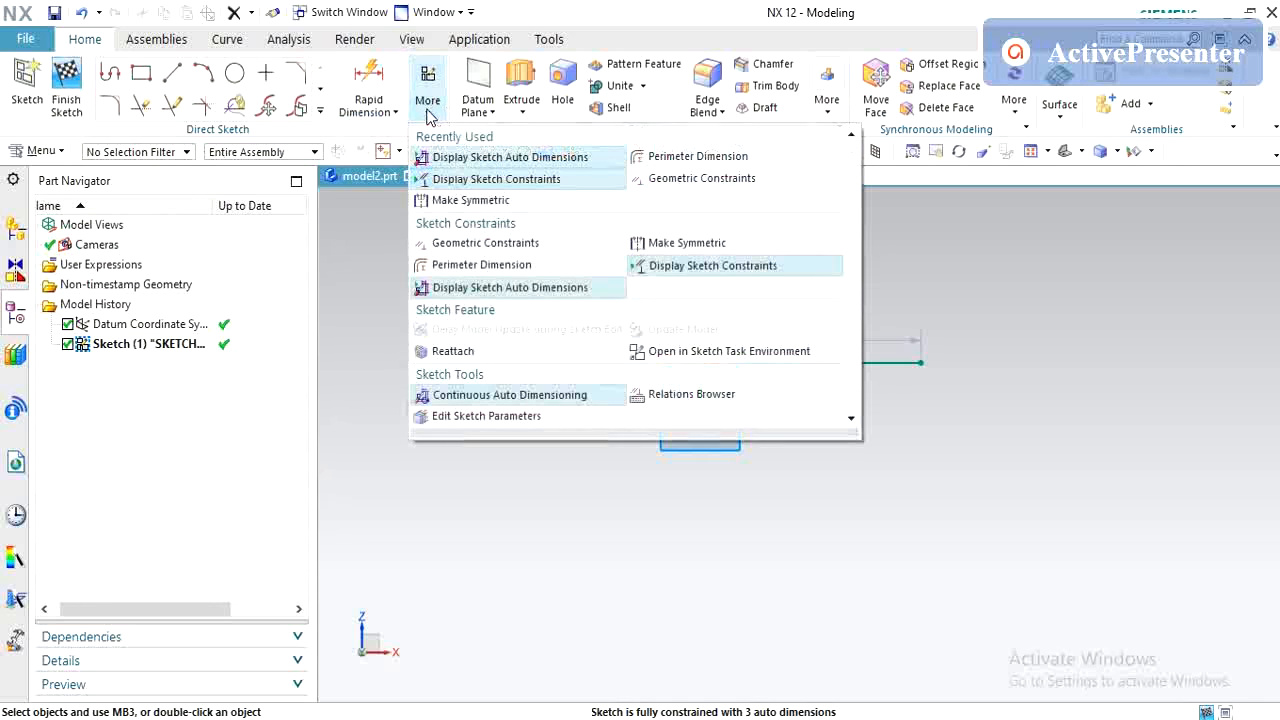
pyautogui.click(937, 340)
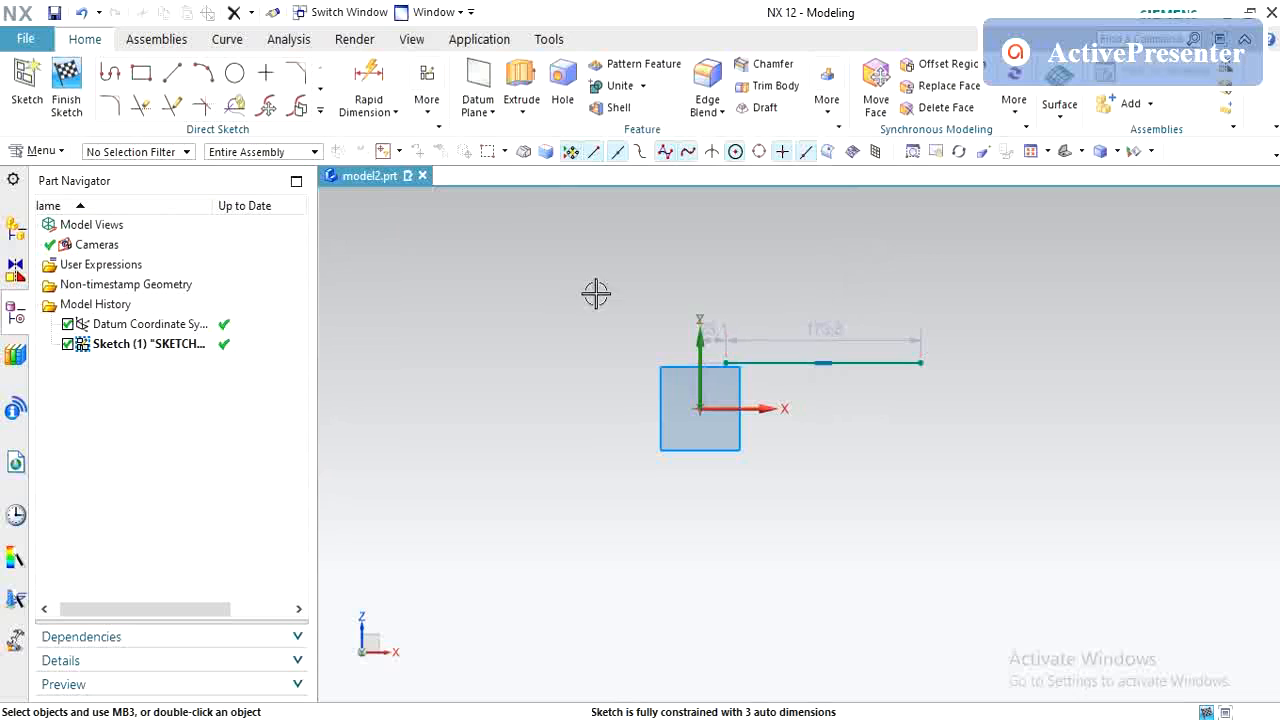
pyautogui.click(172, 72)
pyautogui.click(960, 296)
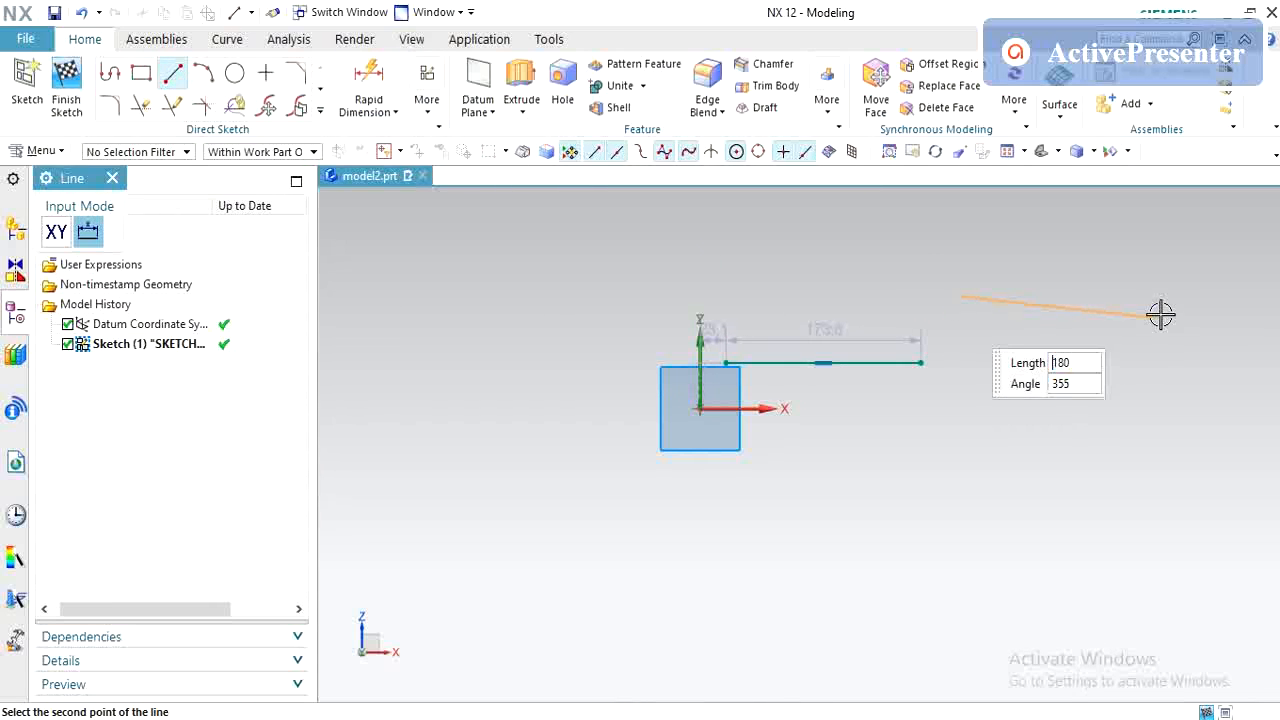
pyautogui.click(1158, 300)
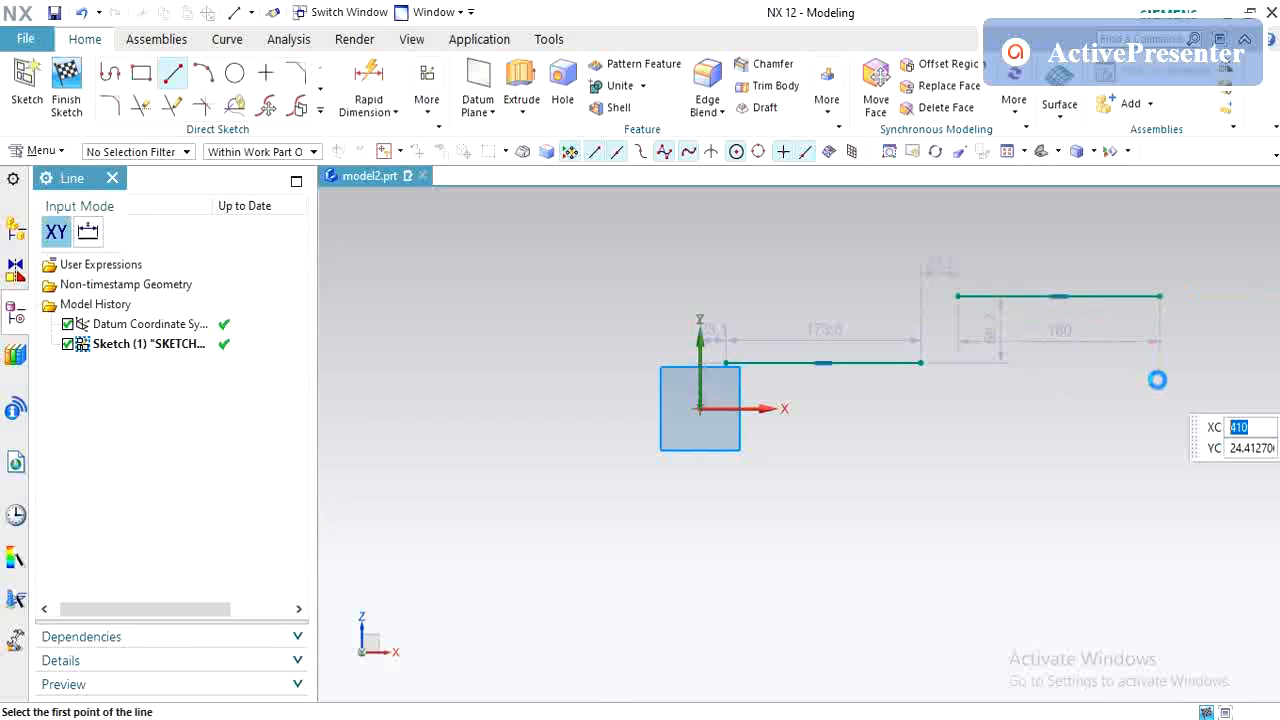
pyautogui.press('Escape')
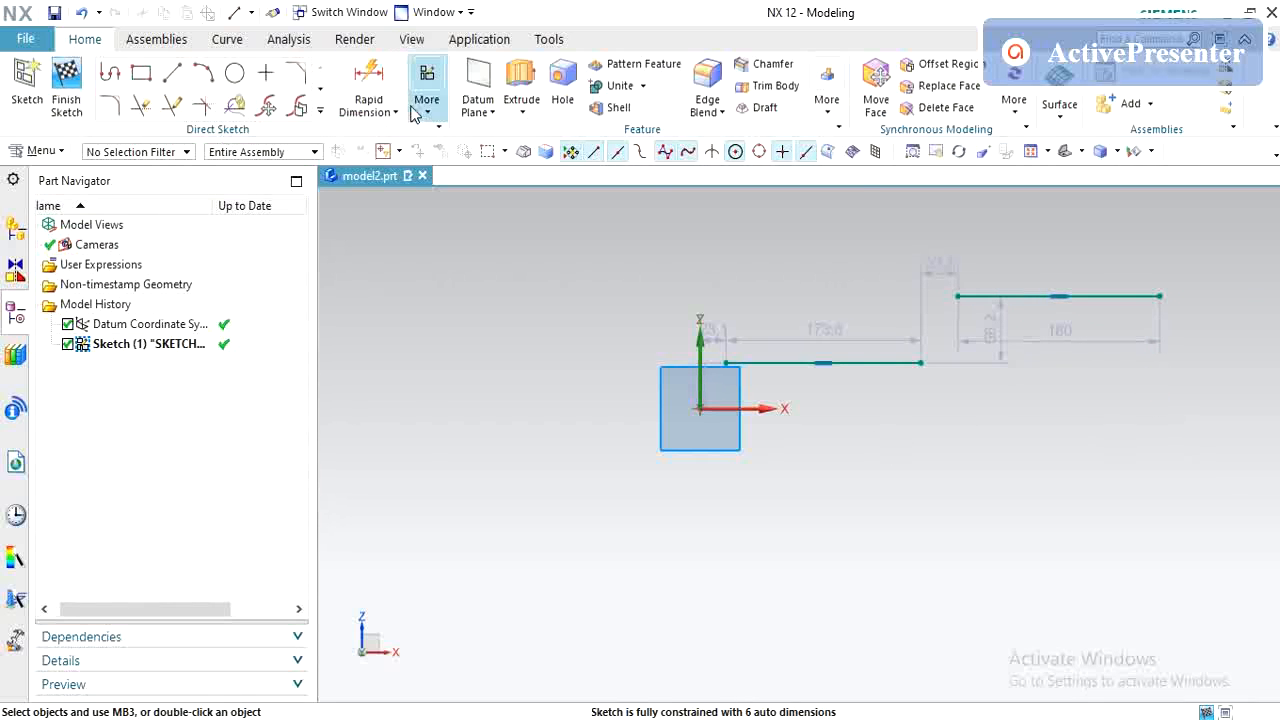
pyautogui.click(415, 112)
pyautogui.click(478, 243)
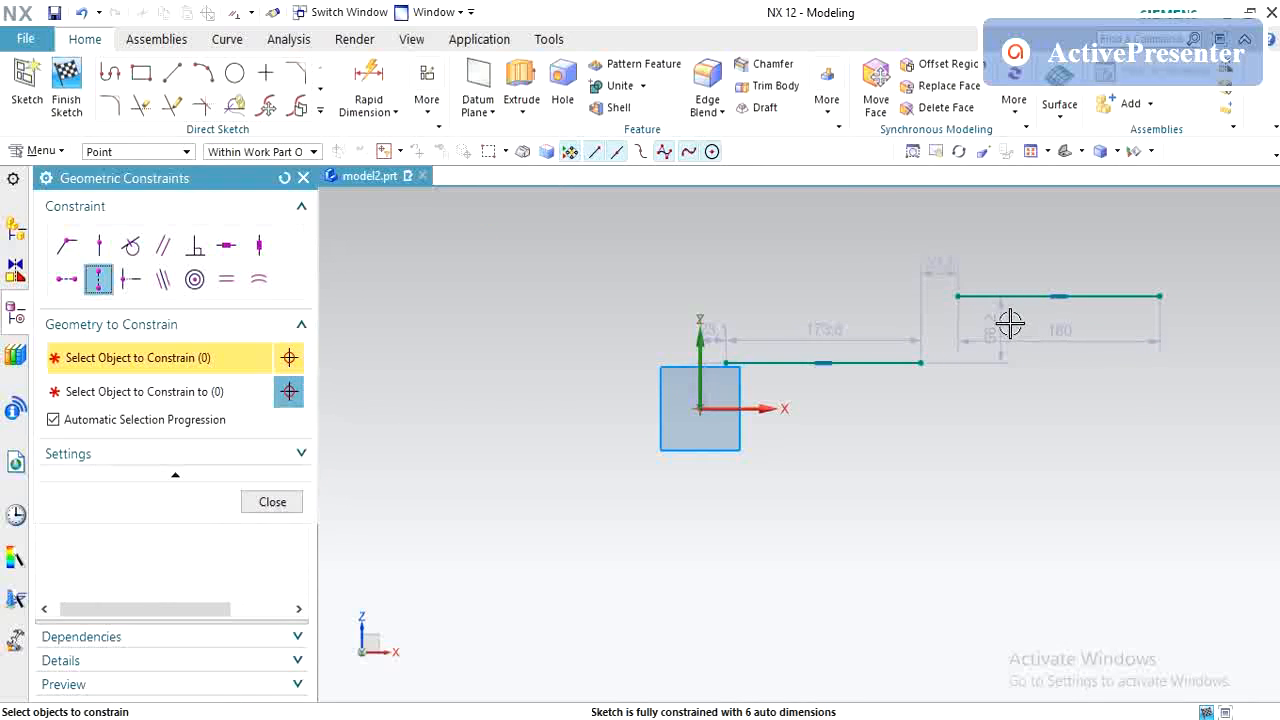
pyautogui.click(66, 280)
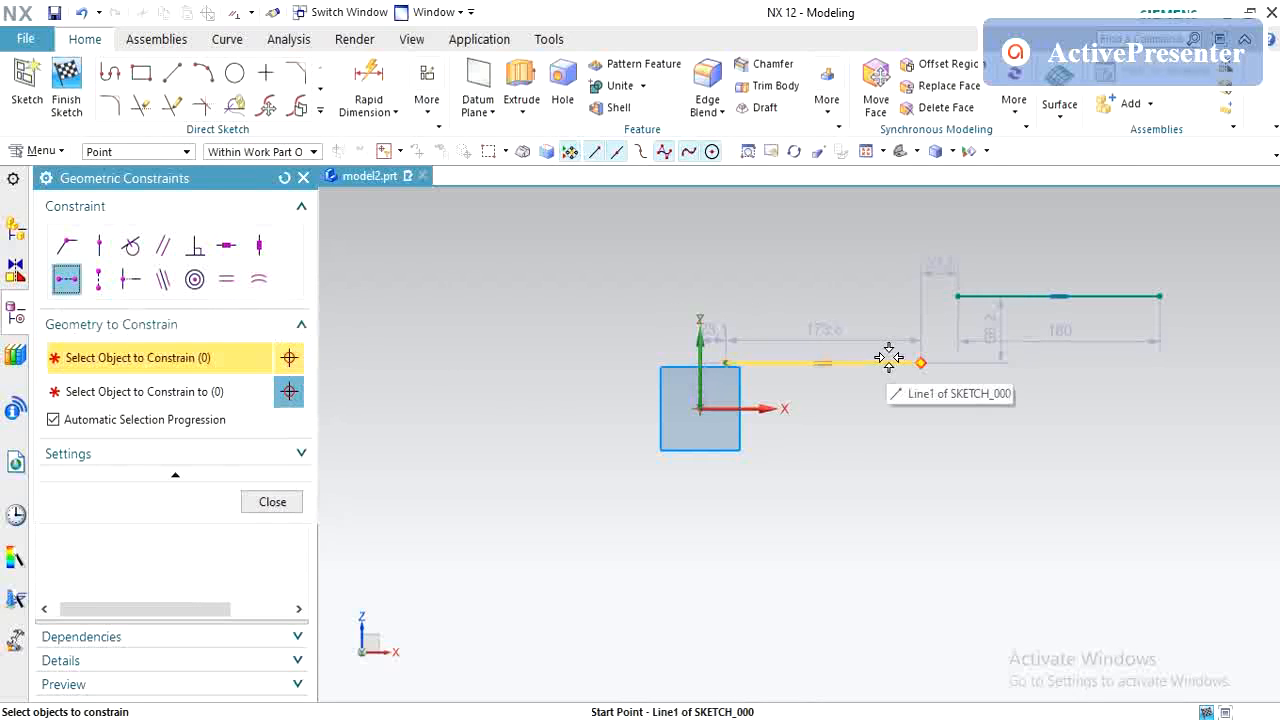
pyautogui.click(995, 296)
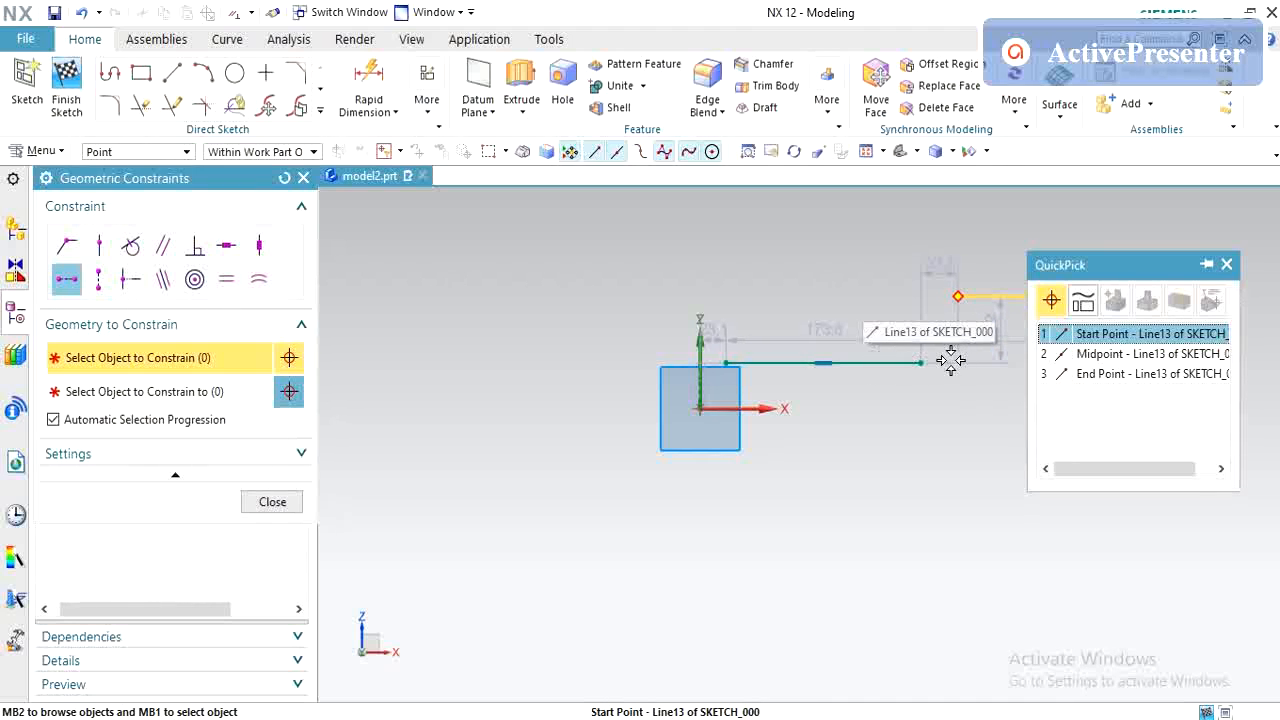
pyautogui.click(1090, 336)
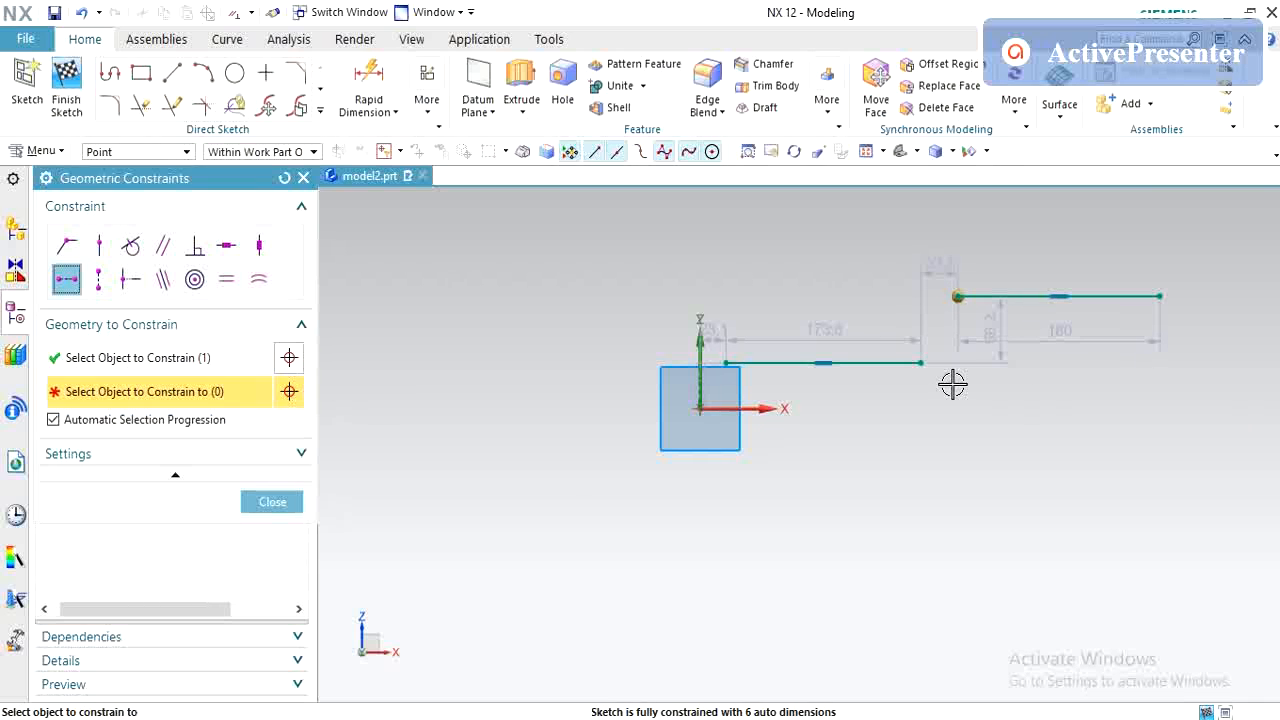
pyautogui.press('Escape')
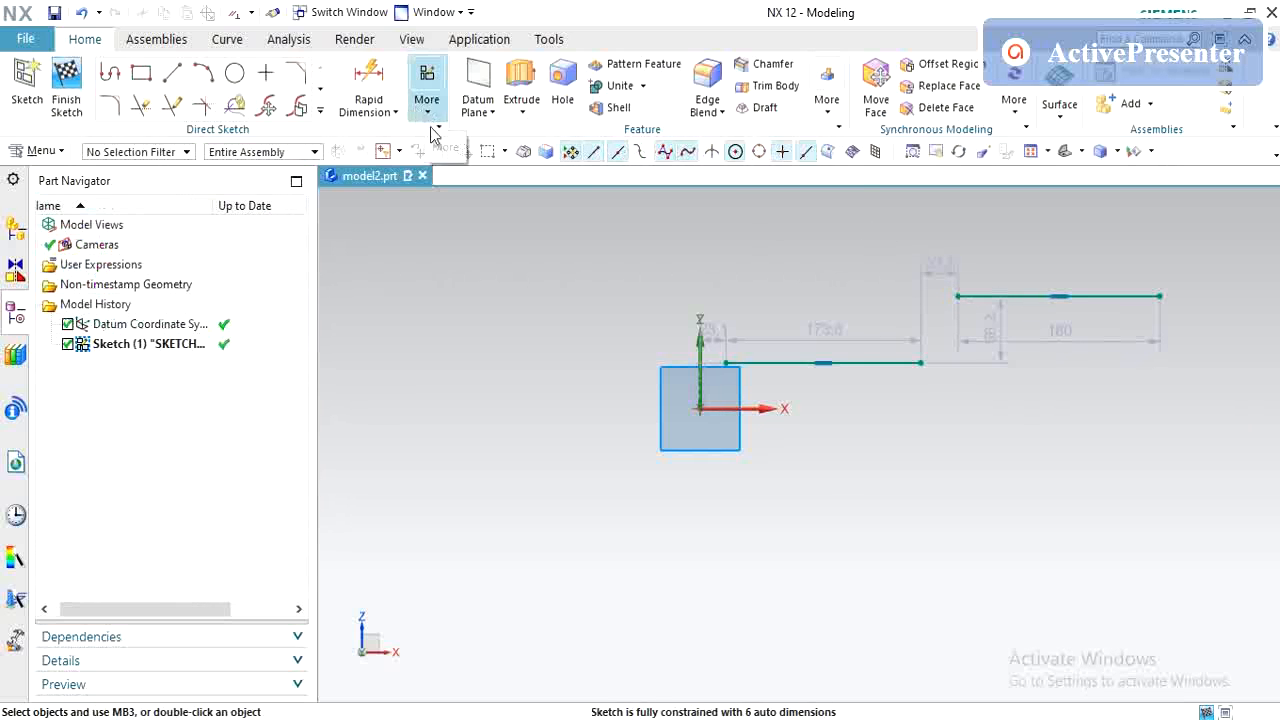
# - Apply a Horizontal Alignment geometric constraint between the midpoint of the upper horizontal line and a point on the lower horizontal line
pyautogui.click(430, 115)
pyautogui.click(470, 246)
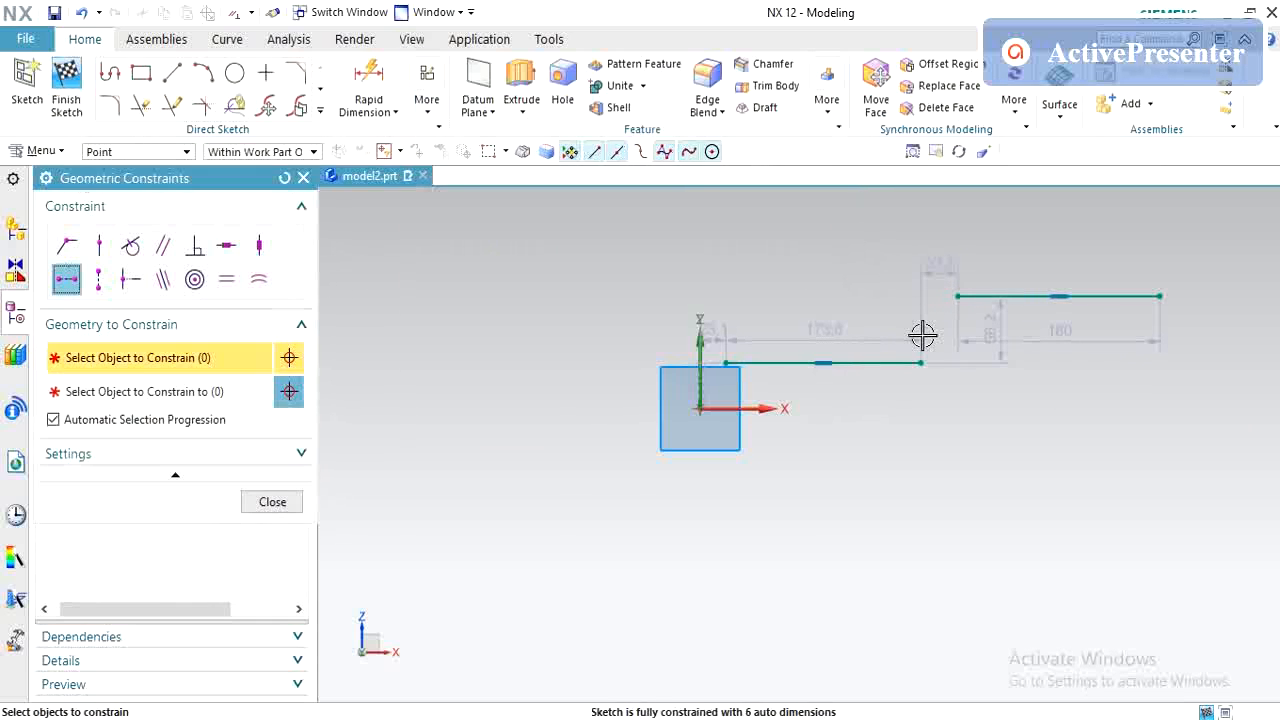
pyautogui.click(1100, 296)
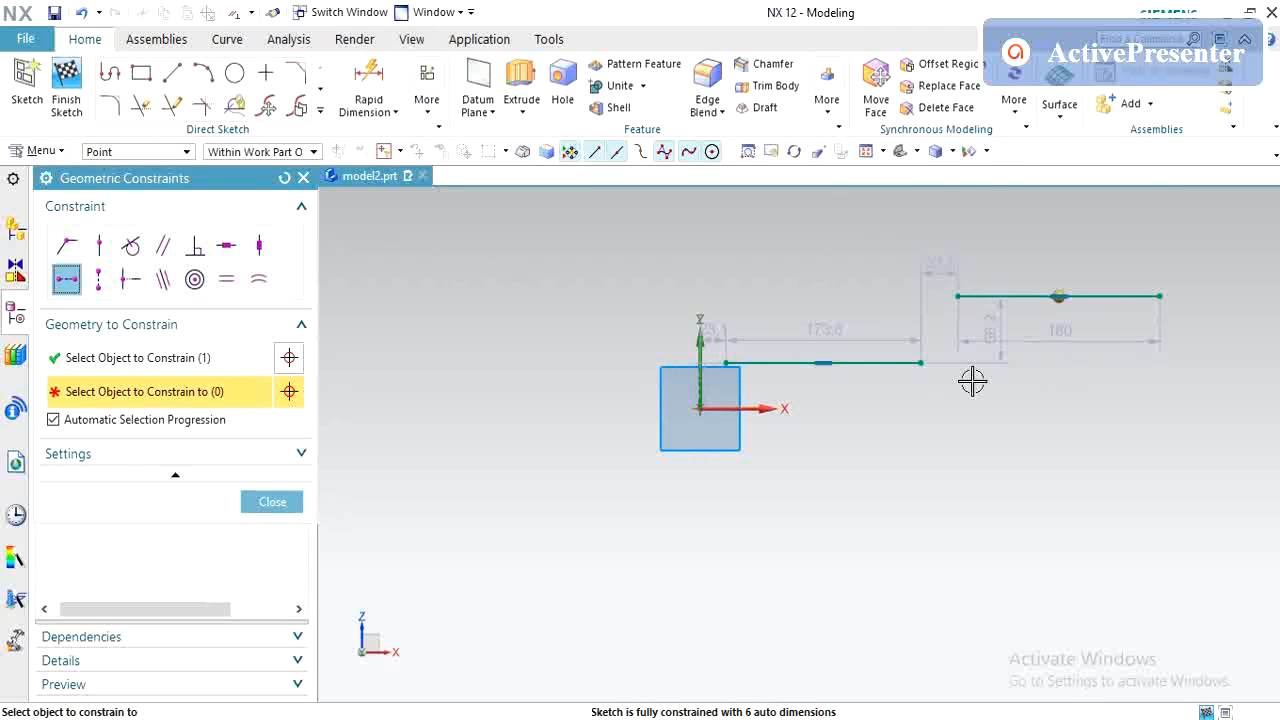
pyautogui.click(878, 364)
pyautogui.click(991, 381)
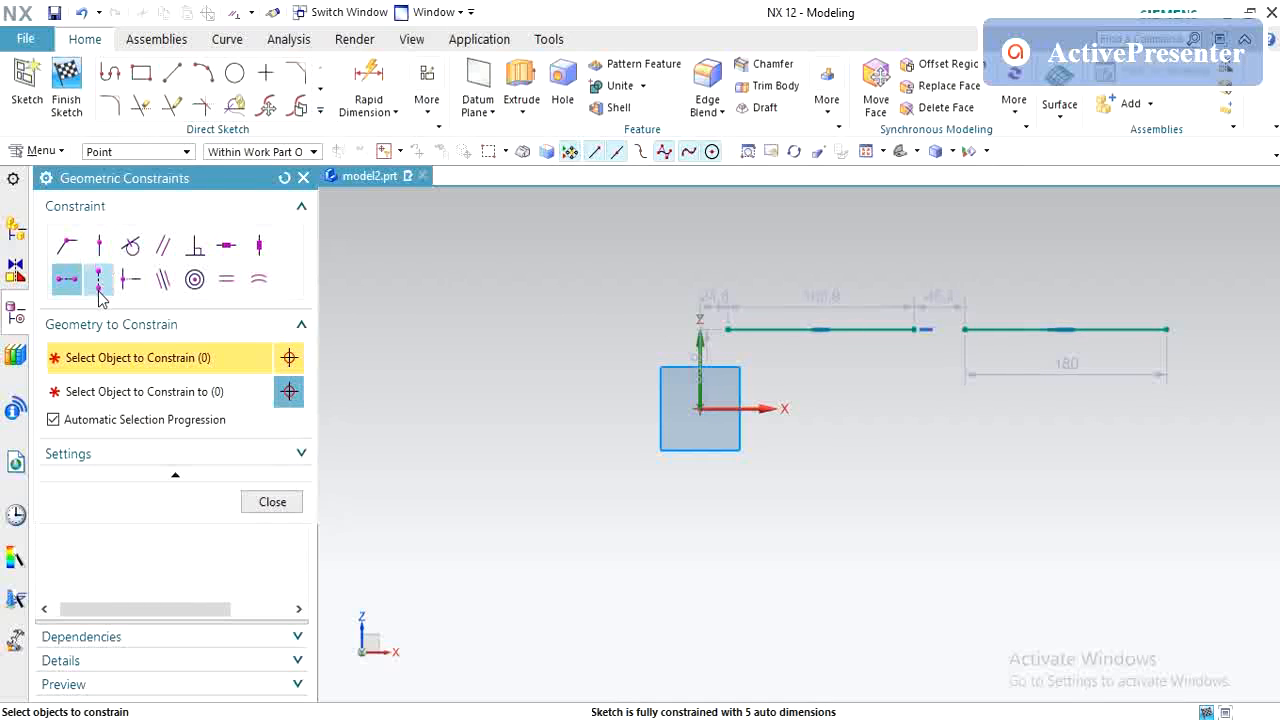
# - Sketch a 200 mm vertical line on the negative X side of the origin and a shorter vertical line above it, slightly nearer the origin
pyautogui.click(172, 73)
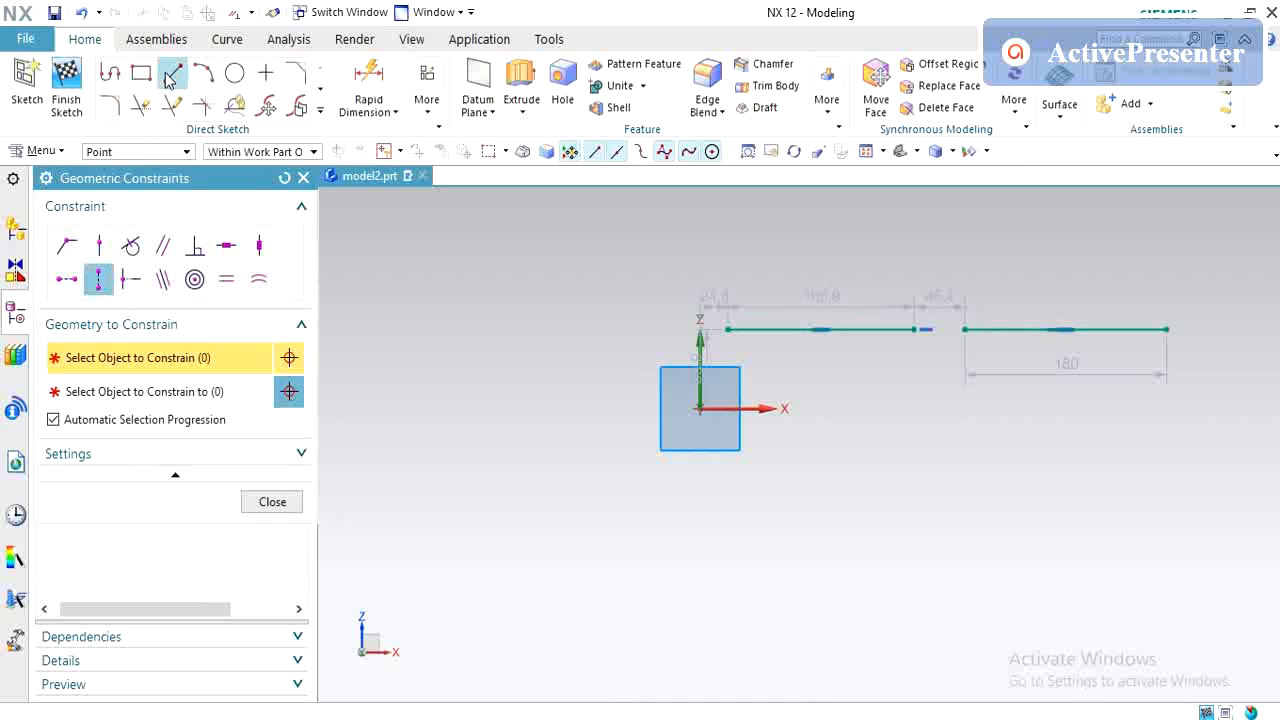
pyautogui.click(520, 332)
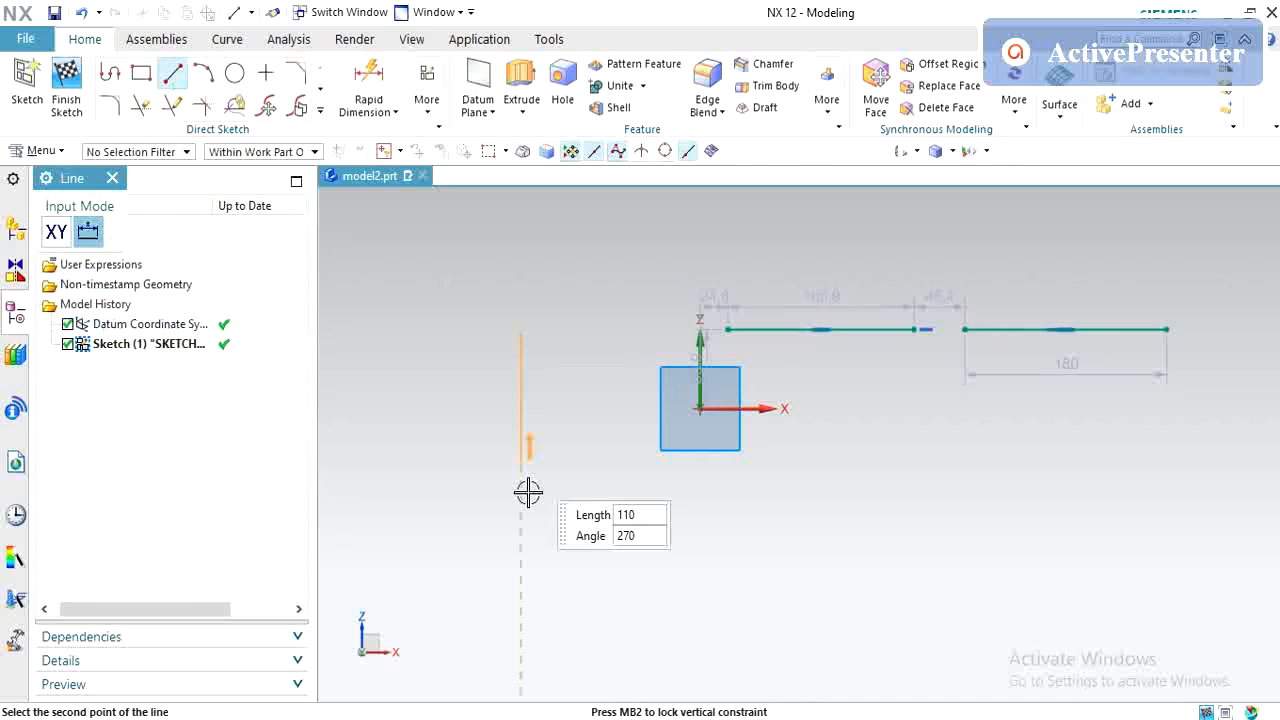
pyautogui.click(521, 568)
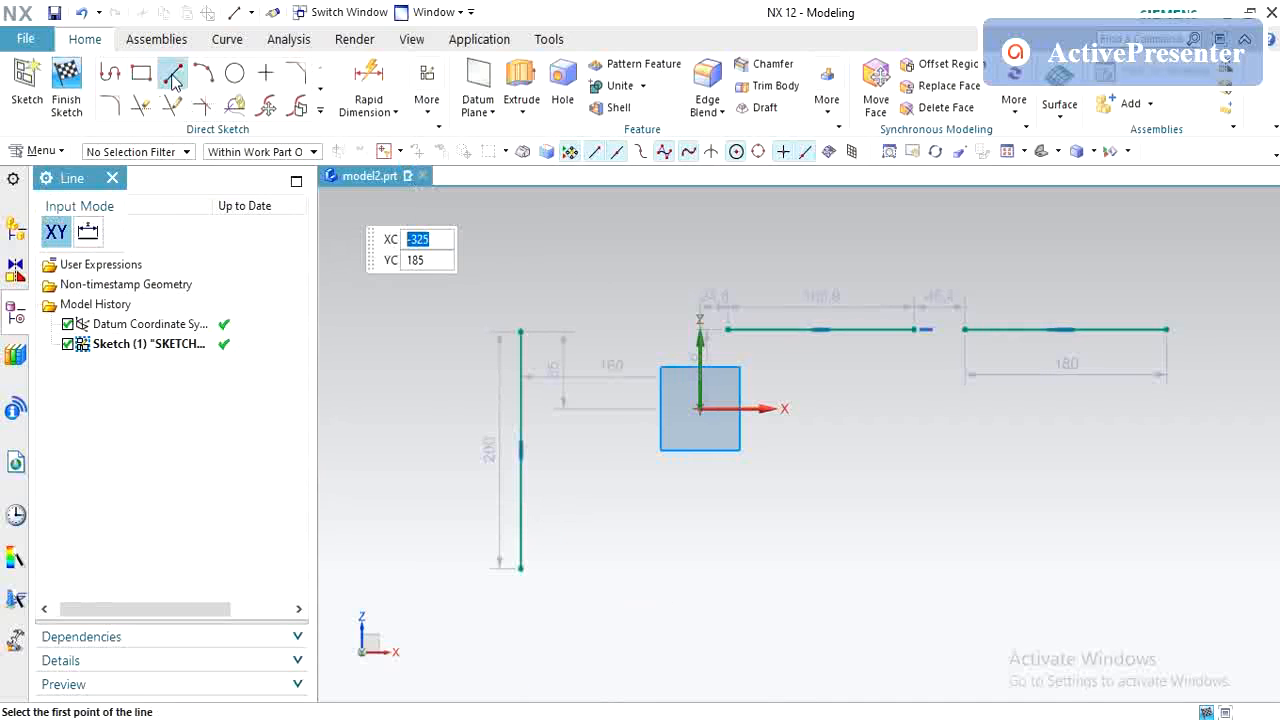
pyautogui.click(572, 194)
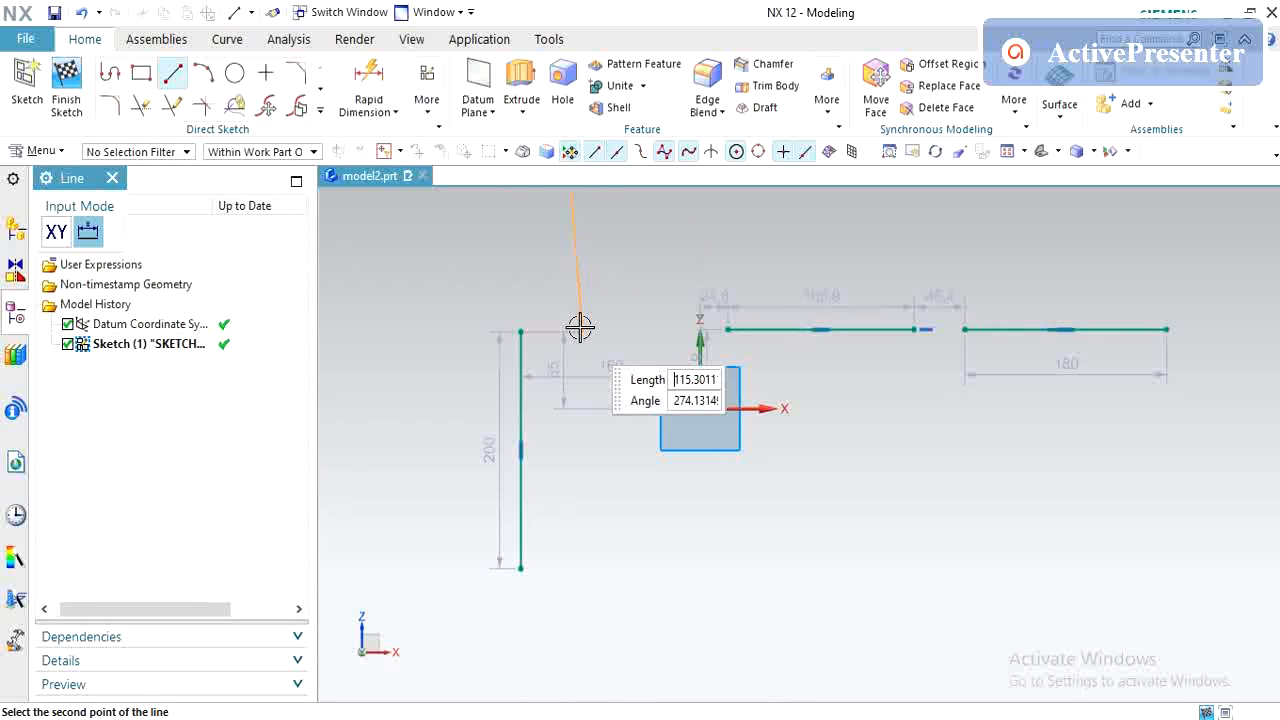
pyautogui.click(572, 296)
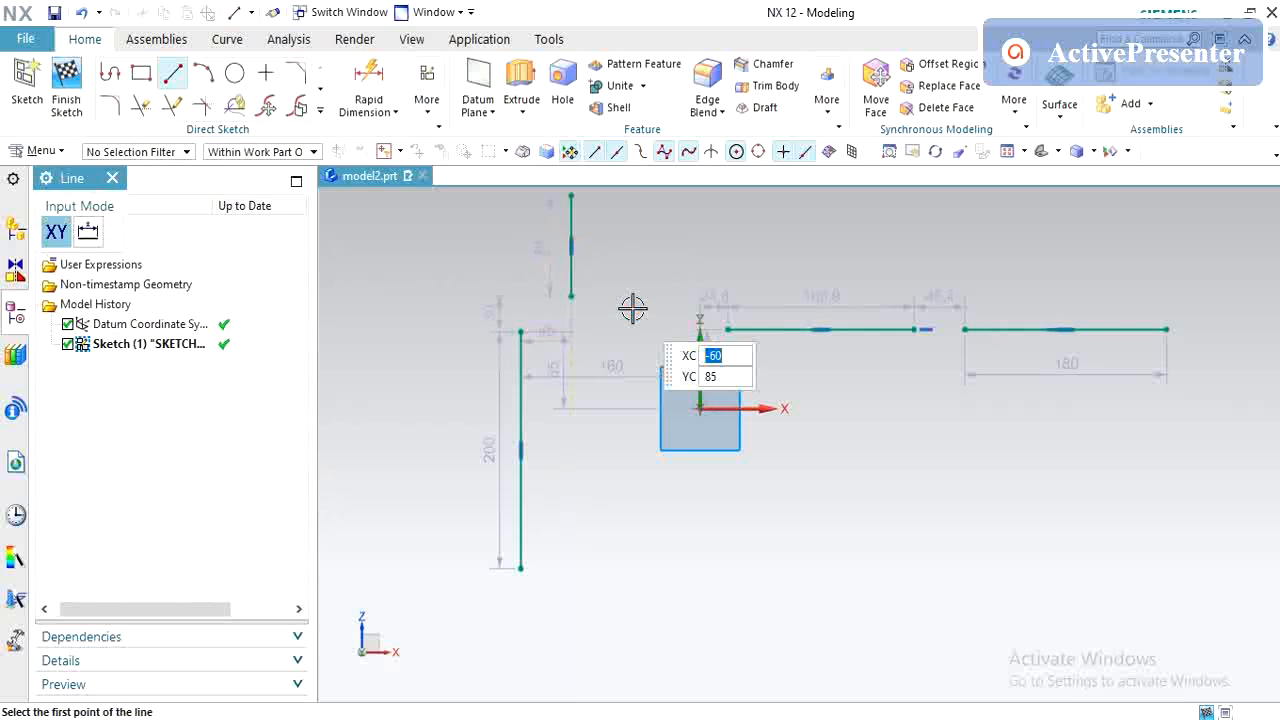
pyautogui.press('Escape')
# - Apply a Vertical Alignment geometric constraint between the start points of the long vertical line and the short vertical line above it
pyautogui.click(427, 92)
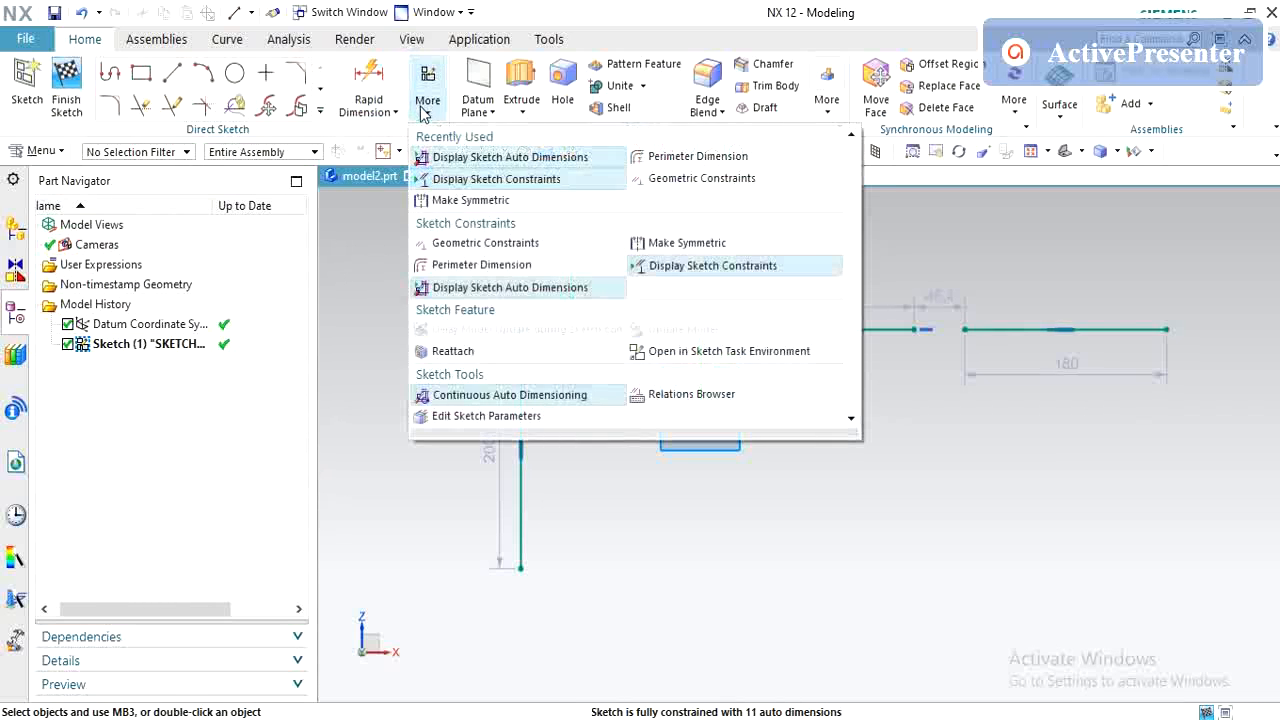
pyautogui.click(478, 246)
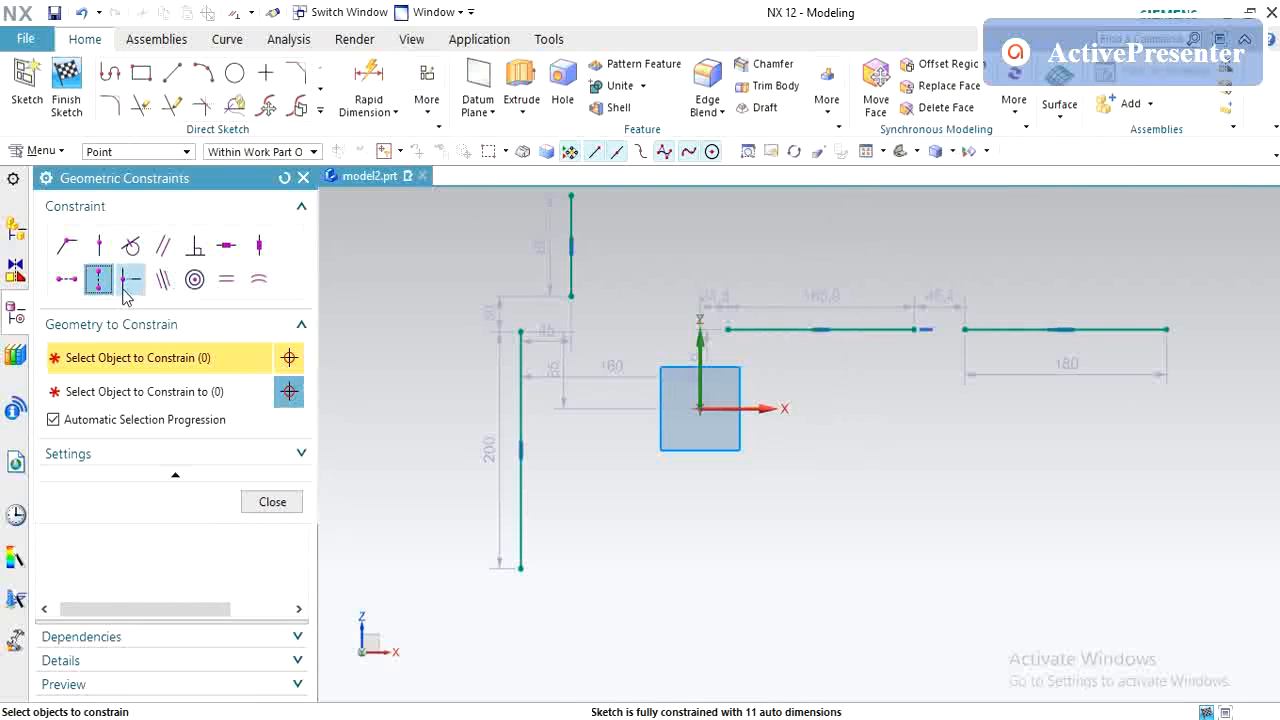
pyautogui.click(104, 287)
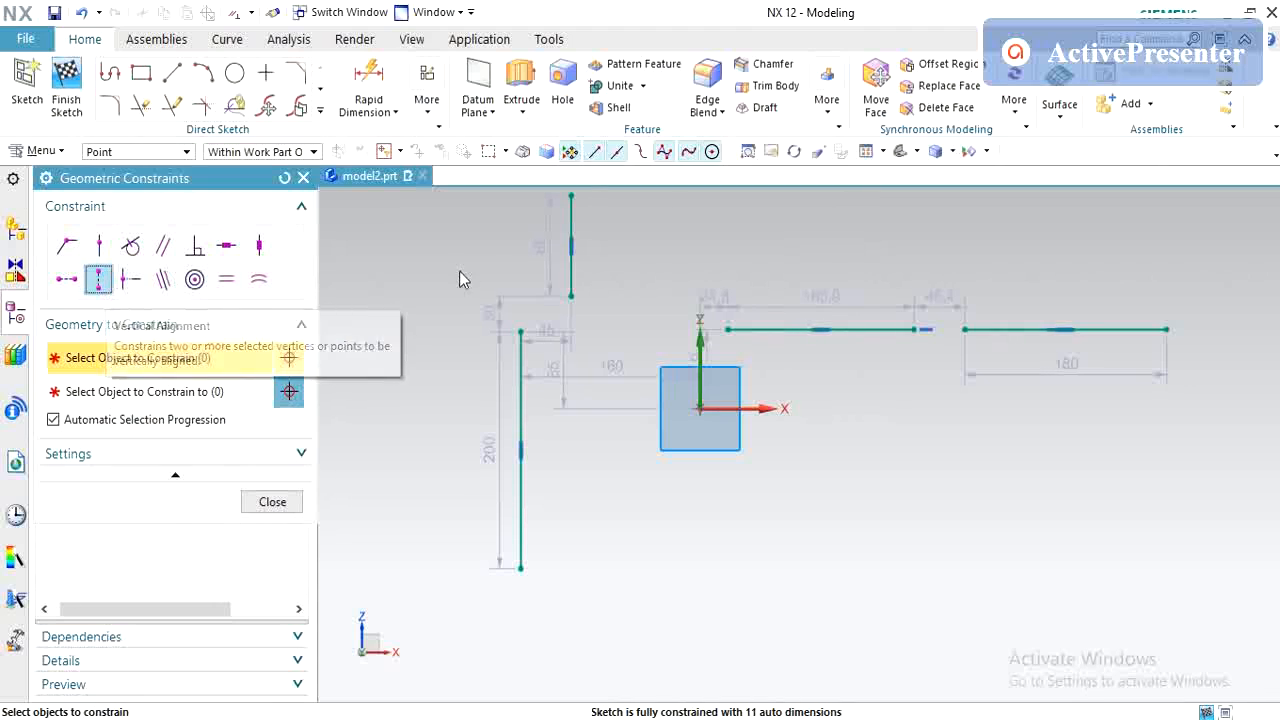
pyautogui.click(521, 370)
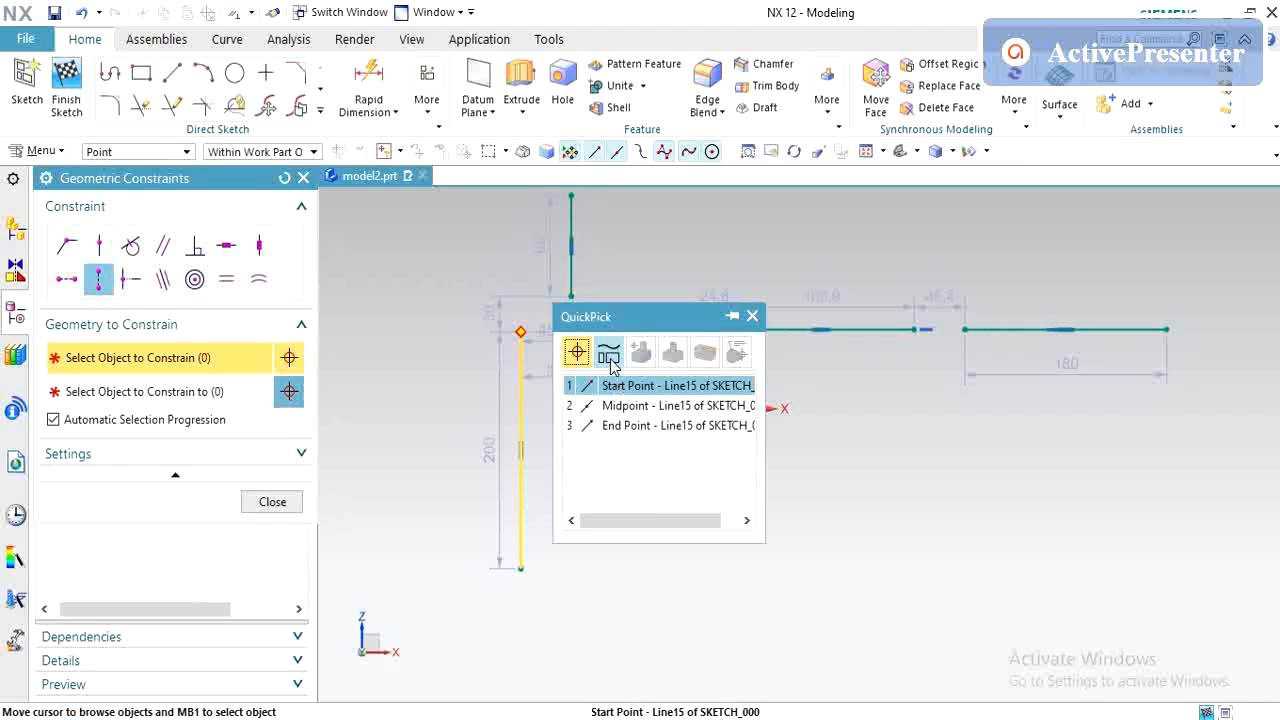
pyautogui.click(613, 385)
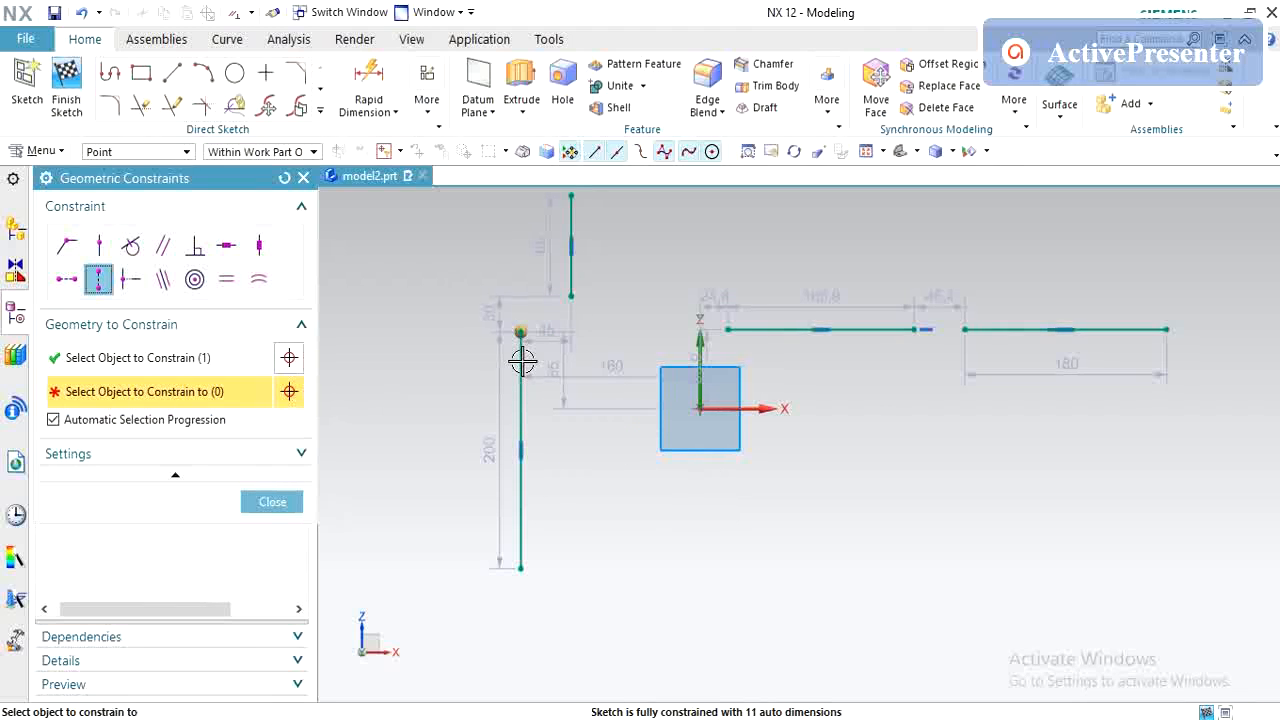
pyautogui.click(570, 218)
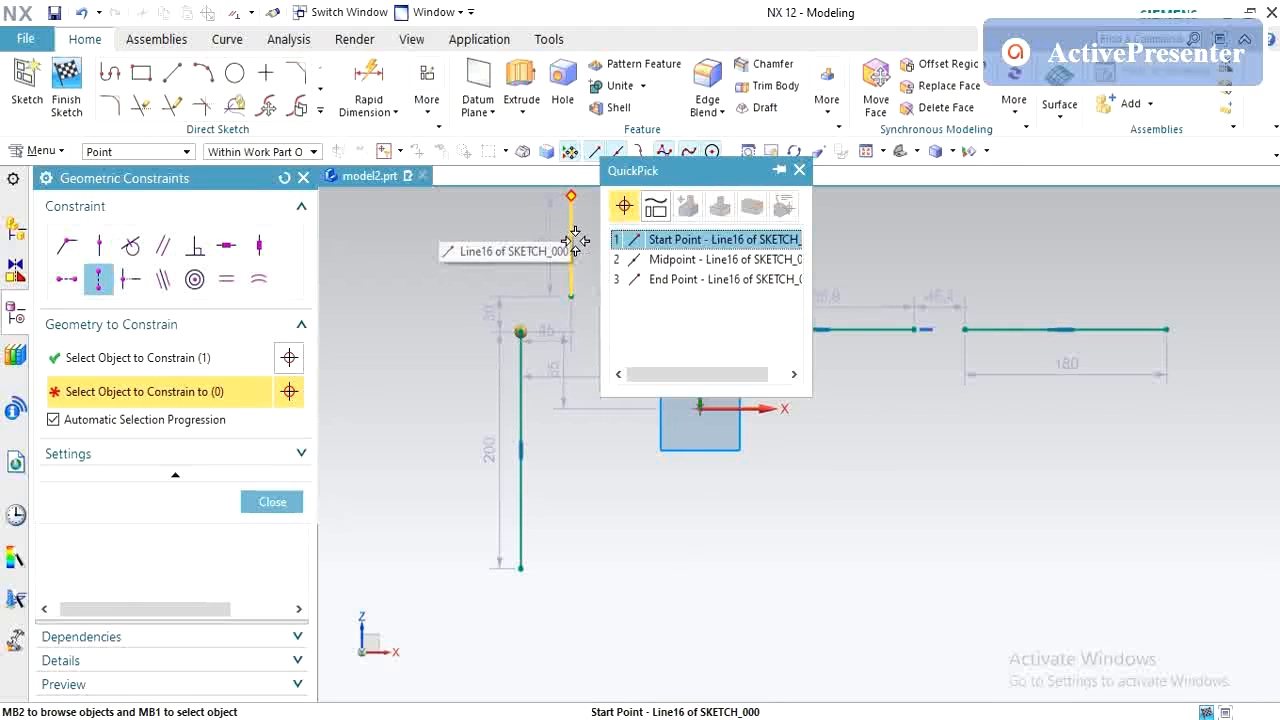
pyautogui.click(662, 241)
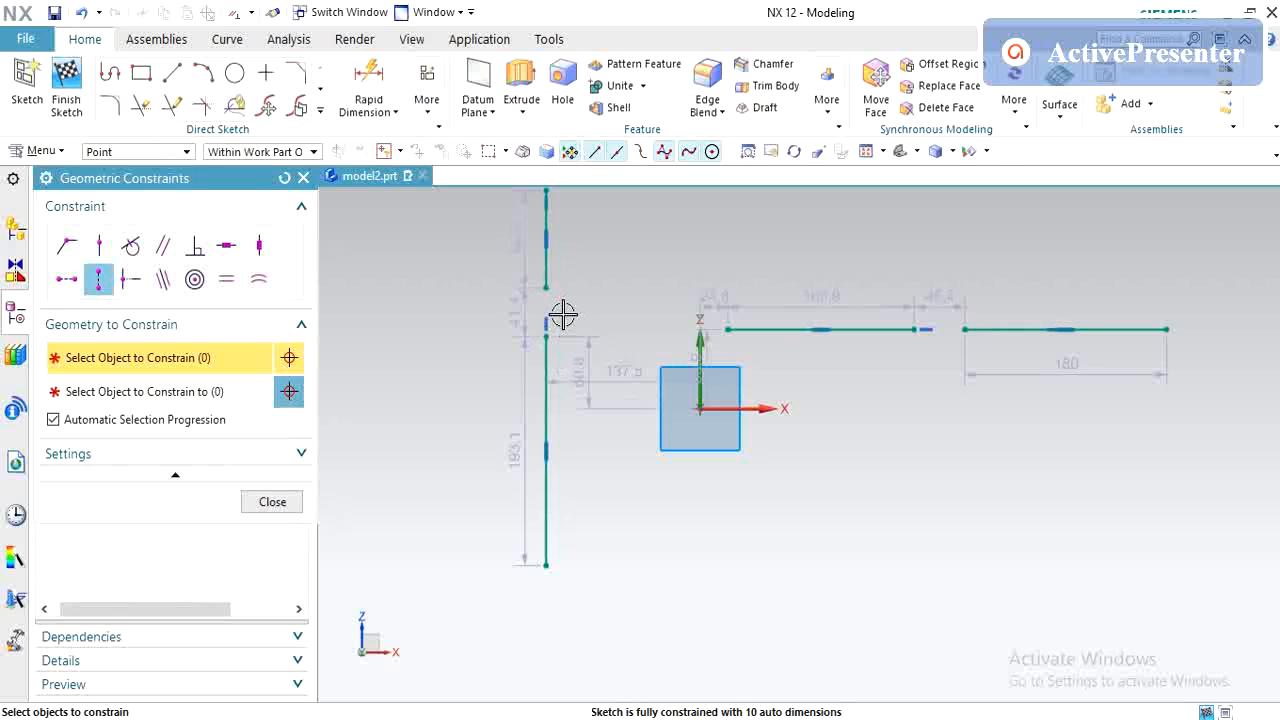
# - Apply a Midpoint geometric constraint between the horizontal line nearest the origin and the lower vertical line
pyautogui.scroll(-1, 563, 316)
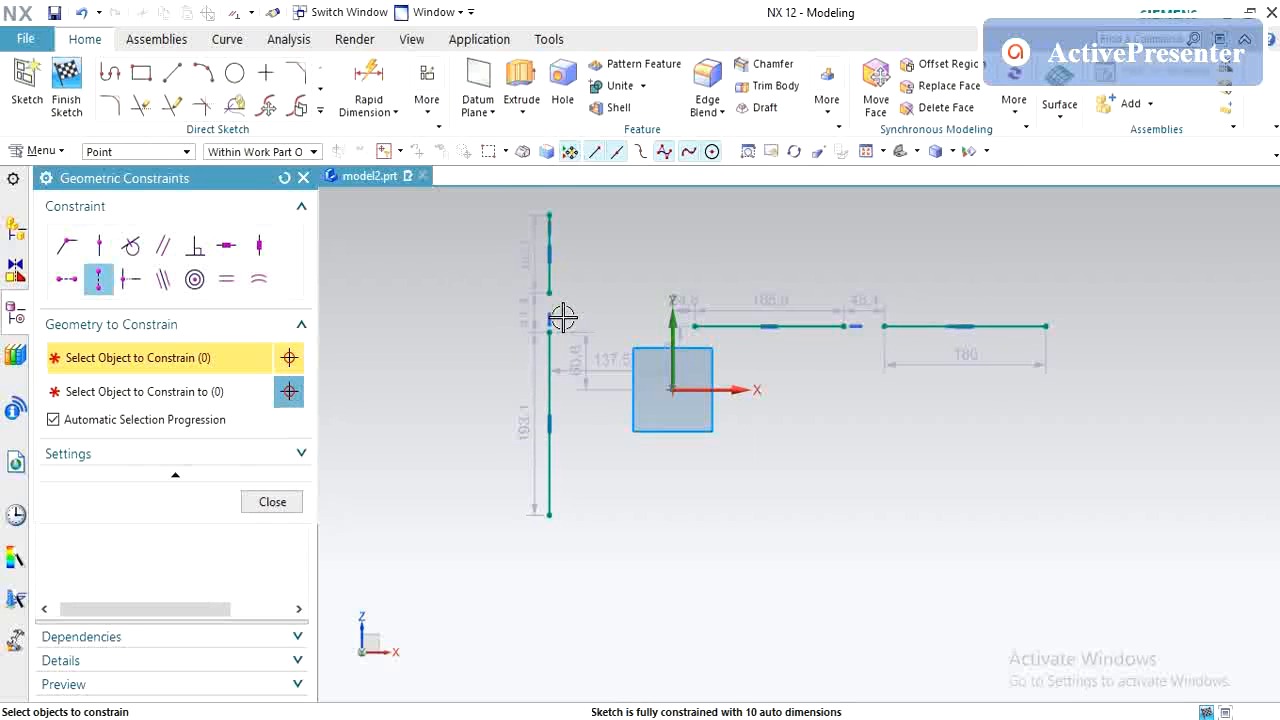
pyautogui.click(422, 110)
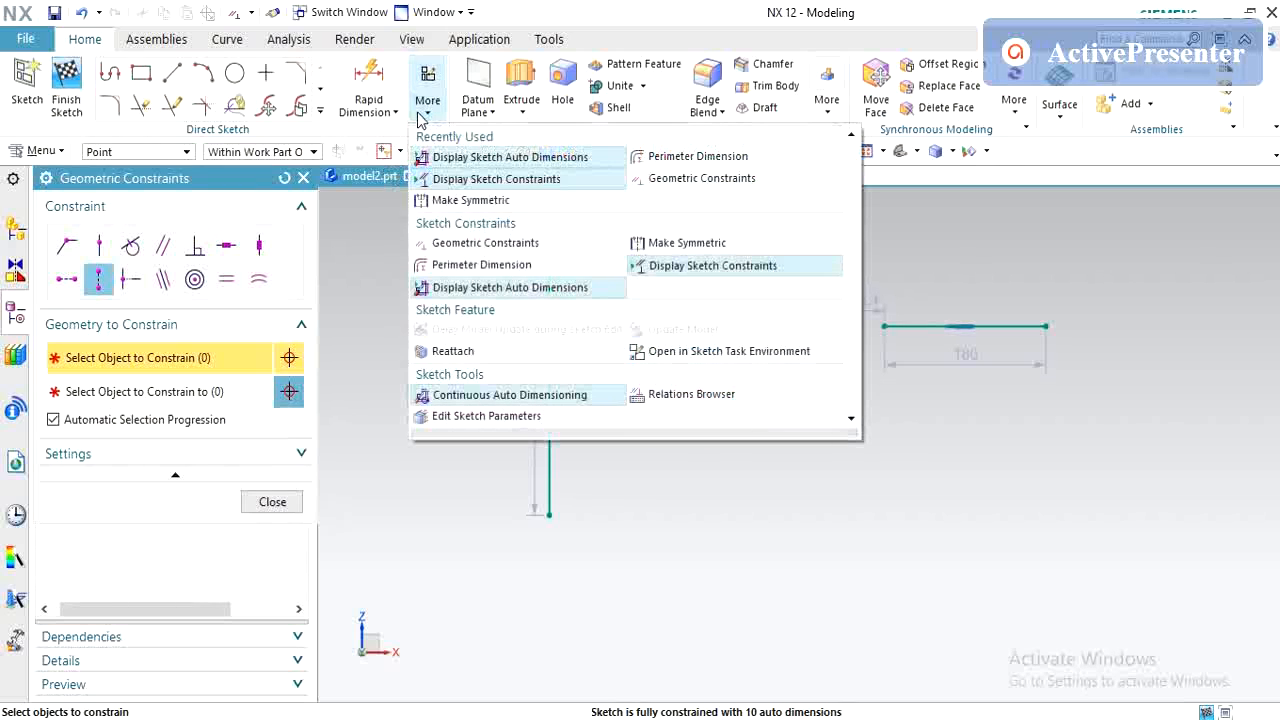
pyautogui.click(478, 242)
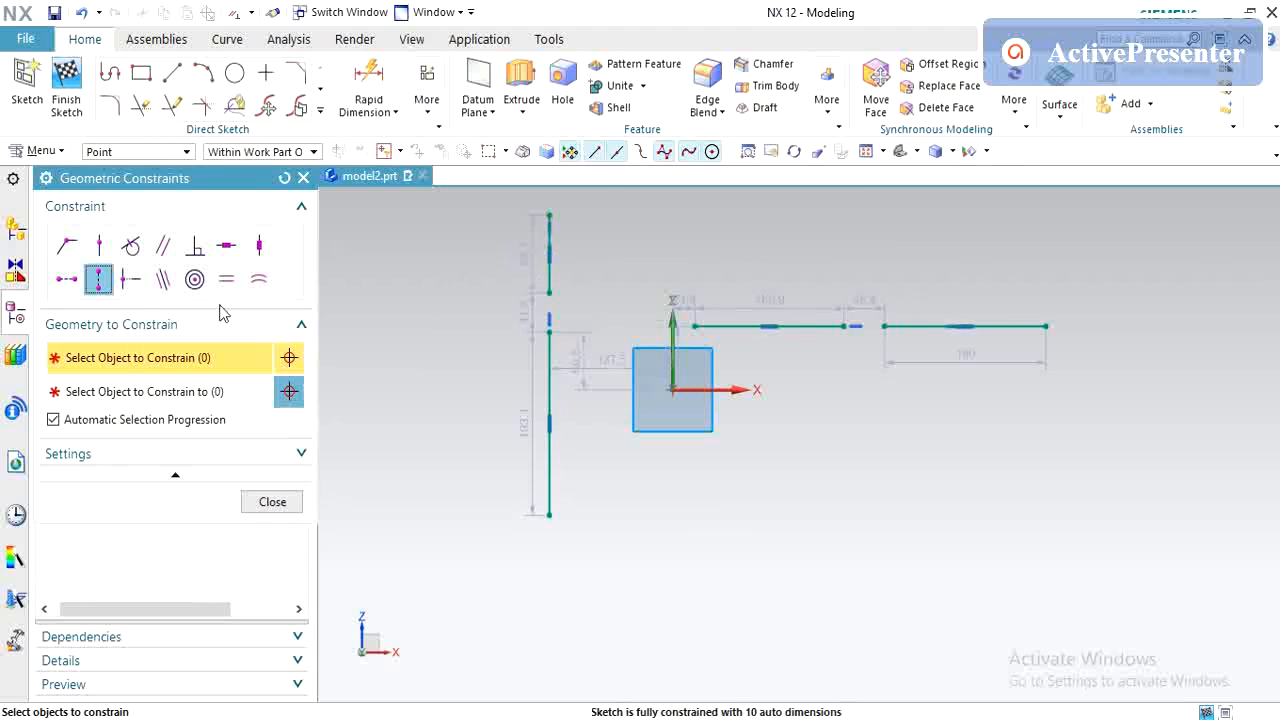
pyautogui.click(130, 279)
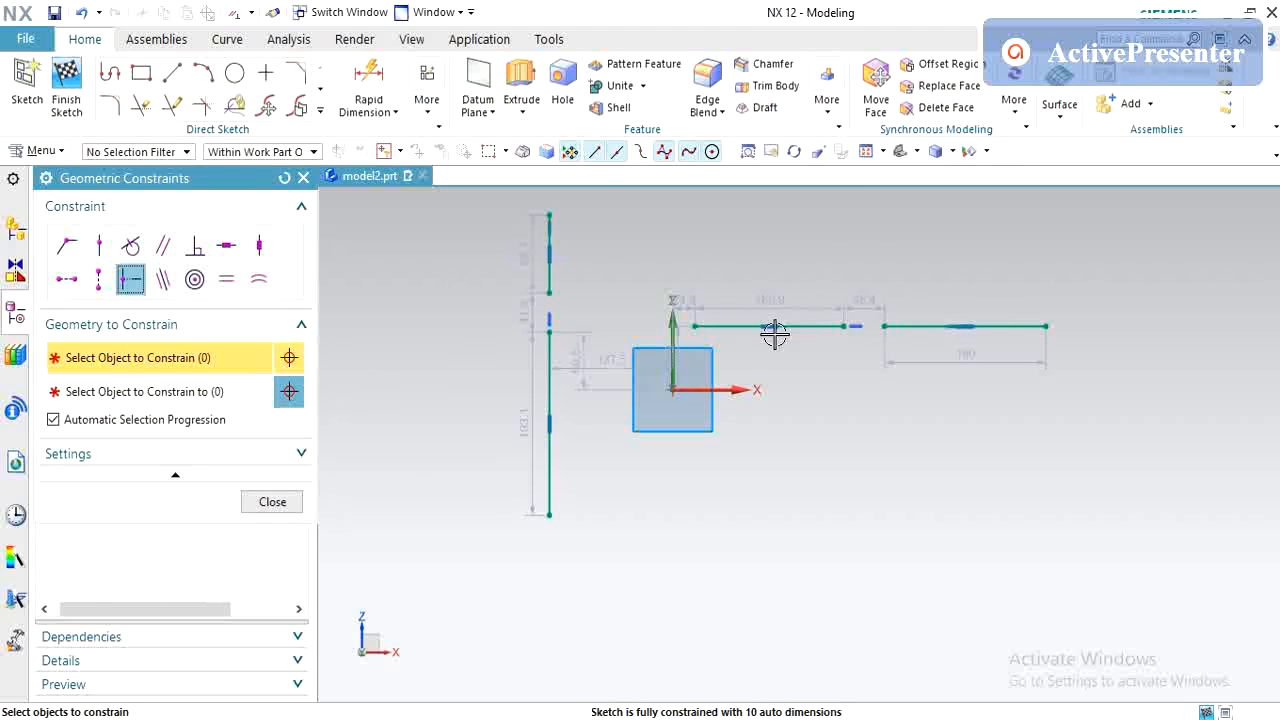
pyautogui.click(809, 326)
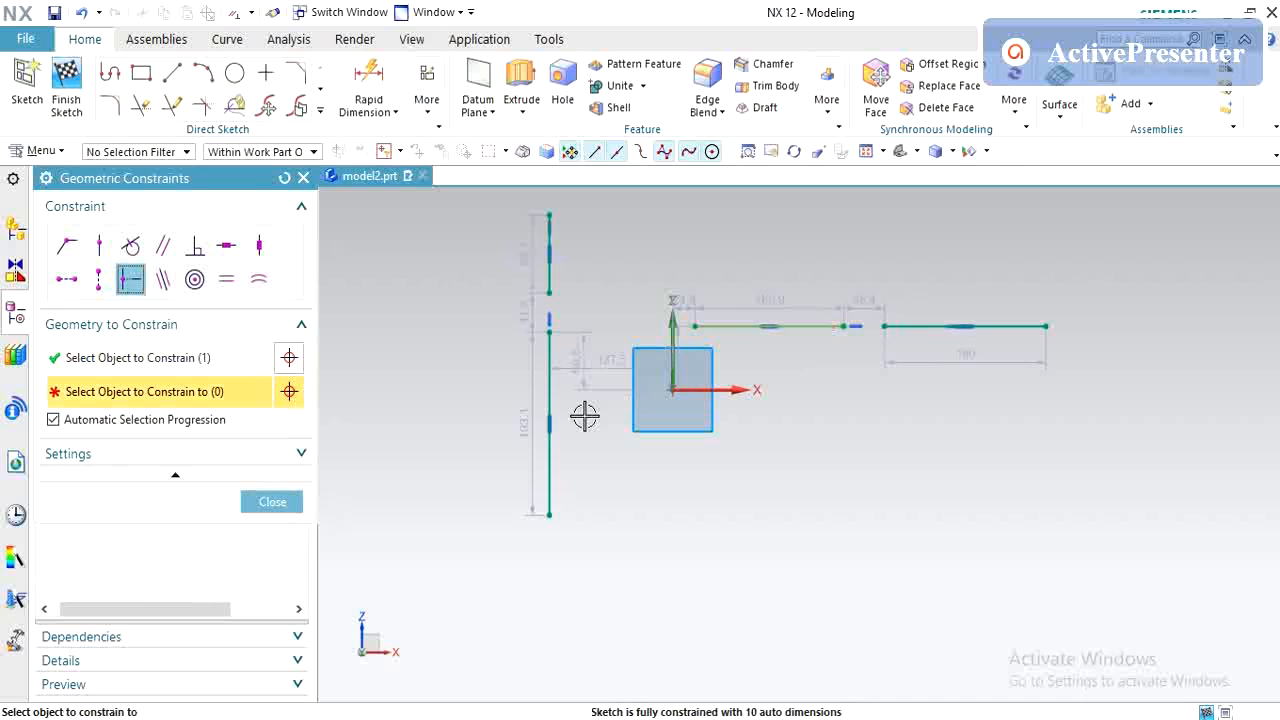
pyautogui.click(554, 362)
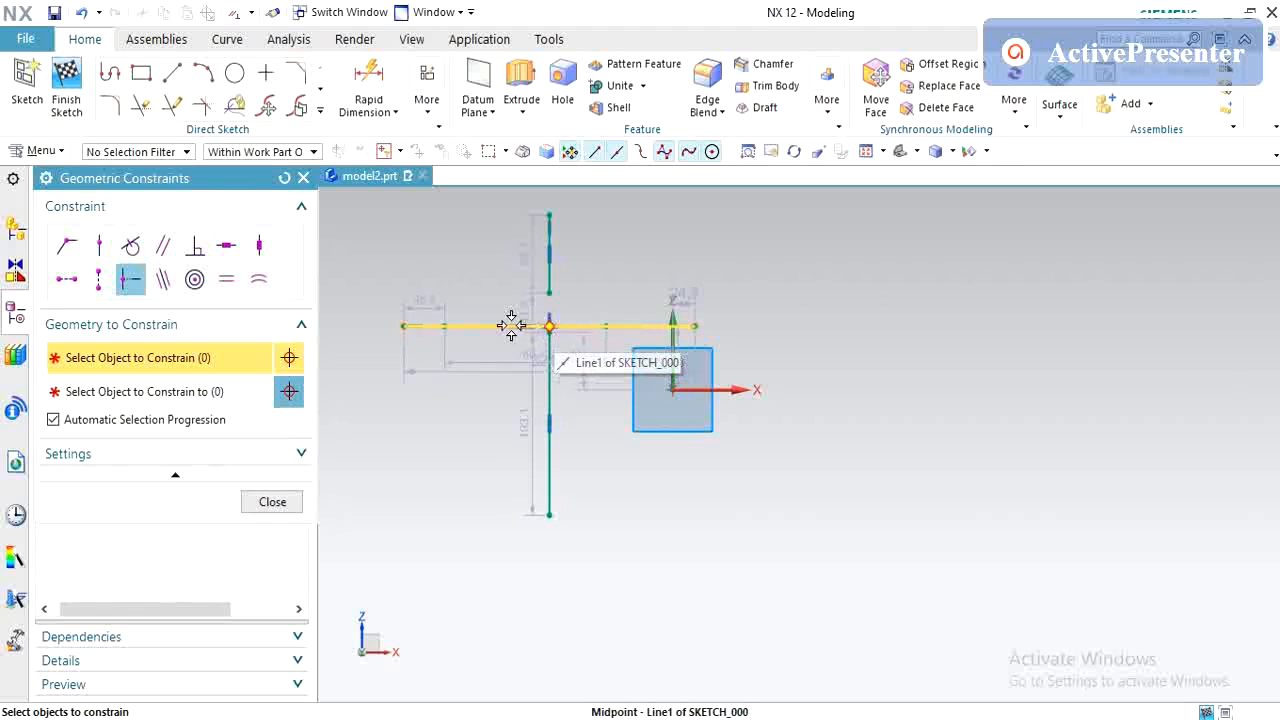
# - Delete both horizontal lines and the upper vertical line, keeping only the long lower vertical line
pyautogui.click(162, 282)
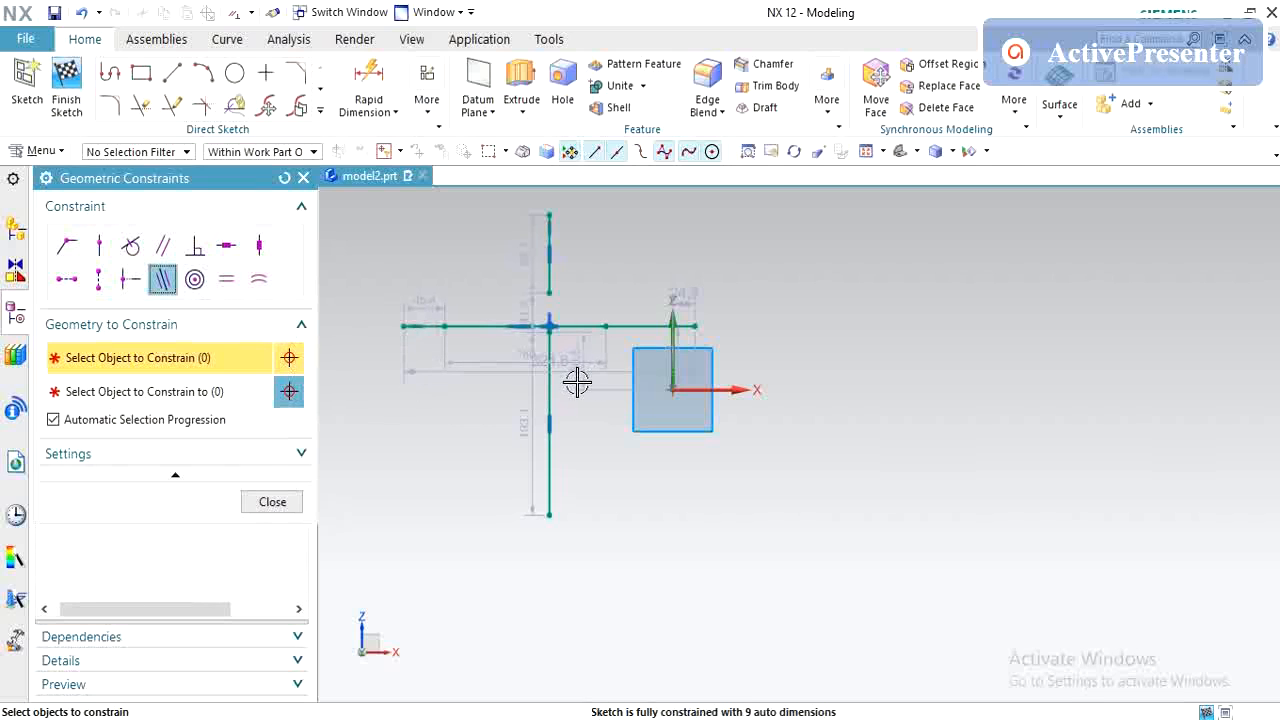
pyautogui.press('Escape')
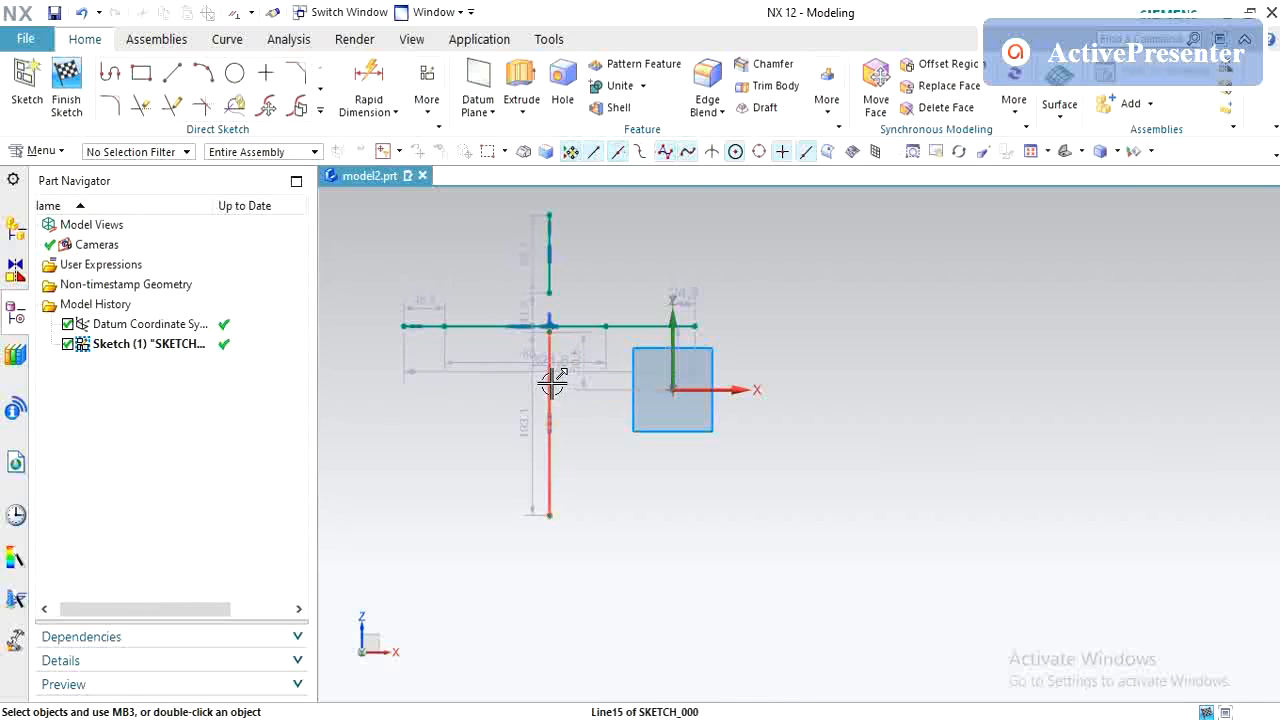
pyautogui.click(585, 326)
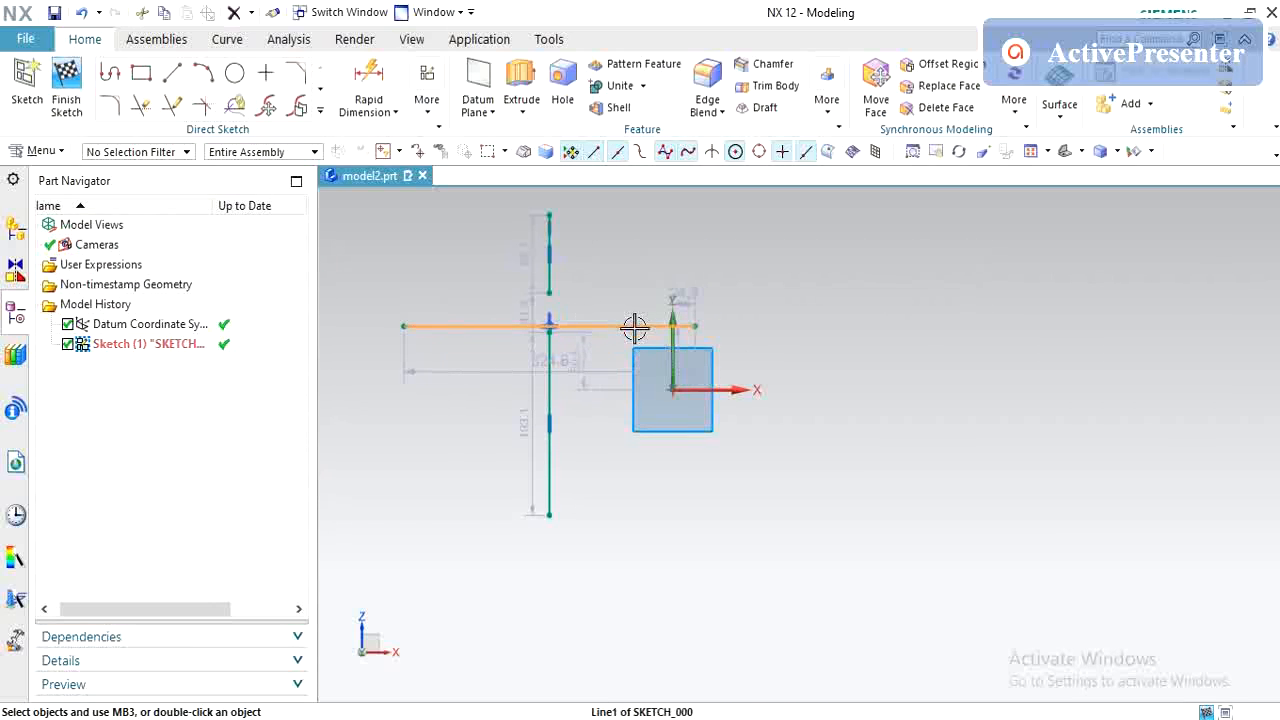
pyautogui.press('Delete')
pyautogui.click(551, 266)
pyautogui.press('Delete')
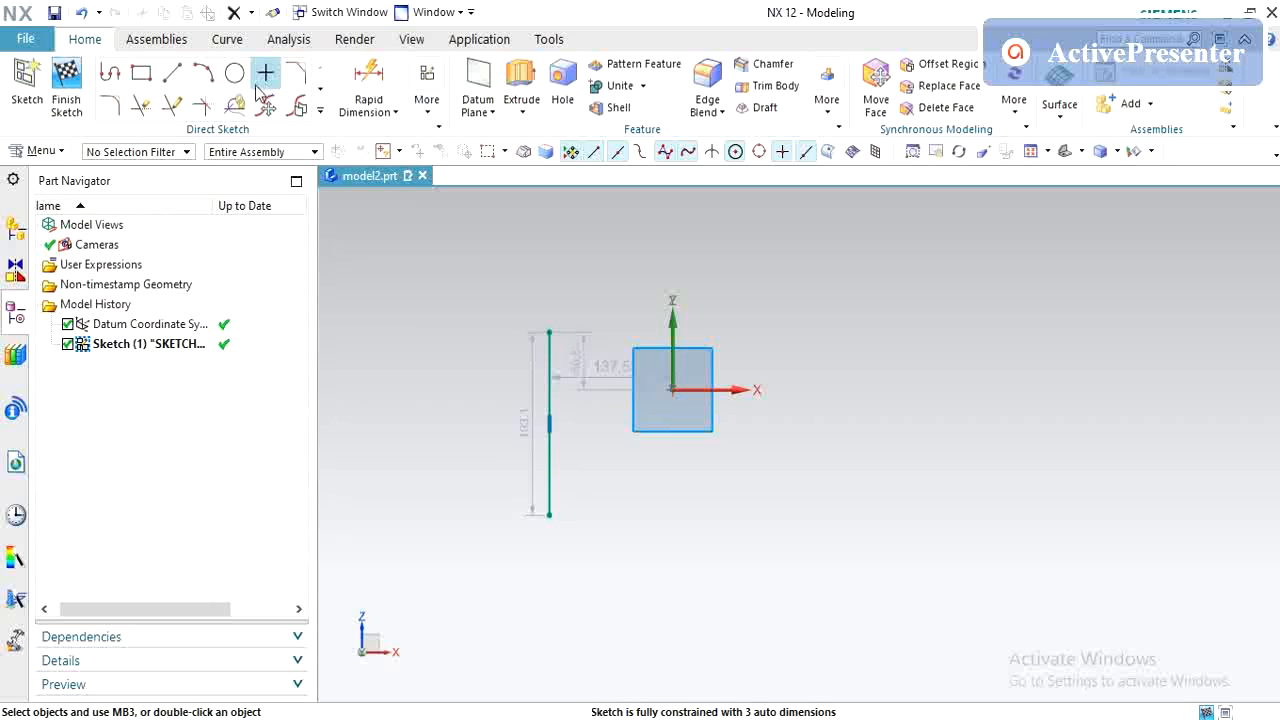
# - Sketch a 210 mm vertical line between the existing vertical line and the origin
pyautogui.click(171, 76)
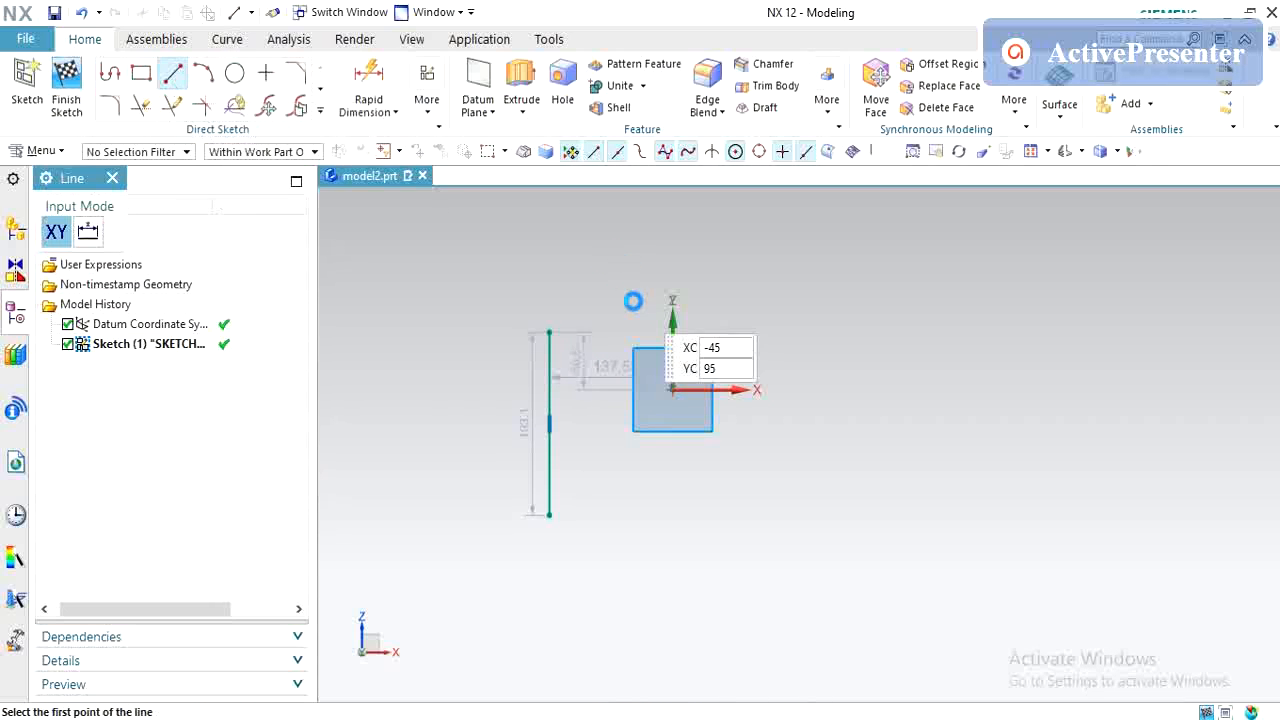
pyautogui.click(629, 315)
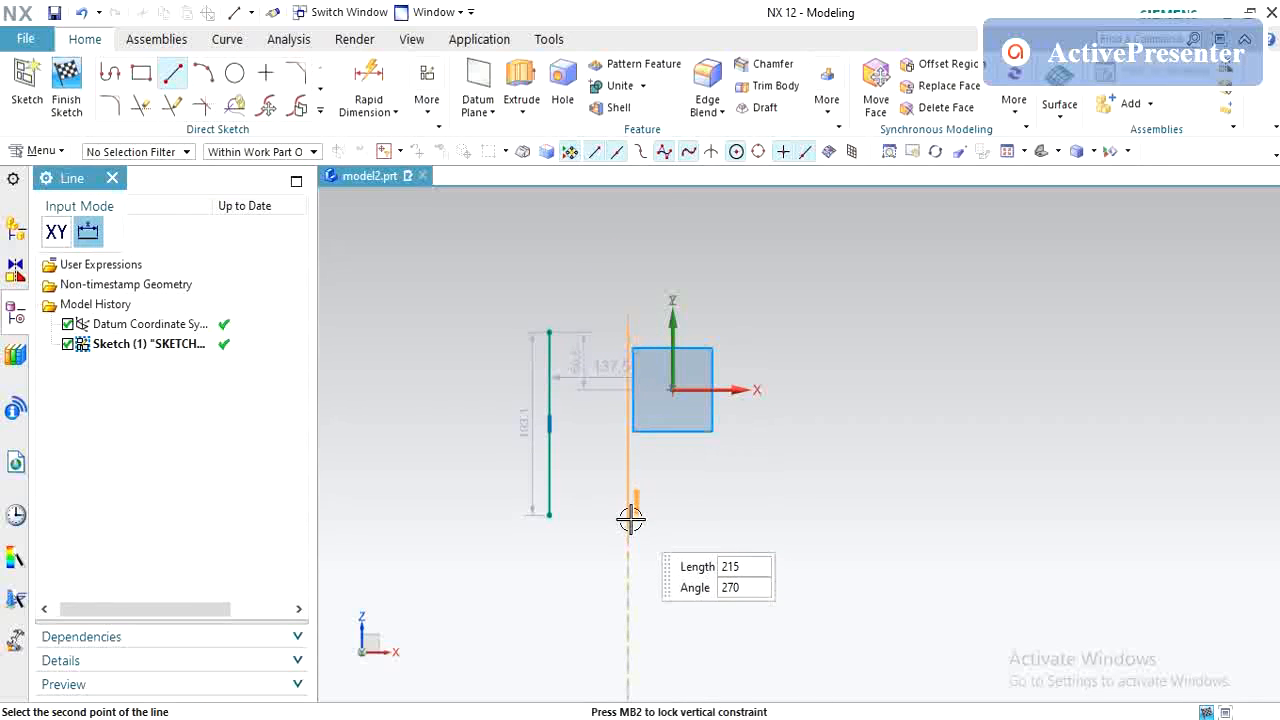
pyautogui.click(631, 513)
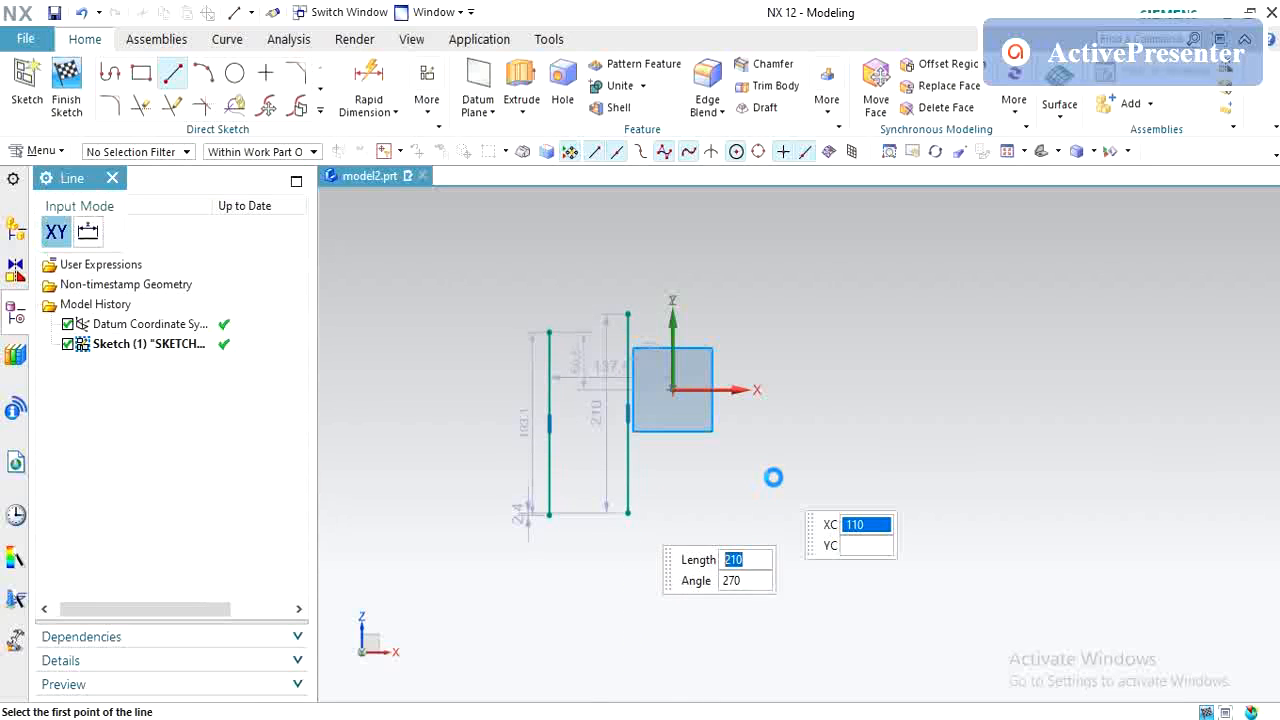
pyautogui.press('Escape')
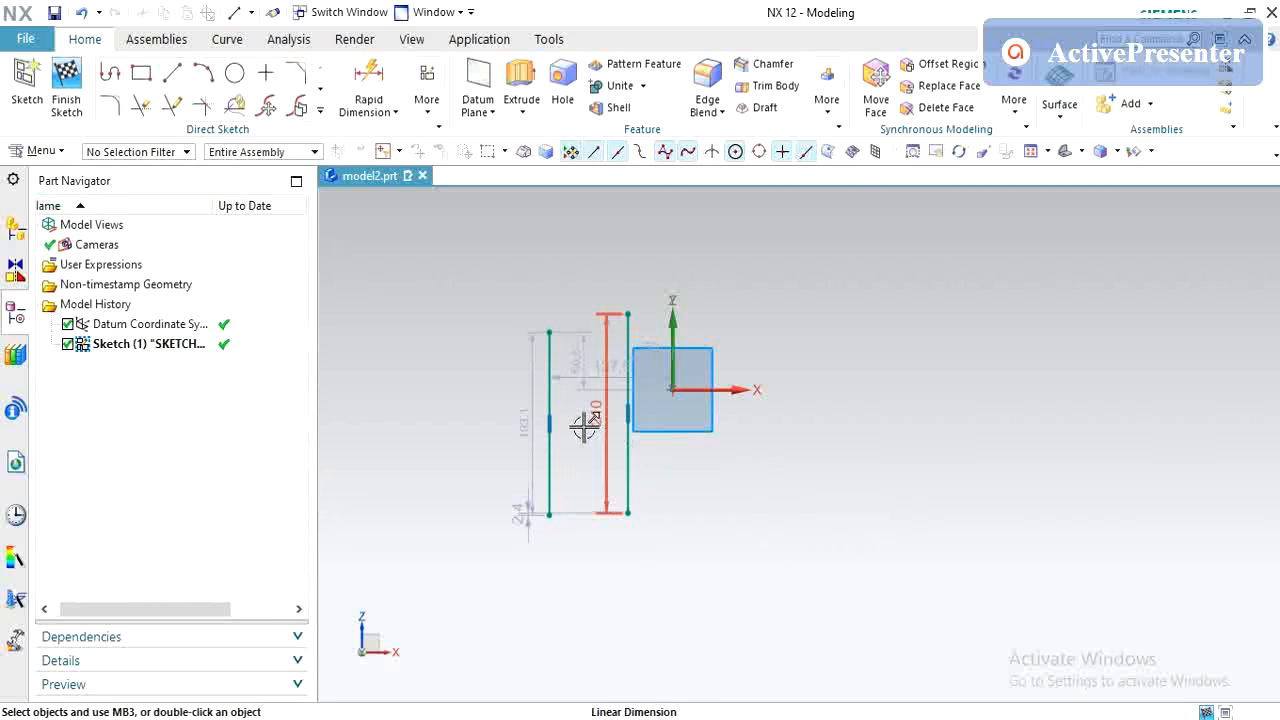
# - Apply a Collinear geometric constraint between the existing vertical line and the 210 mm vertical line nearer the origin
pyautogui.click(427, 105)
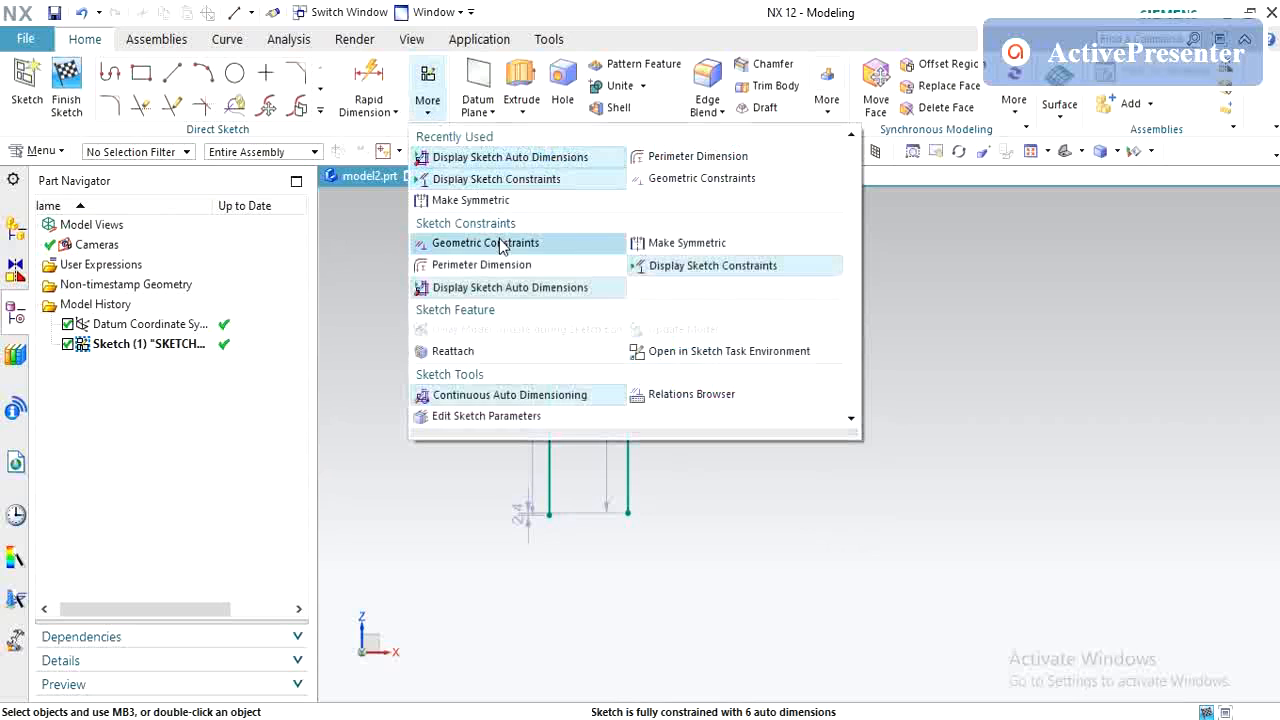
pyautogui.click(503, 240)
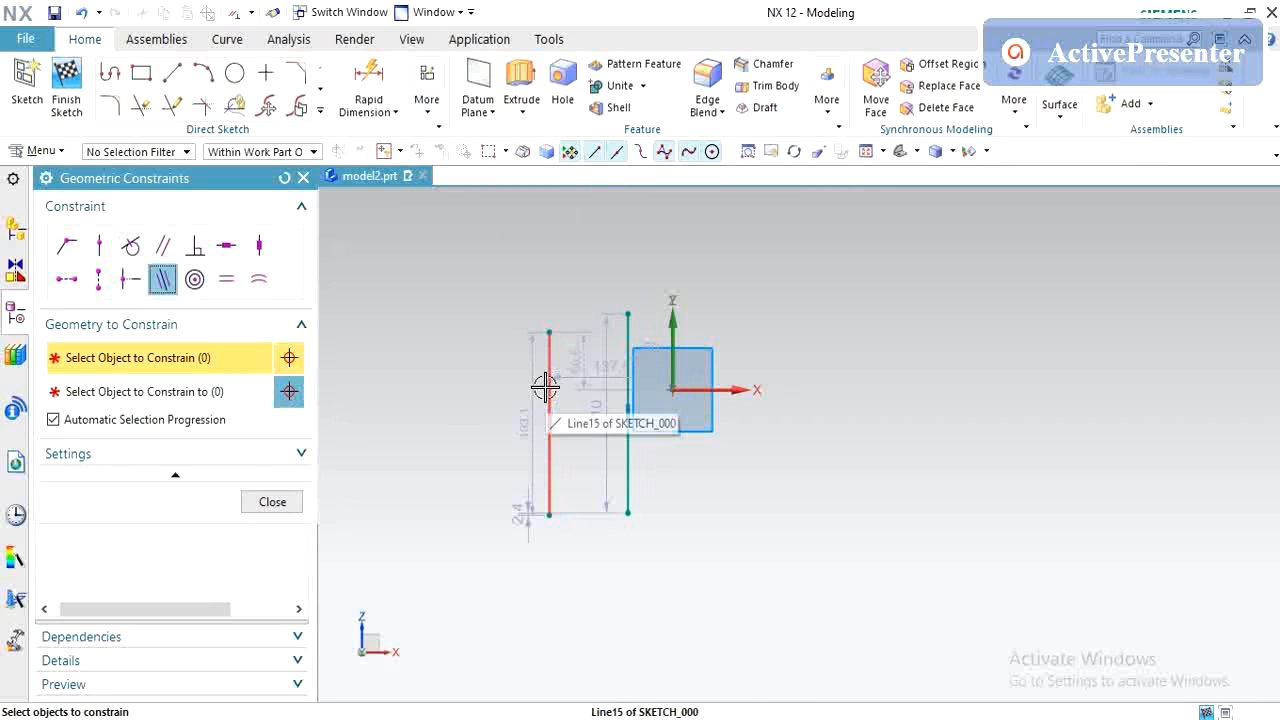
pyautogui.click(548, 385)
pyautogui.click(628, 435)
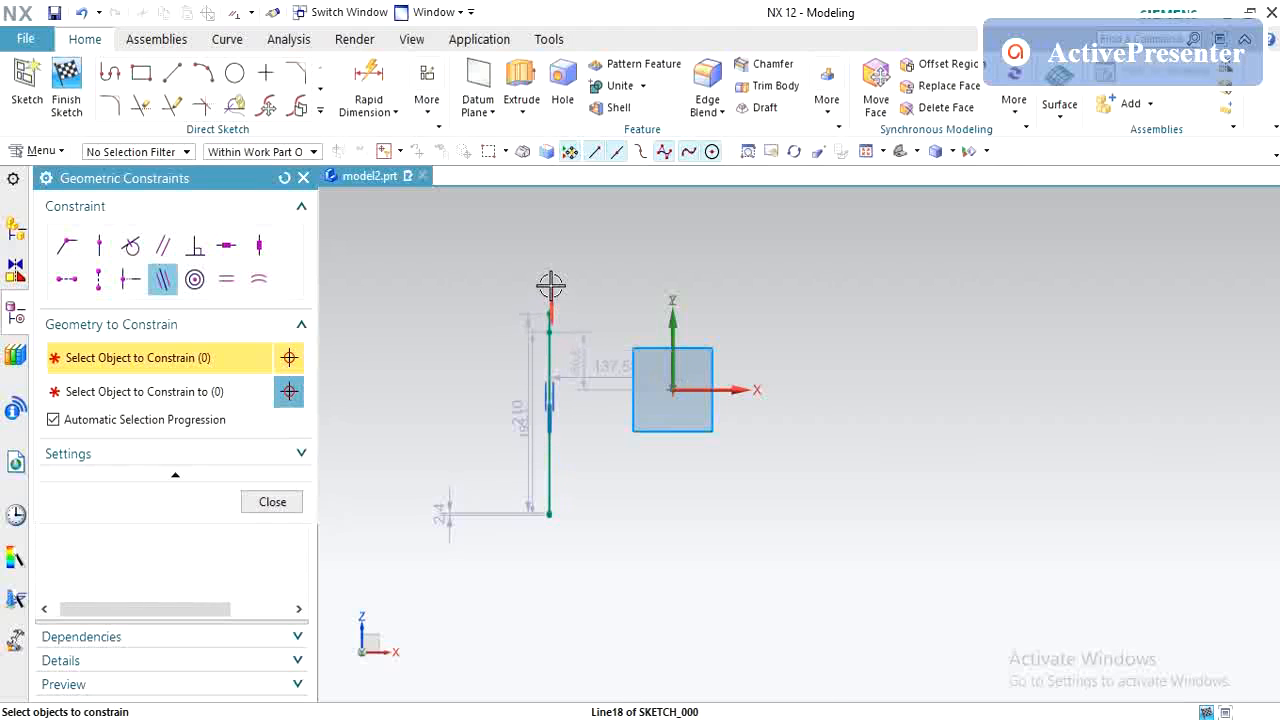
pyautogui.click(282, 502)
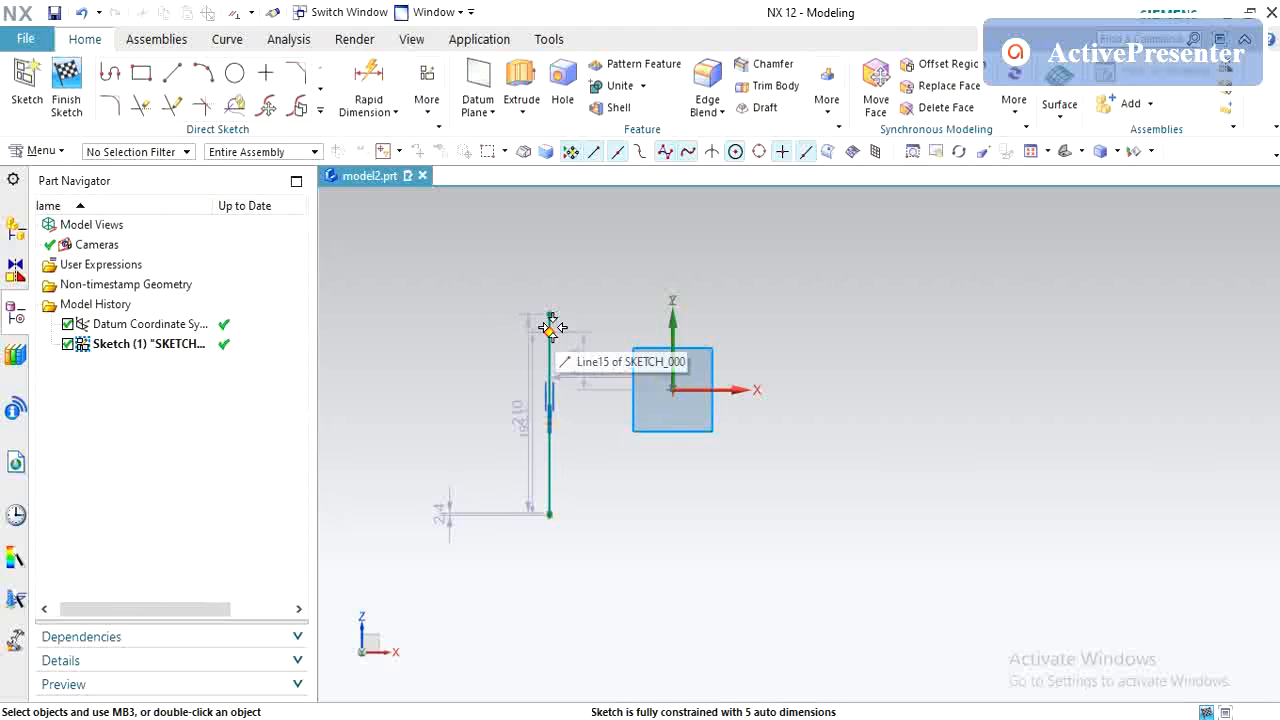
# - Stretch and shift the upper collinear line upward and toward the origin to demonstrate how both lines stay on one axis
pyautogui.moveTo(546, 320); pyautogui.dragTo(560, 108)
pyautogui.scroll(3, 573, 378)
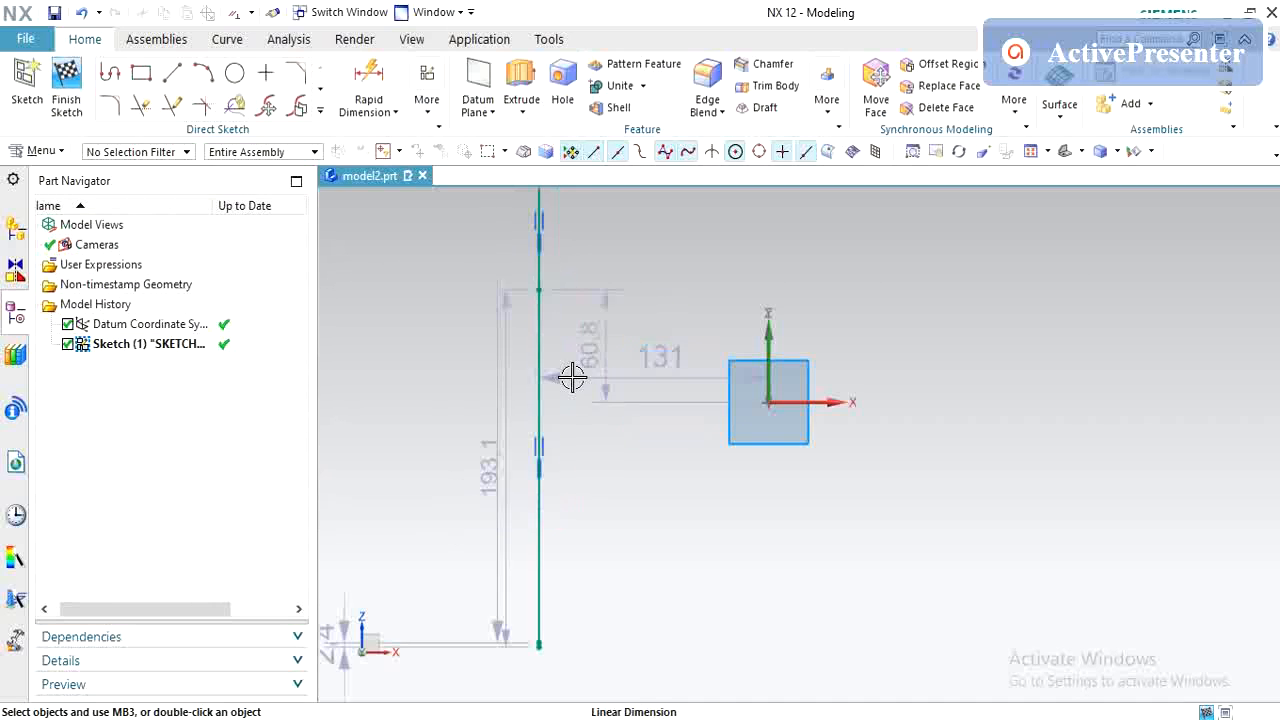
pyautogui.scroll(-2, 573, 378)
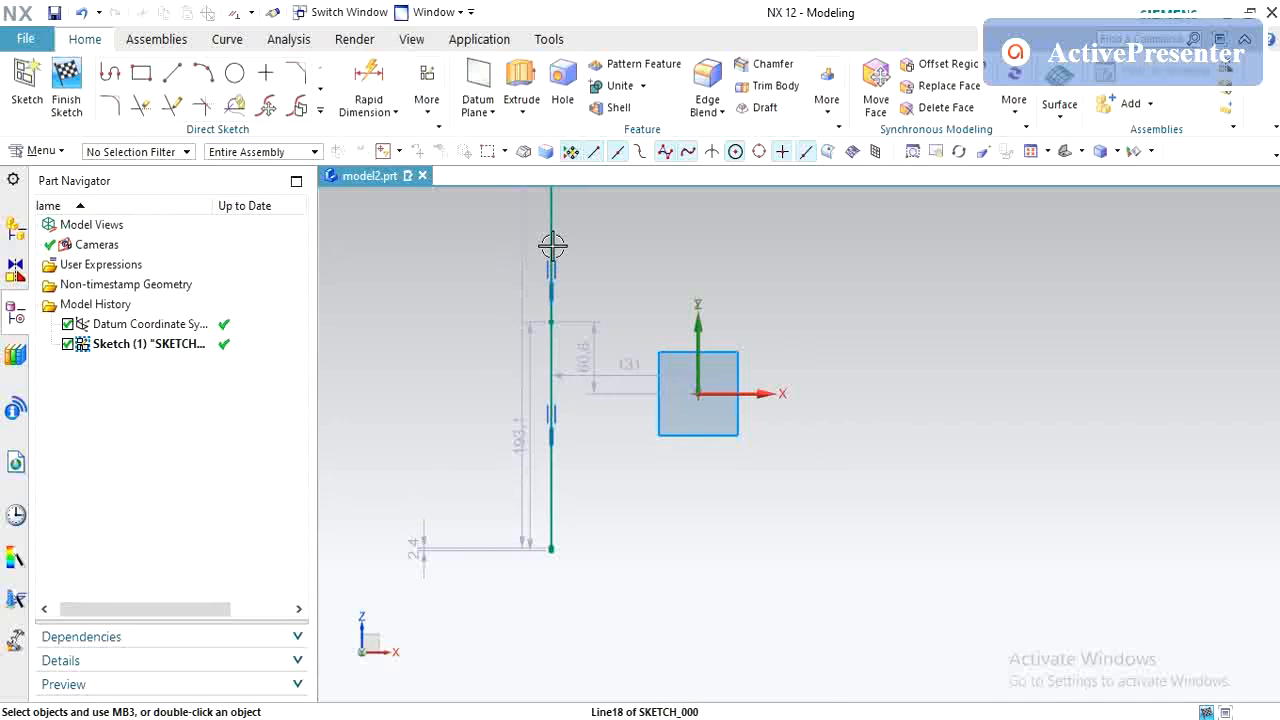
pyautogui.moveTo(554, 189)
pyautogui.mouseDown()
pyautogui.moveTo(566, 463)
pyautogui.moveTo(588, 660)
pyautogui.moveTo(603, 680)
pyautogui.moveTo(601, 62)
pyautogui.mouseUp()
pyautogui.moveTo(601, 256); pyautogui.dragTo(603, 152)
pyautogui.scroll(2, 594, 380)
pyautogui.scroll(-4, 595, 379)
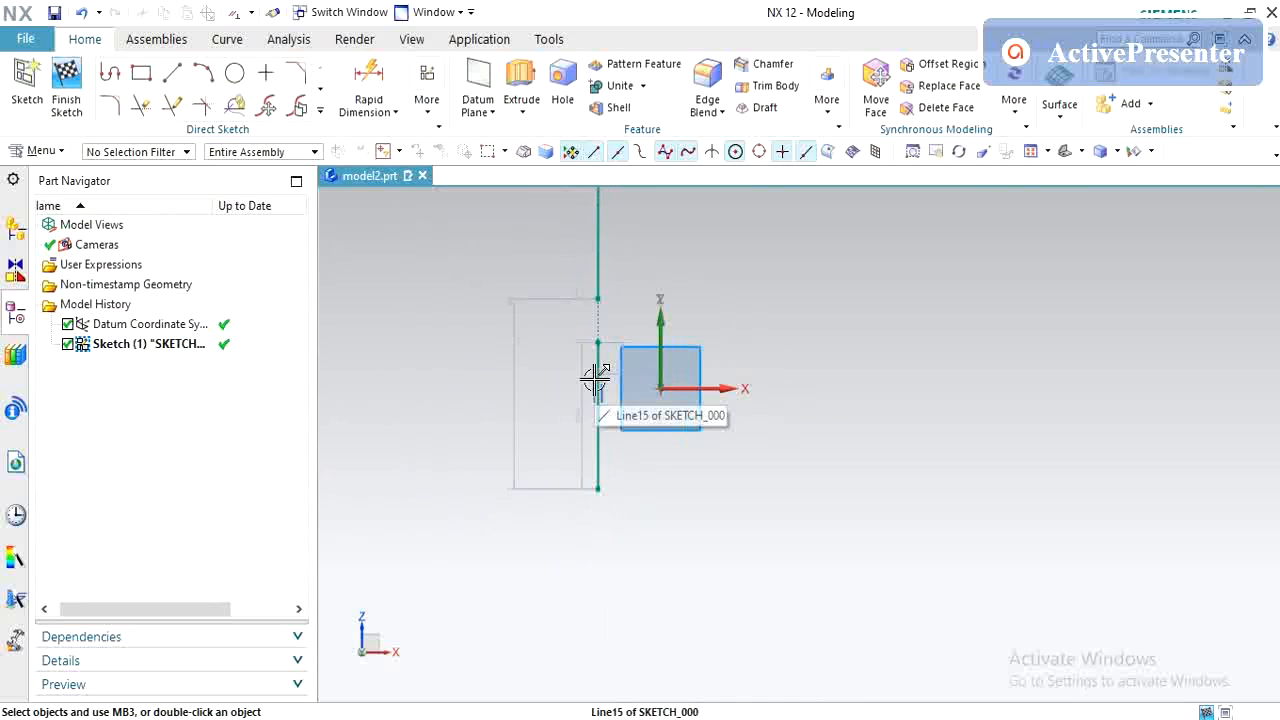
pyautogui.scroll(-3, 595, 379)
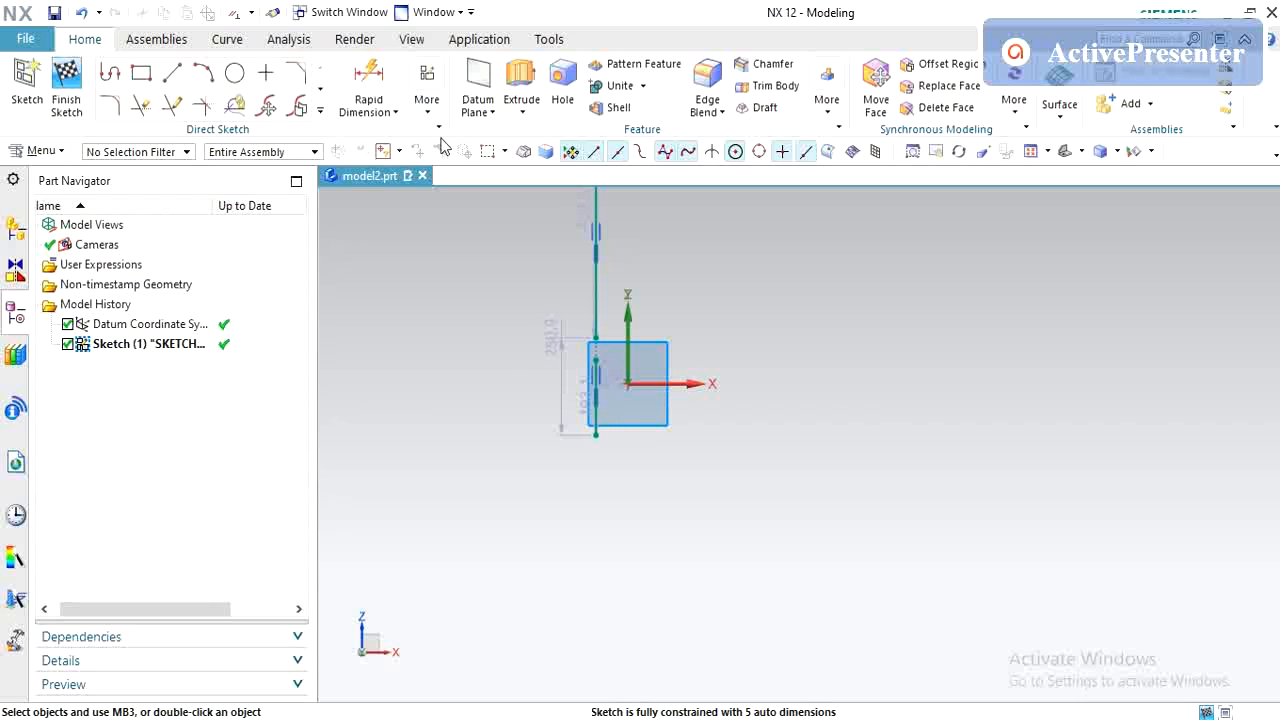
pyautogui.click(427, 108)
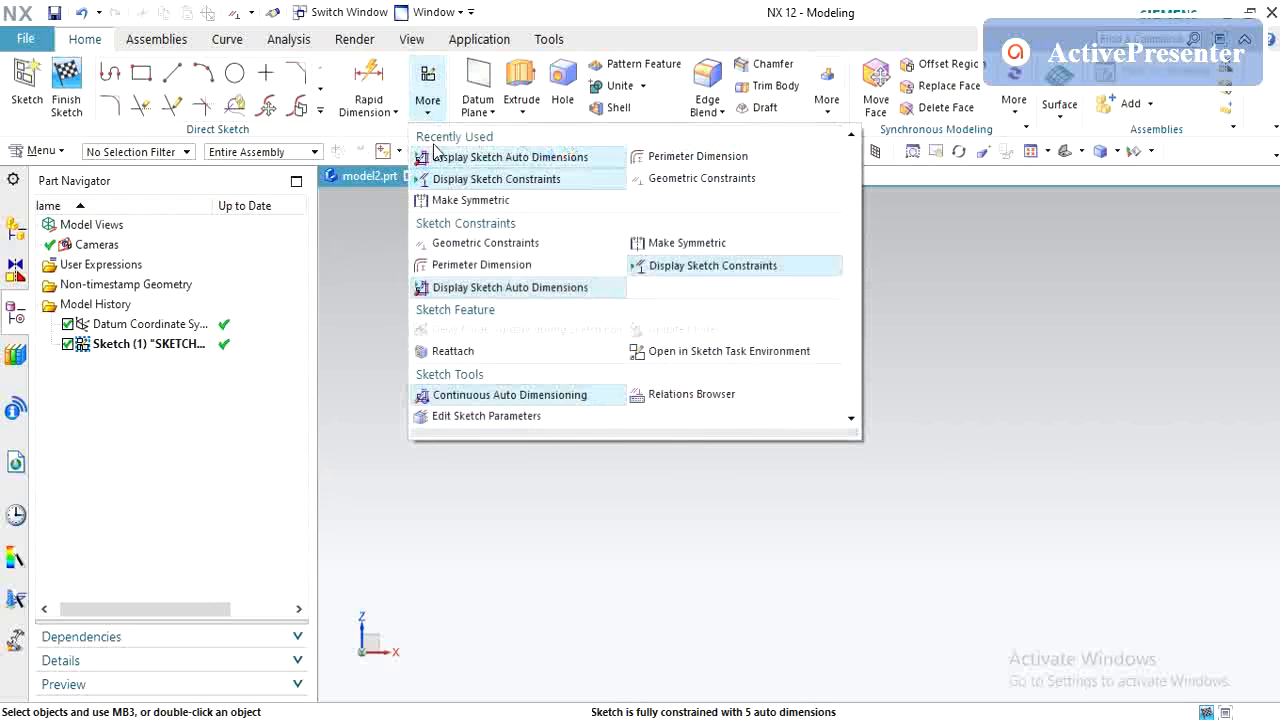
pyautogui.click(485, 240)
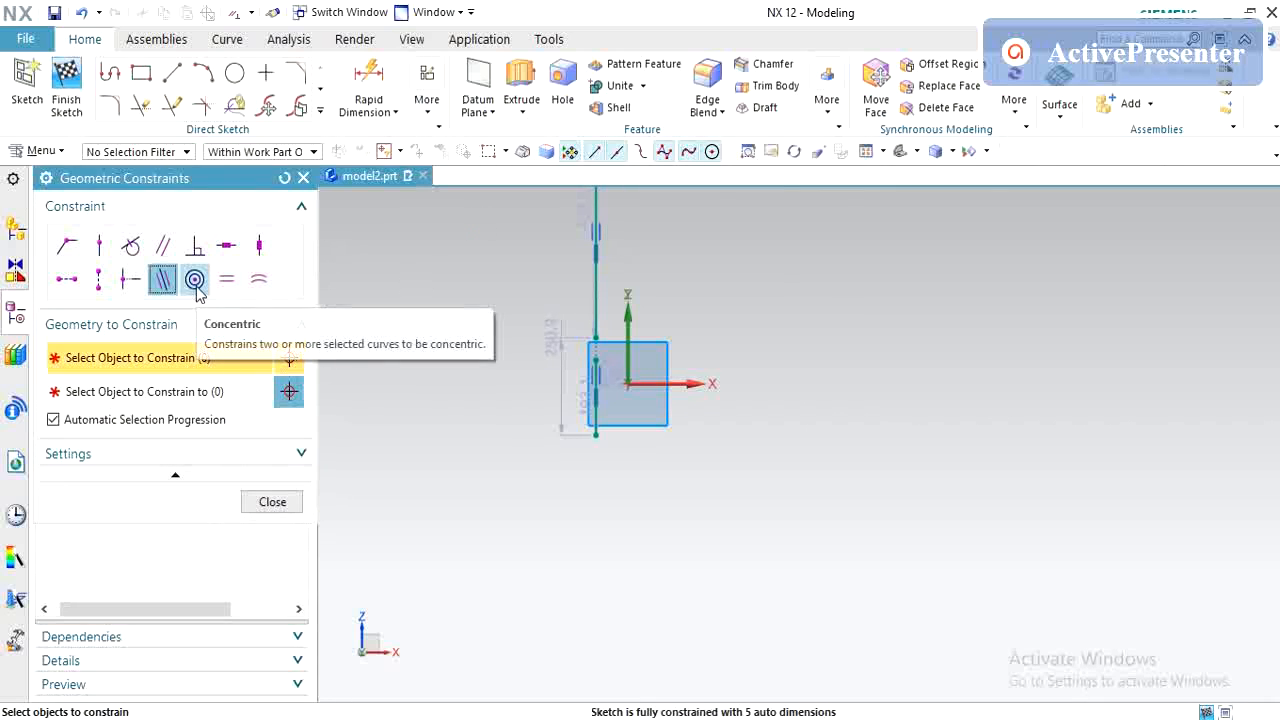
pyautogui.click(195, 280)
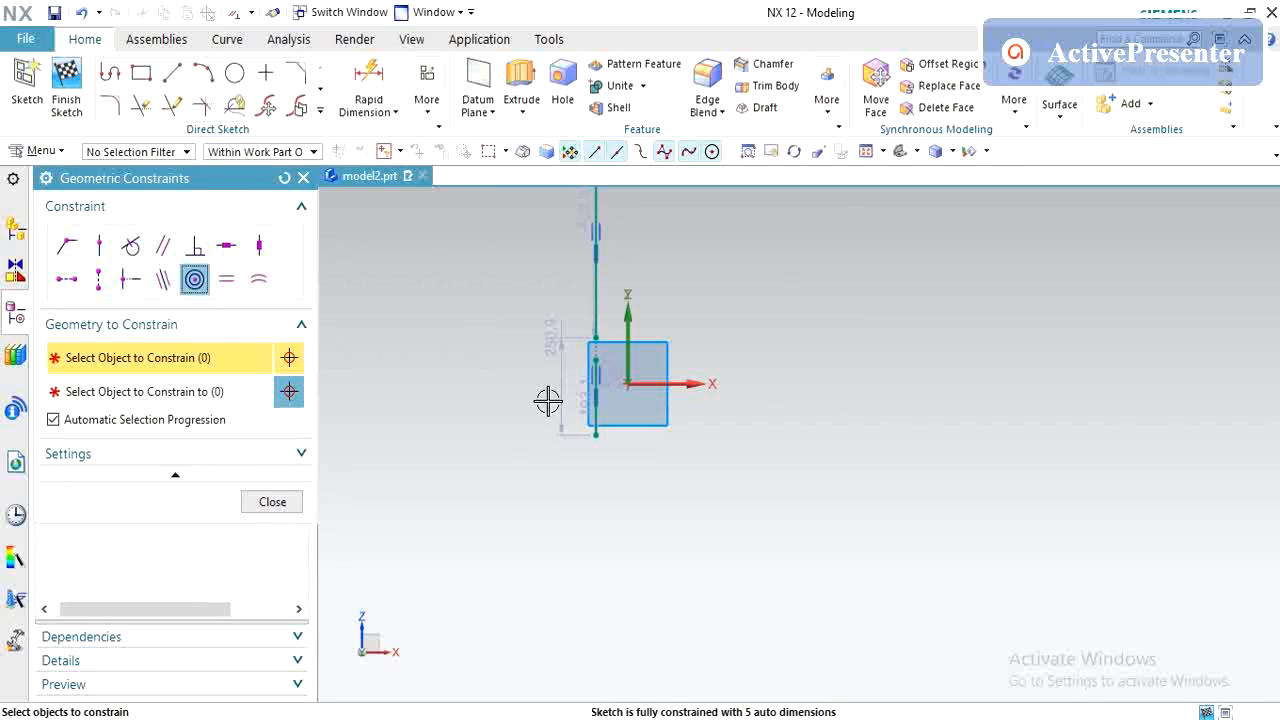
pyautogui.press('Escape')
# - Sketch a large circle above and to the right of the origin, with its centre about 594 mm horizontally from it
pyautogui.click(234, 73)
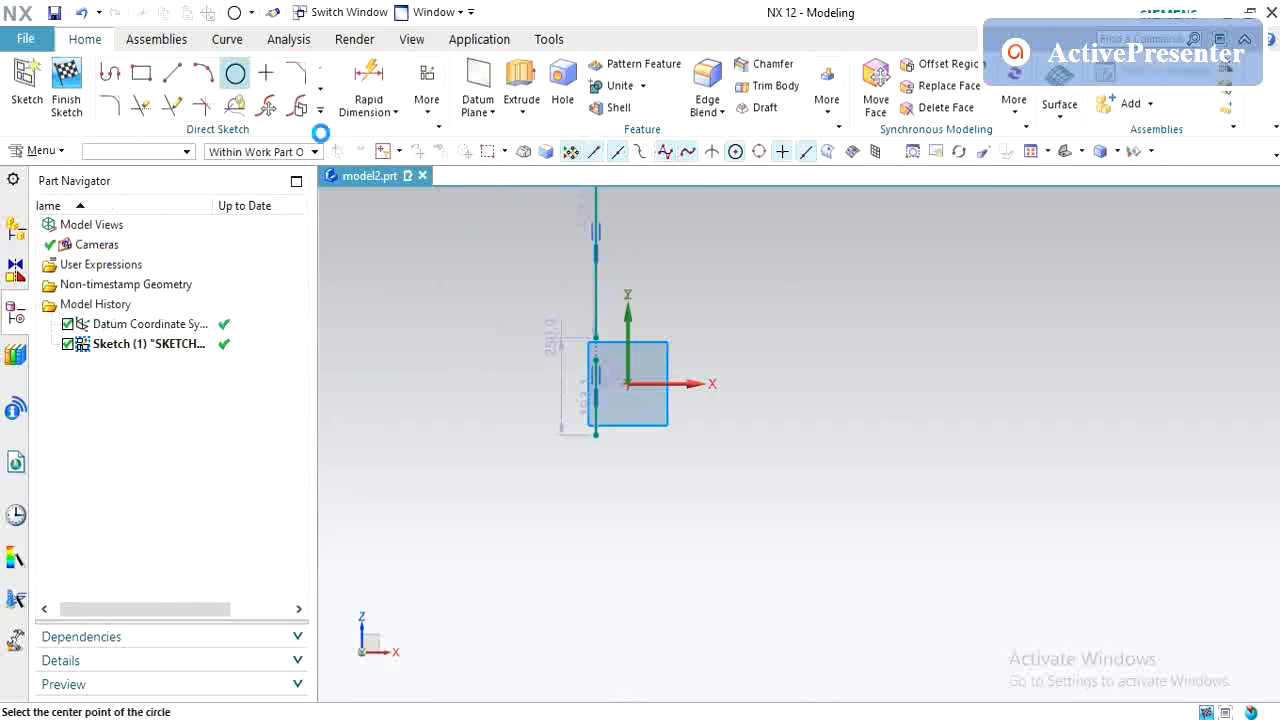
pyautogui.click(845, 300)
pyautogui.click(894, 458)
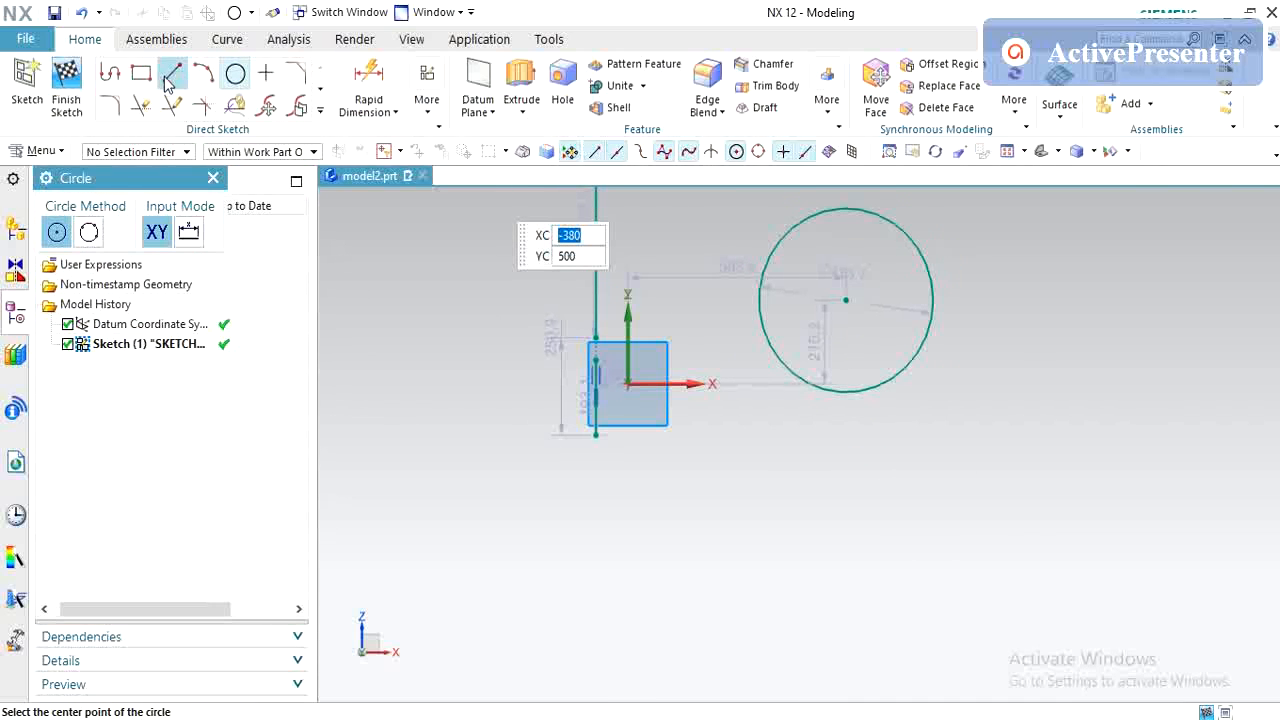
pyautogui.press('Escape')
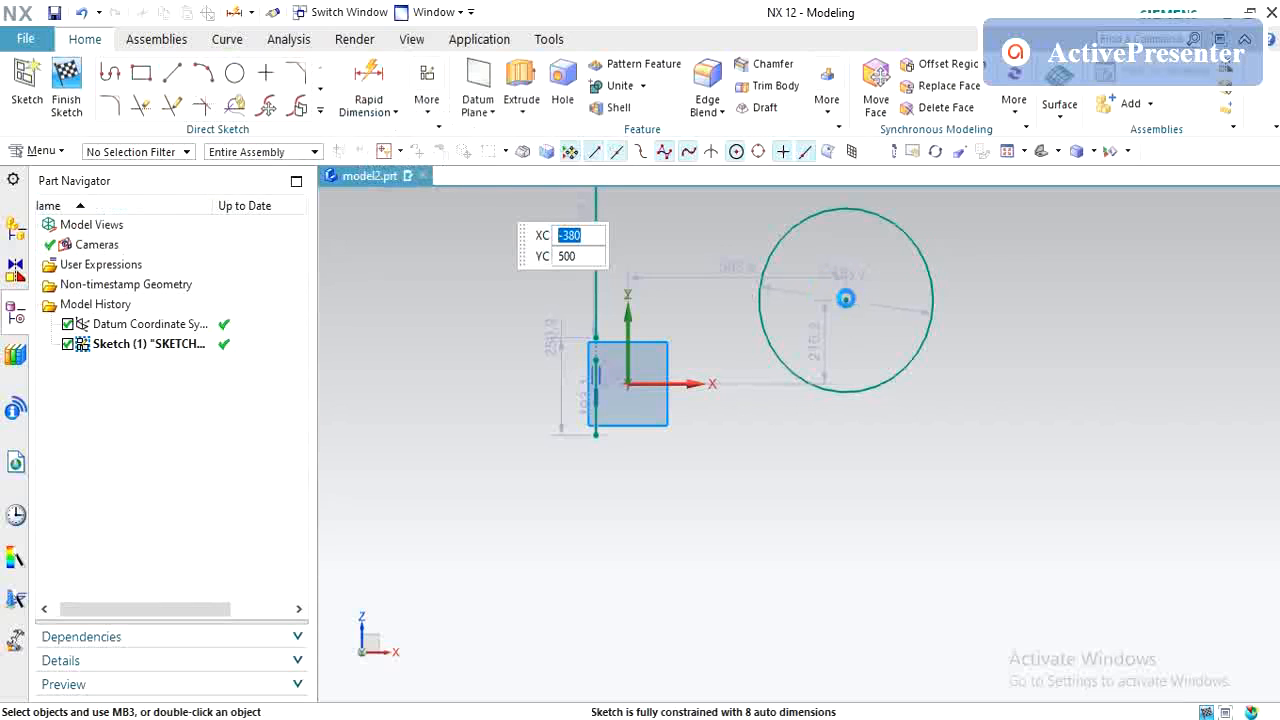
# - Dimension the horizontal distance between the circle's centre and the origin and set it to 550 mm
pyautogui.press('d')
pyautogui.click(846, 296)
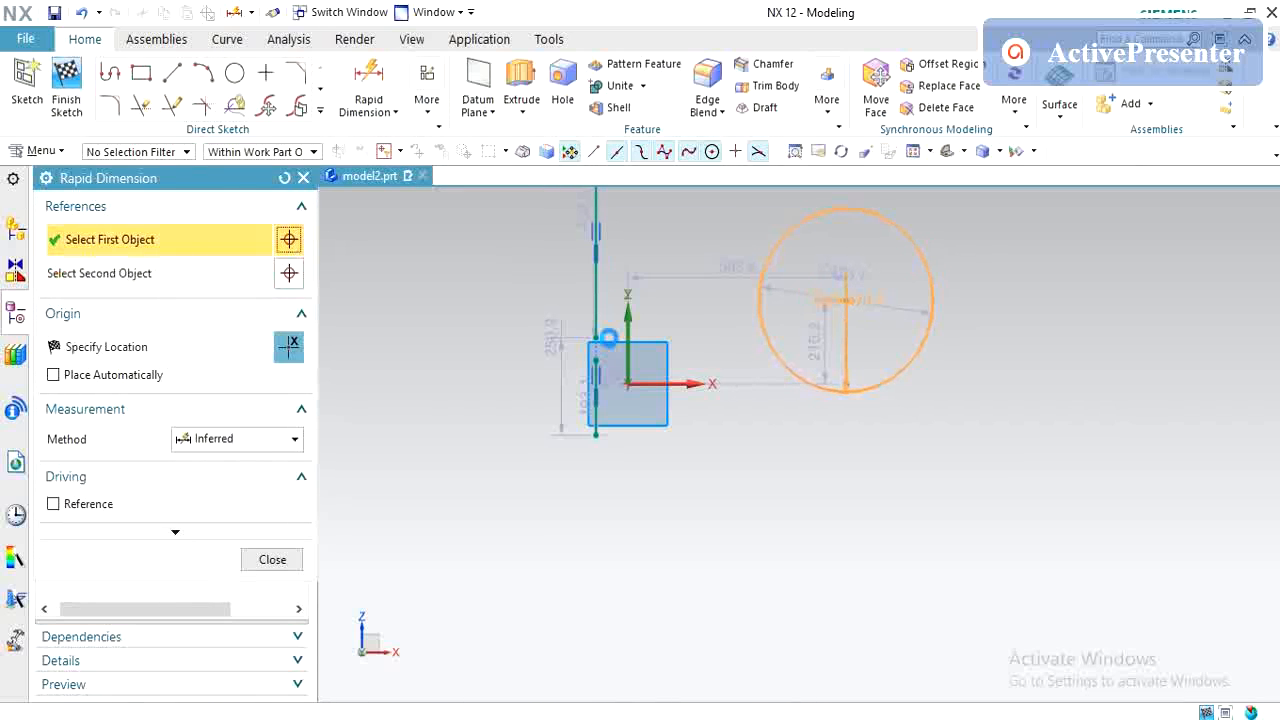
pyautogui.click(629, 384)
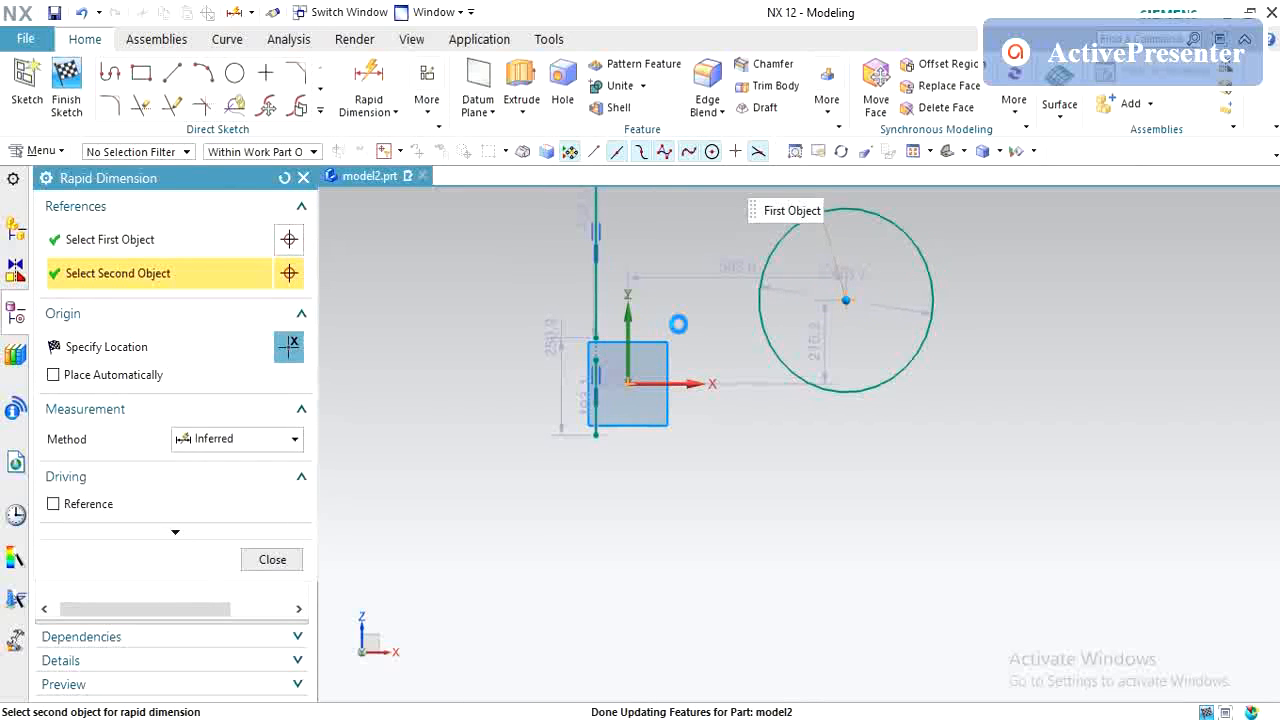
pyautogui.click(697, 244)
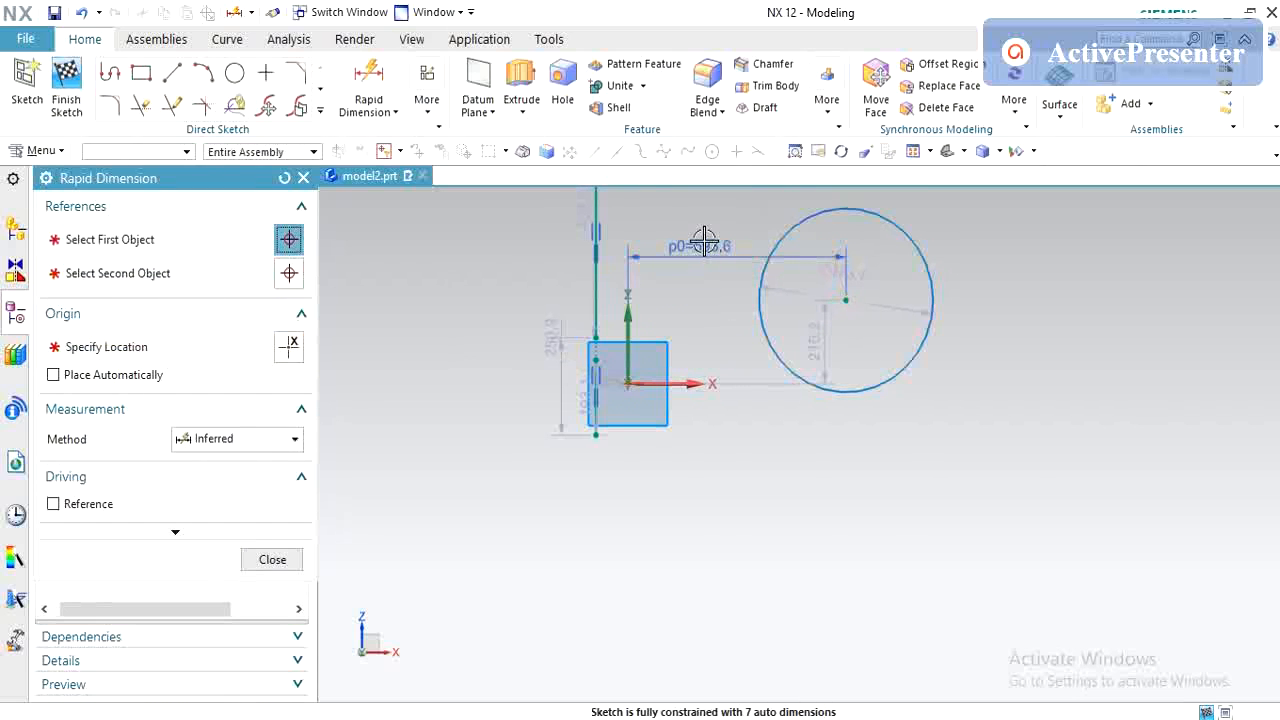
pyautogui.doubleClick(704, 244)
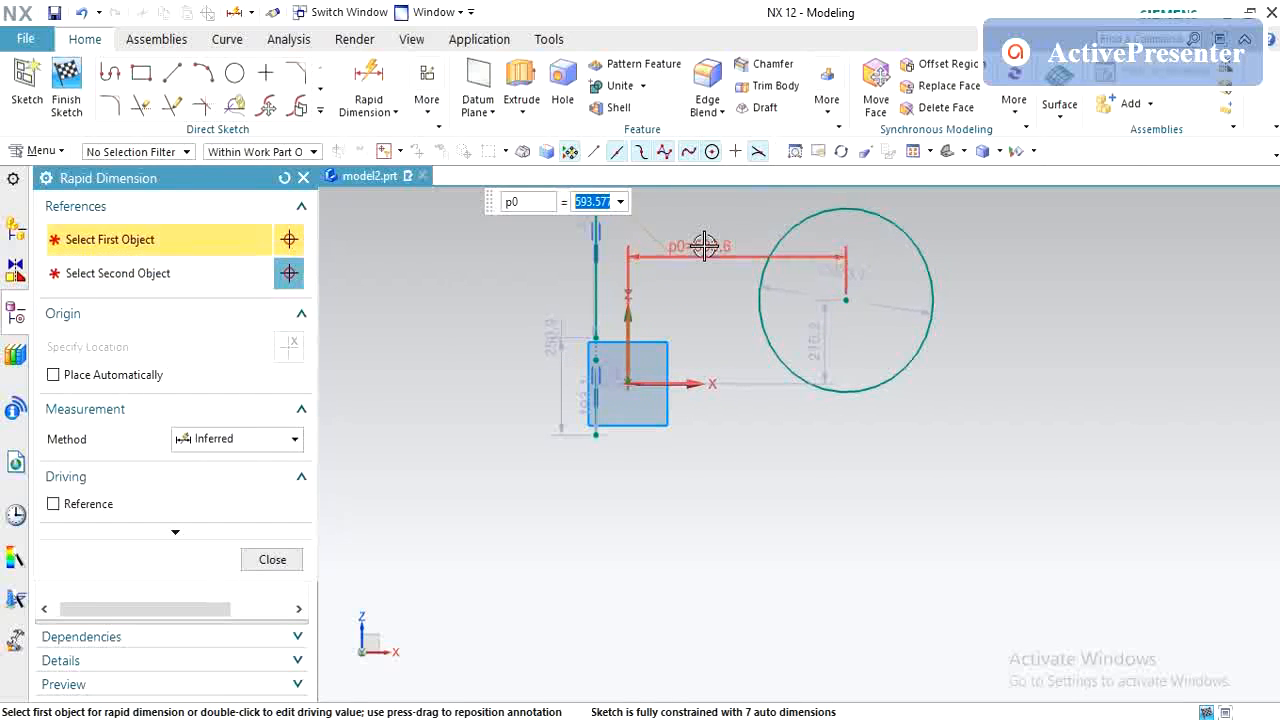
pyautogui.write('550')
pyautogui.press('Return')
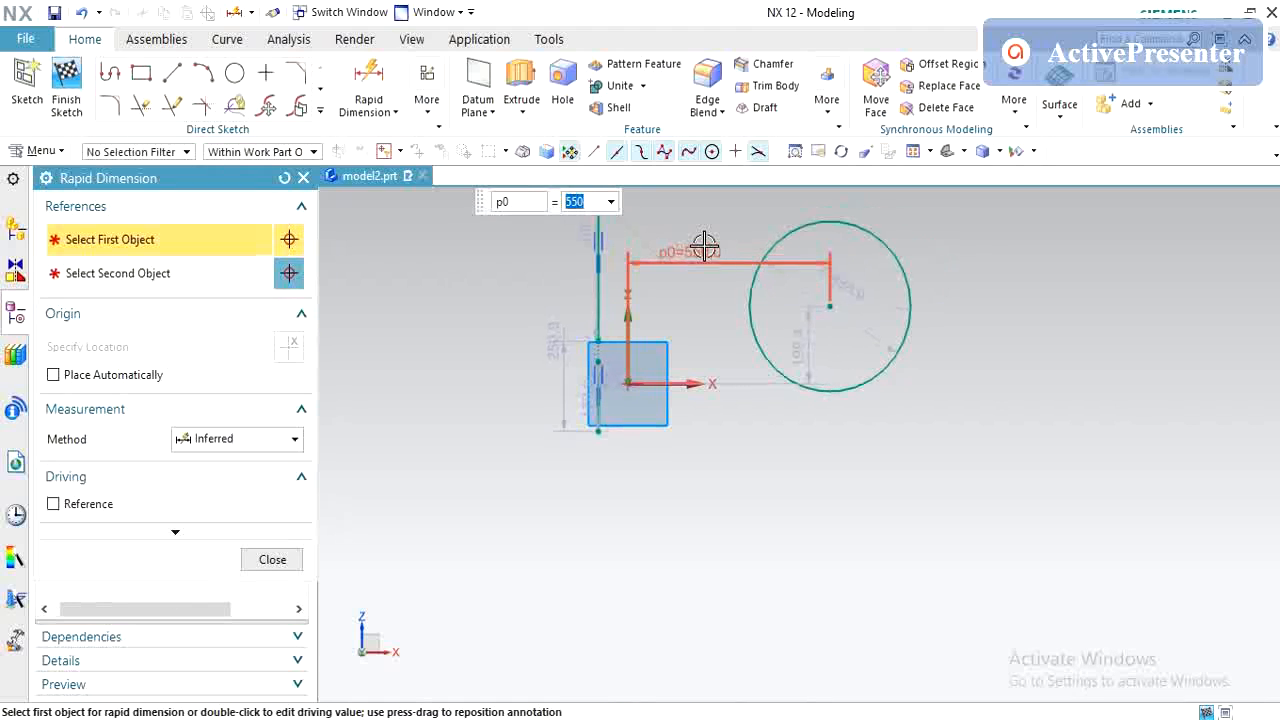
# - Dimension the circle's diameter and set it to 200 mm
pyautogui.click(892, 247)
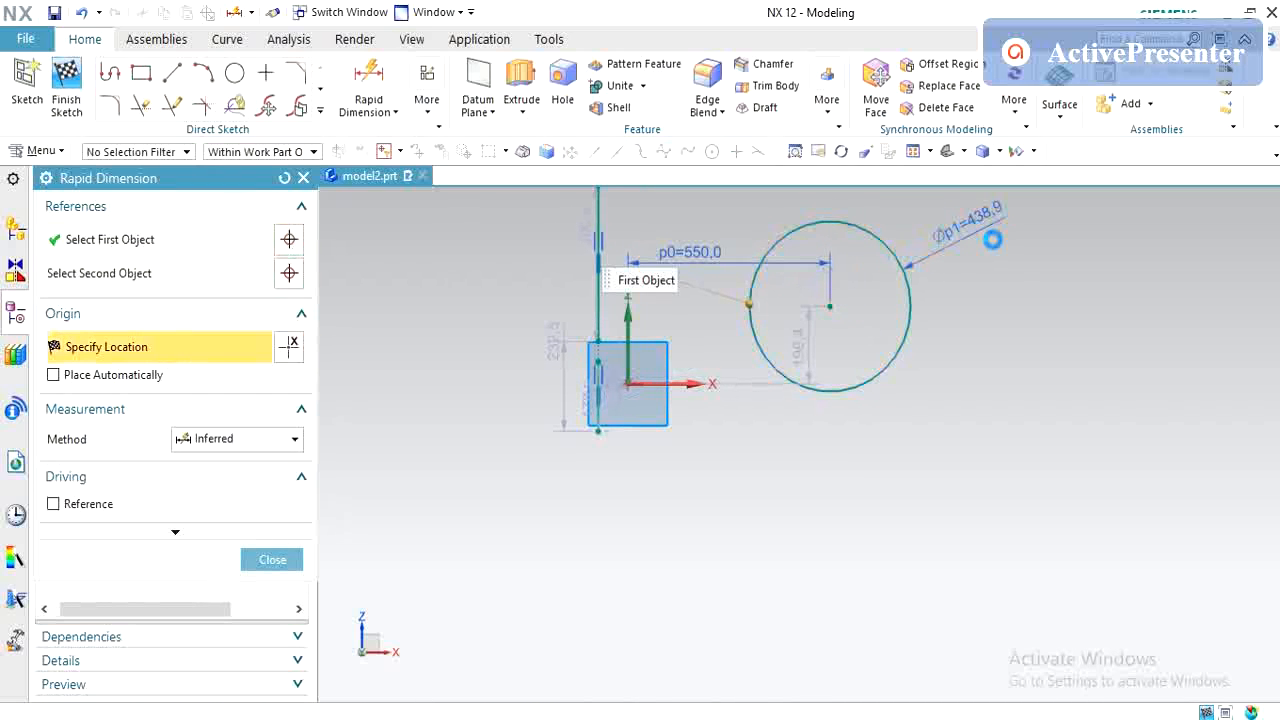
pyautogui.click(983, 222)
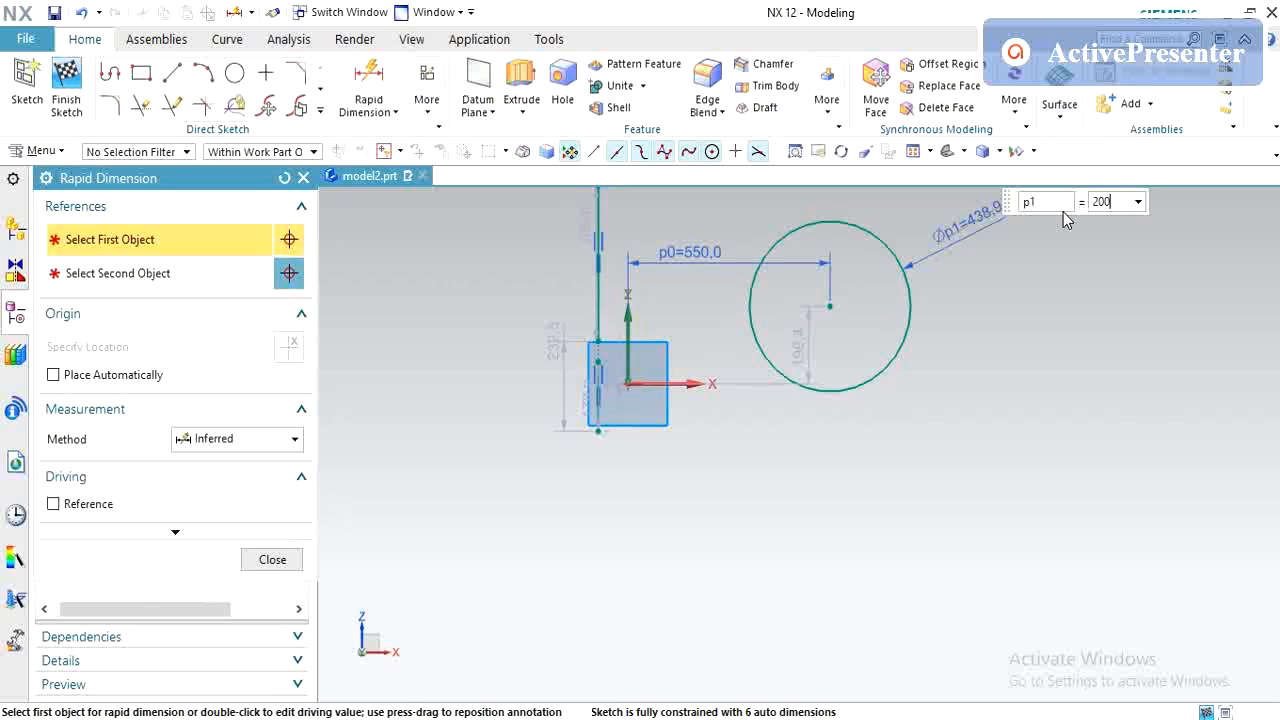
pyautogui.press('Return')
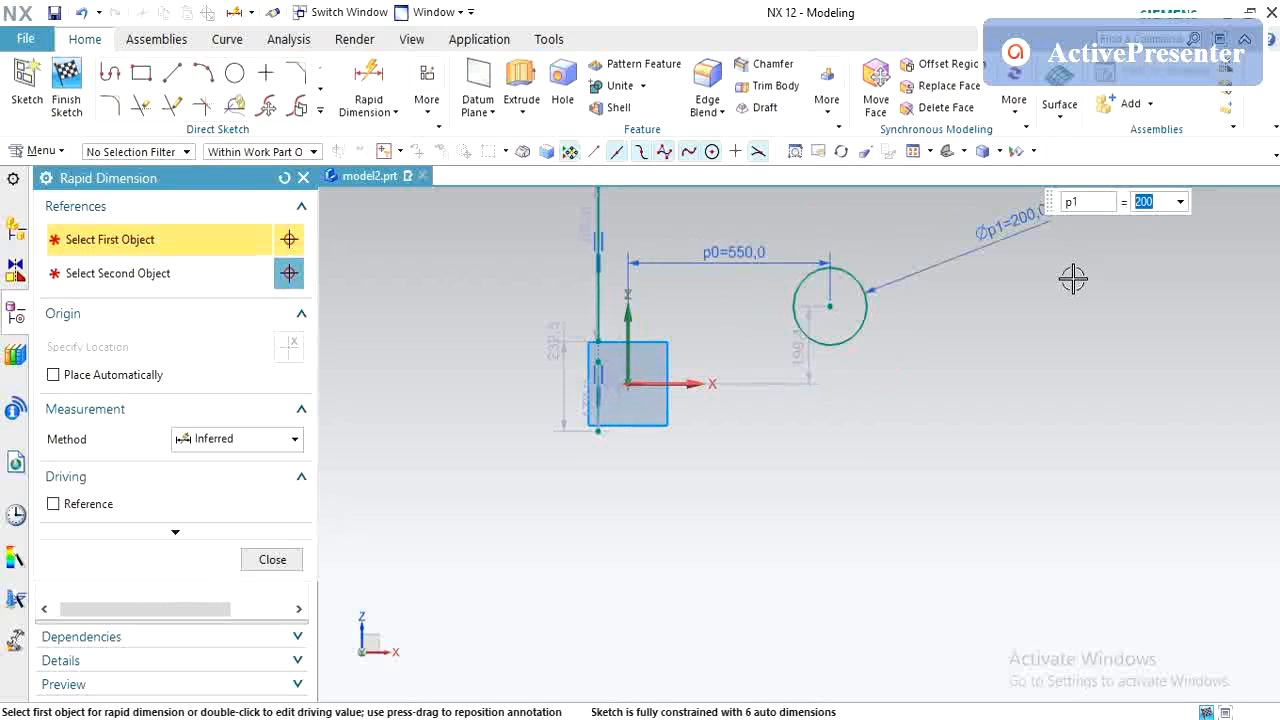
pyautogui.press('Escape')
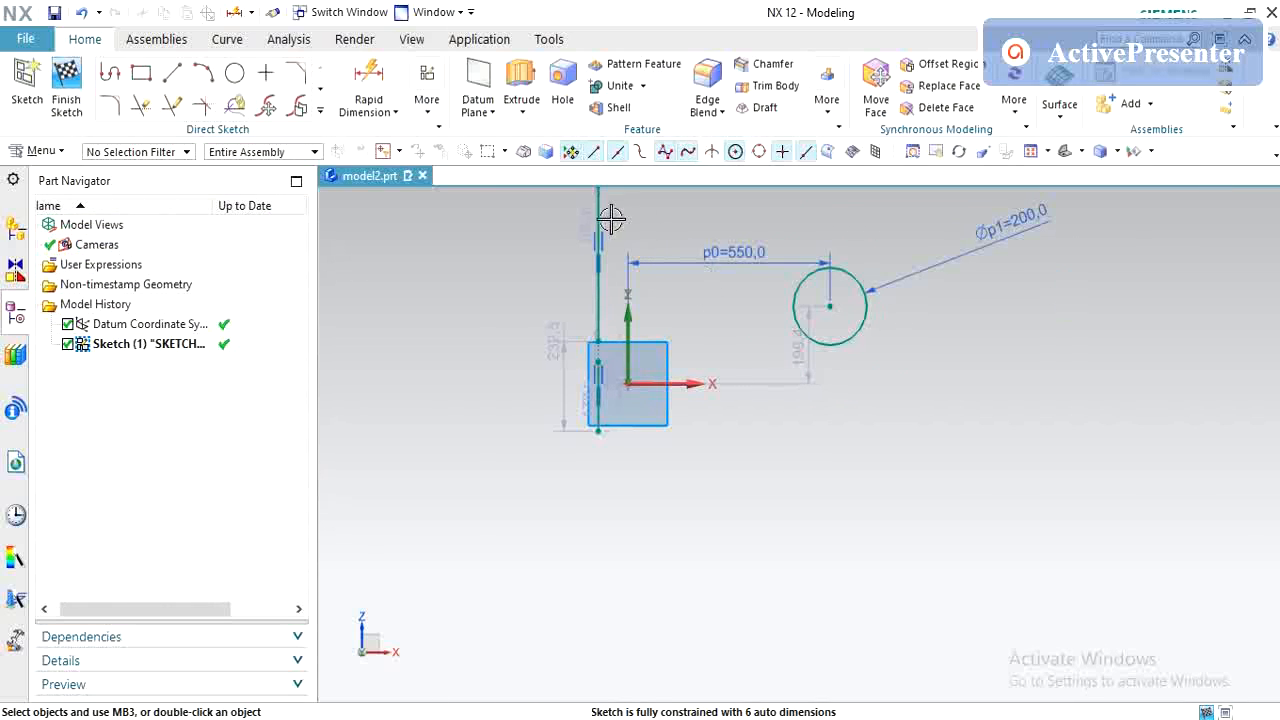
# - Delete the upper of the two collinear vertical lines
pyautogui.click(599, 216)
pyautogui.press('Delete')
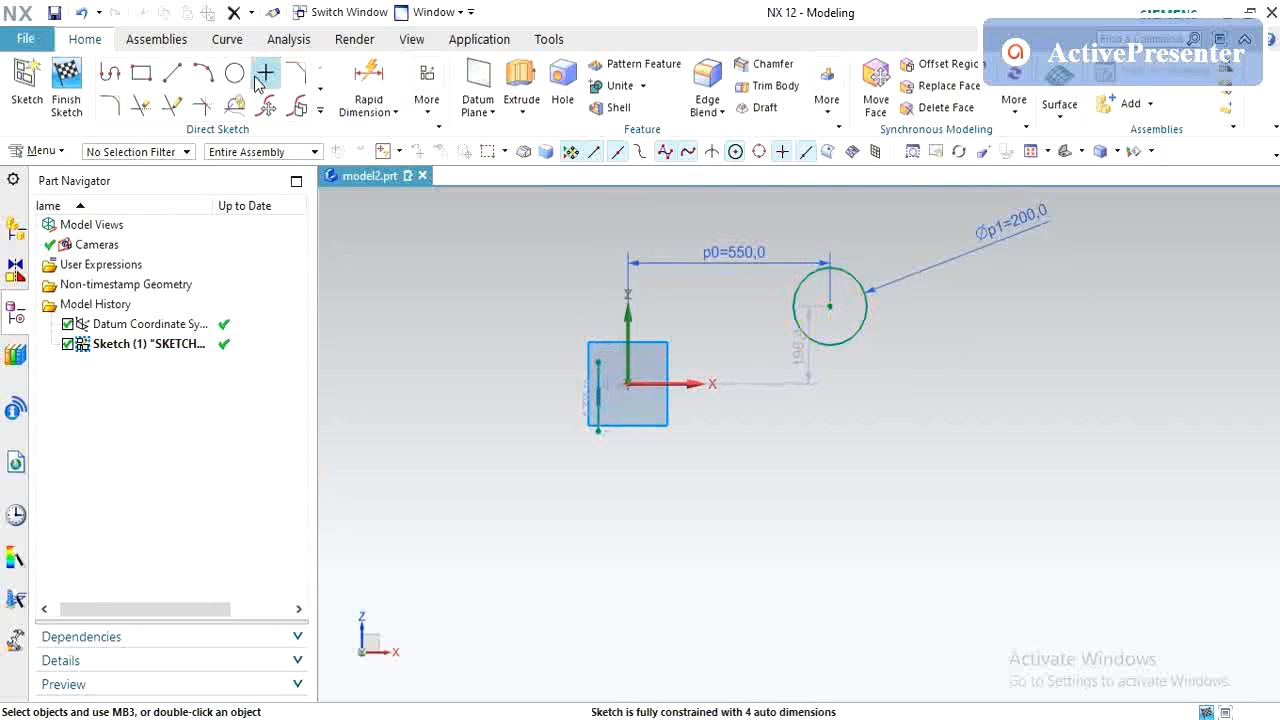
# - Dimension the vertical distance between the circle's centre and the origin and set it to 200 mm
pyautogui.click(367, 82)
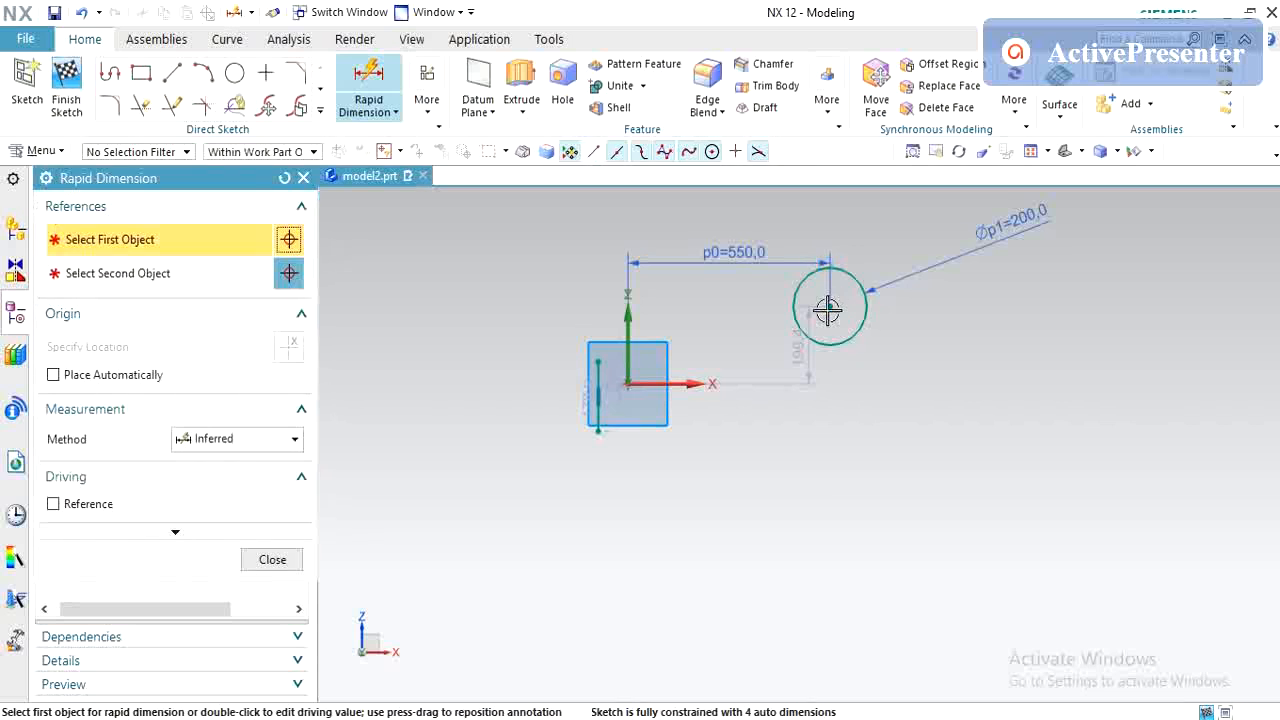
pyautogui.click(828, 308)
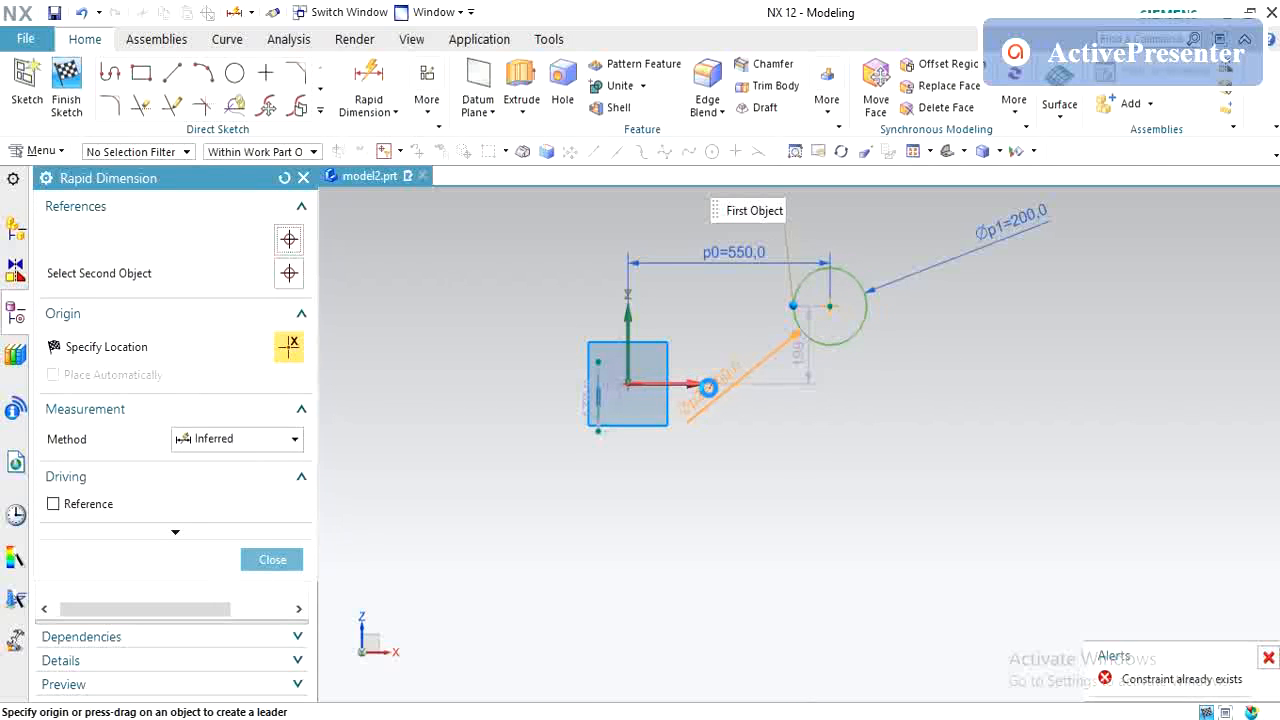
pyautogui.click(629, 387)
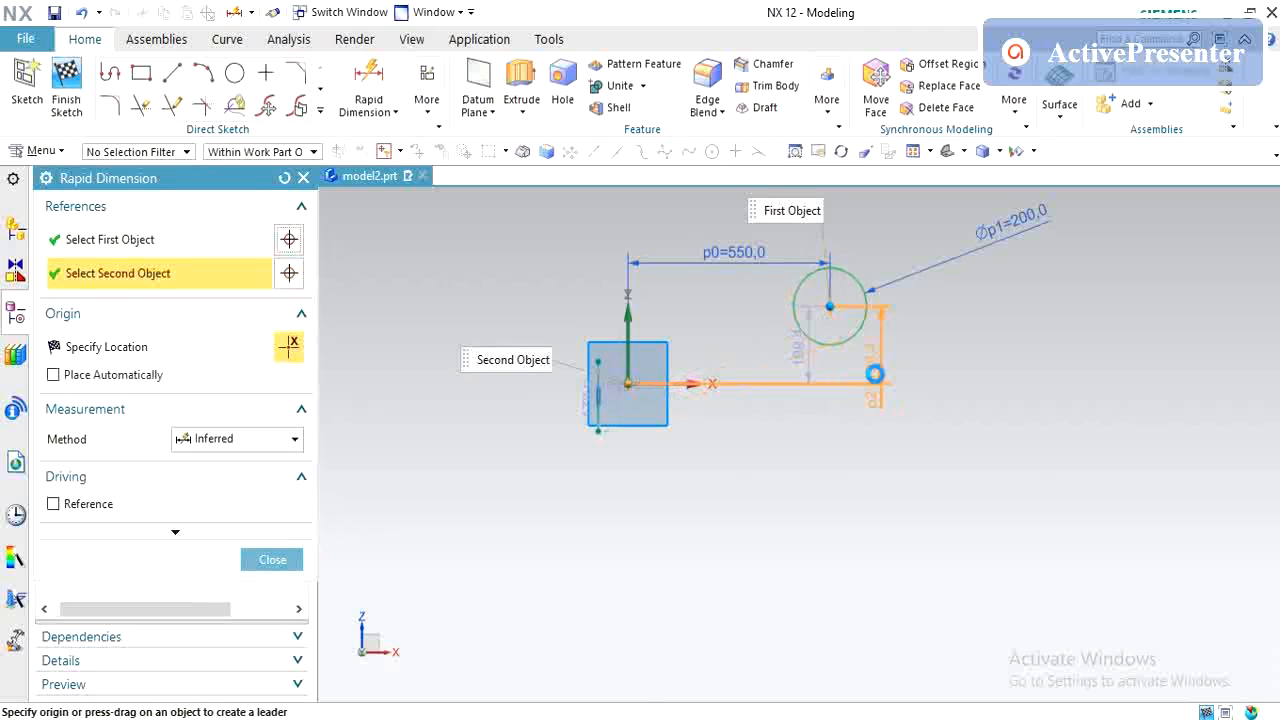
pyautogui.click(883, 355)
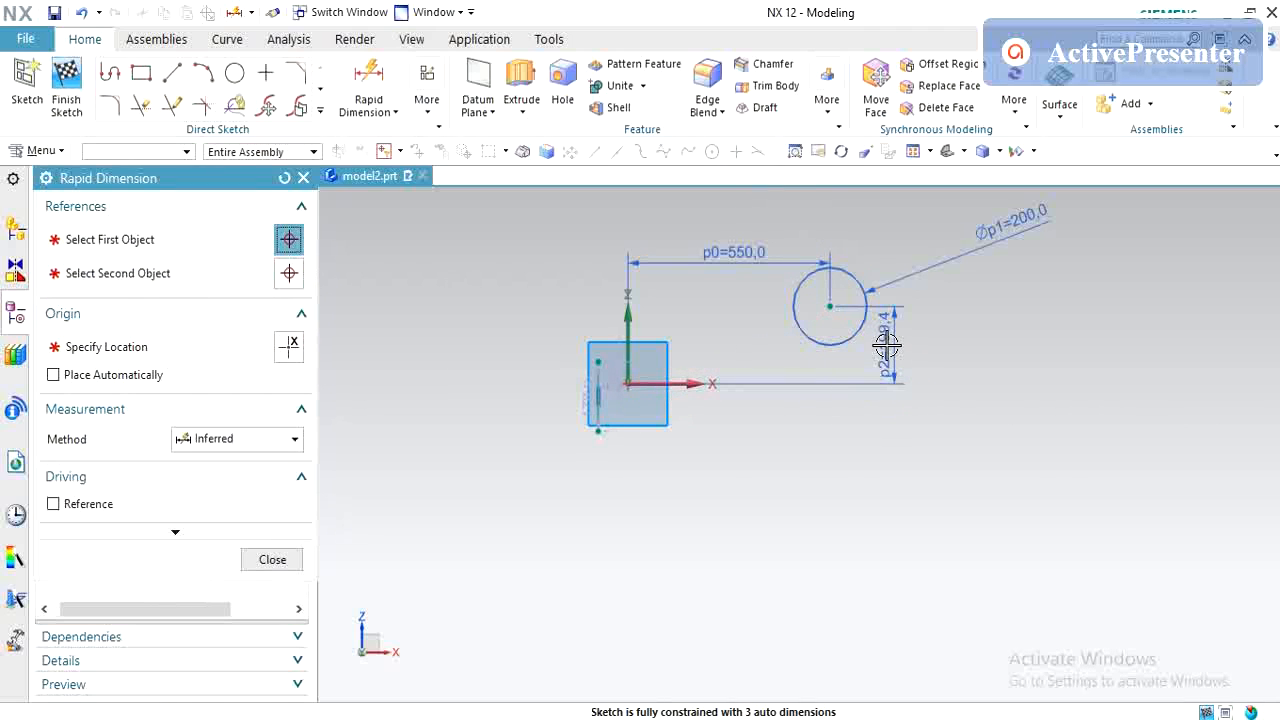
pyautogui.click(995, 377)
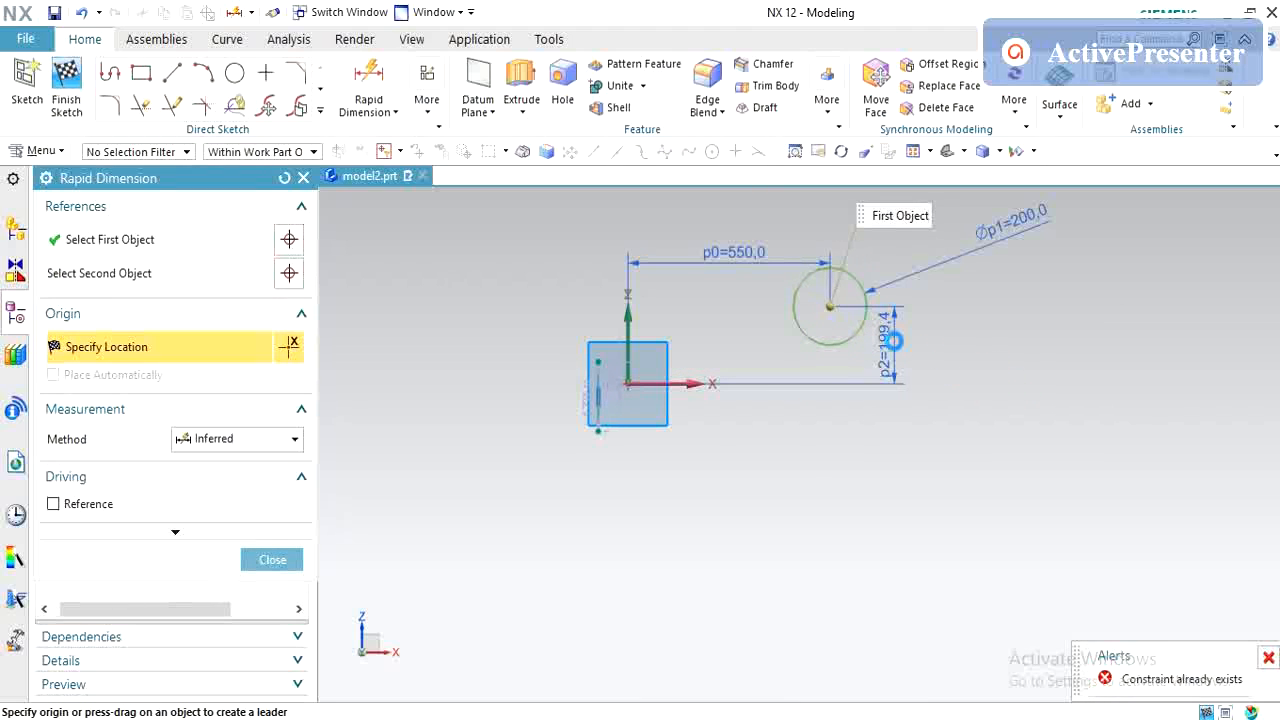
pyautogui.press('Escape')
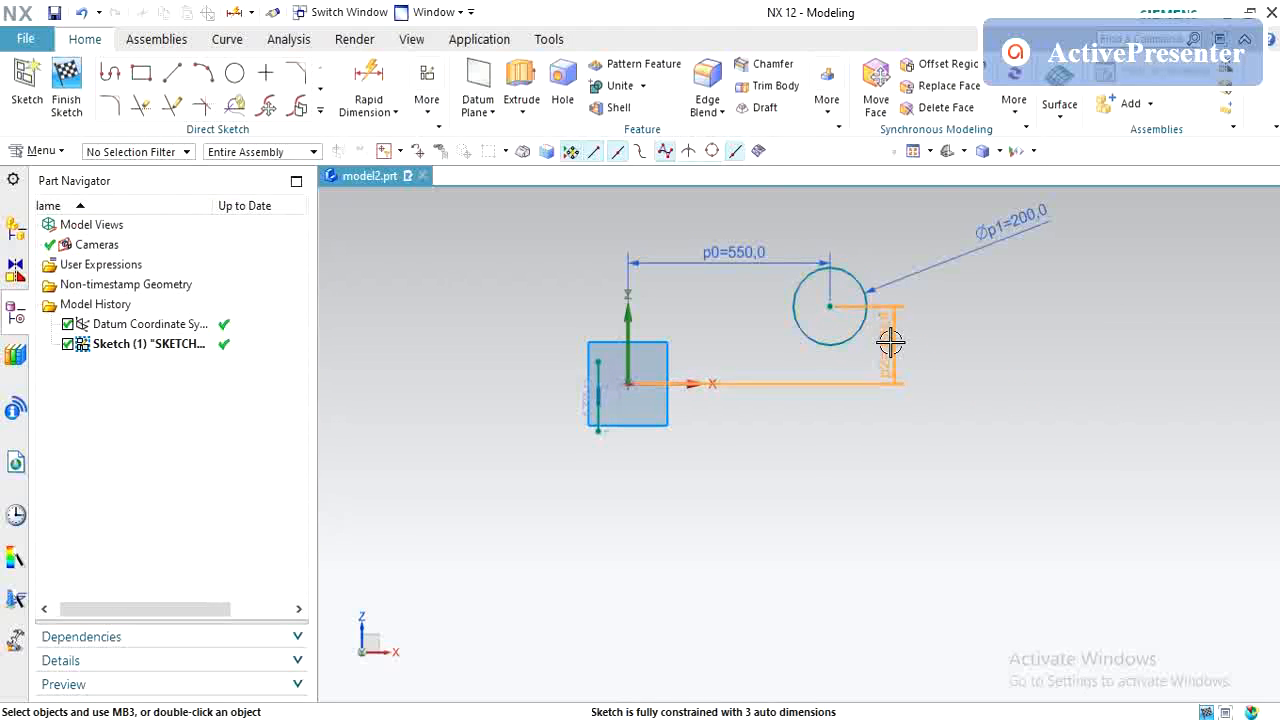
pyautogui.doubleClick(890, 342)
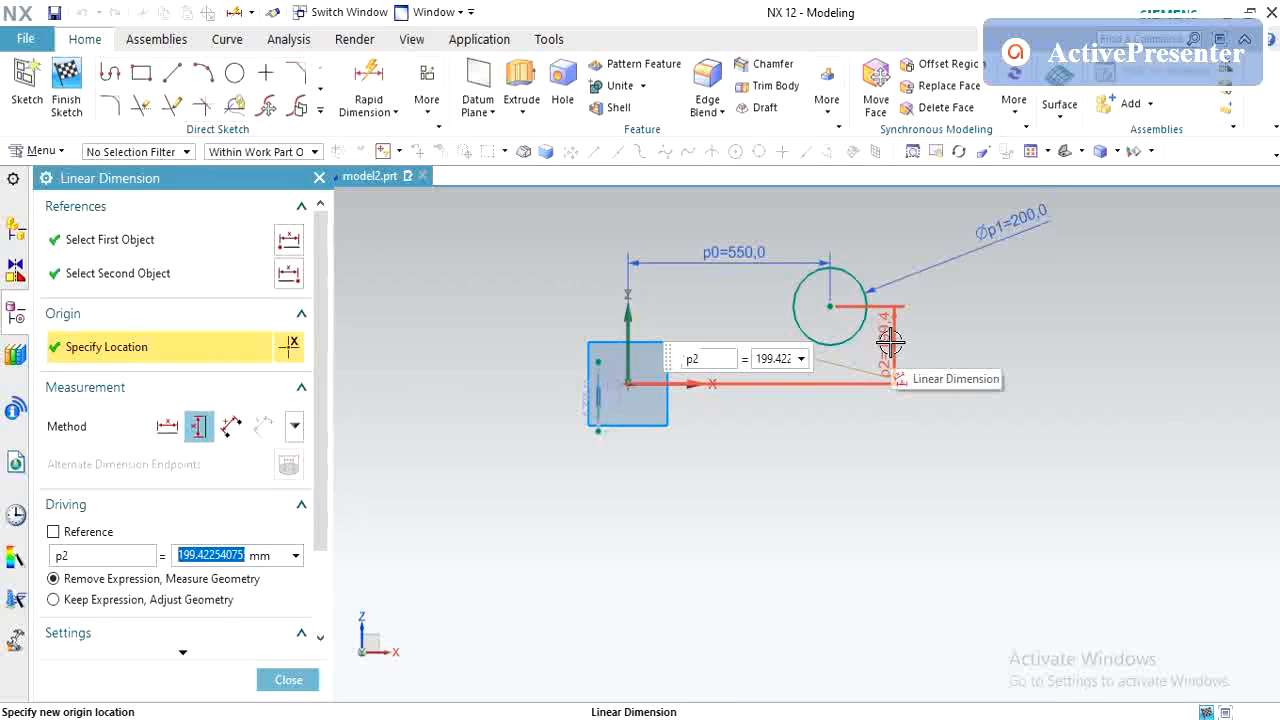
pyautogui.write('200')
pyautogui.press('Return')
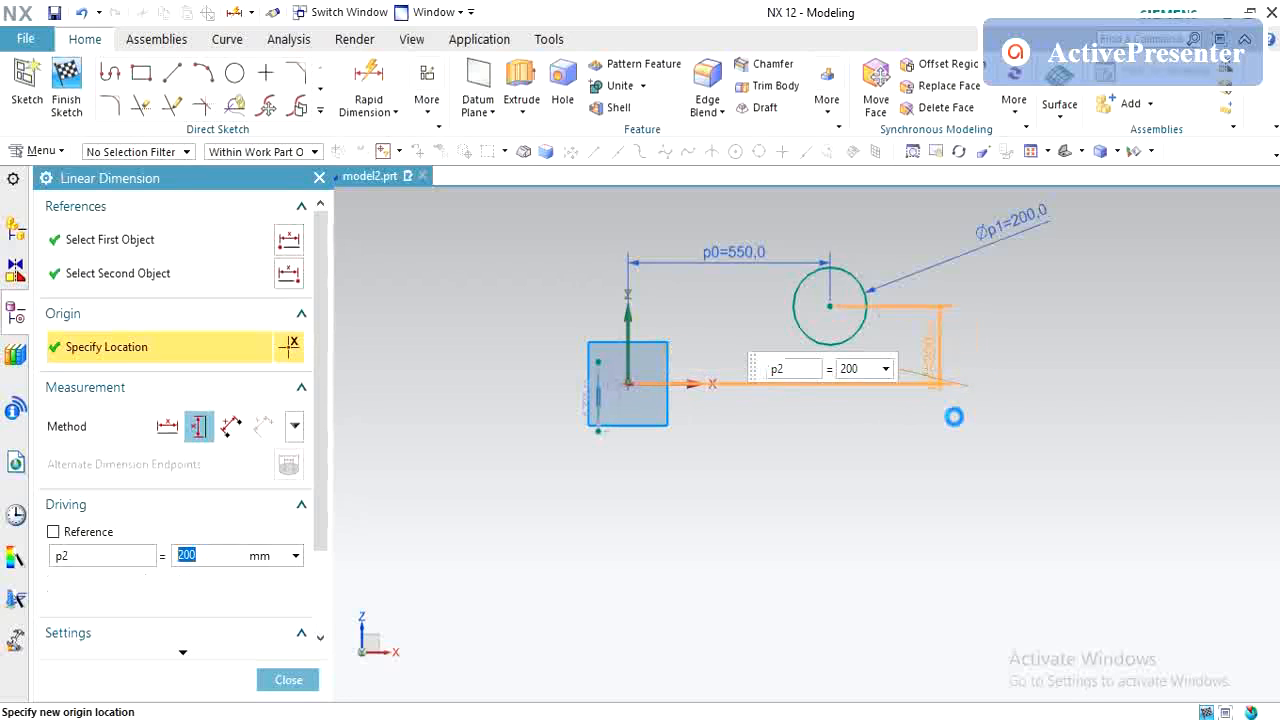
pyautogui.click(930, 448)
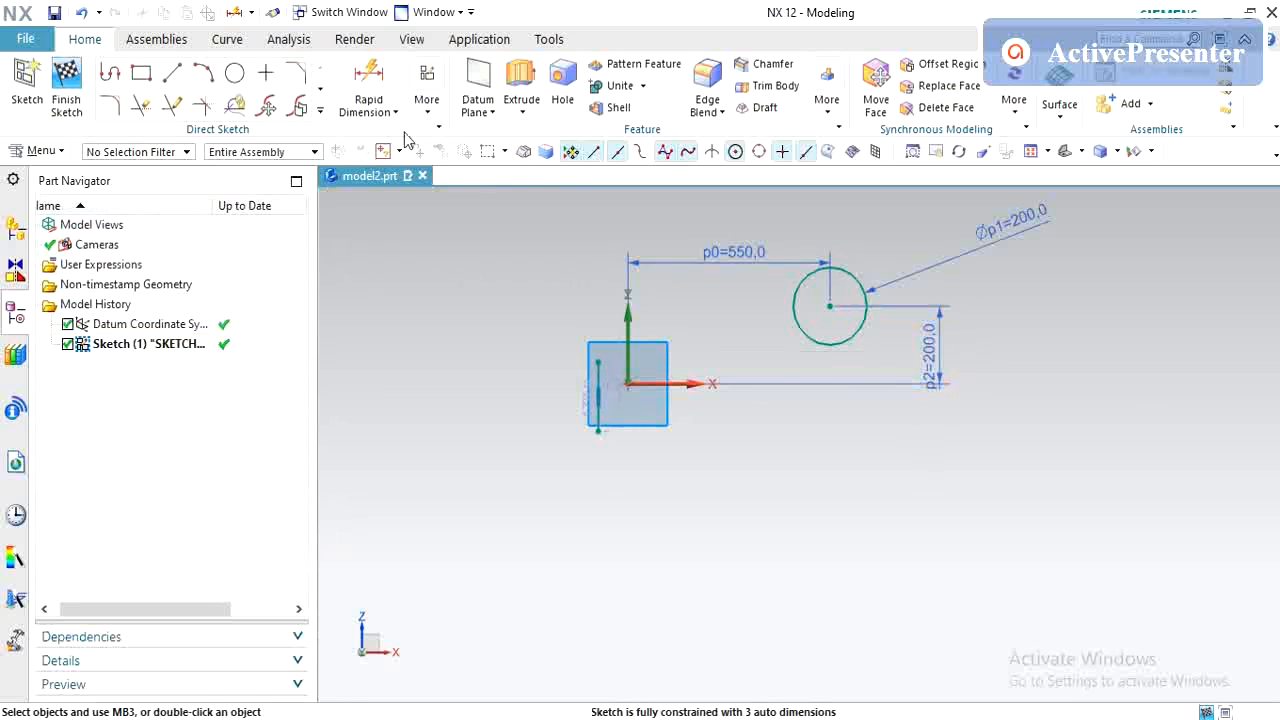
# - Sketch a second, slightly larger circle to the right of the dimensioned circle, with its centre slightly higher
pyautogui.click(231, 76)
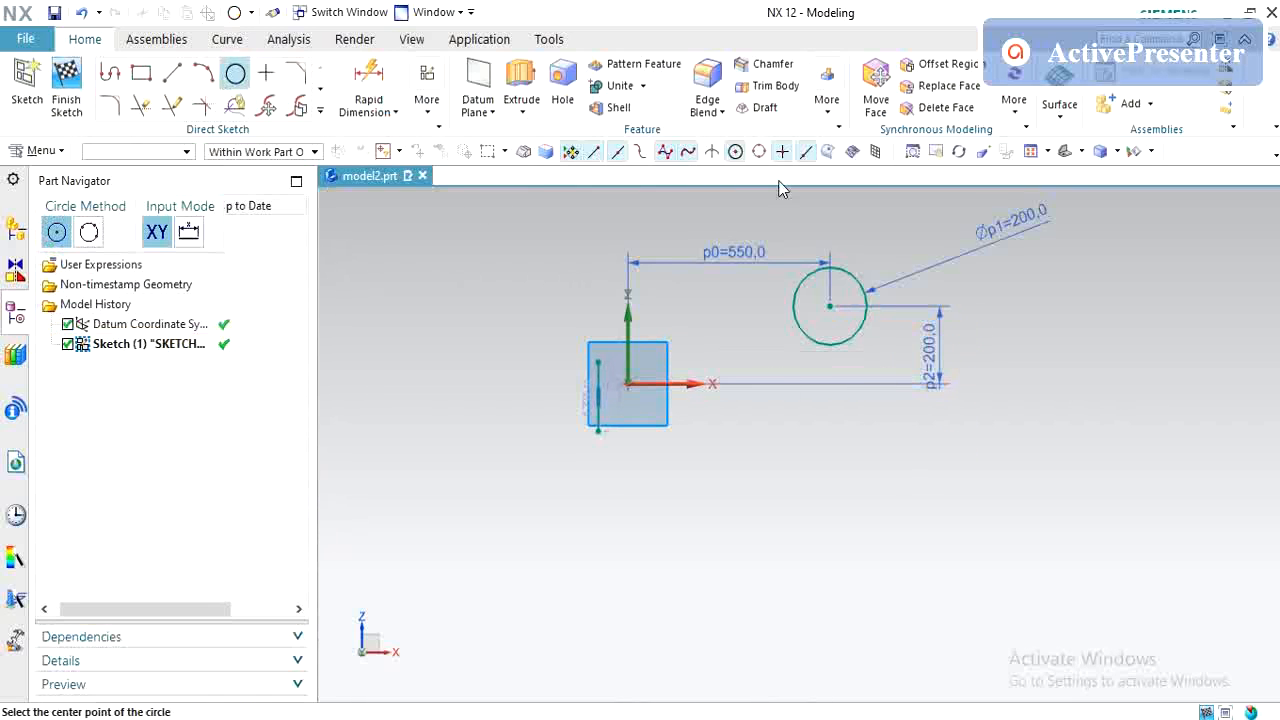
pyautogui.click(1071, 266)
pyautogui.click(1104, 296)
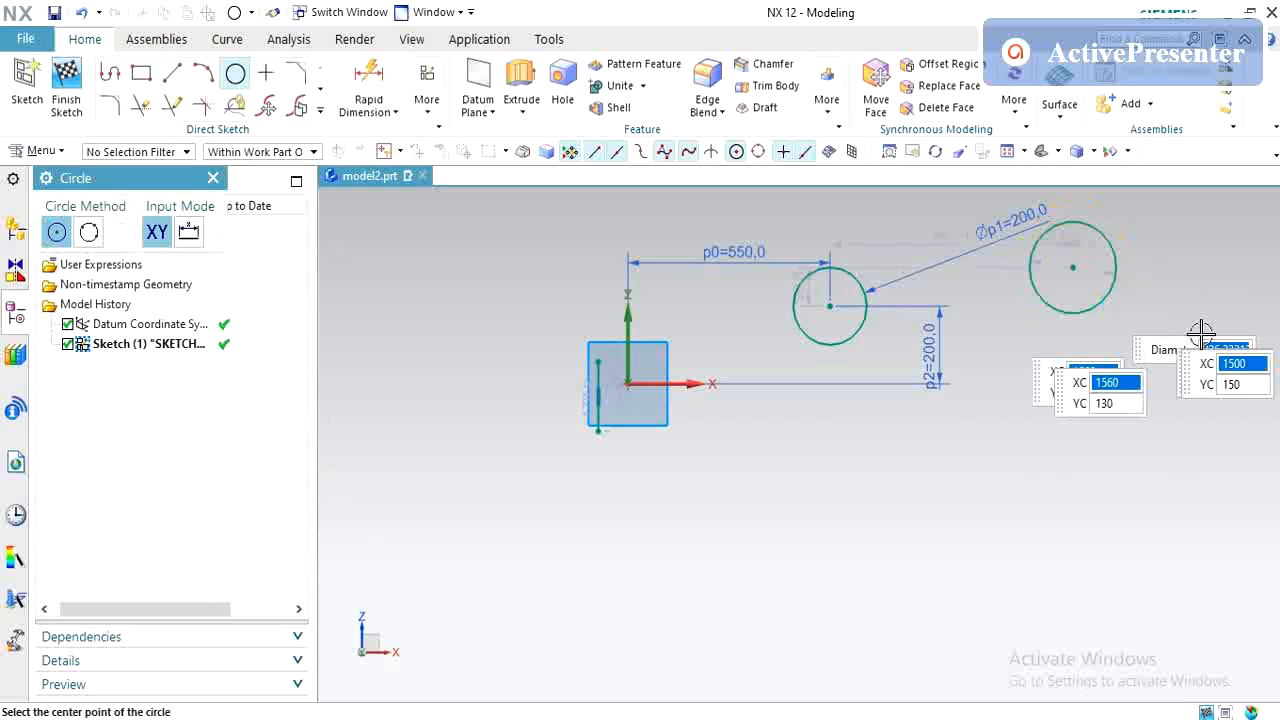
# - Set the diameter of the second, right-hand circle to 300 mm
pyautogui.press('Escape')
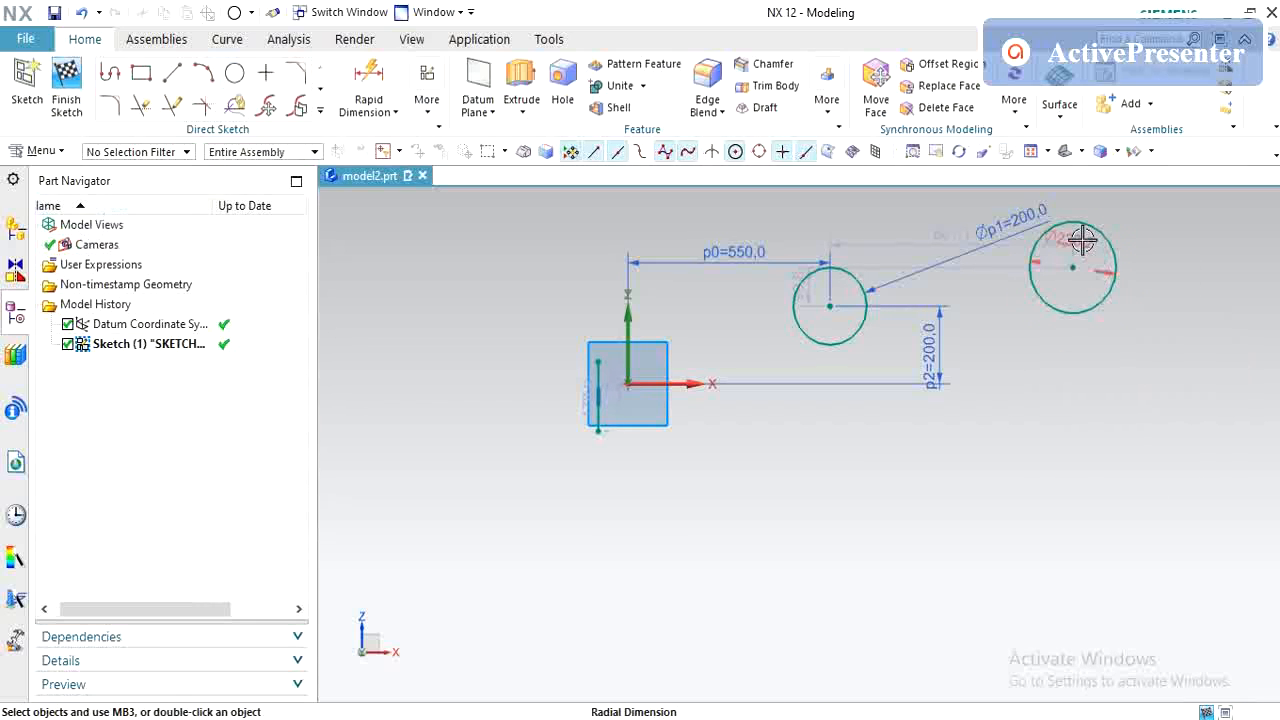
pyautogui.doubleClick(1108, 254)
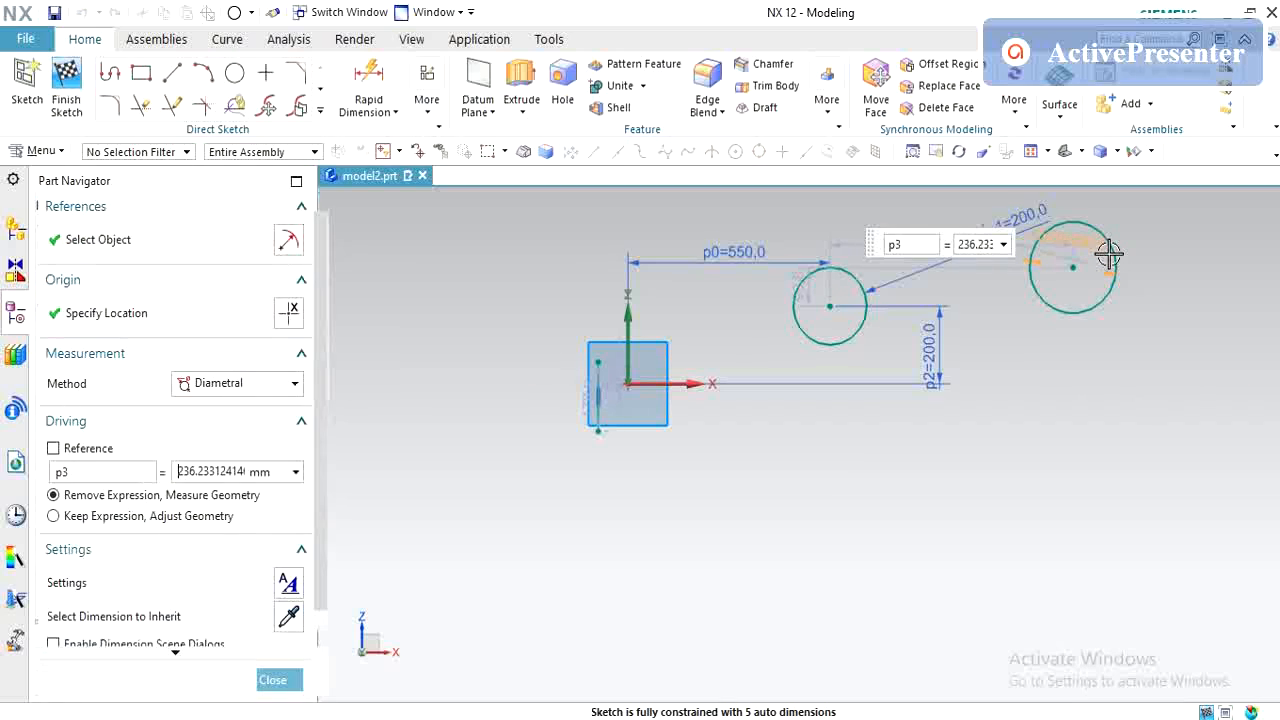
pyautogui.write('300')
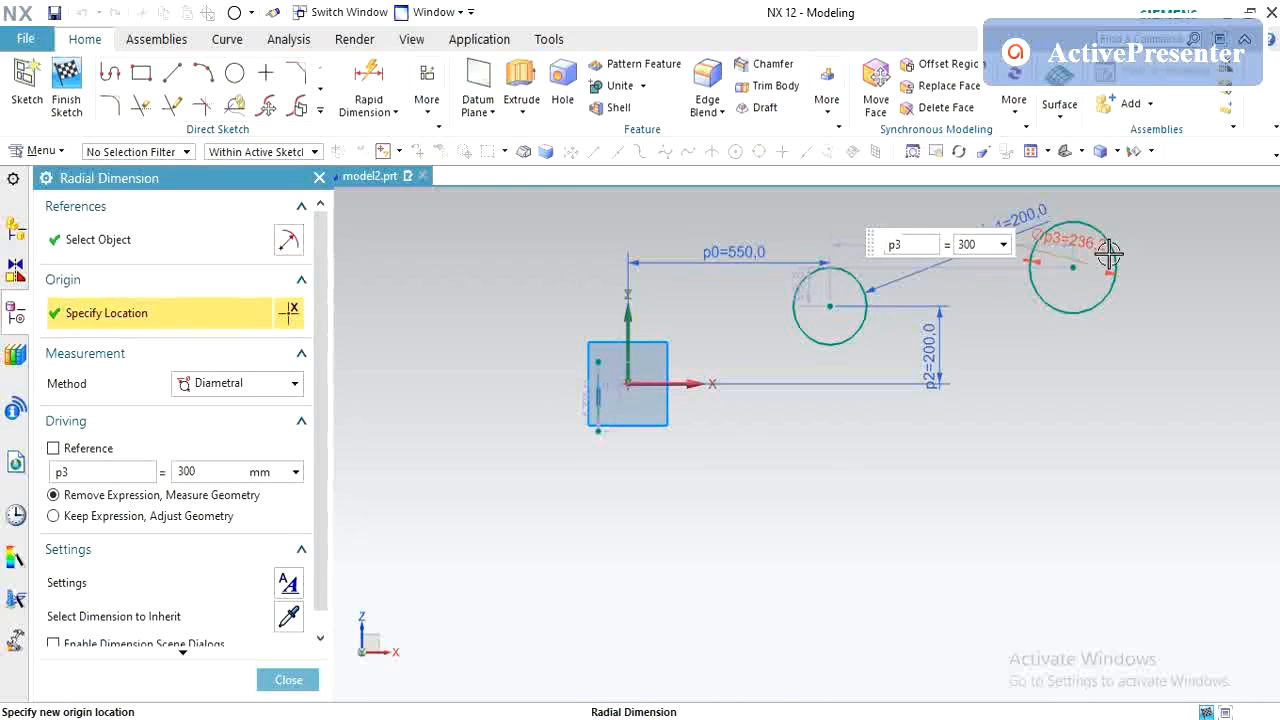
pyautogui.press('Return')
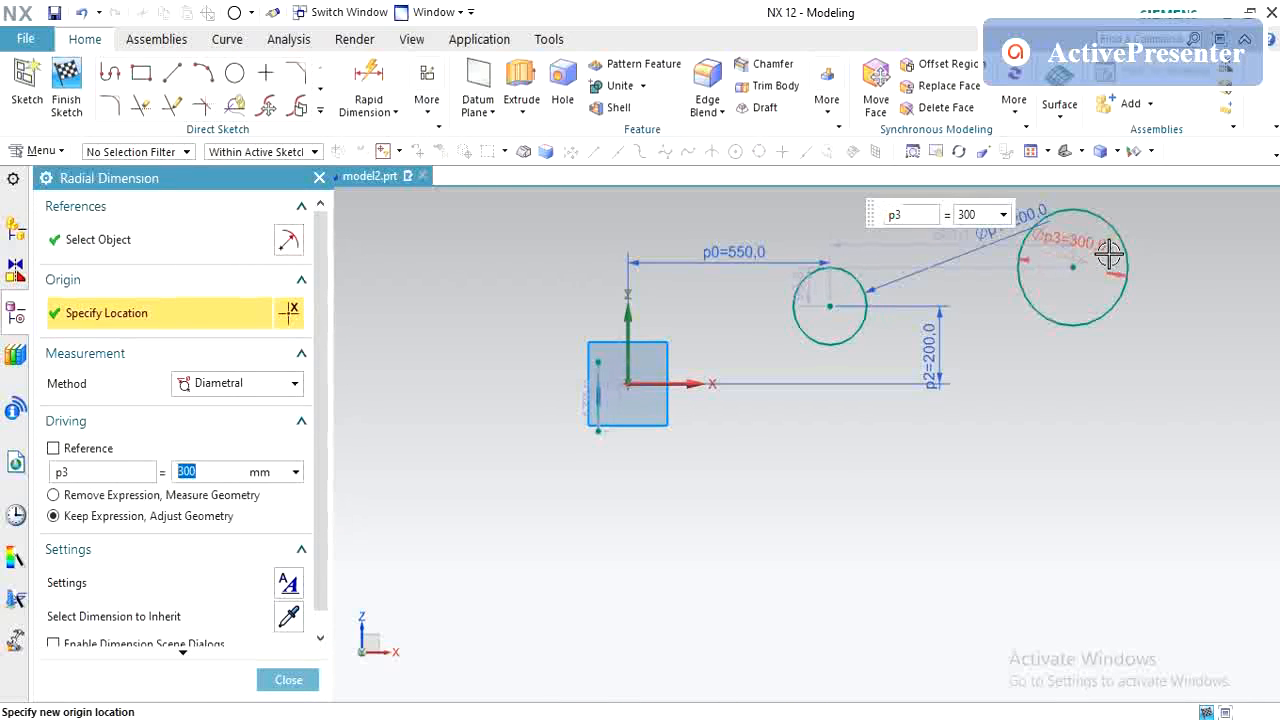
pyautogui.middleClick(1002, 375)
# - Try to delete the automatic dimensions that locate the 300 mm circle's centre relative to the 200 mm circle
pyautogui.doubleClick(895, 244)
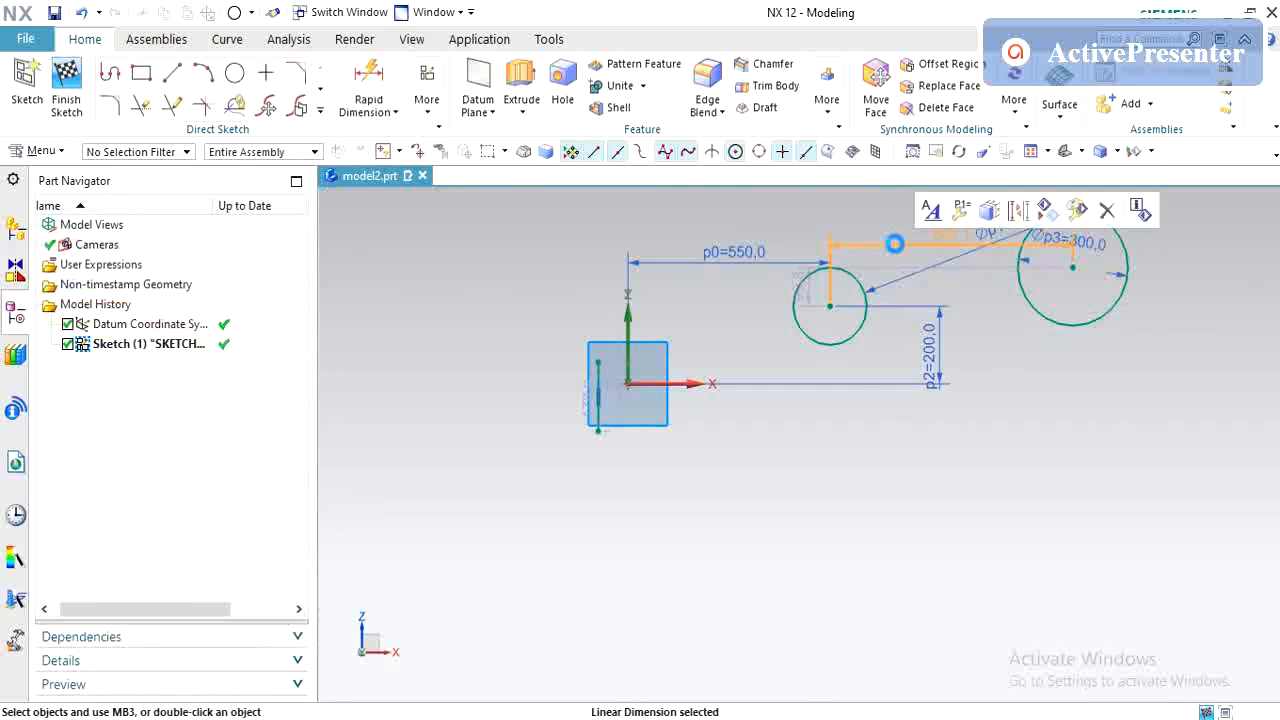
pyautogui.press('Delete')
pyautogui.click(662, 408)
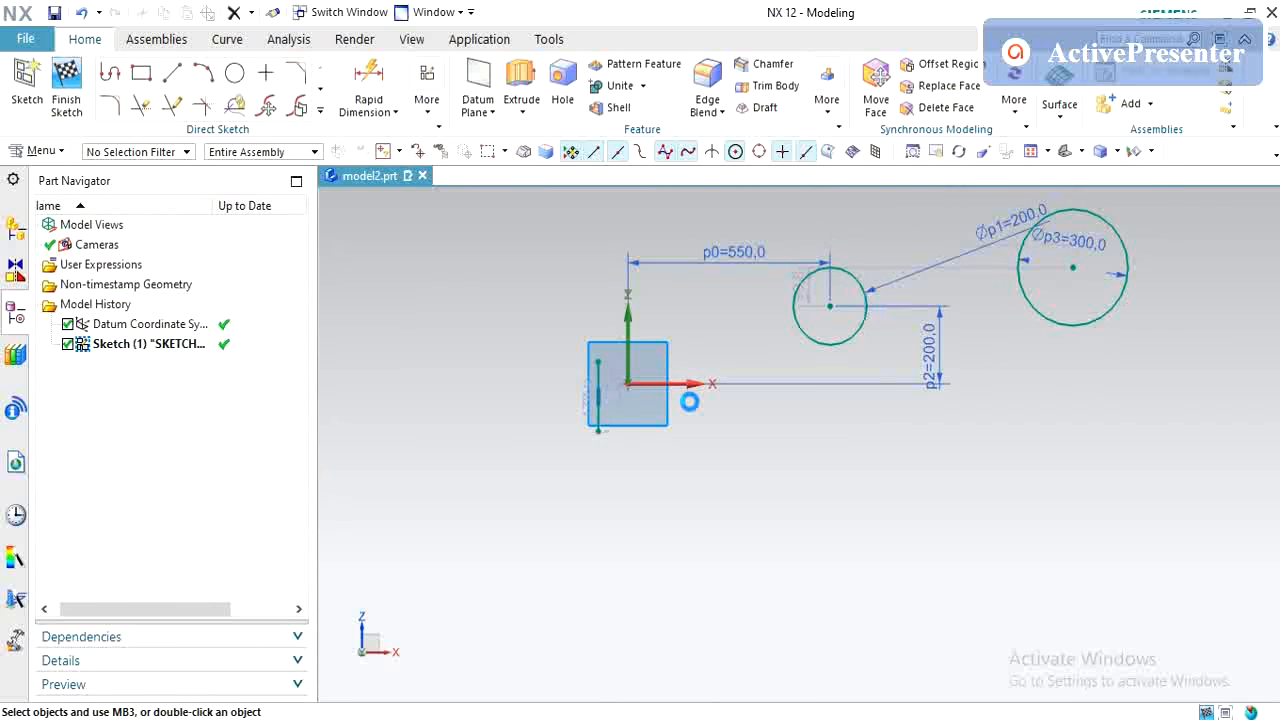
pyautogui.click(953, 267)
pyautogui.press('Delete')
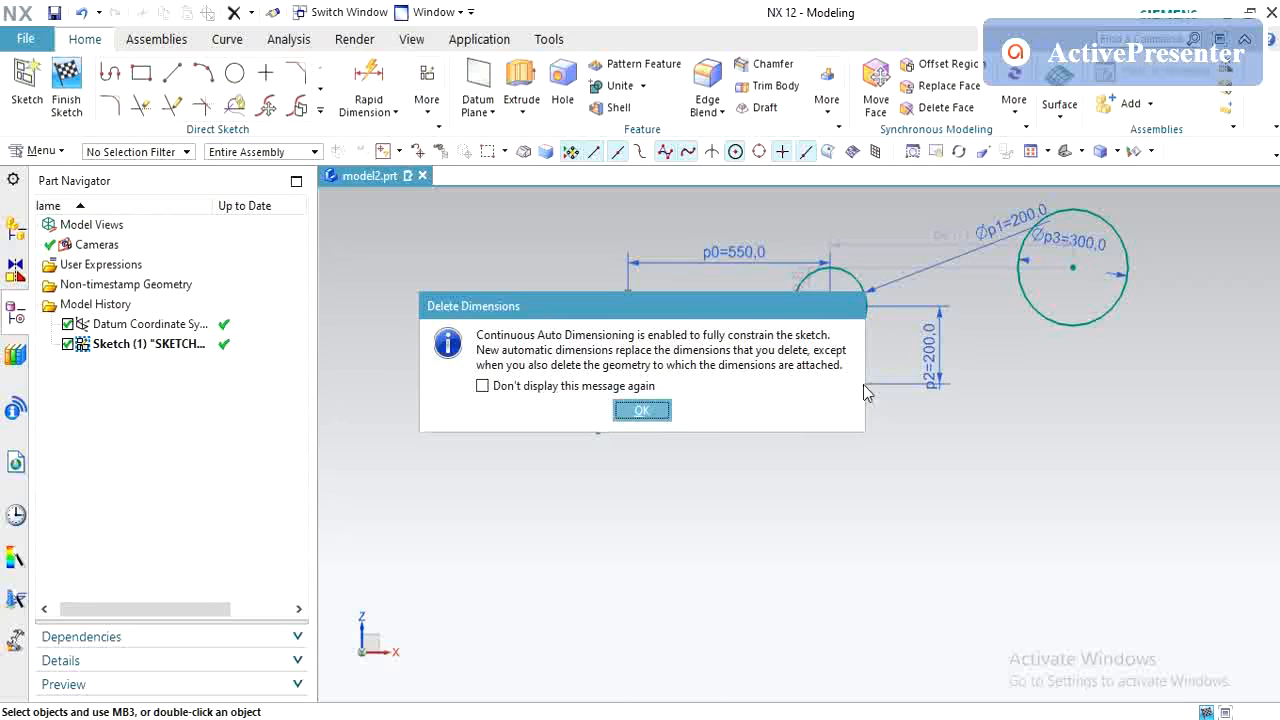
pyautogui.click(642, 409)
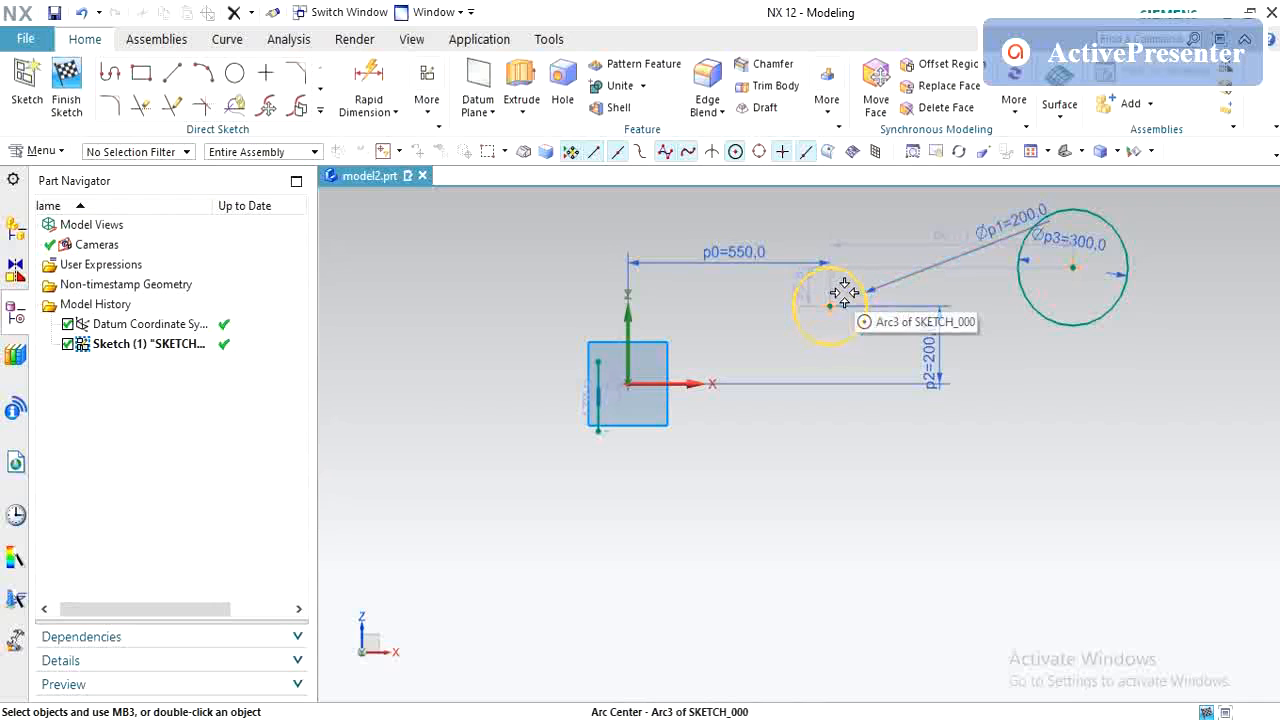
# - Apply a Concentric geometric constraint that moves the 300 mm circle onto the centre of the 200 mm circle
pyautogui.click(440, 118)
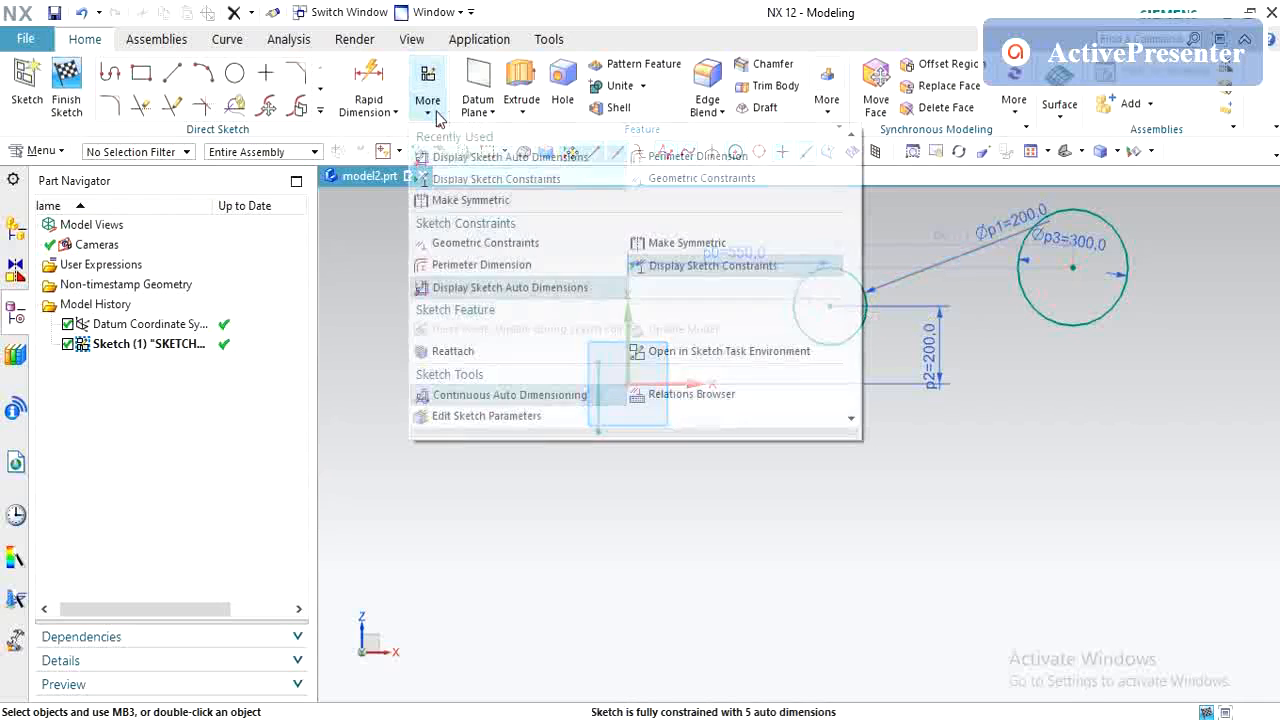
pyautogui.click(464, 244)
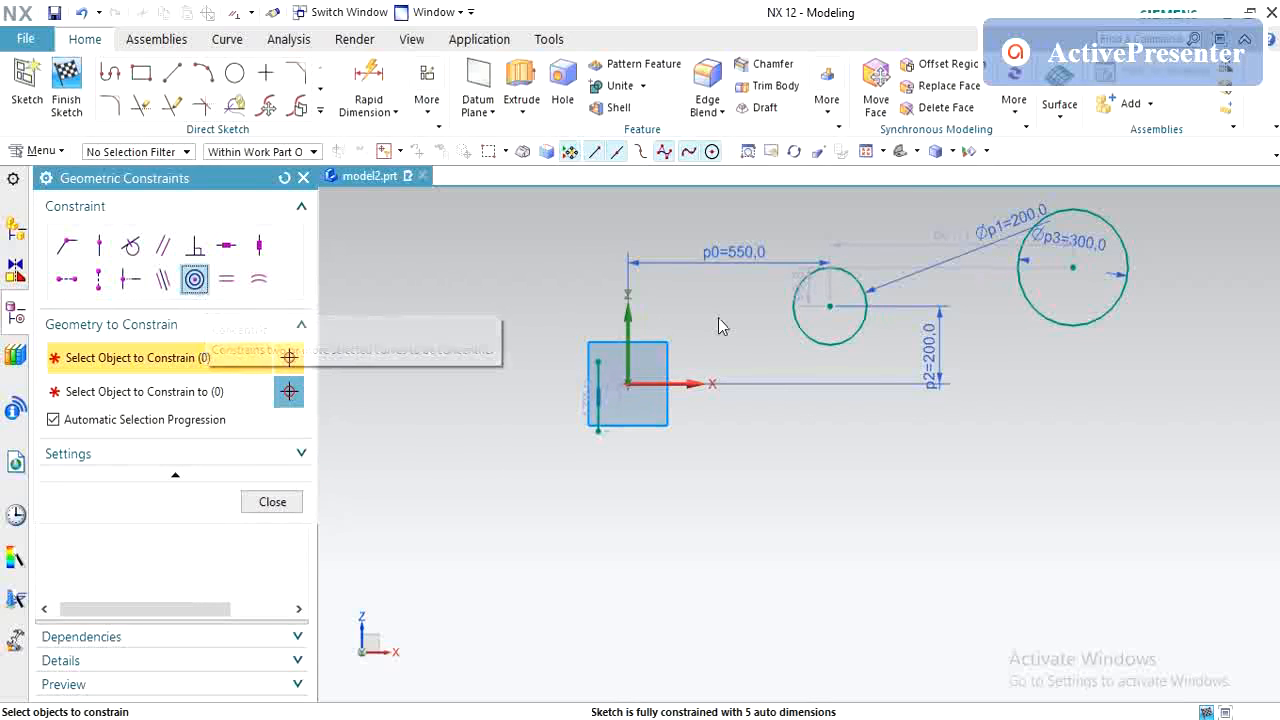
pyautogui.click(1034, 314)
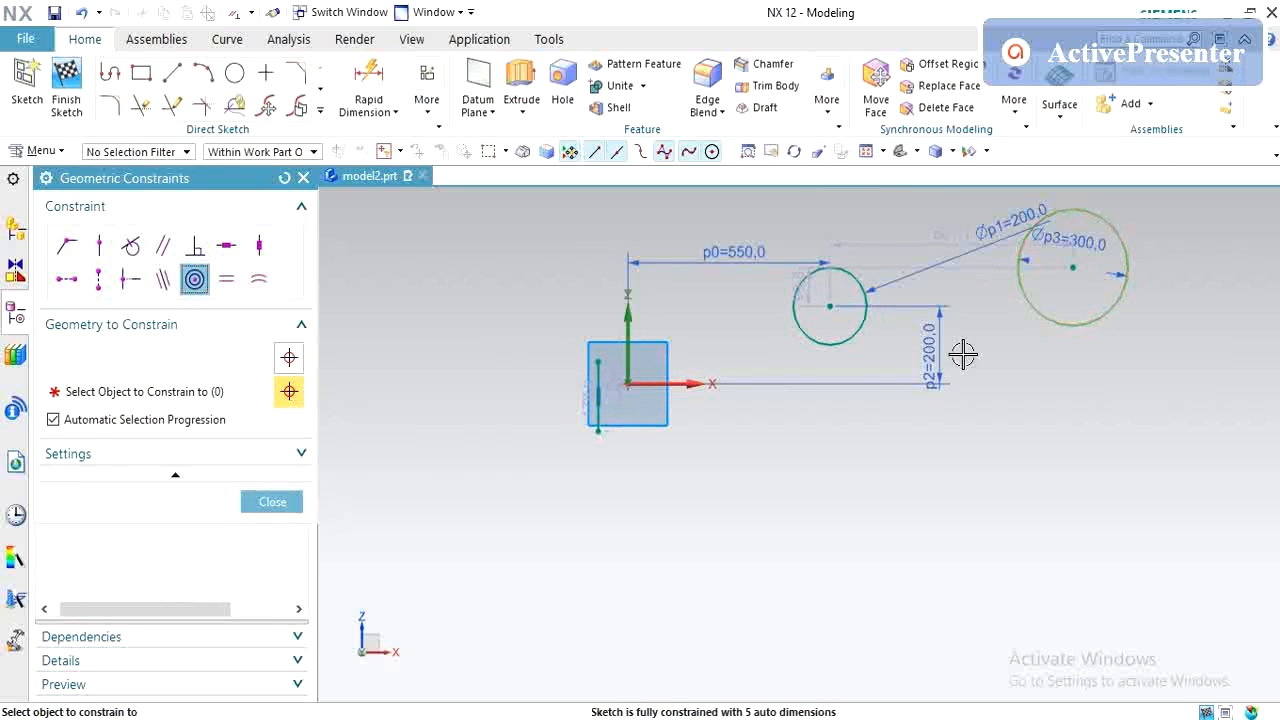
pyautogui.click(822, 338)
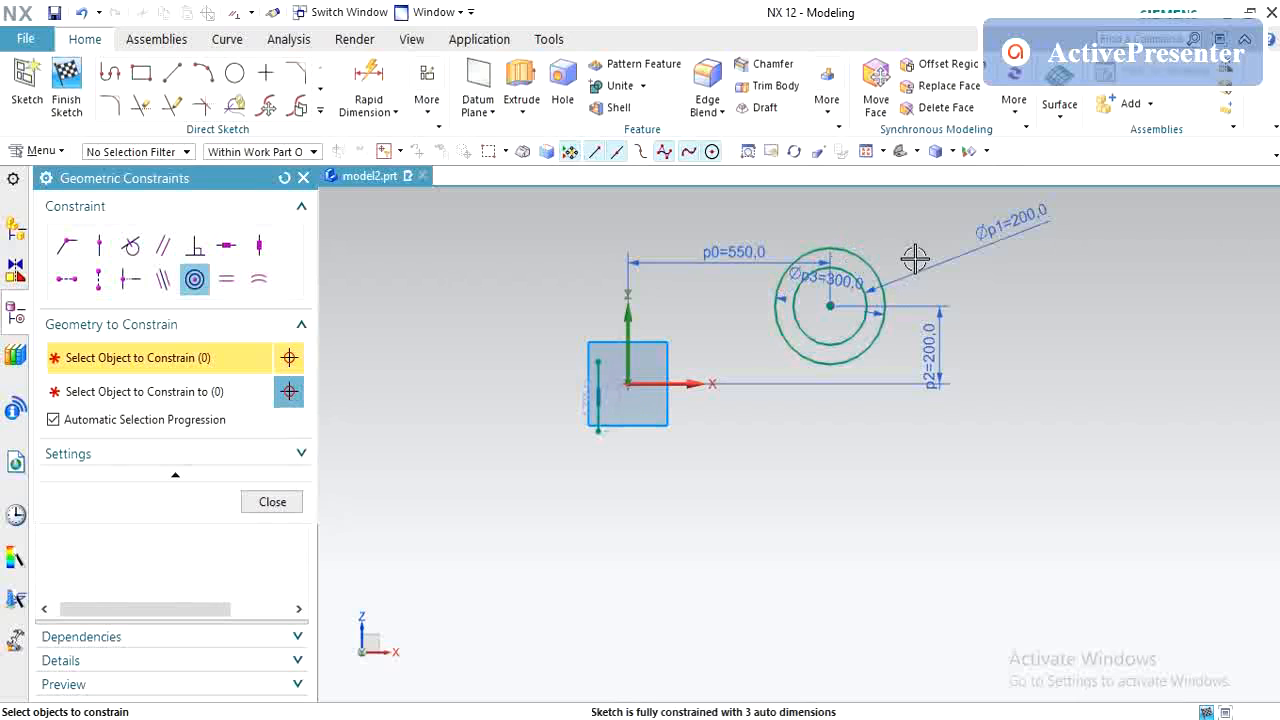
pyautogui.press('Escape')
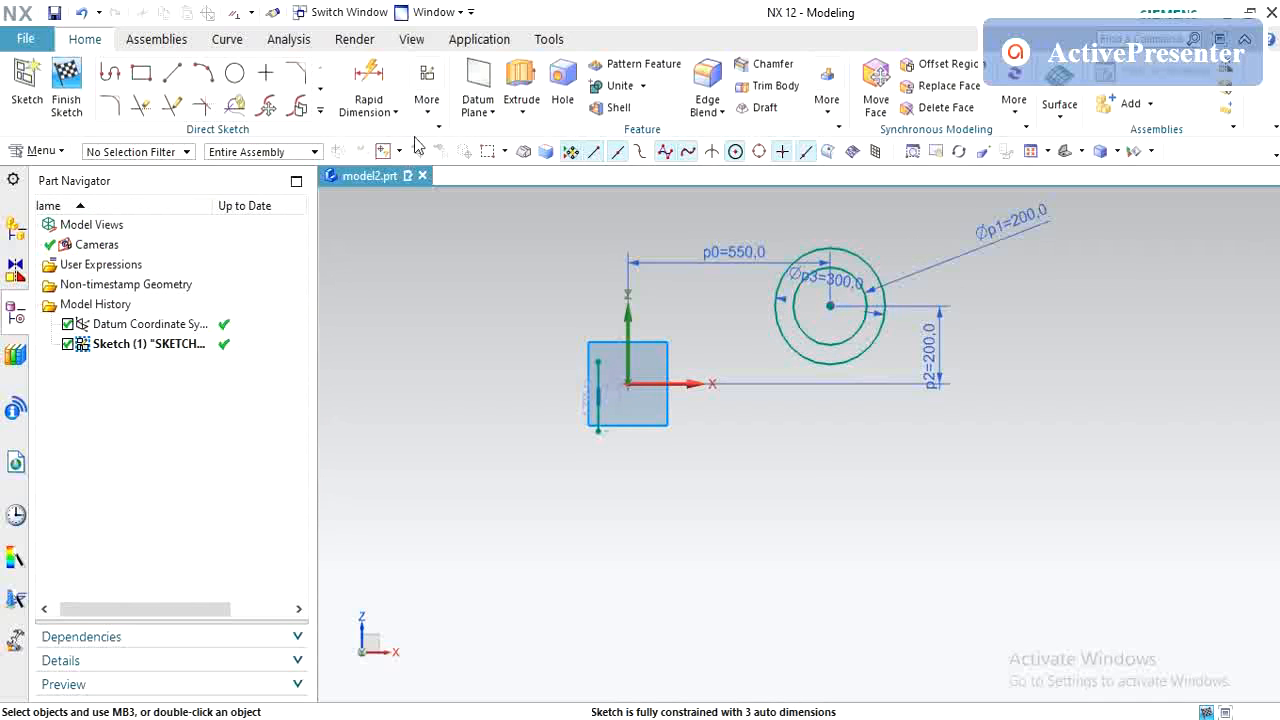
# - Set the horizontal distance between the origin and the concentric circles' centre to 600 mm
pyautogui.doubleClick(733, 253)
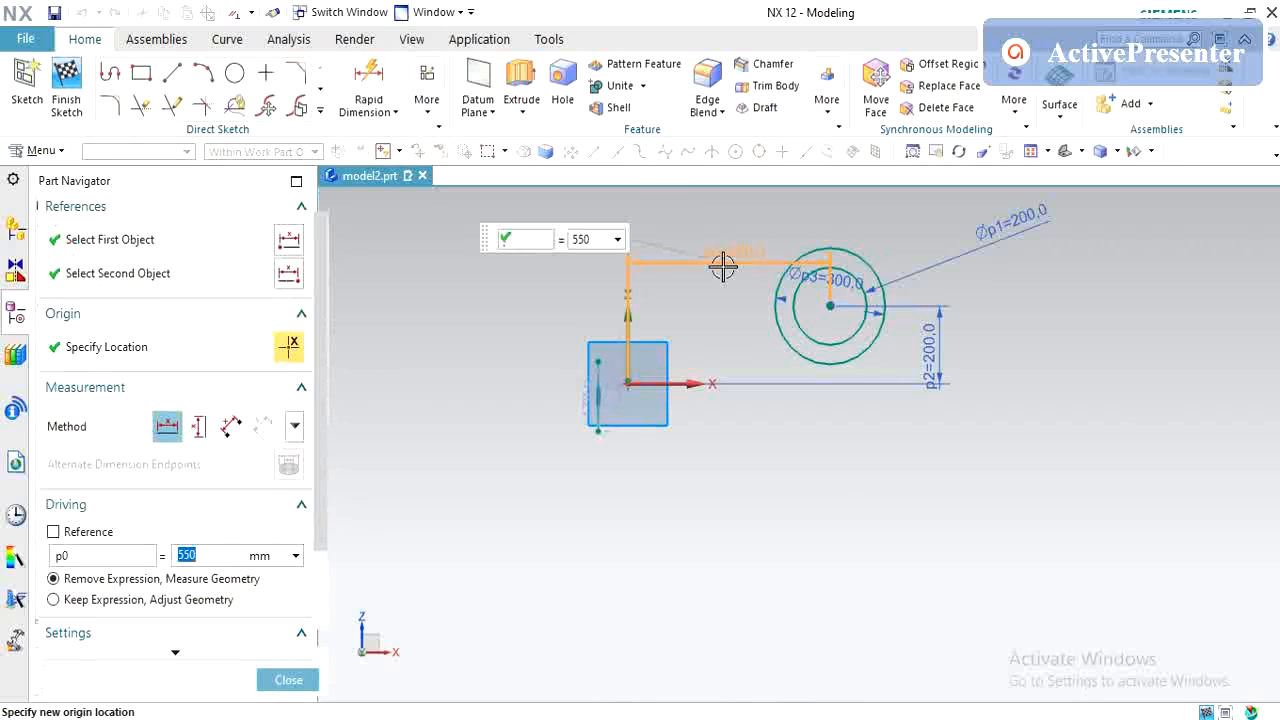
pyautogui.click(617, 241)
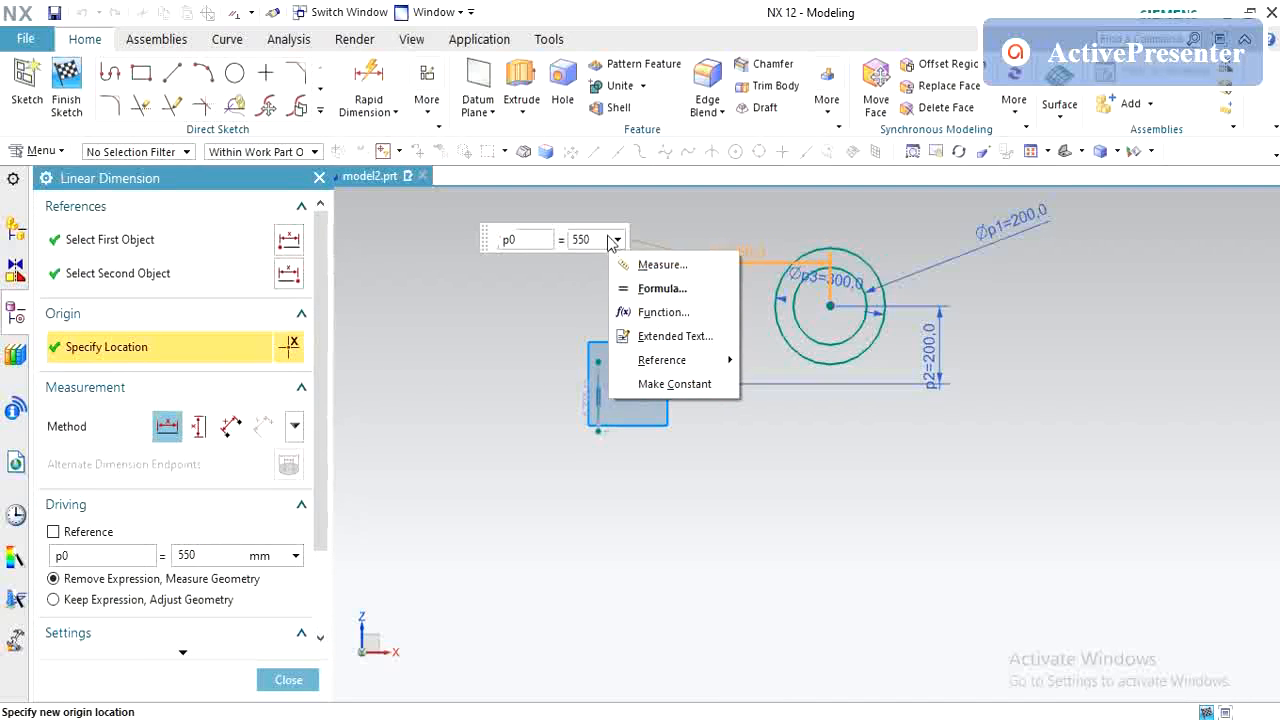
pyautogui.click(594, 241)
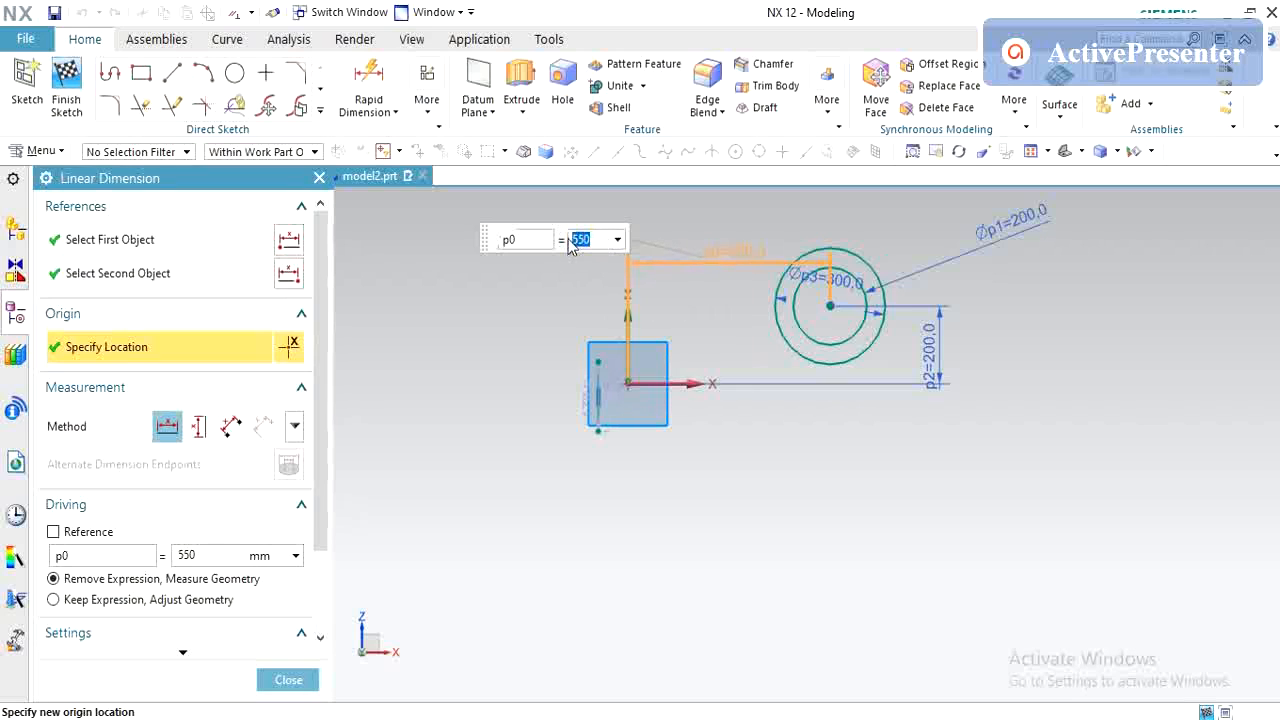
pyautogui.press('Return')
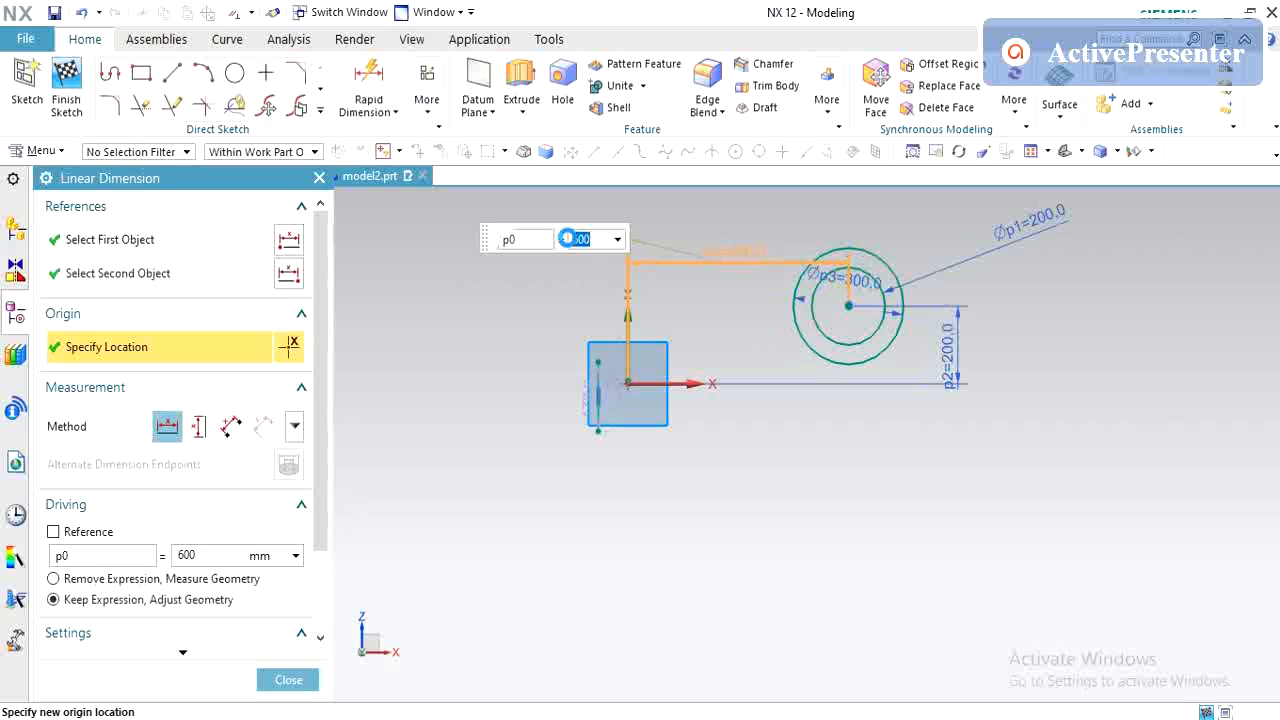
pyautogui.press('Escape')
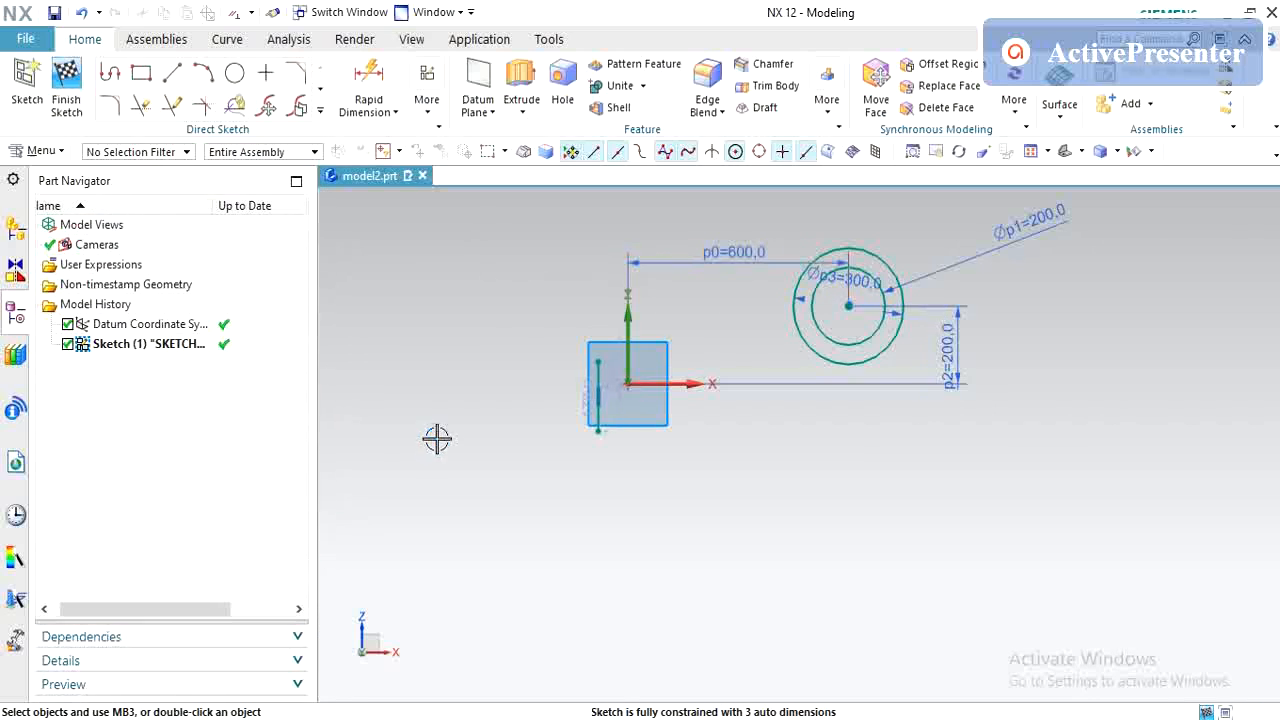
pyautogui.click(425, 112)
pyautogui.click(470, 242)
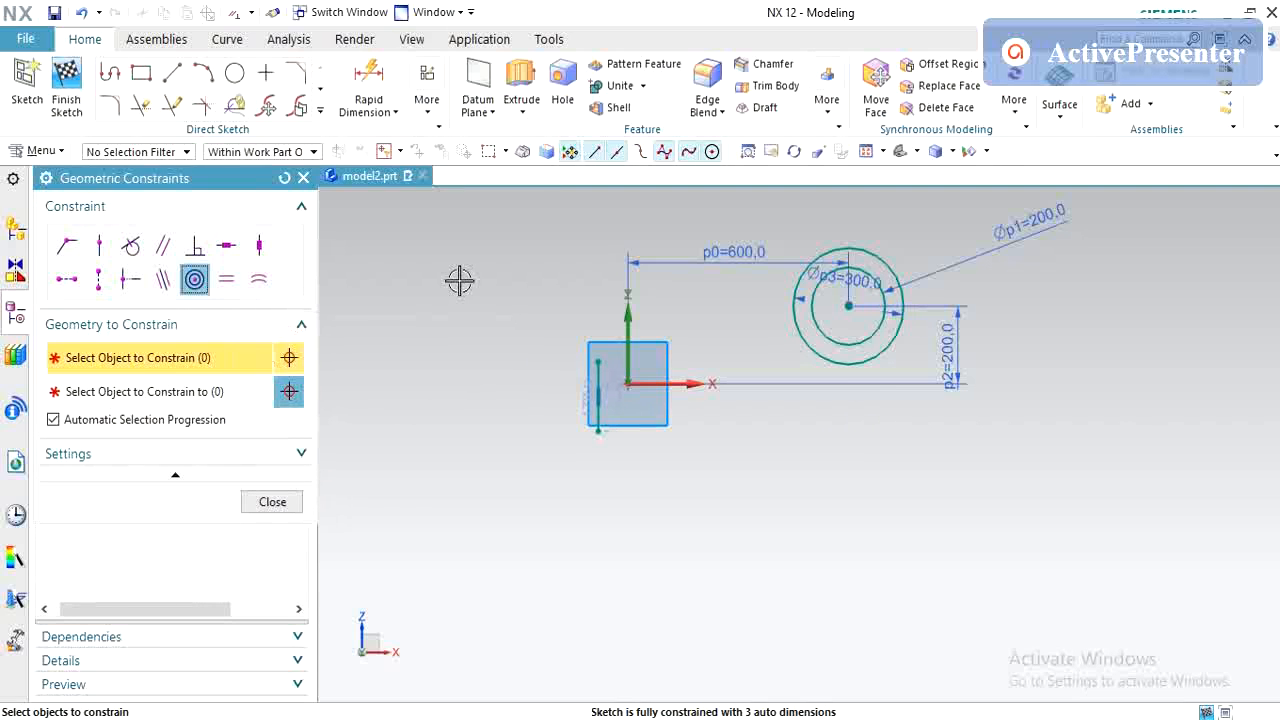
pyautogui.press('Escape')
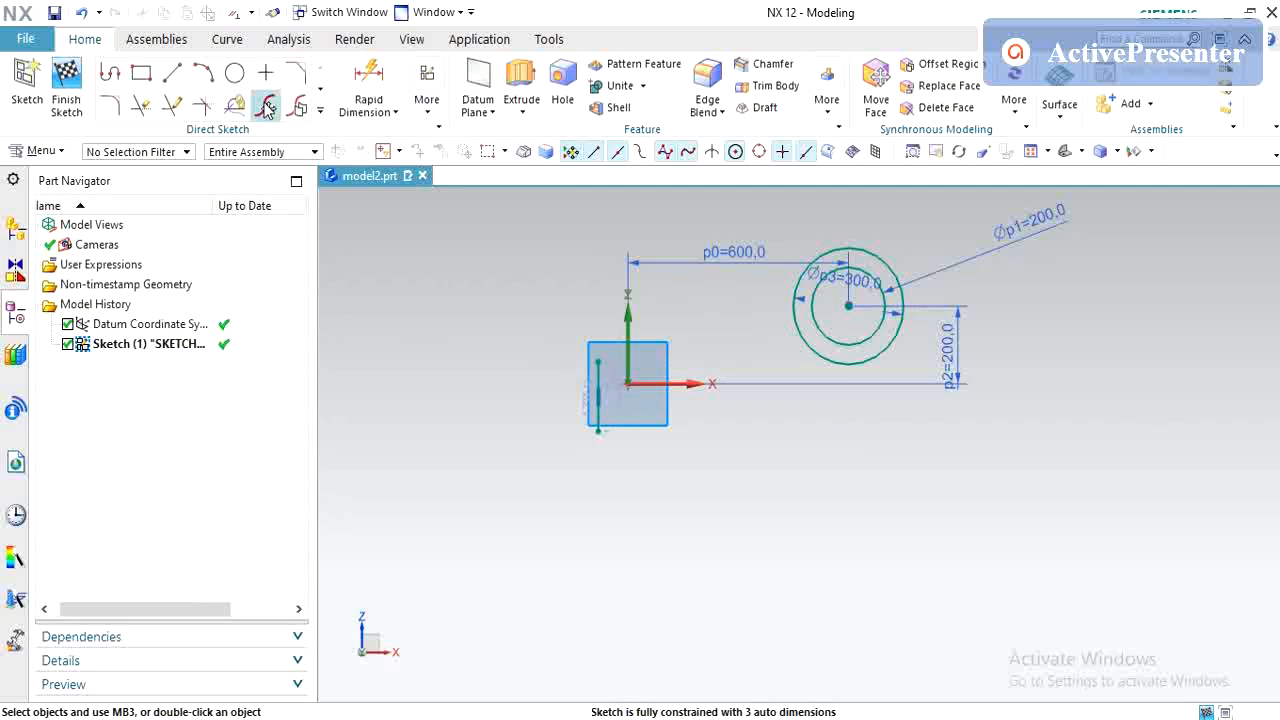
# - Sketch two horizontal lines below the origin, the upper about 950 mm long and the lower about 880 mm long
pyautogui.click(172, 72)
pyautogui.click(622, 473)
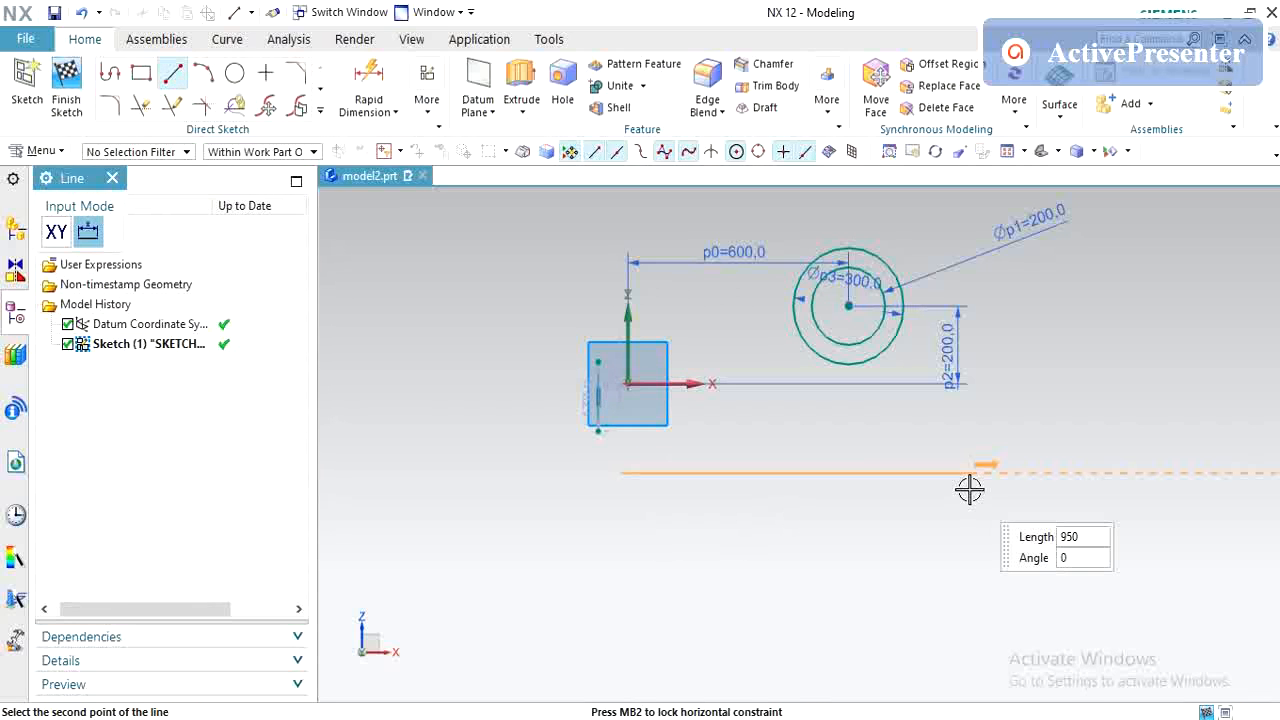
pyautogui.click(969, 489)
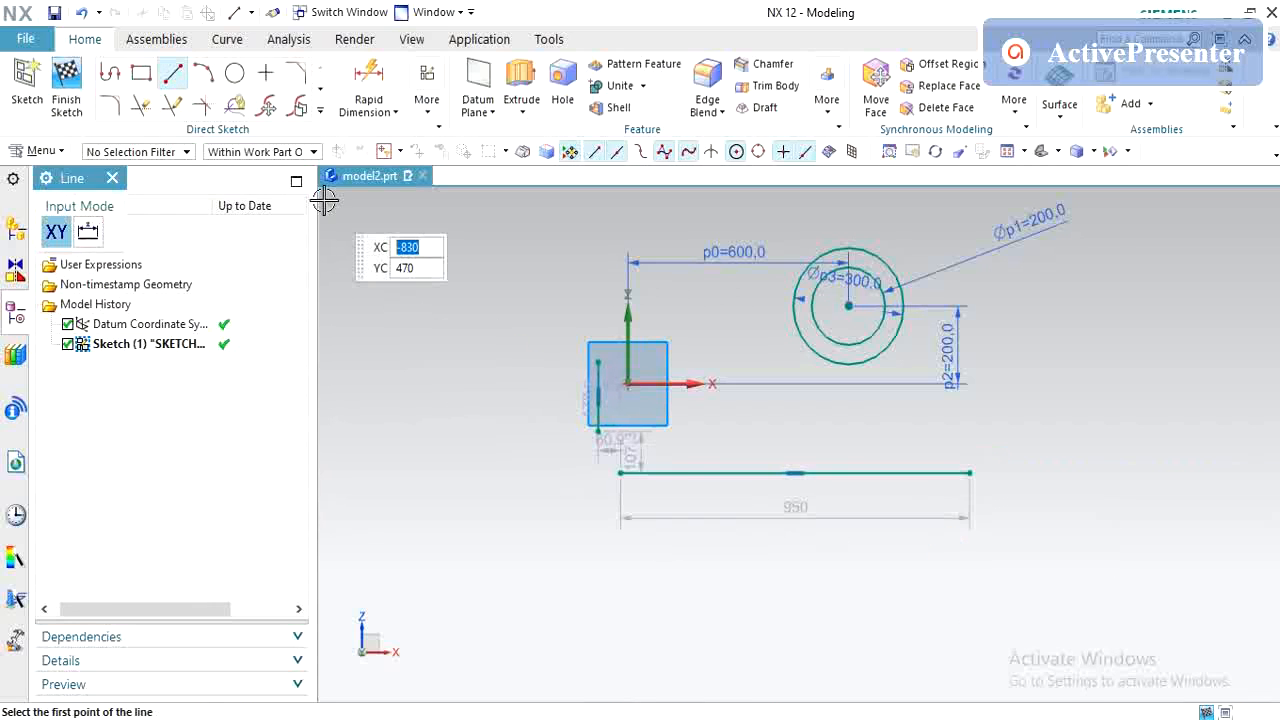
pyautogui.press('Escape')
pyautogui.click(172, 72)
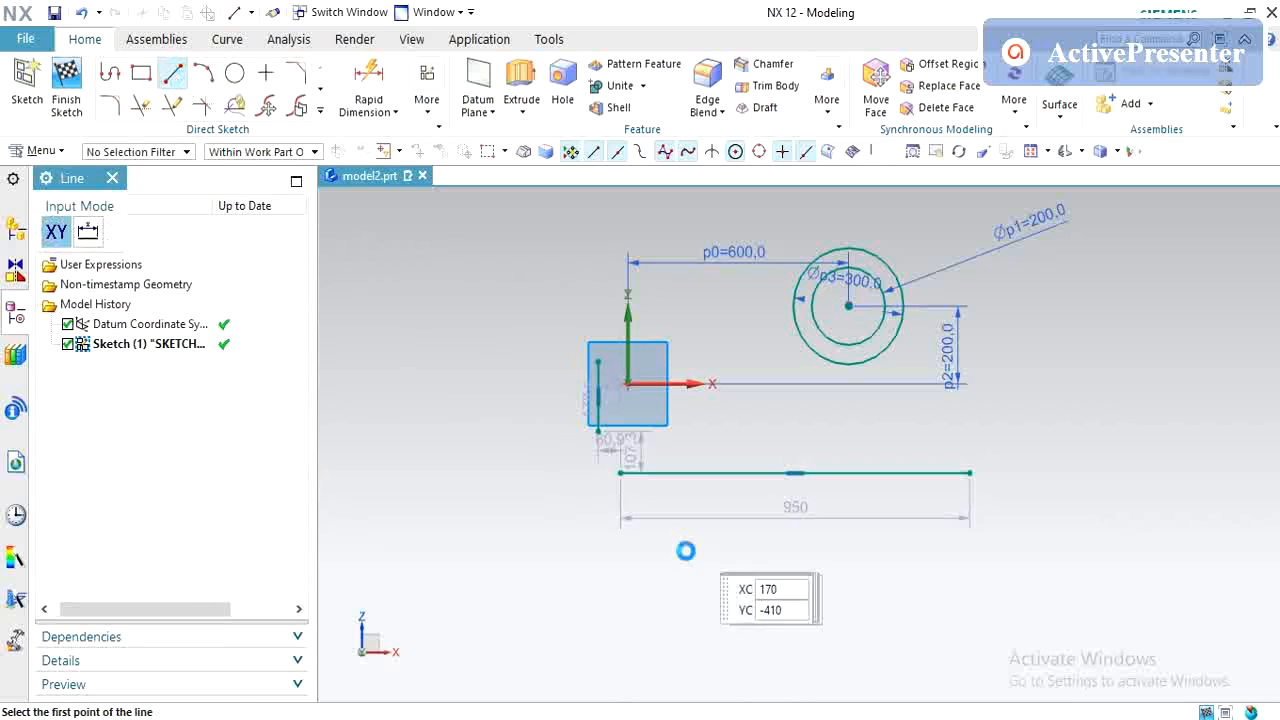
pyautogui.click(642, 566)
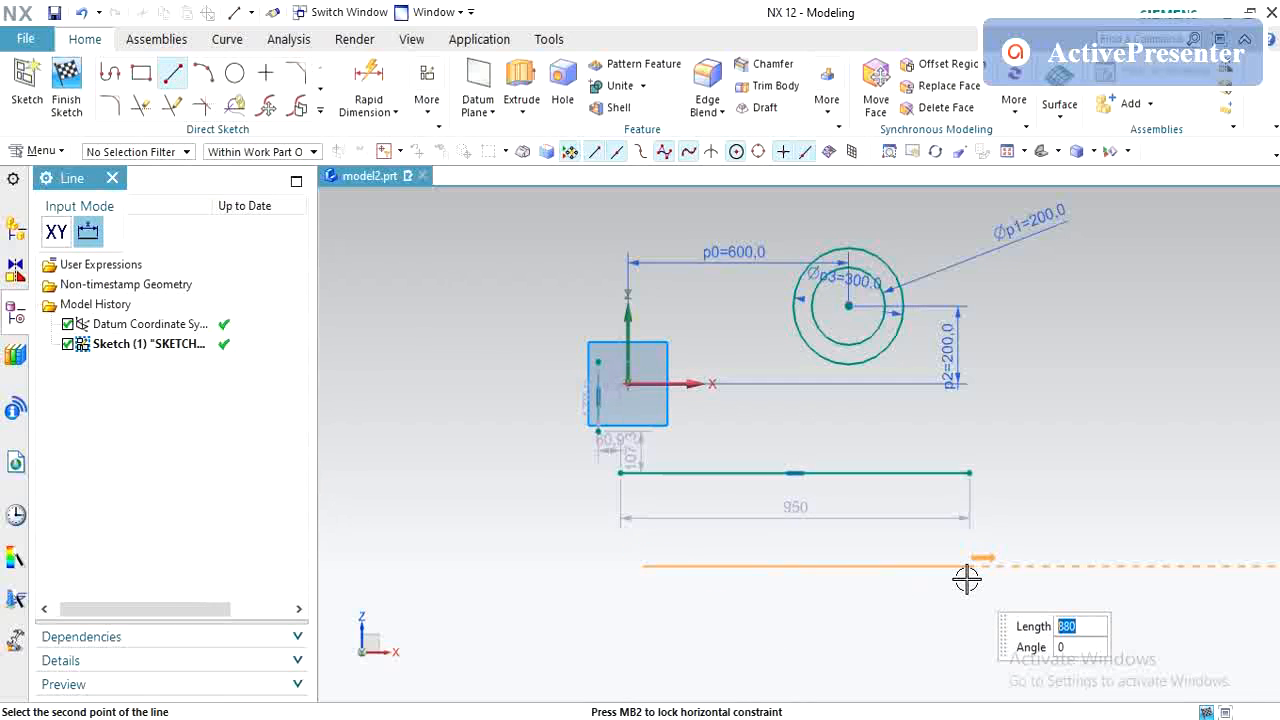
pyautogui.click(966, 566)
pyautogui.press('Escape')
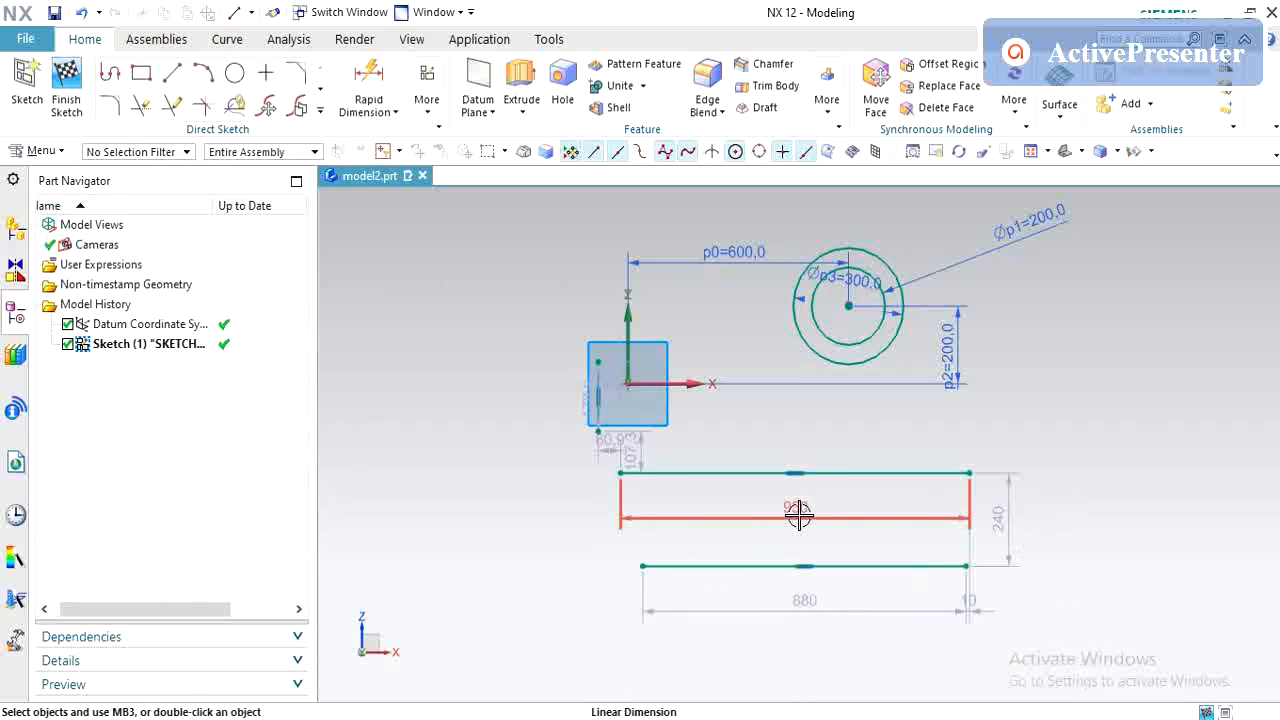
# - Set the length of the upper horizontal line to 500 mm and the lower one to 700 mm
pyautogui.doubleClick(799, 513)
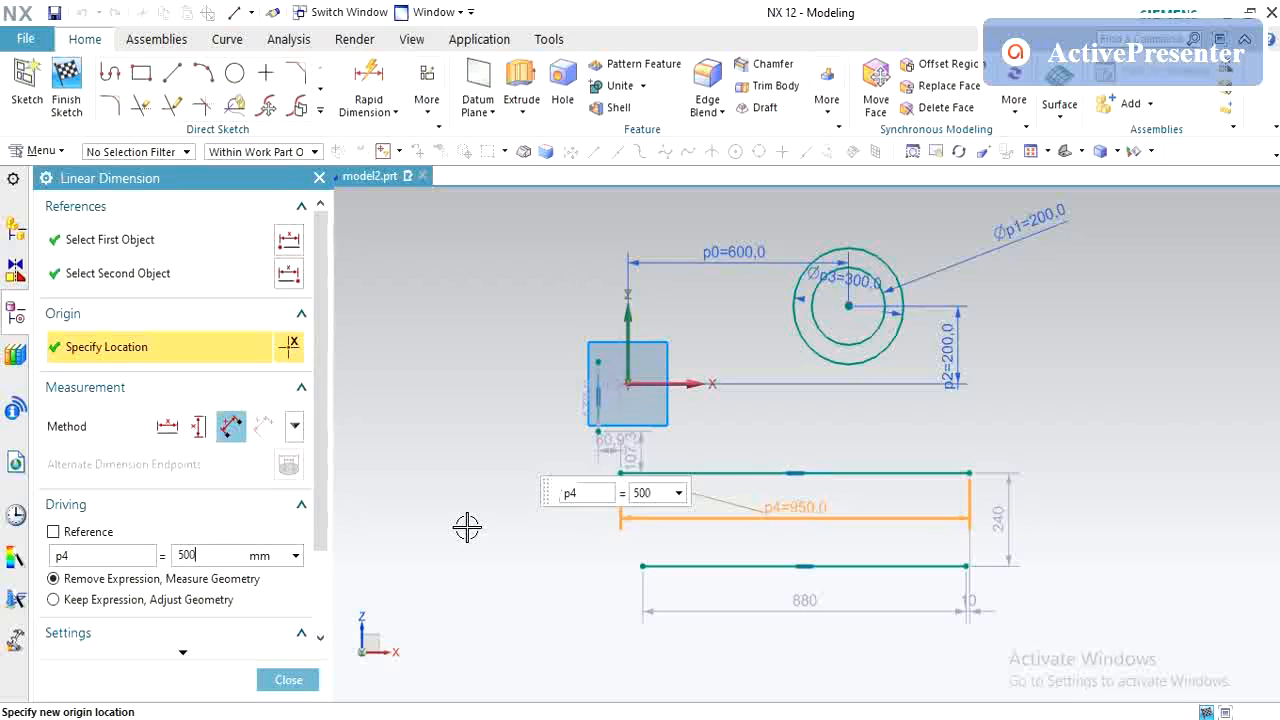
pyautogui.press('Return')
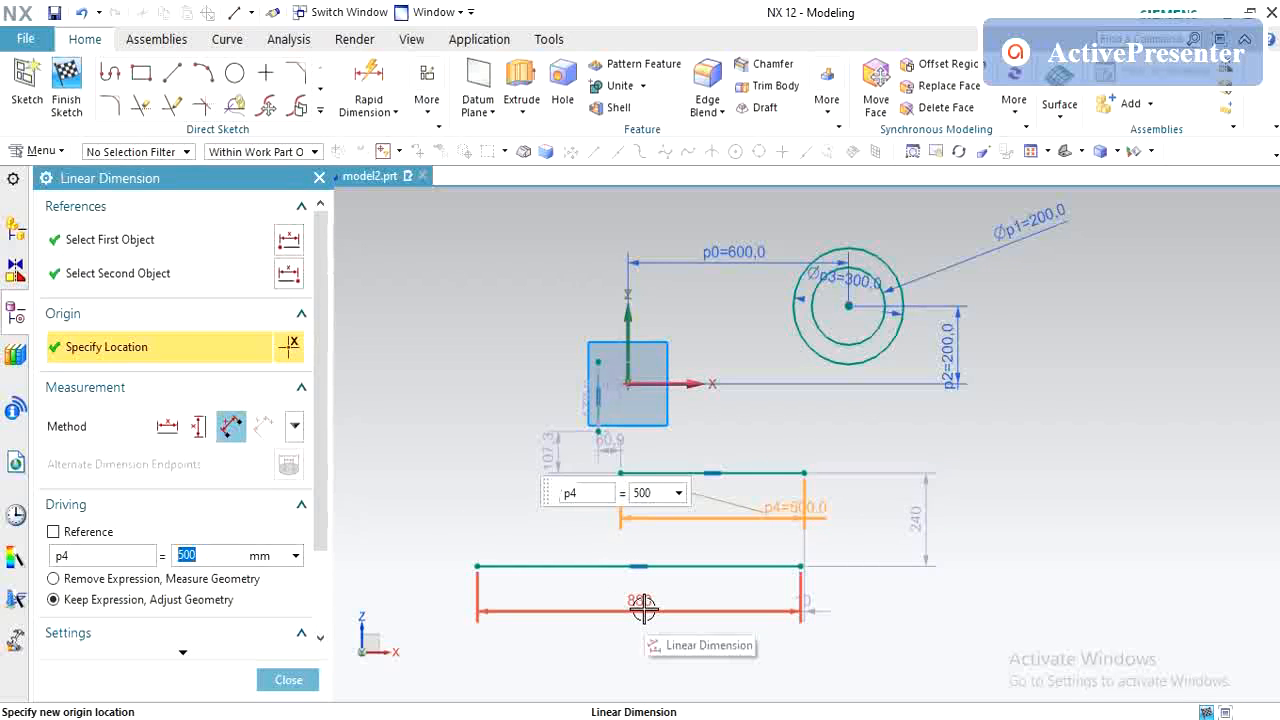
pyautogui.doubleClick(643, 608)
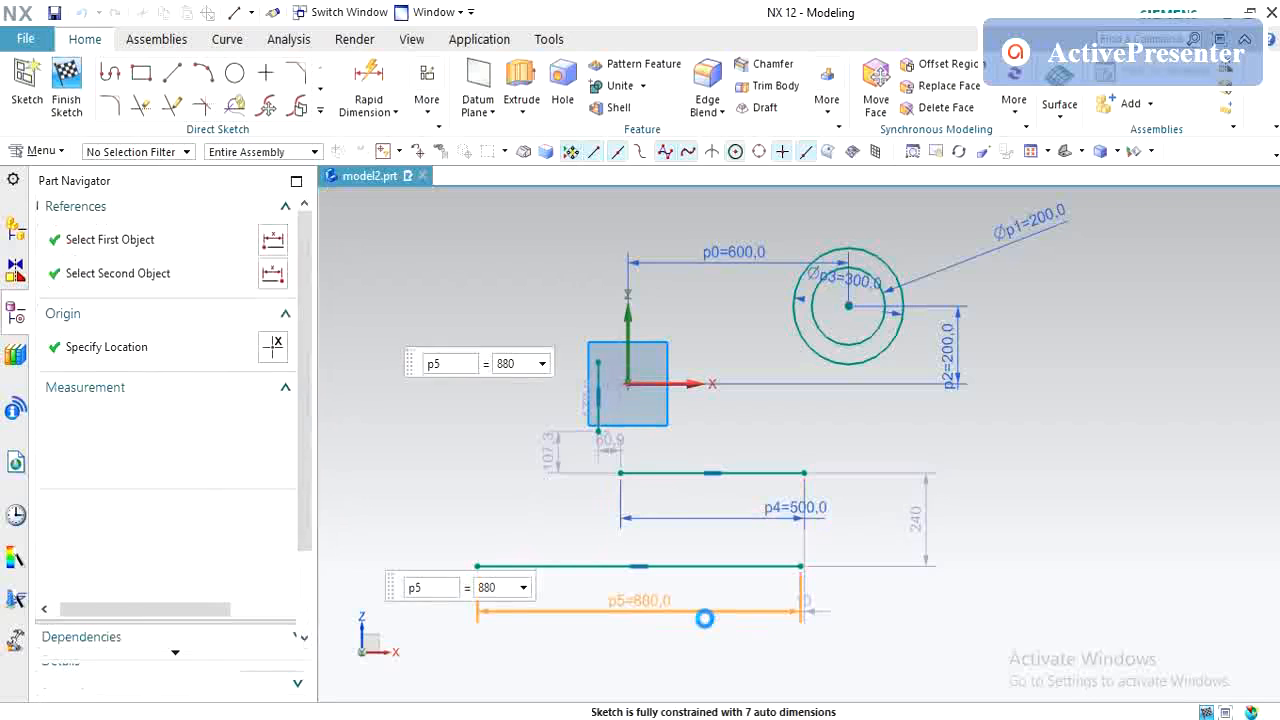
pyautogui.write('7')
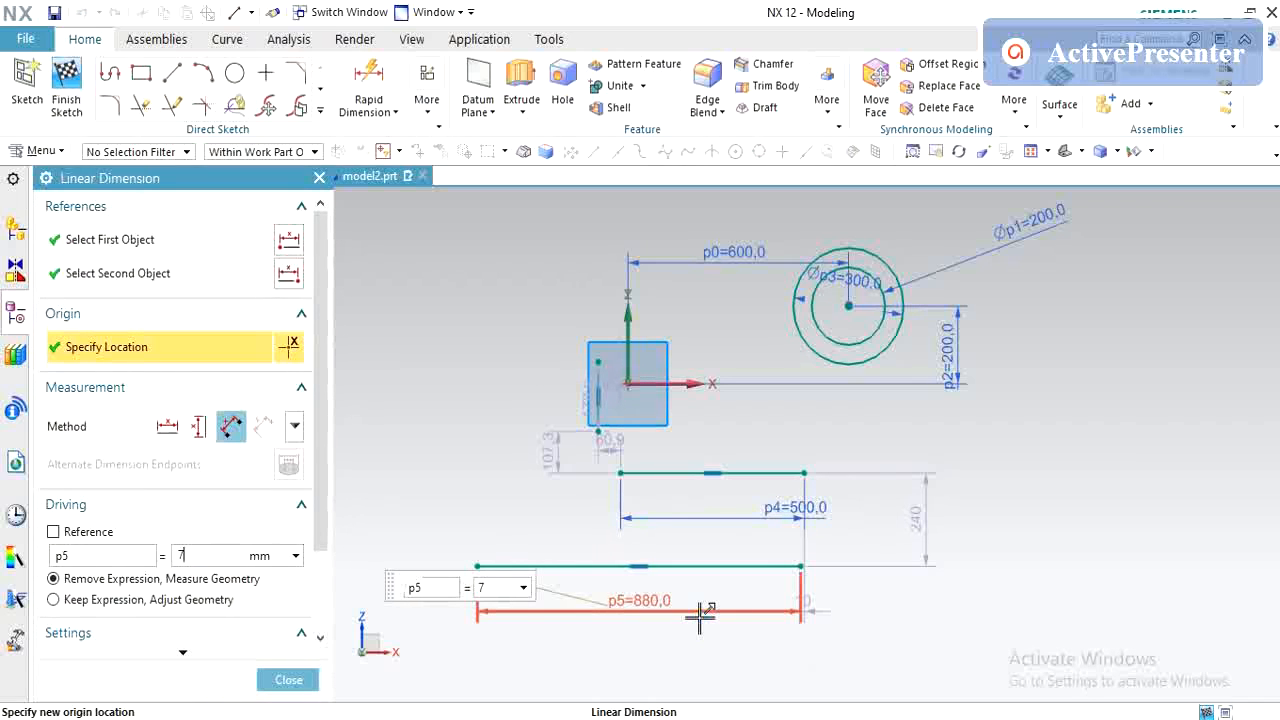
pyautogui.write('00')
pyautogui.press('Return')
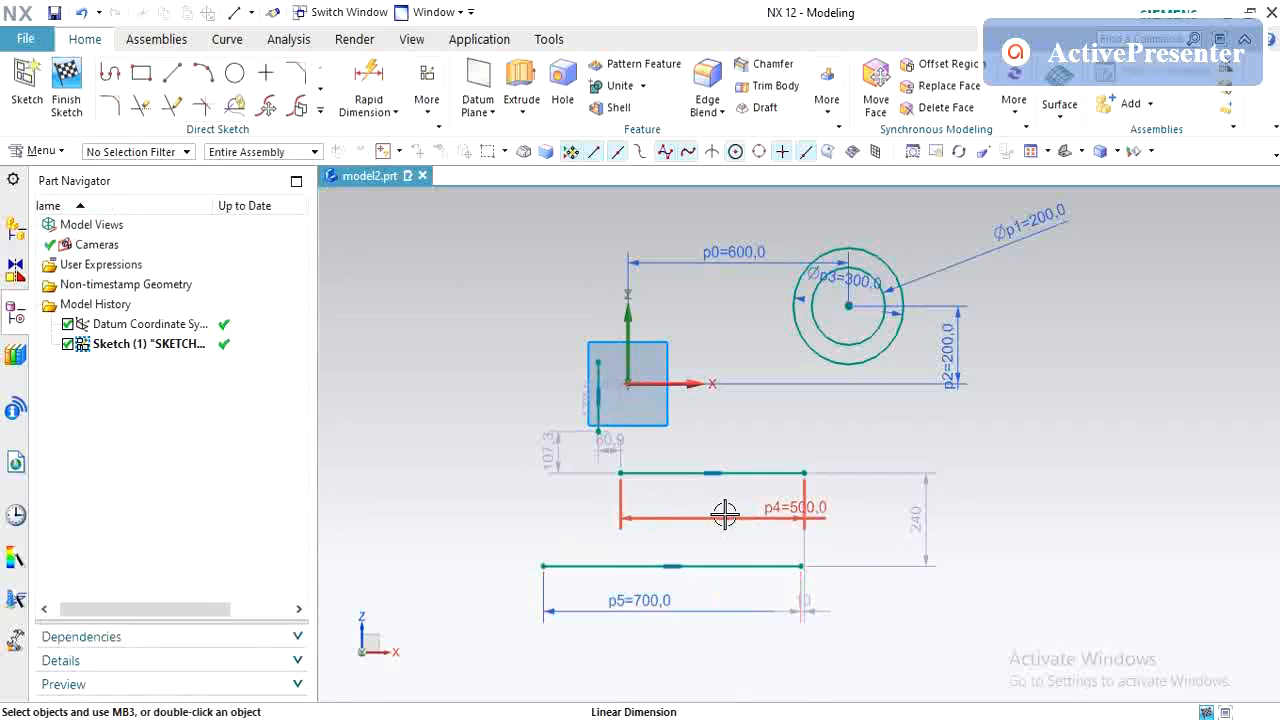
# - Try to apply an Equal Length geometric constraint between the lower 700 mm line and the upper 500 mm line
pyautogui.click(427, 106)
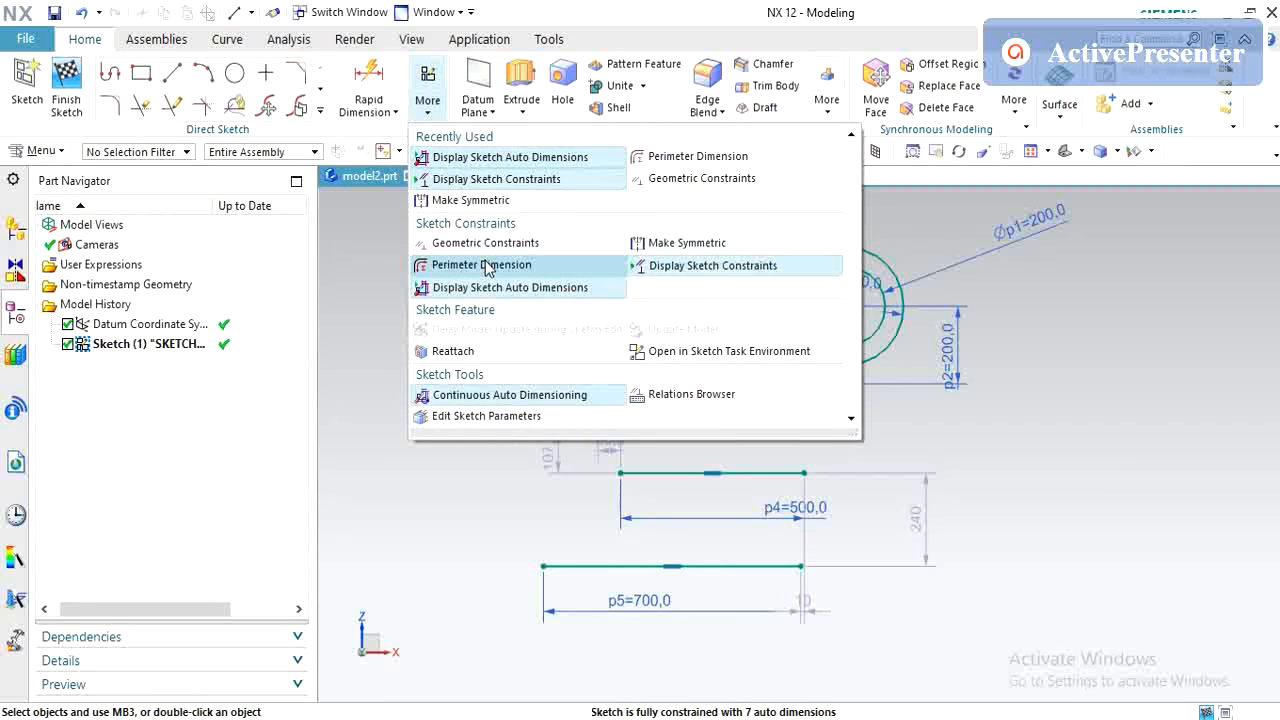
pyautogui.click(487, 244)
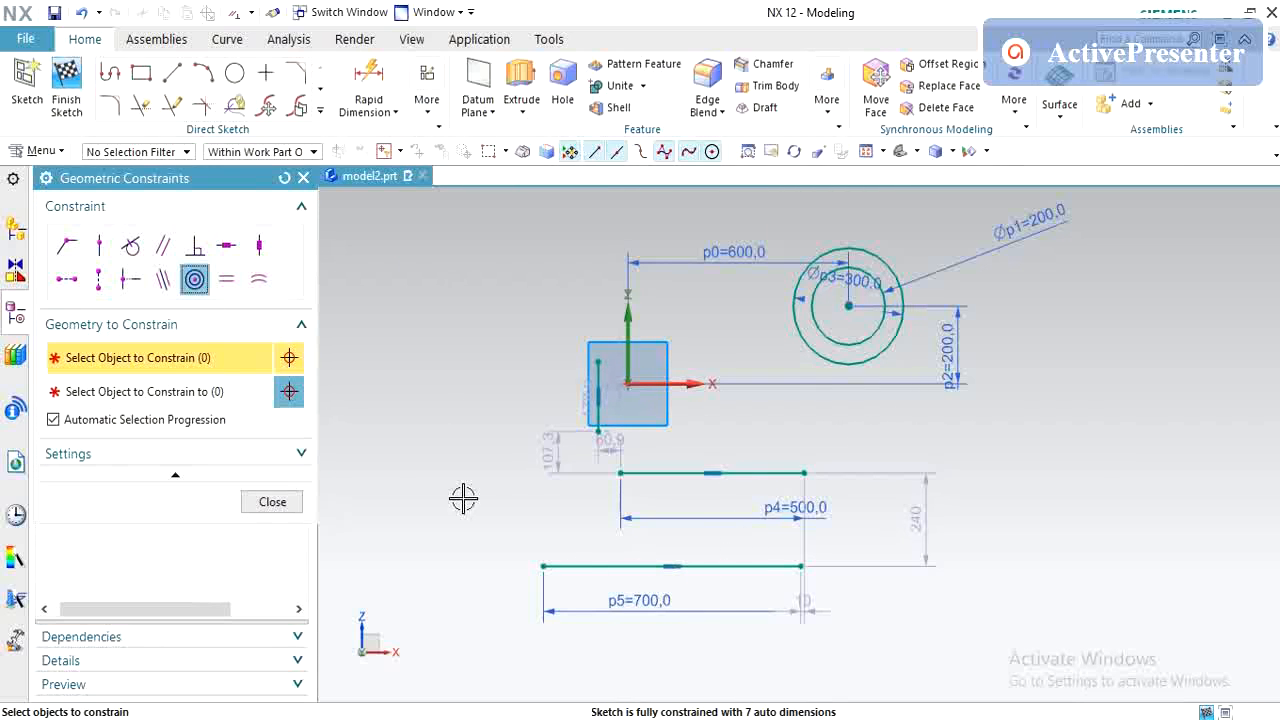
pyautogui.click(227, 281)
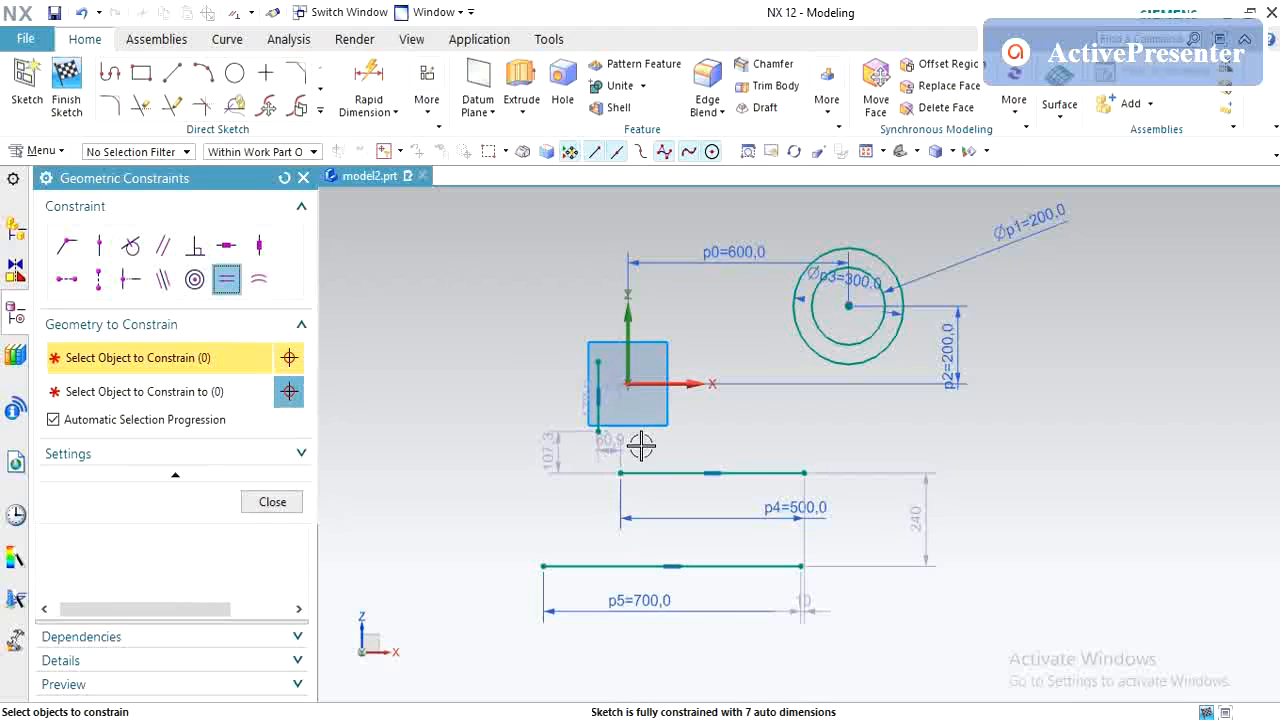
pyautogui.click(637, 566)
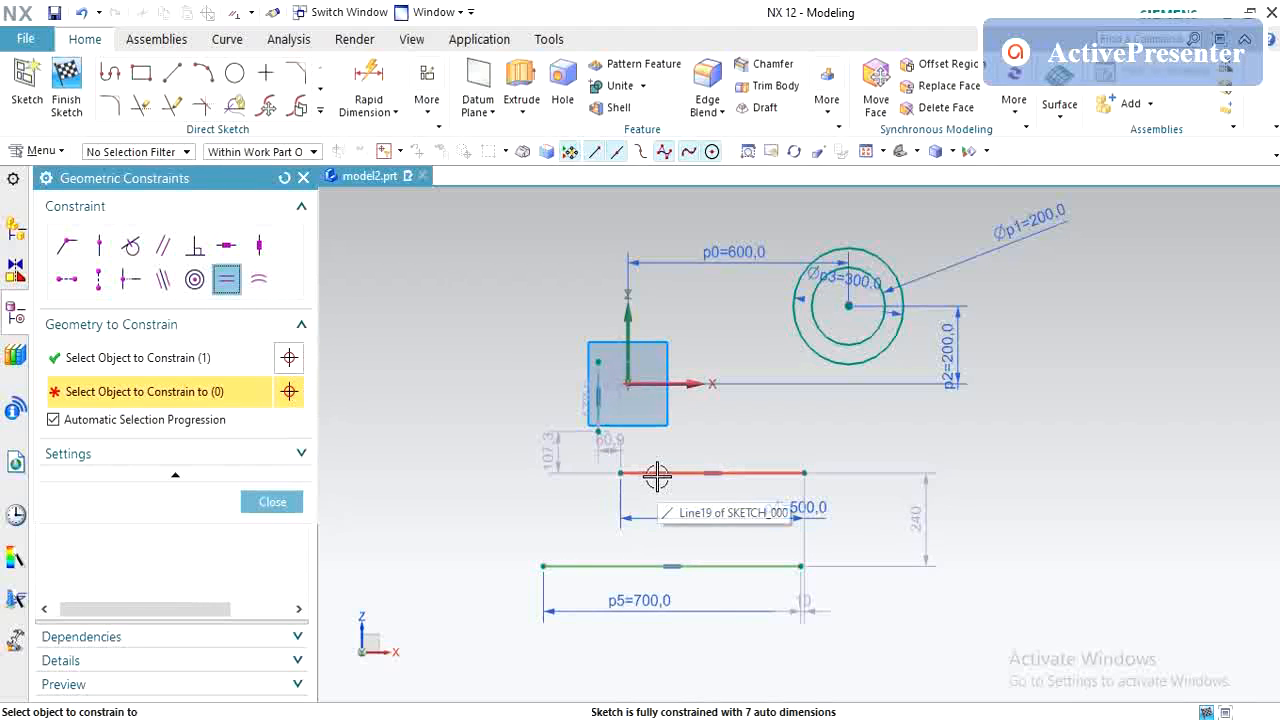
pyautogui.click(656, 474)
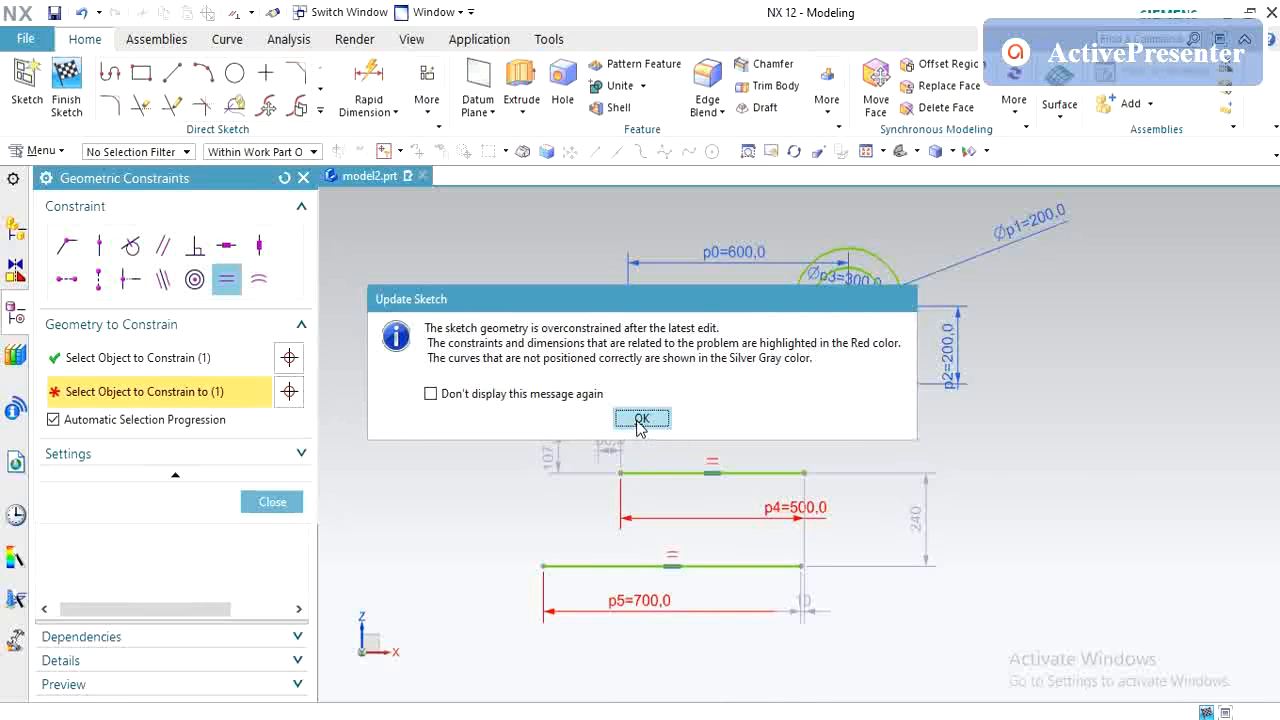
# - Delete the 700 mm length dimension from the lower horizontal line
pyautogui.click(642, 420)
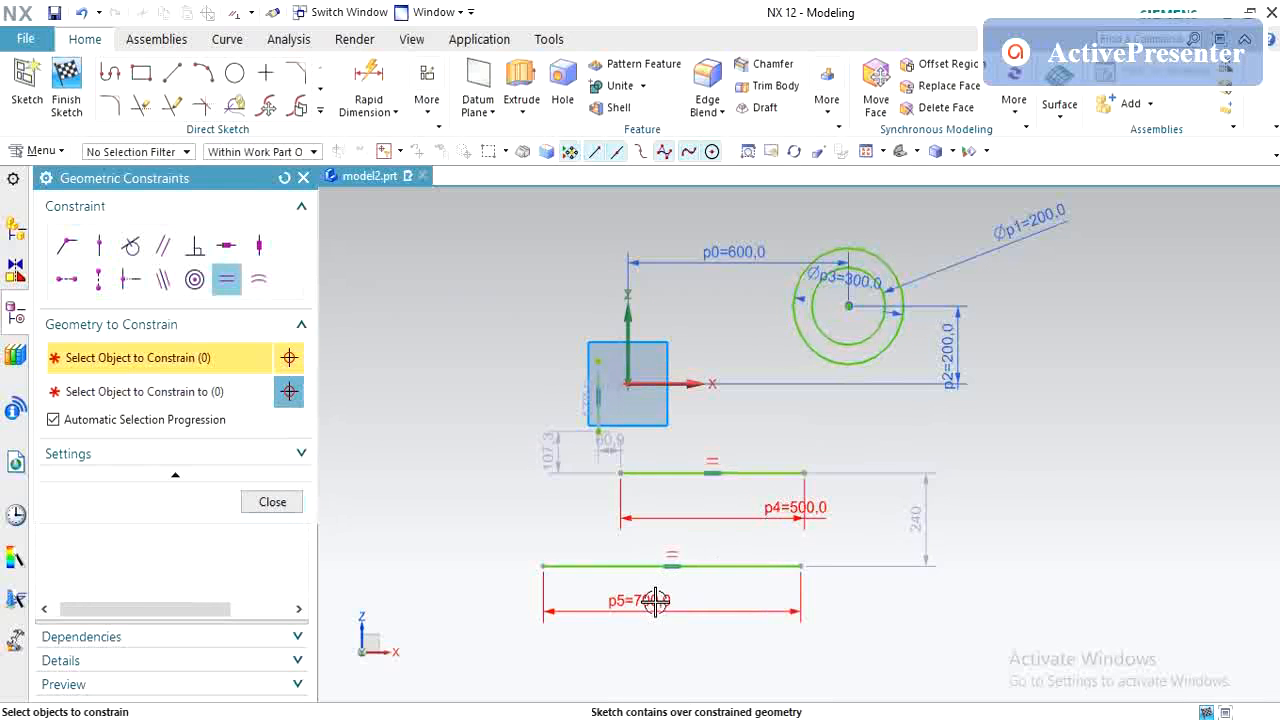
pyautogui.press('Escape')
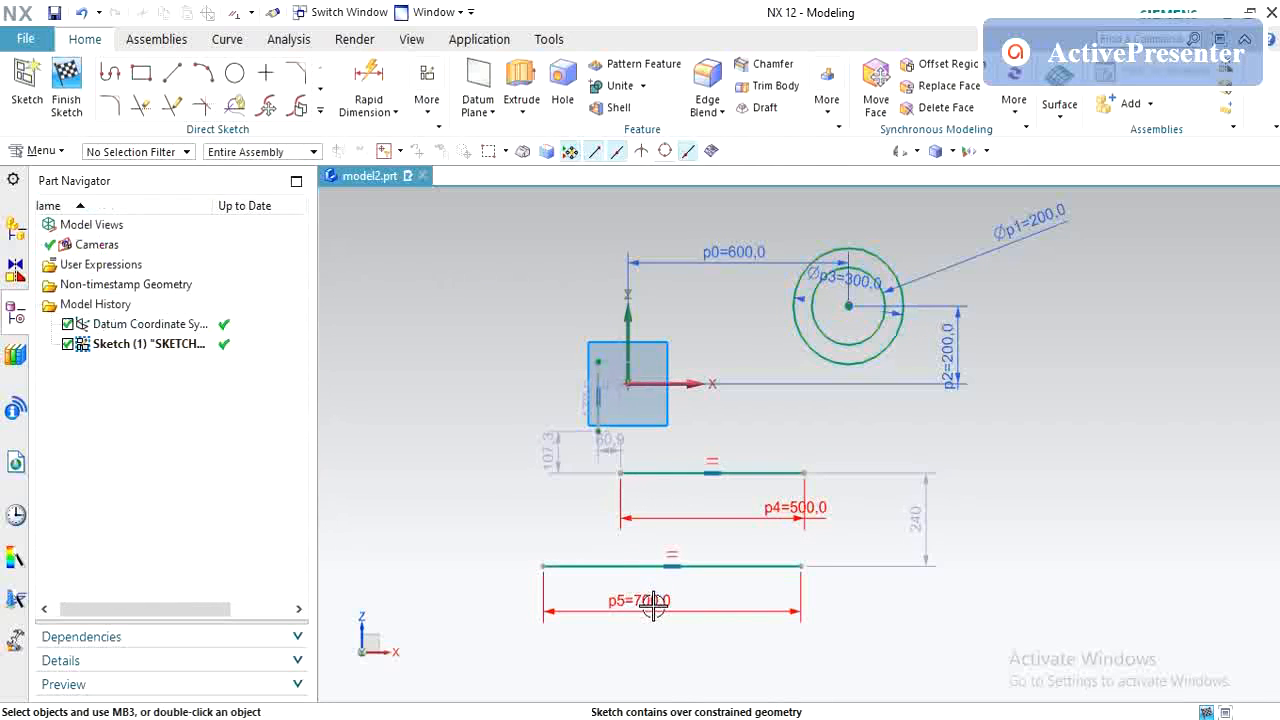
pyautogui.click(648, 601)
pyautogui.press('Delete')
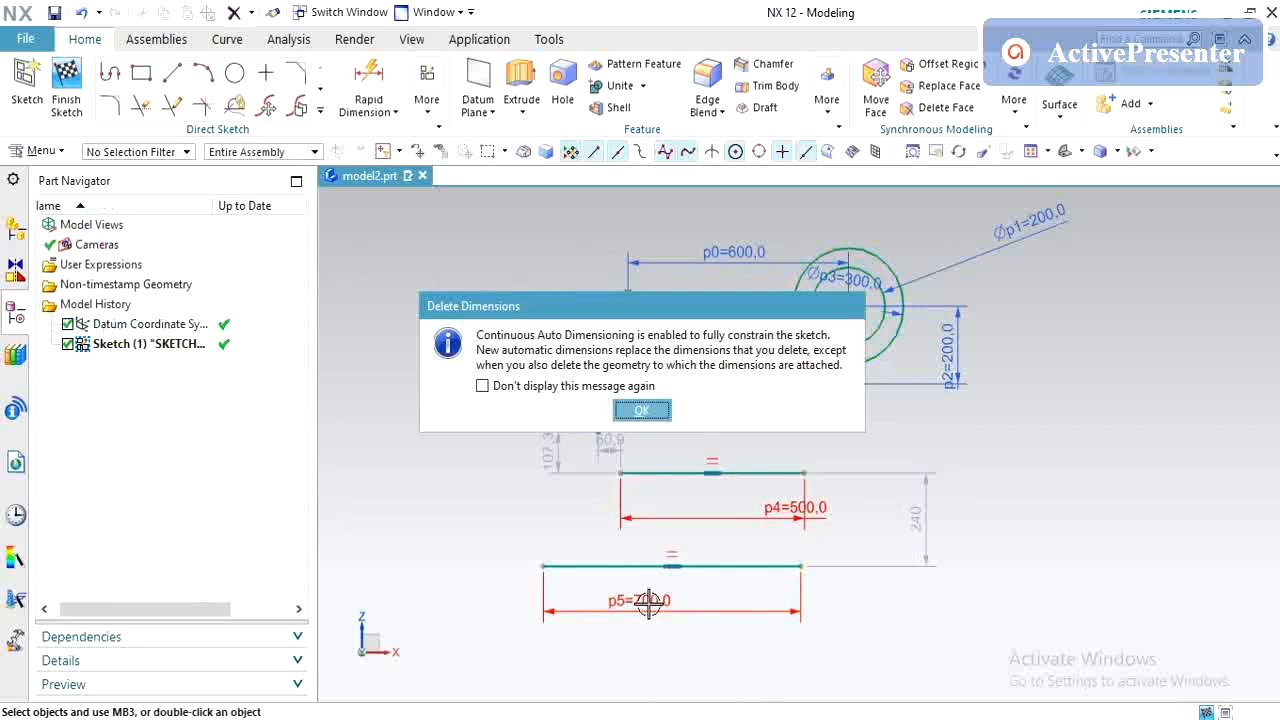
pyautogui.click(641, 412)
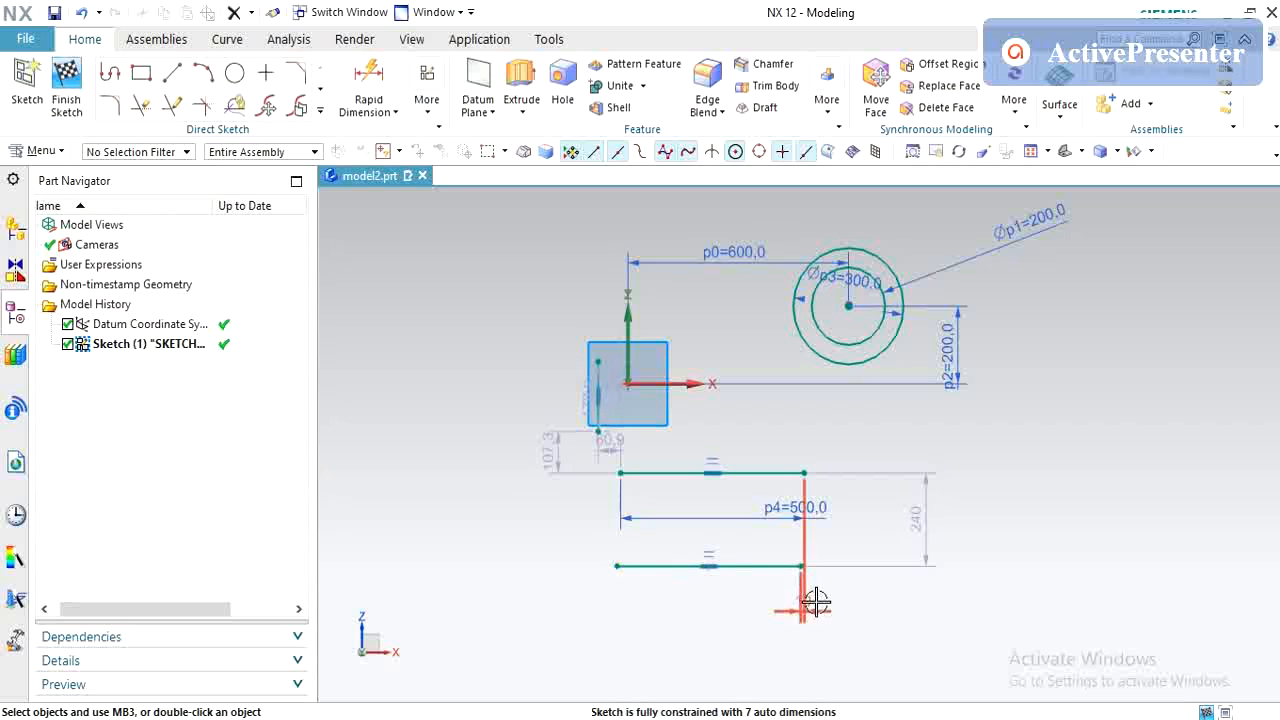
# - Remove the Equal Length constraint between the two horizontal lines and stretch the lower line to about 768 mm
pyautogui.click(711, 464)
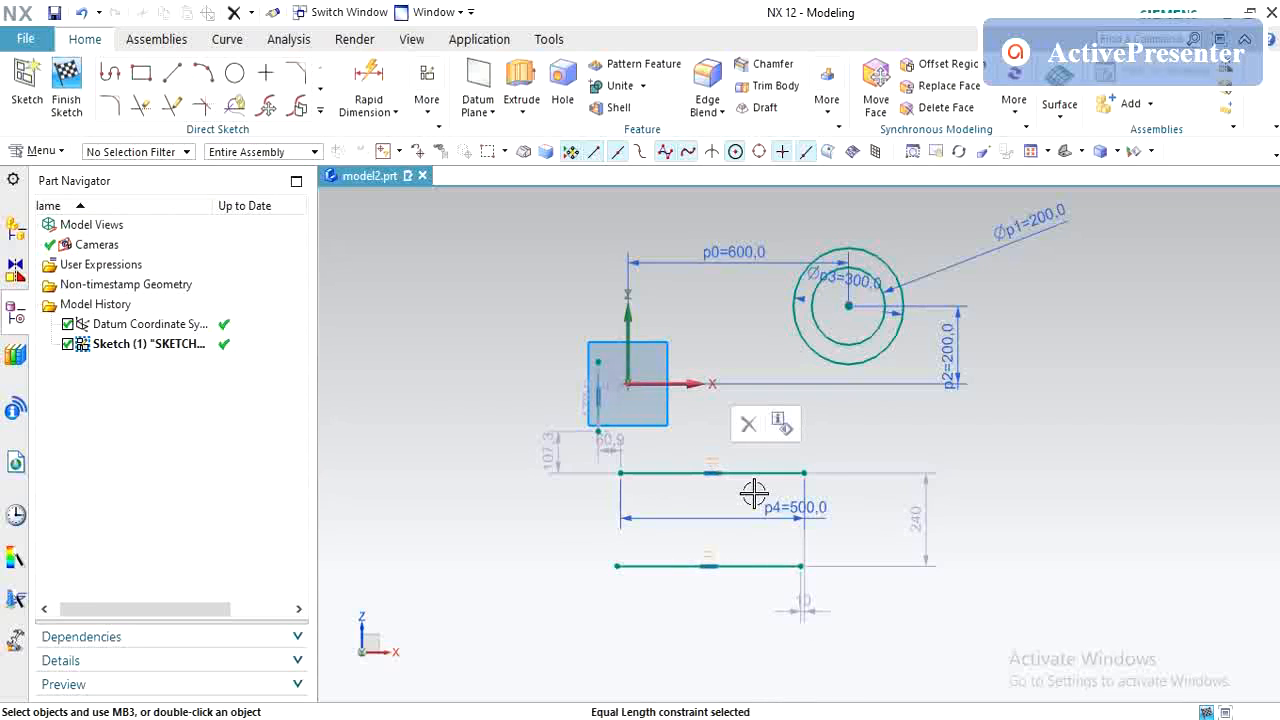
pyautogui.click(748, 424)
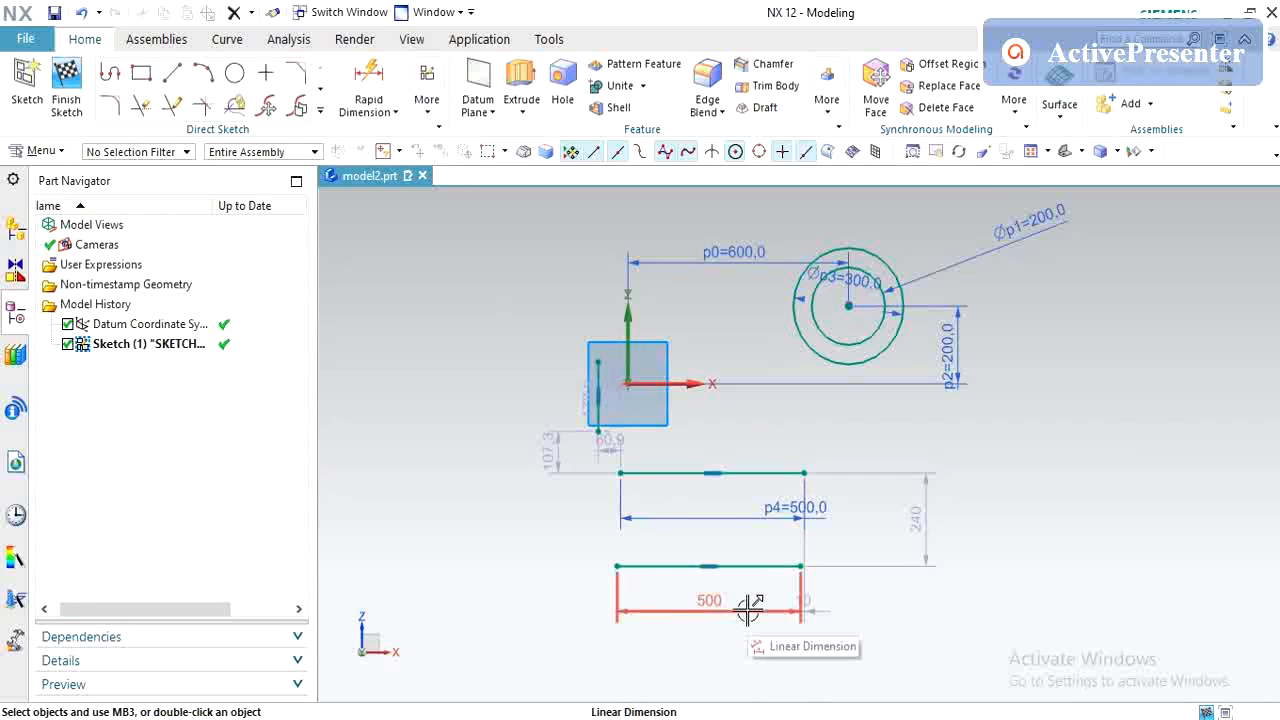
pyautogui.moveTo(614, 566); pyautogui.dragTo(517, 566)
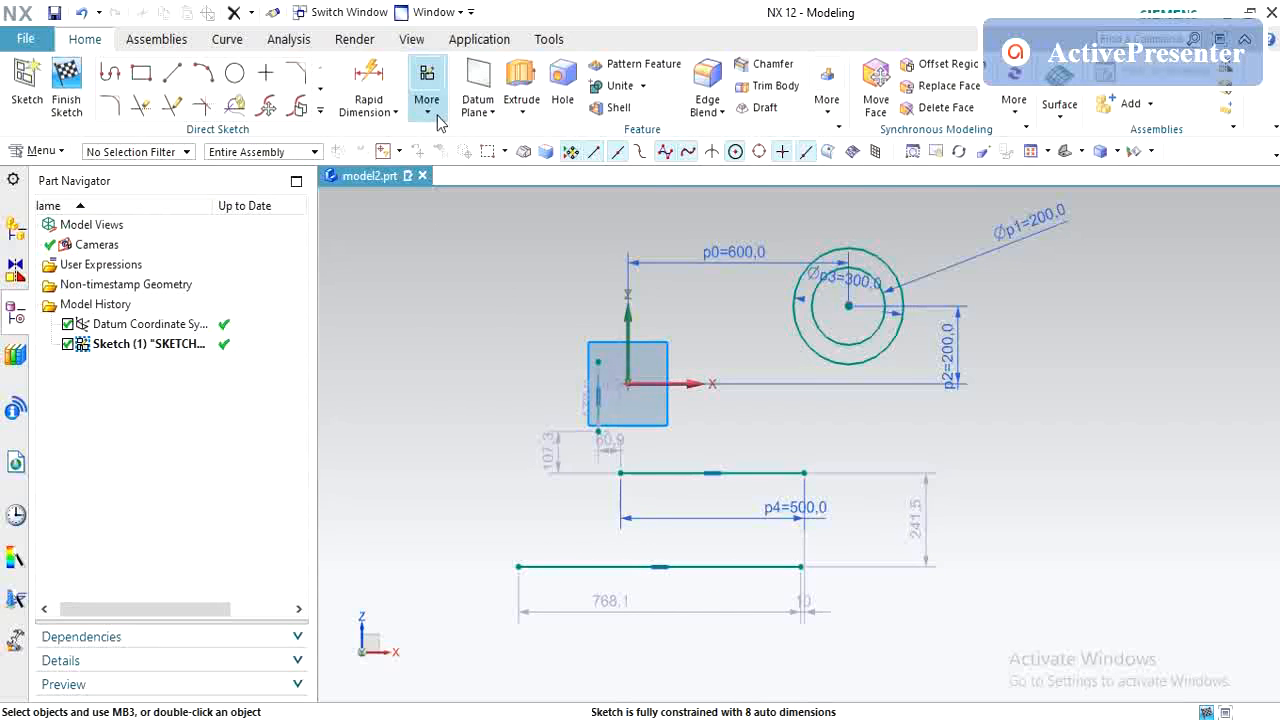
# - Apply an Equal Length geometric constraint between the upper 500 mm line and the lower line
pyautogui.click(431, 108)
pyautogui.click(470, 245)
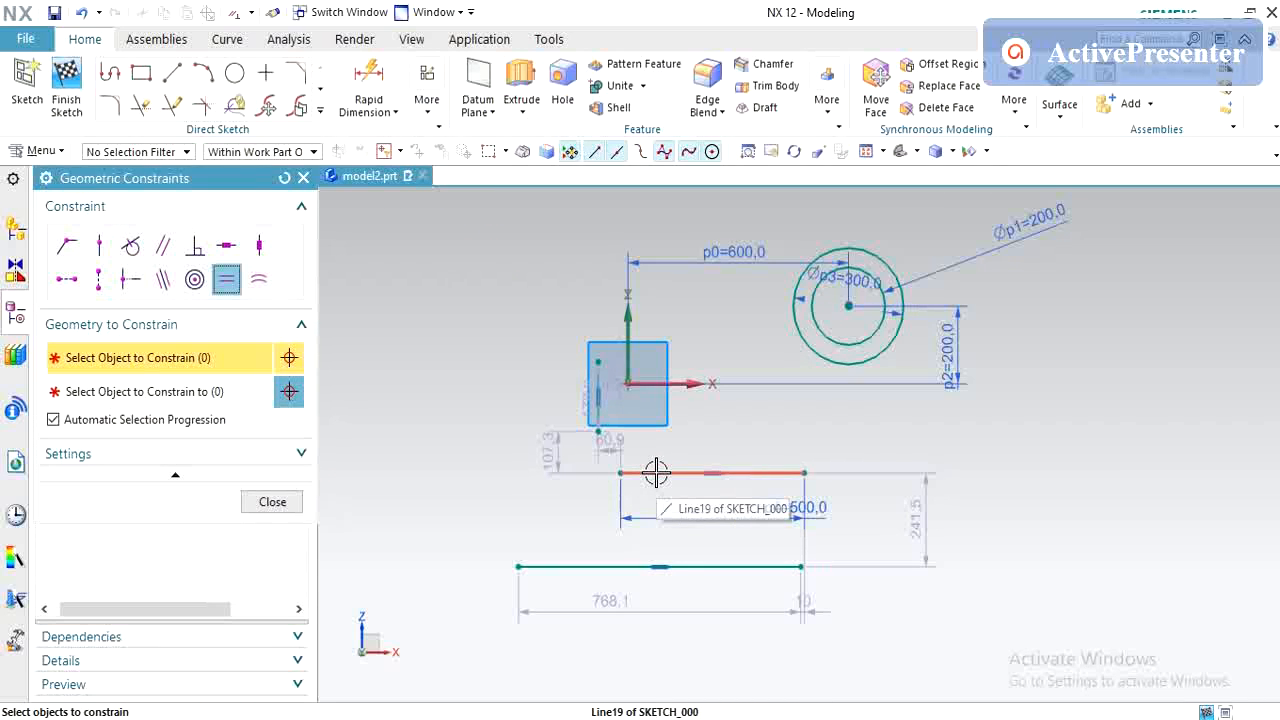
pyautogui.click(657, 474)
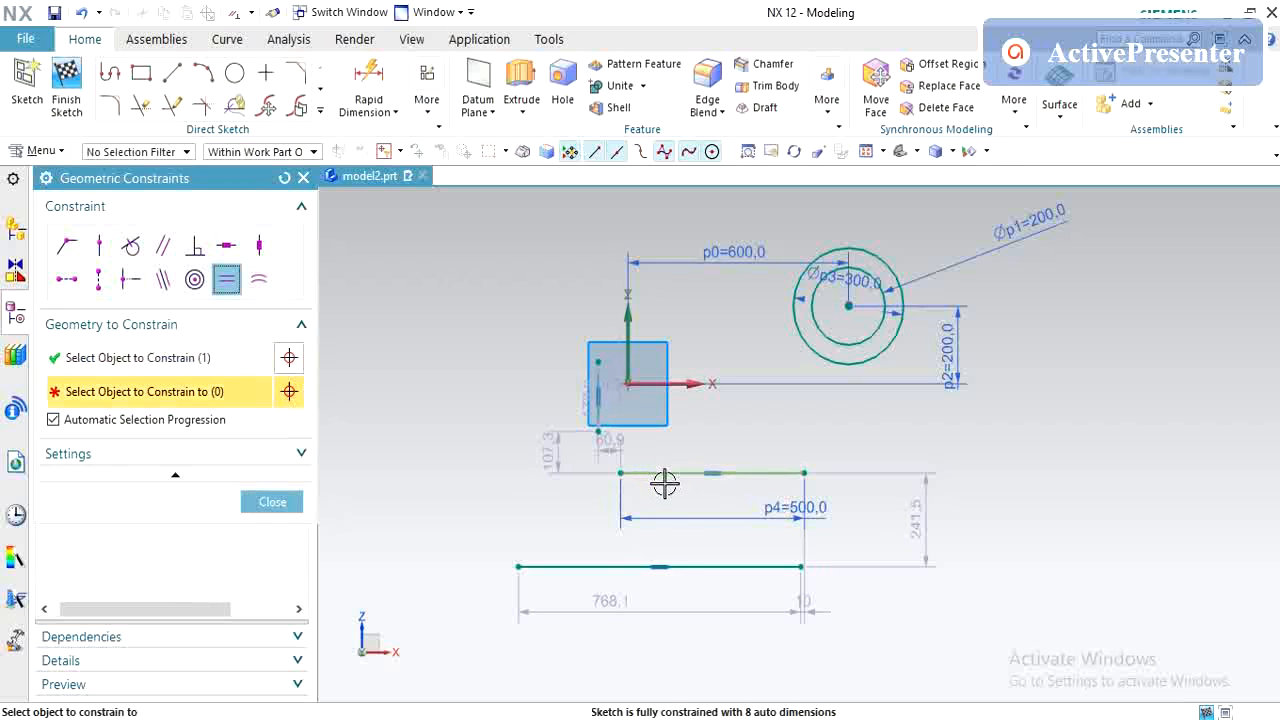
pyautogui.click(600, 567)
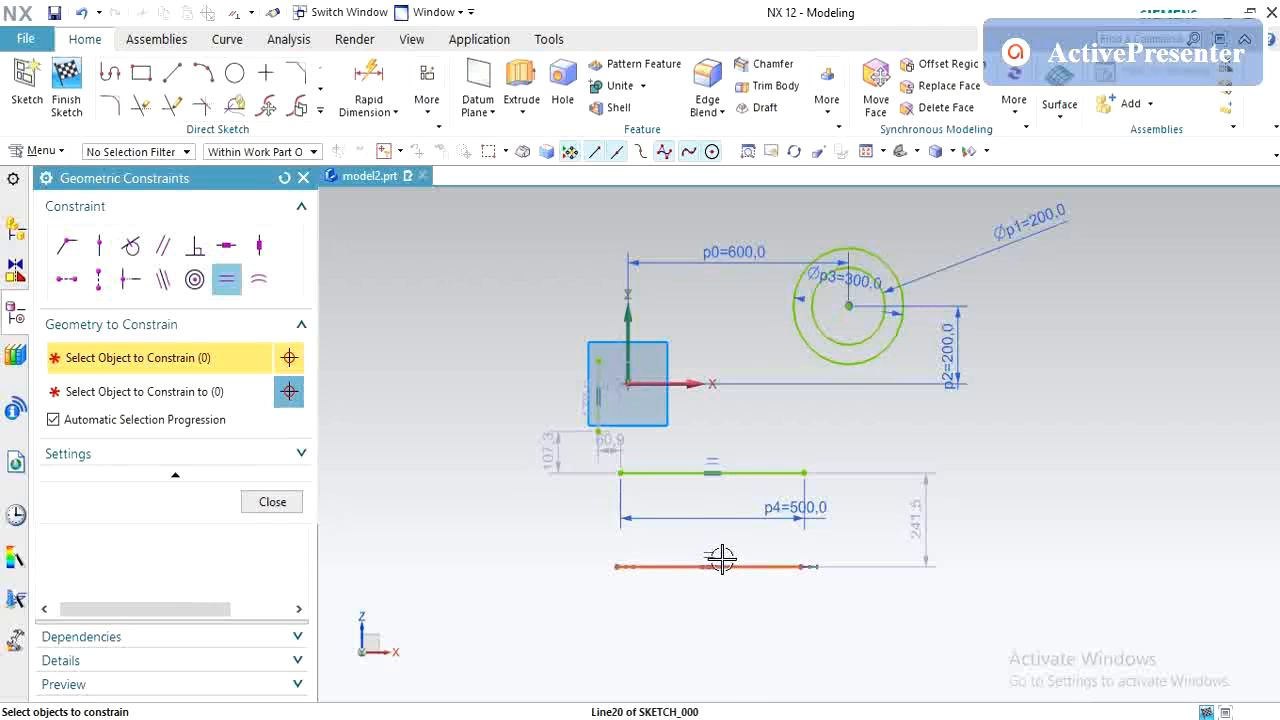
pyautogui.click(272, 502)
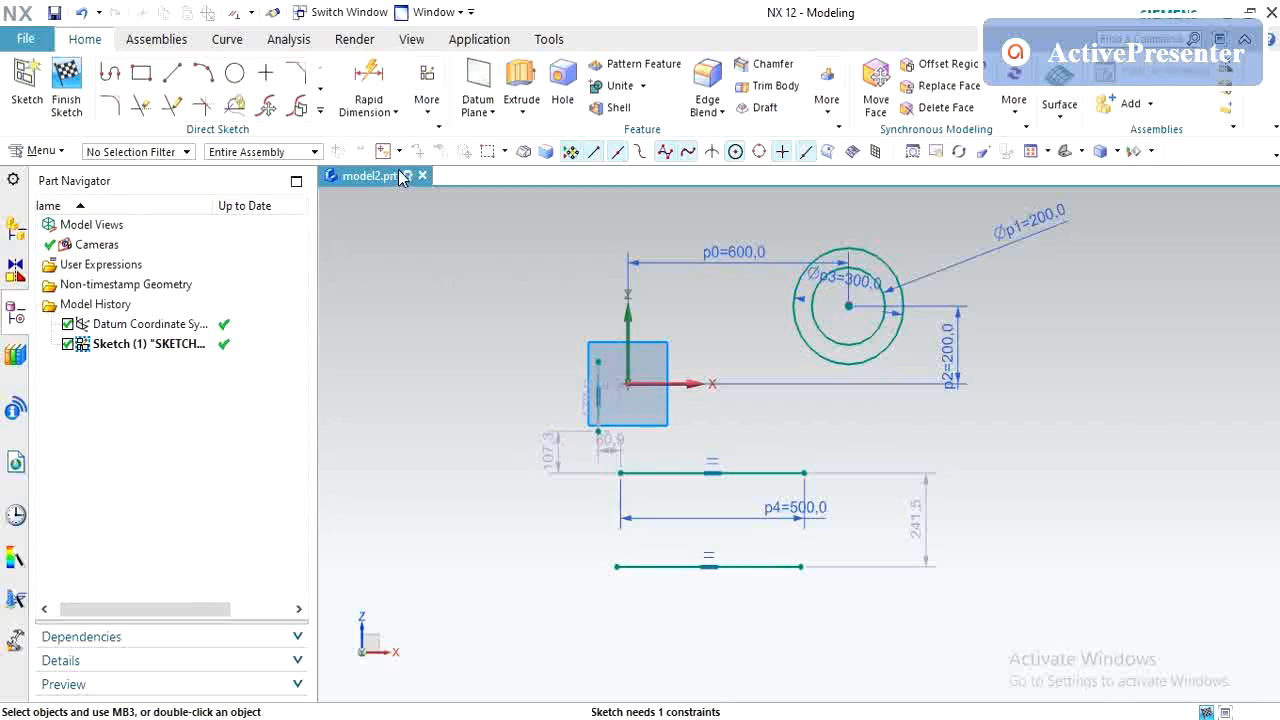
# - Try to add a rapid dimension to the length of the lower horizontal line
pyautogui.click(380, 95)
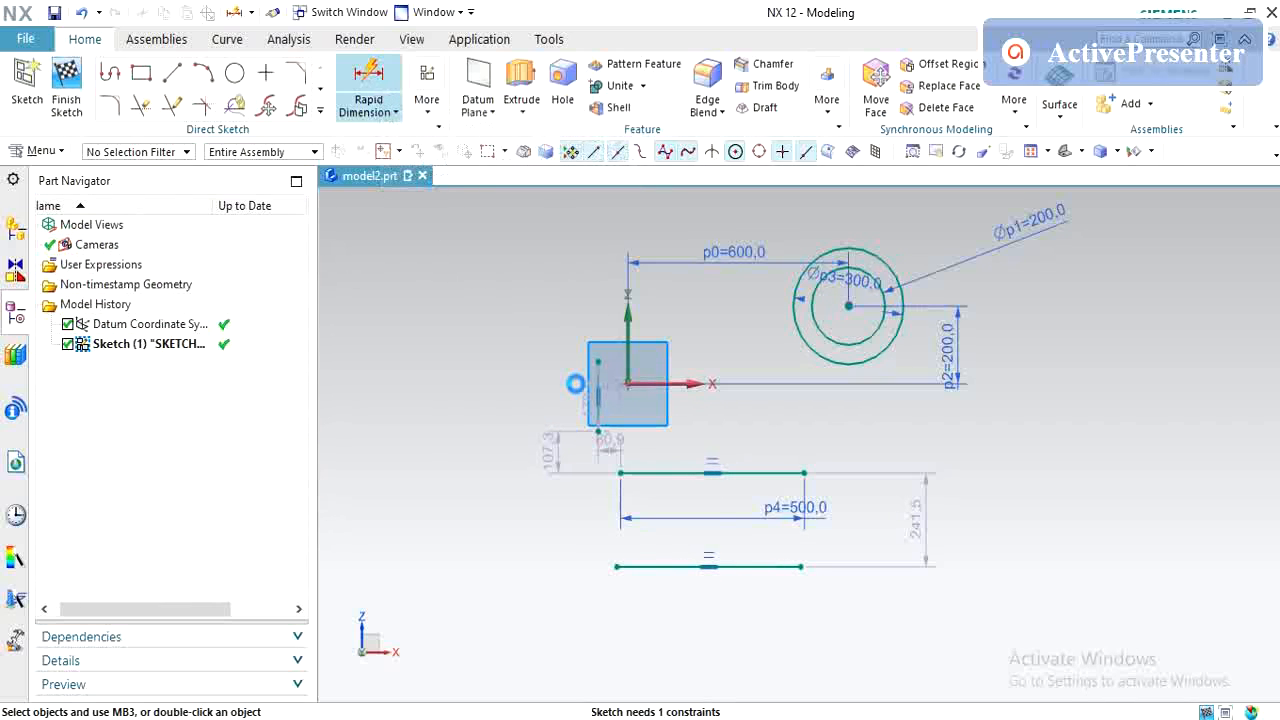
pyautogui.click(669, 567)
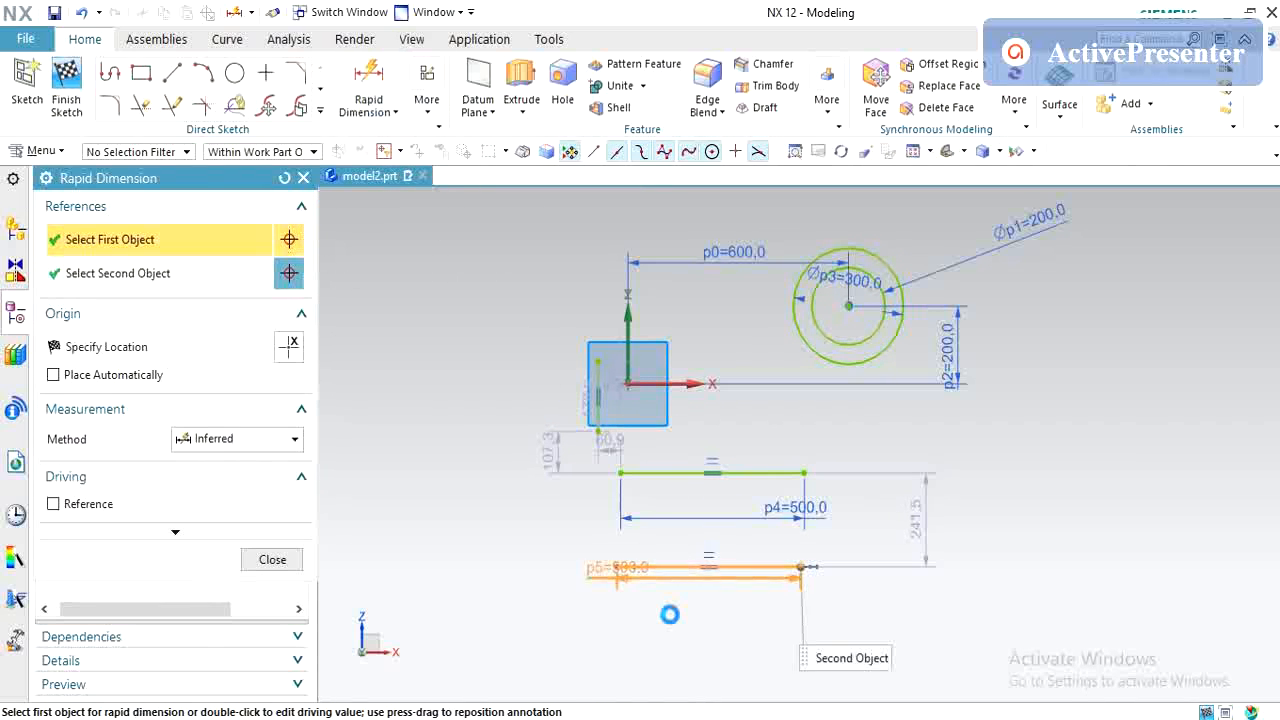
pyautogui.click(681, 604)
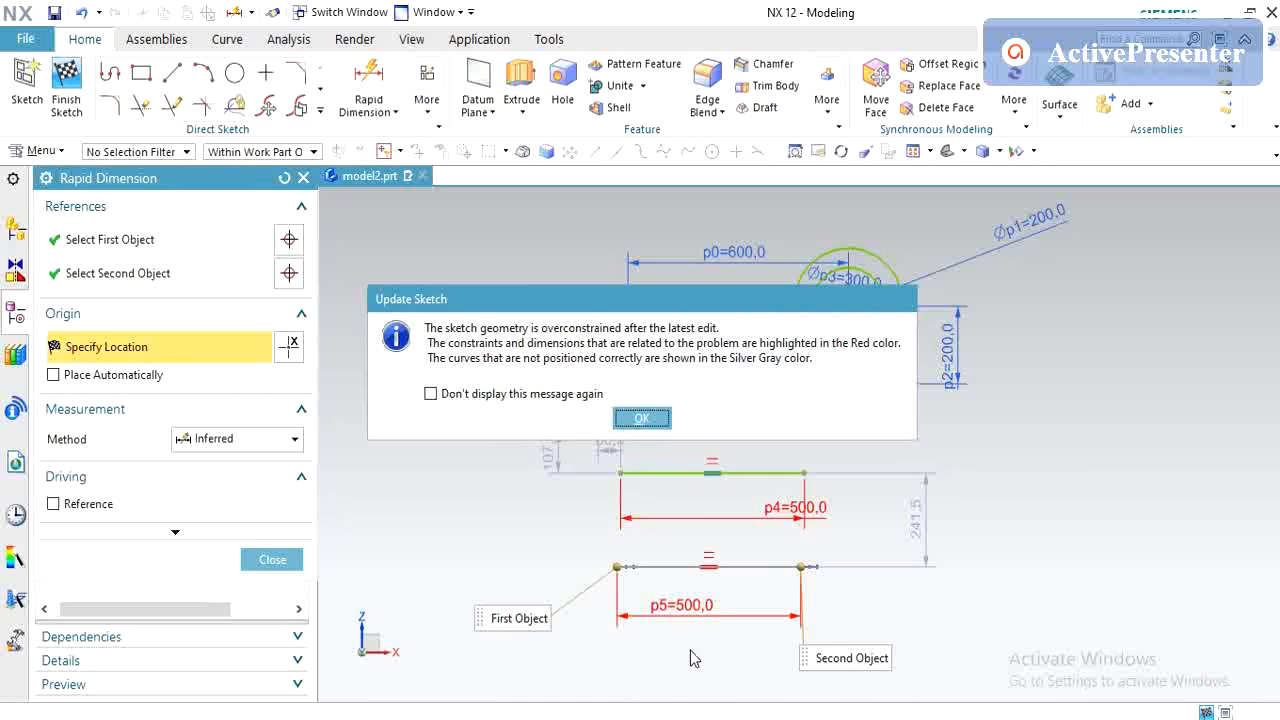
pyautogui.press('Return')
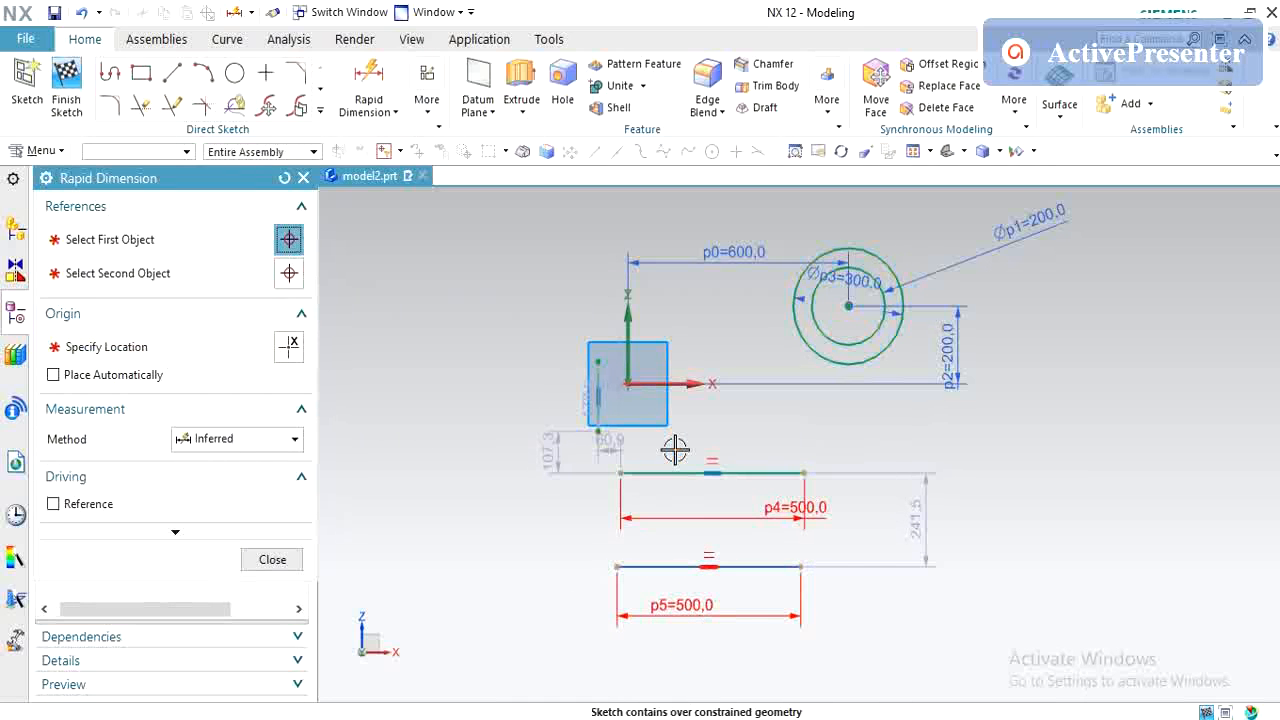
pyautogui.press('Escape')
# - Delete the redundant length dimension from the lower horizontal line
pyautogui.click(695, 608)
pyautogui.press('Delete')
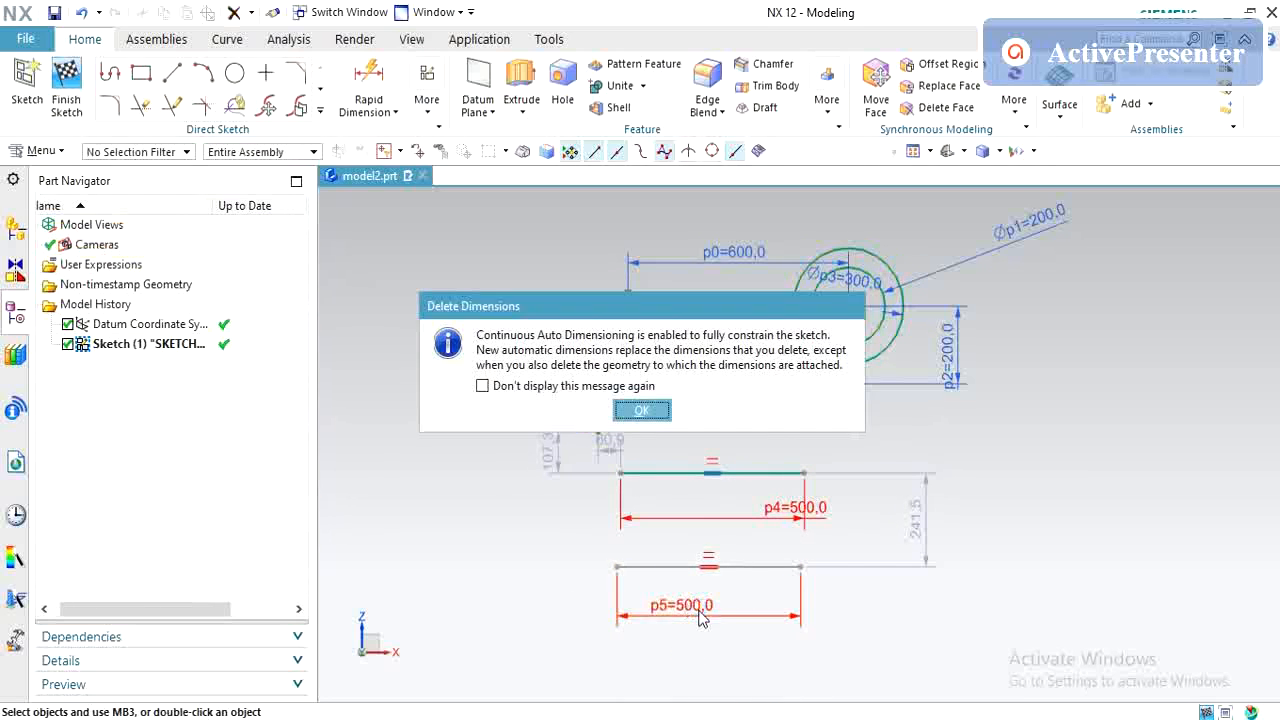
pyautogui.click(642, 413)
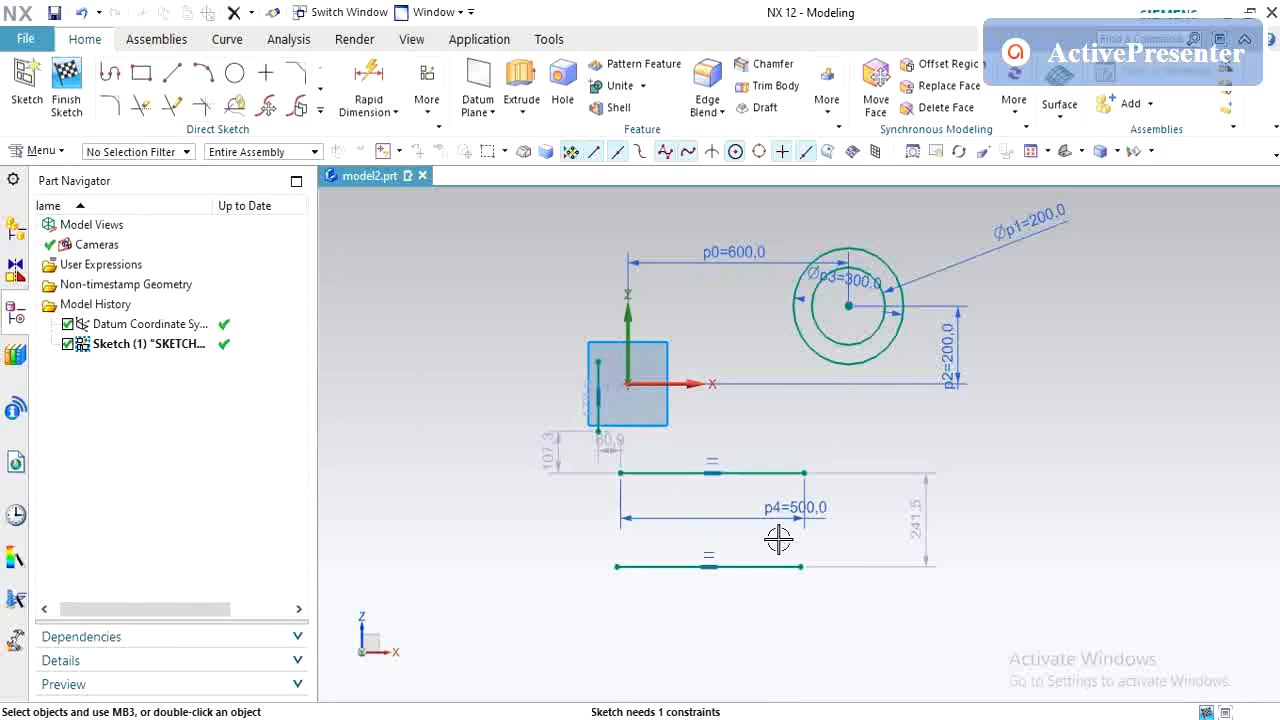
pyautogui.click(421, 121)
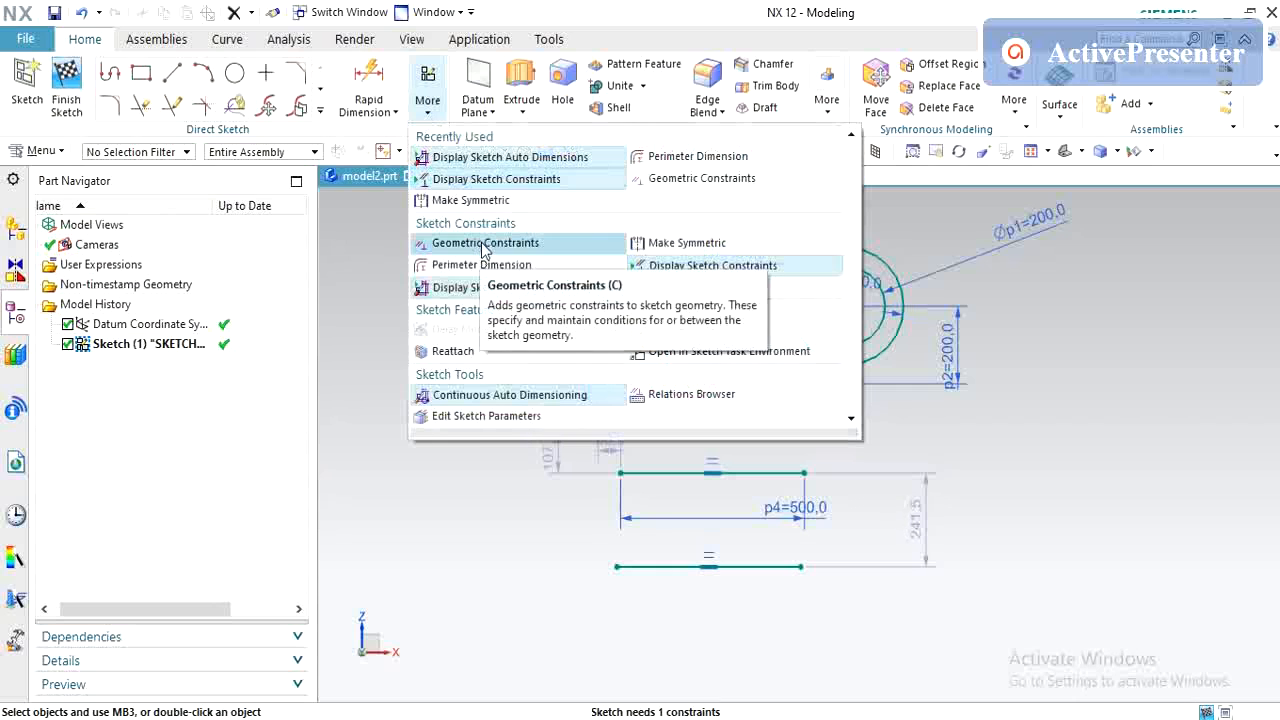
pyautogui.click(490, 246)
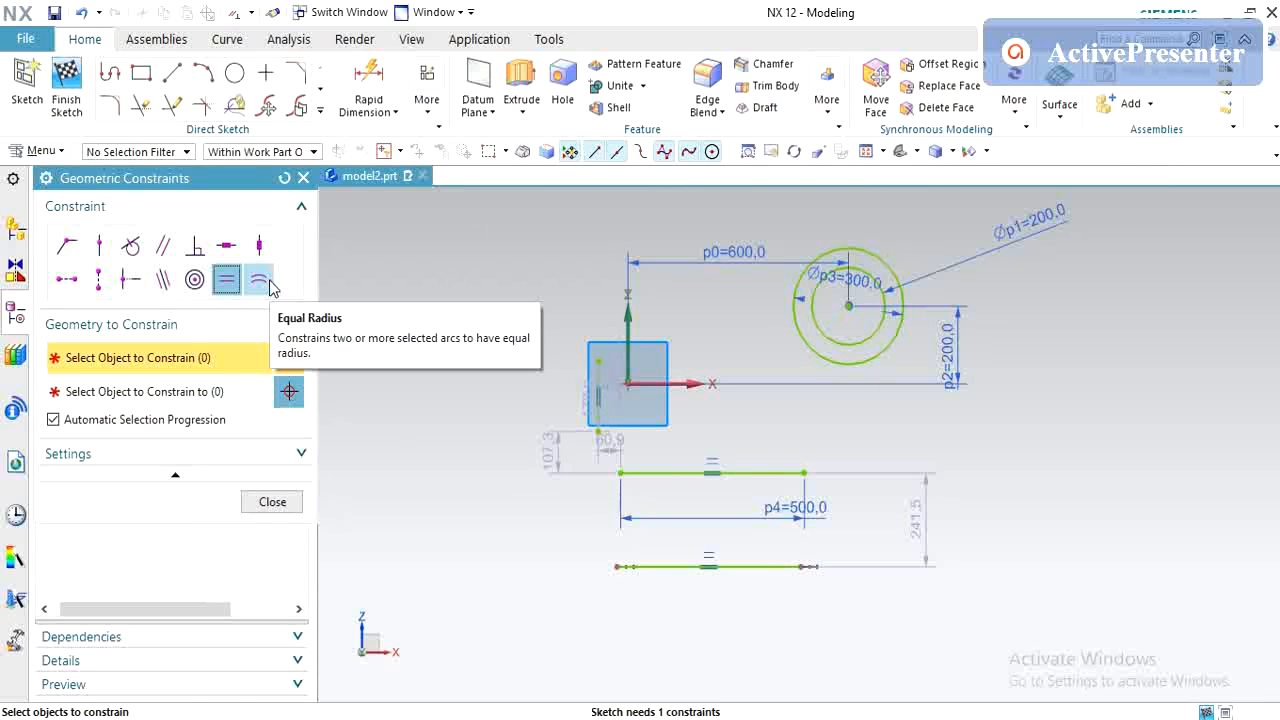
pyautogui.click(262, 283)
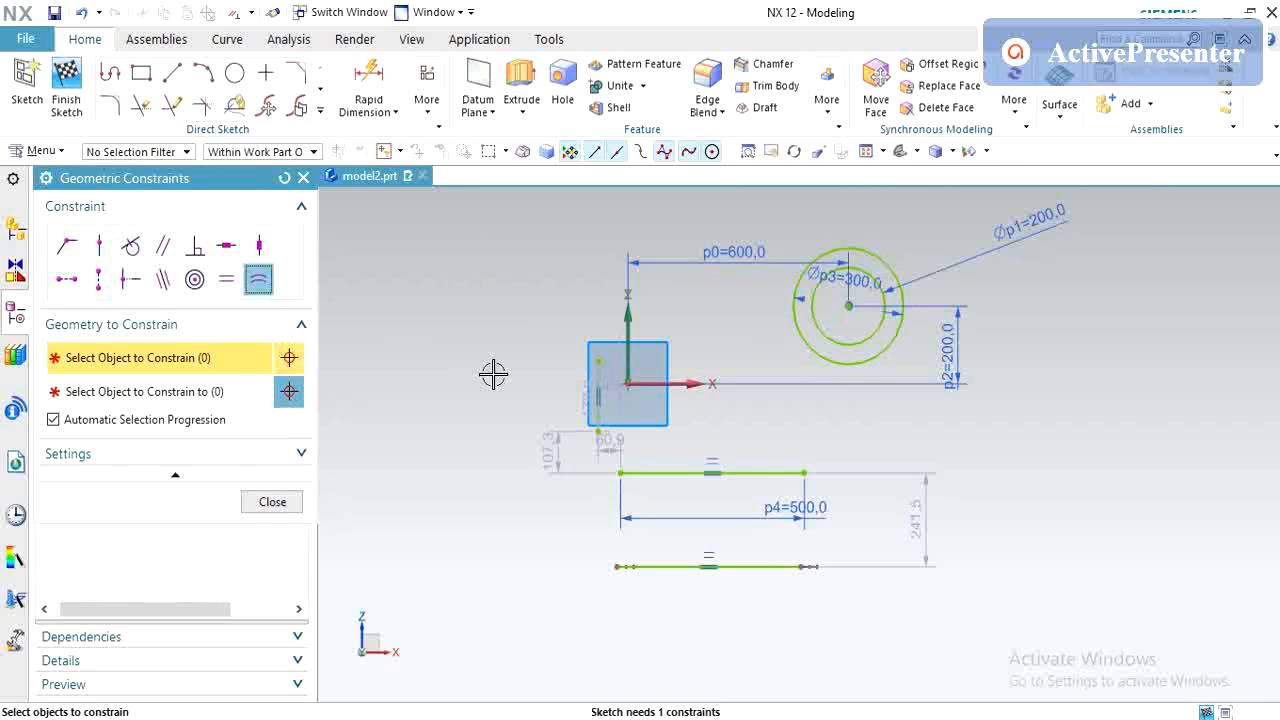
pyautogui.press('Escape')
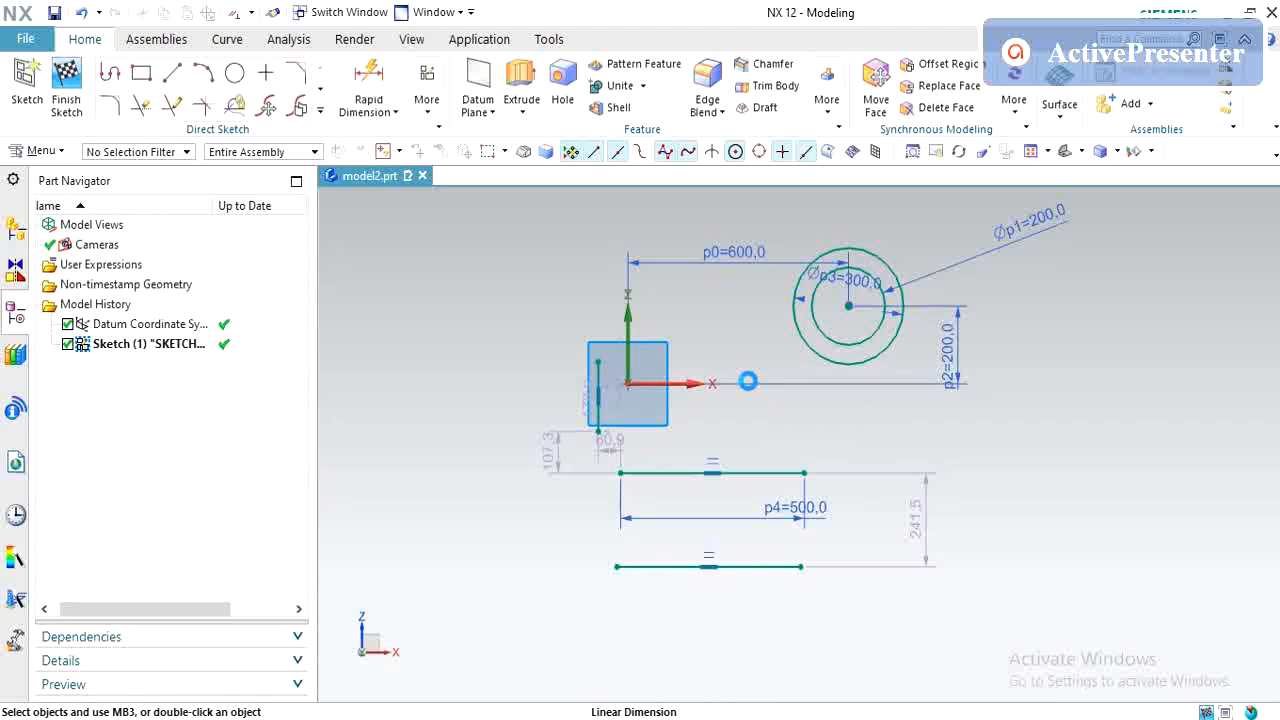
# - Delete the 200 mm vertical dimension between the X axis and the concentric circles' centre
pyautogui.click(750, 381)
pyautogui.press('Escape')
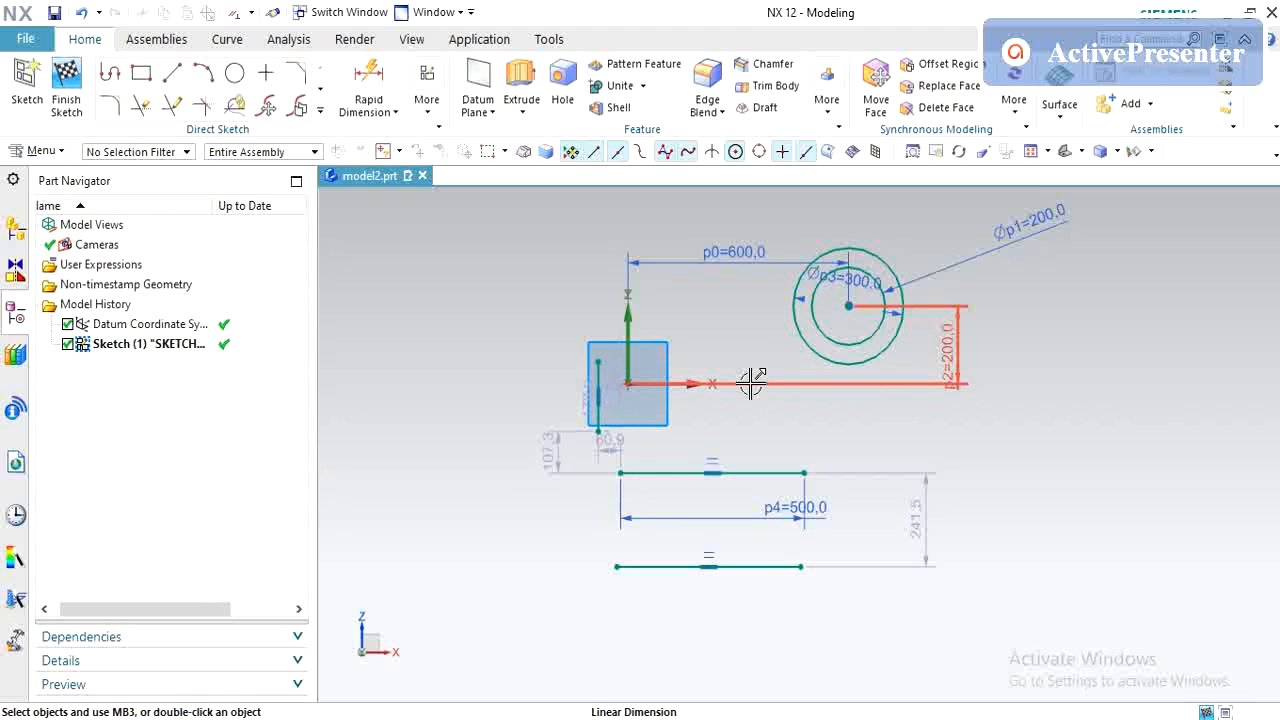
pyautogui.click(750, 385)
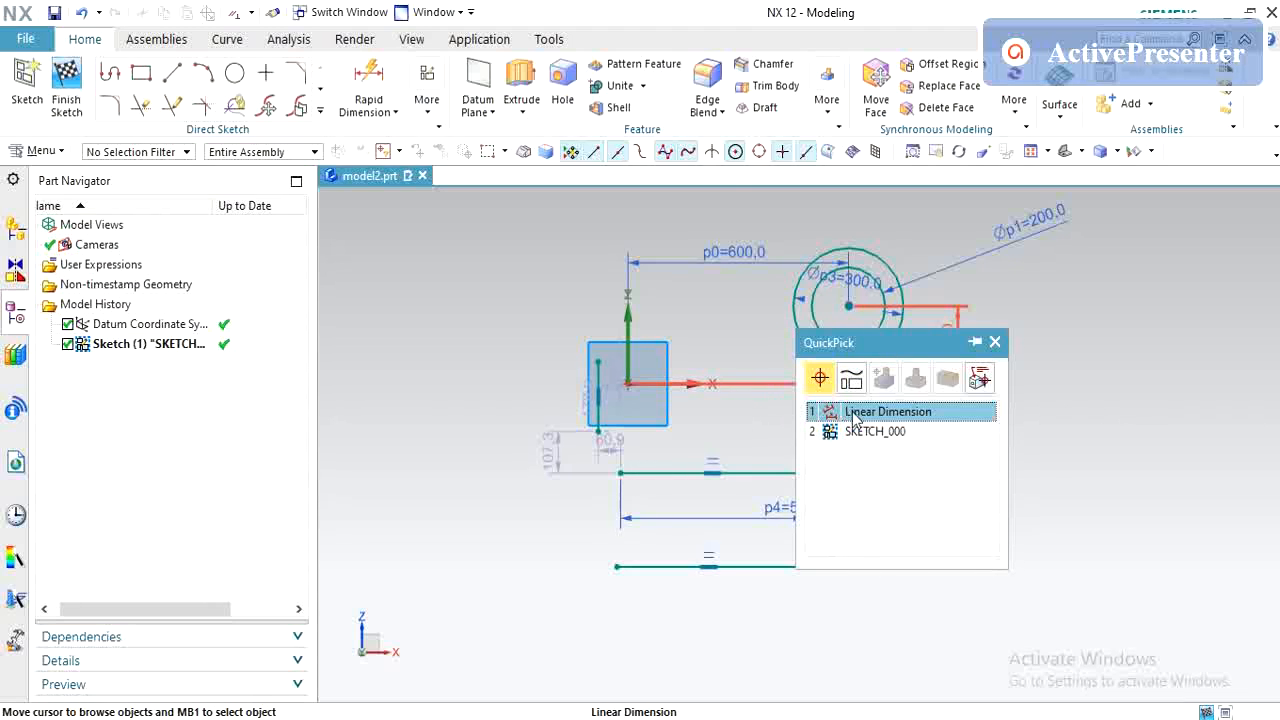
pyautogui.click(858, 410)
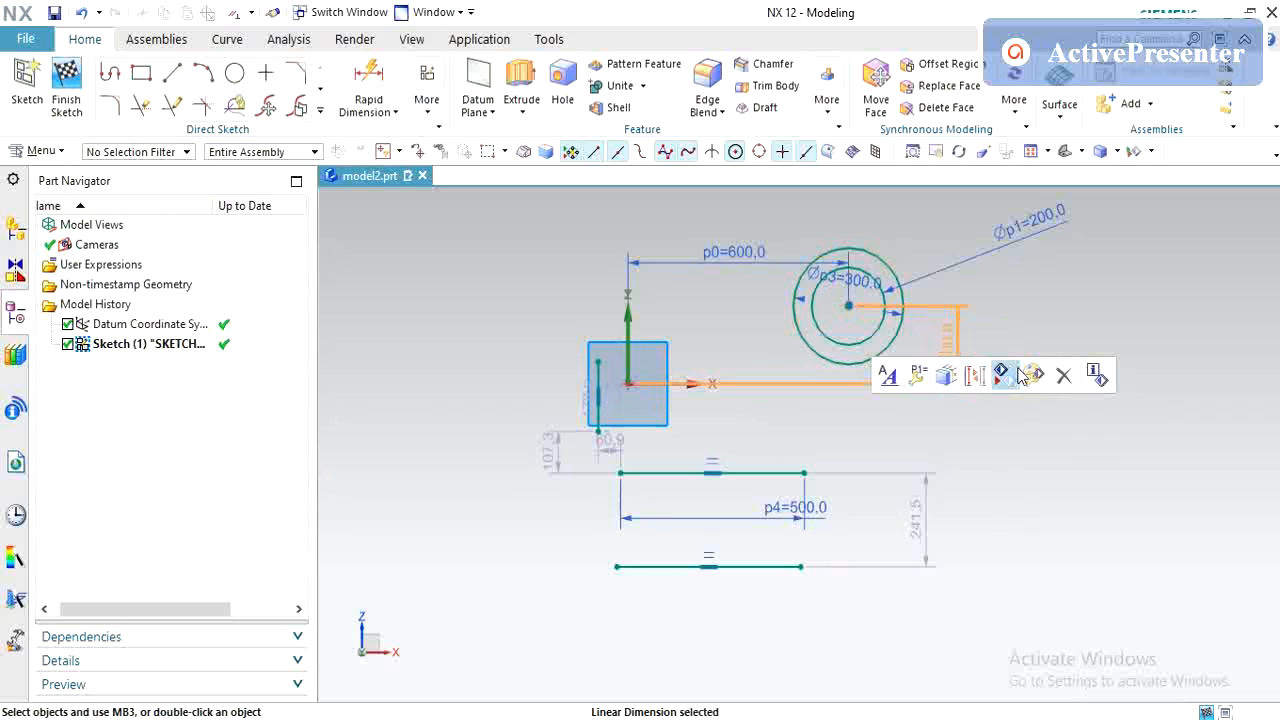
pyautogui.click(1065, 376)
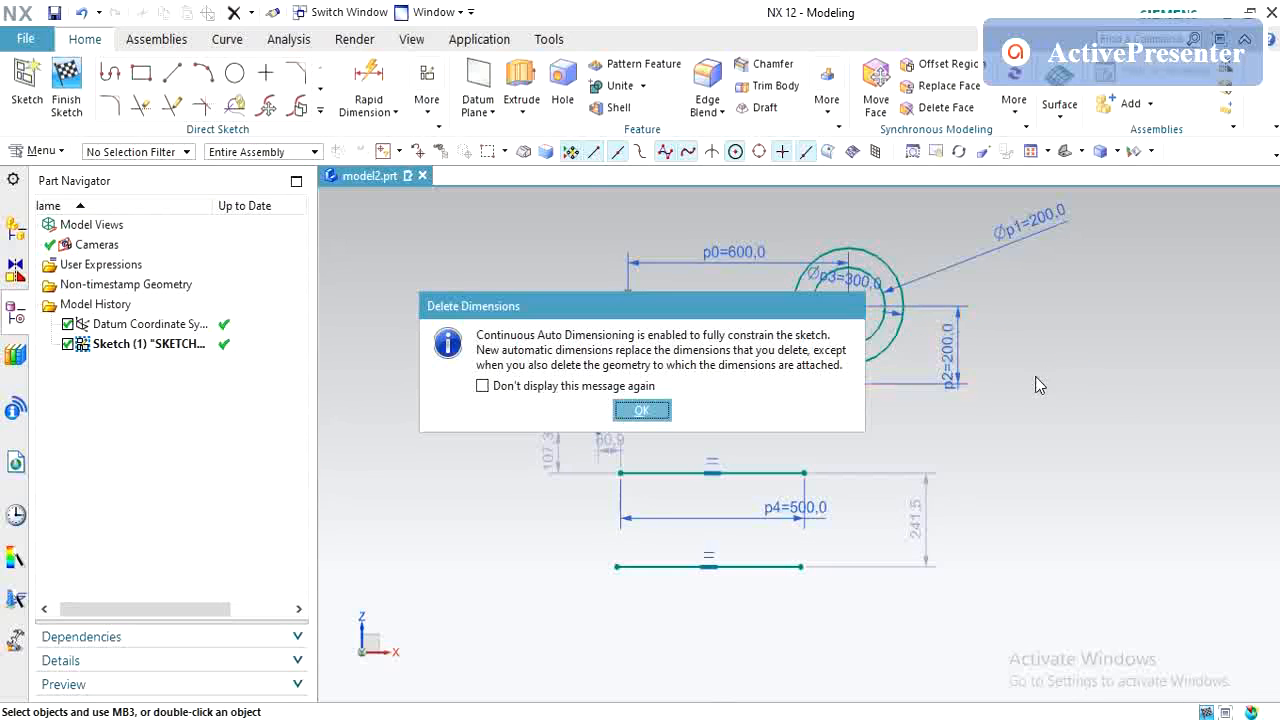
pyautogui.click(668, 413)
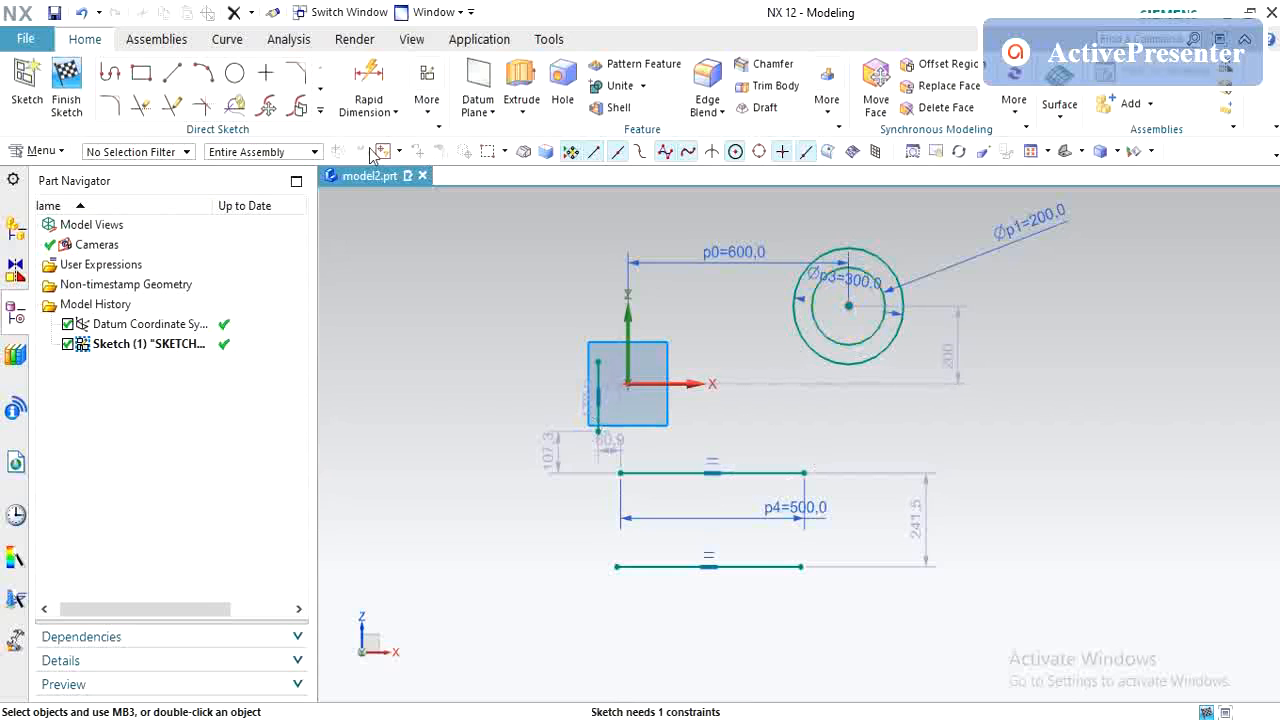
# - Sketch a rectangle about 220 mm wide and 250 mm high to the right of the two horizontal lines
pyautogui.click(141, 74)
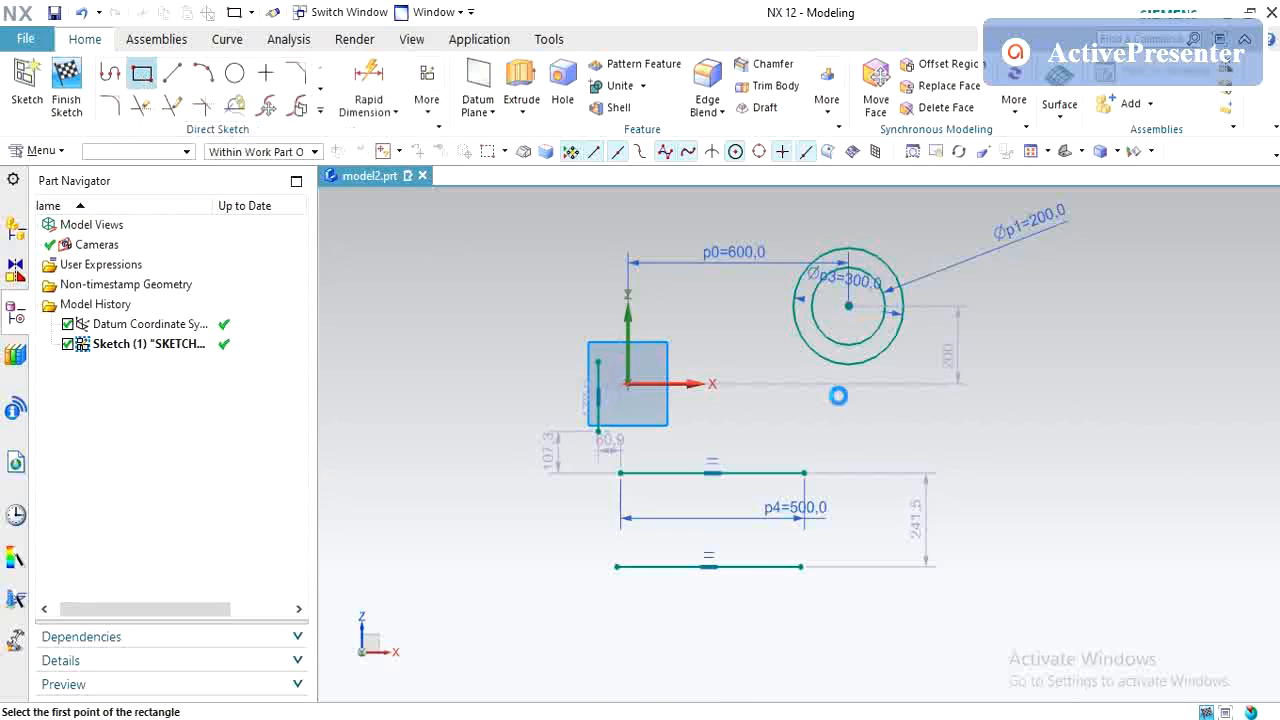
pyautogui.click(1008, 431)
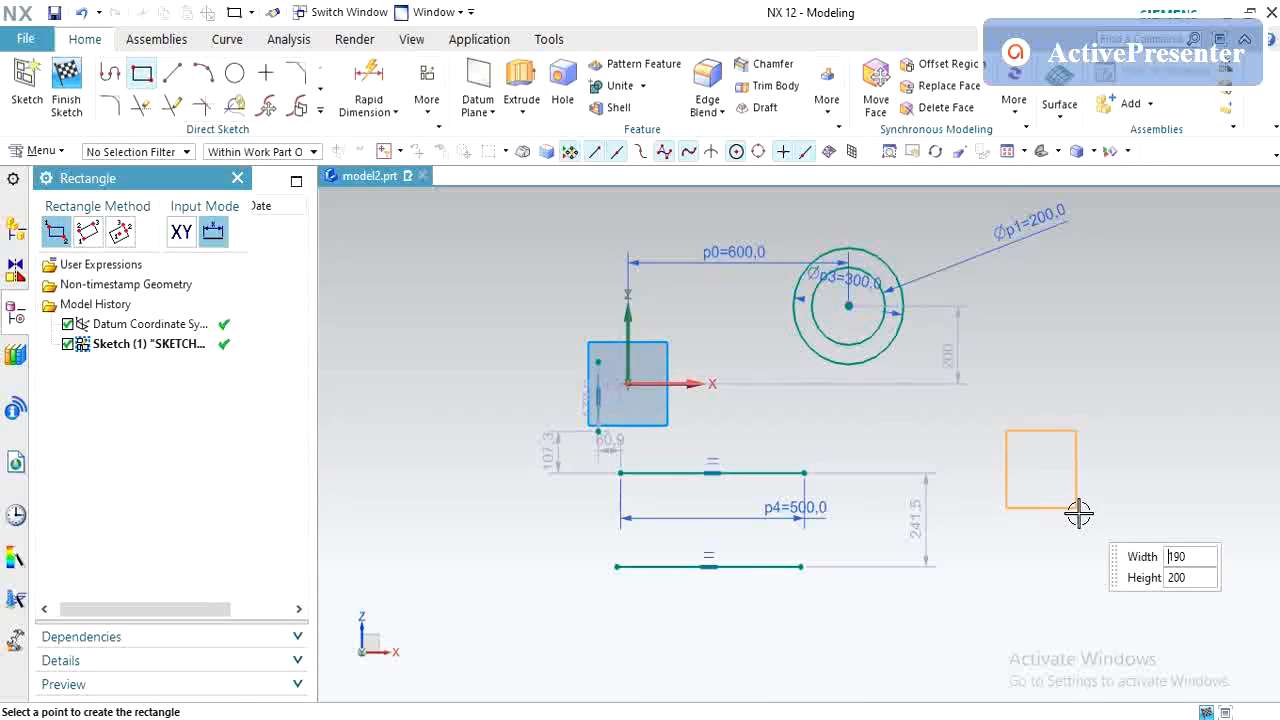
pyautogui.click(1086, 523)
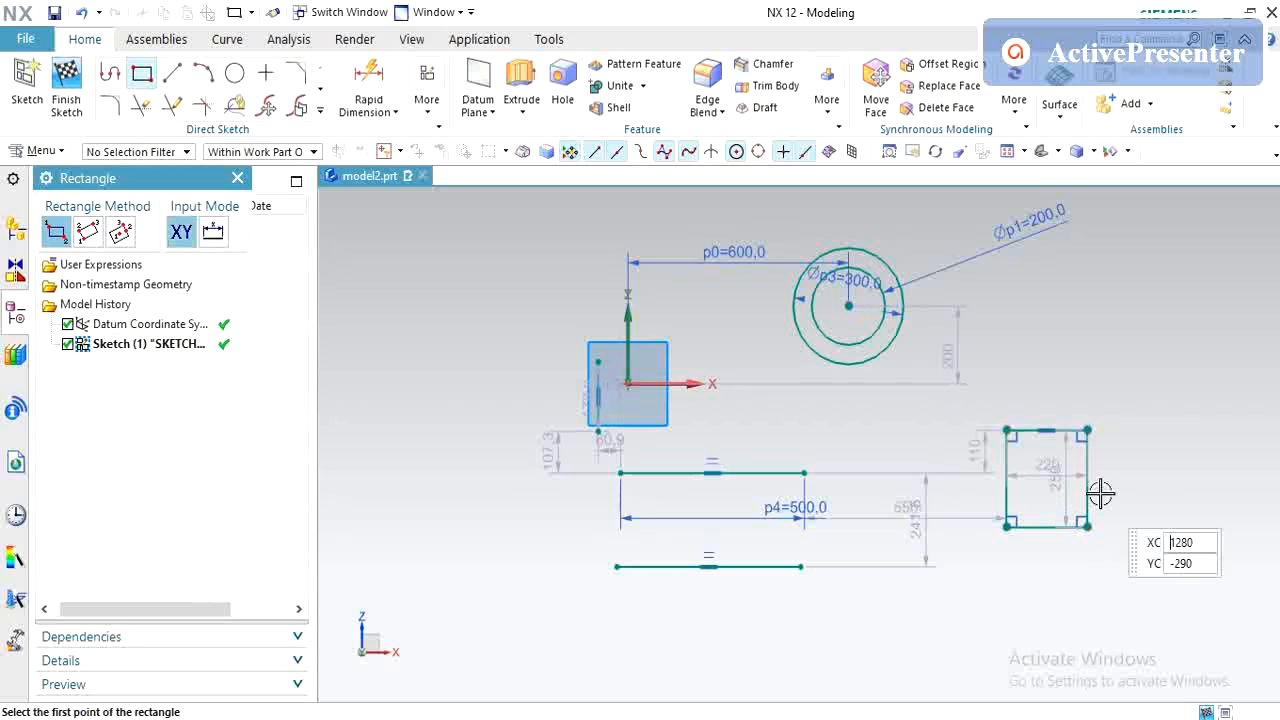
# - Fillet the rectangle's upper-left corner with a radius of about 95 mm
pyautogui.click(110, 106)
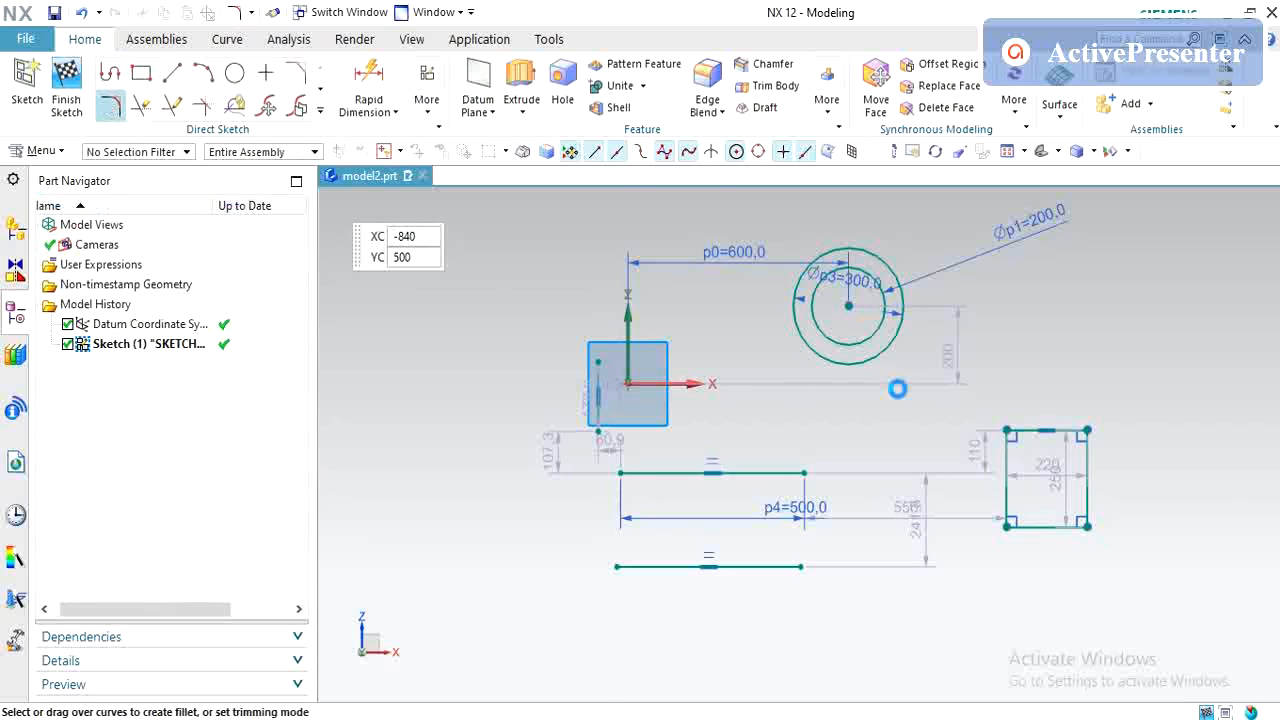
pyautogui.click(1005, 465)
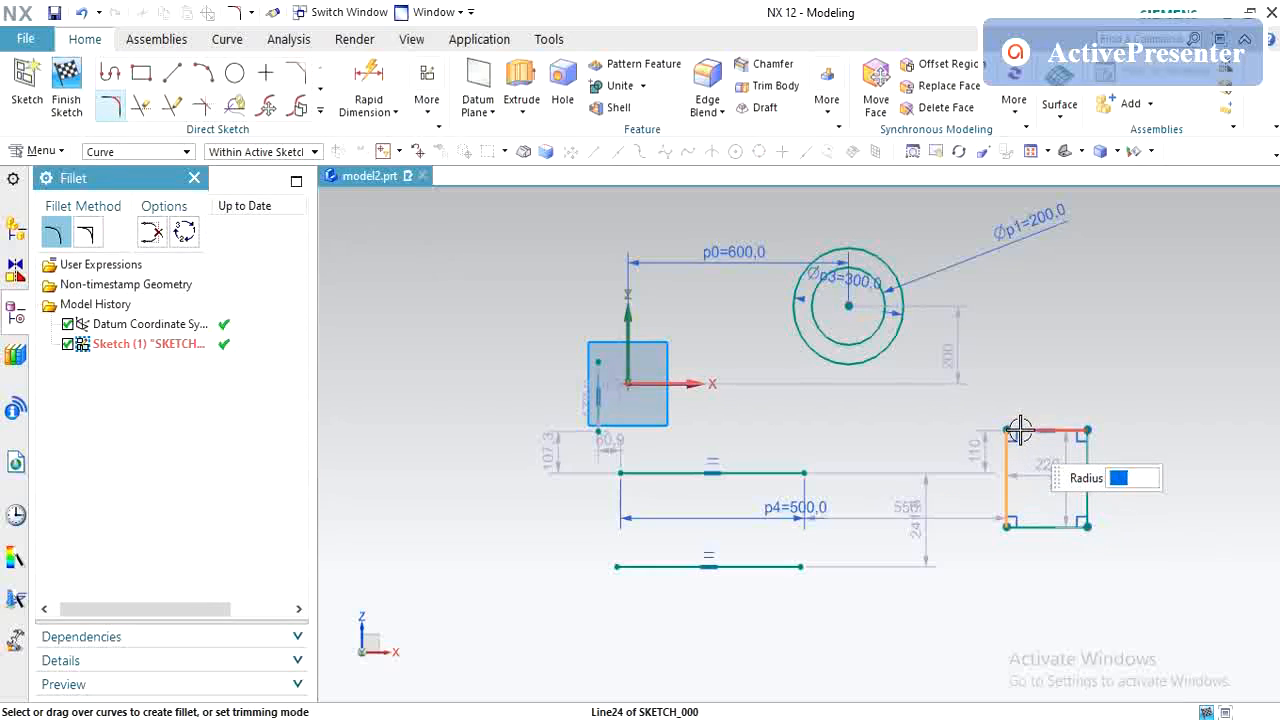
pyautogui.click(1020, 431)
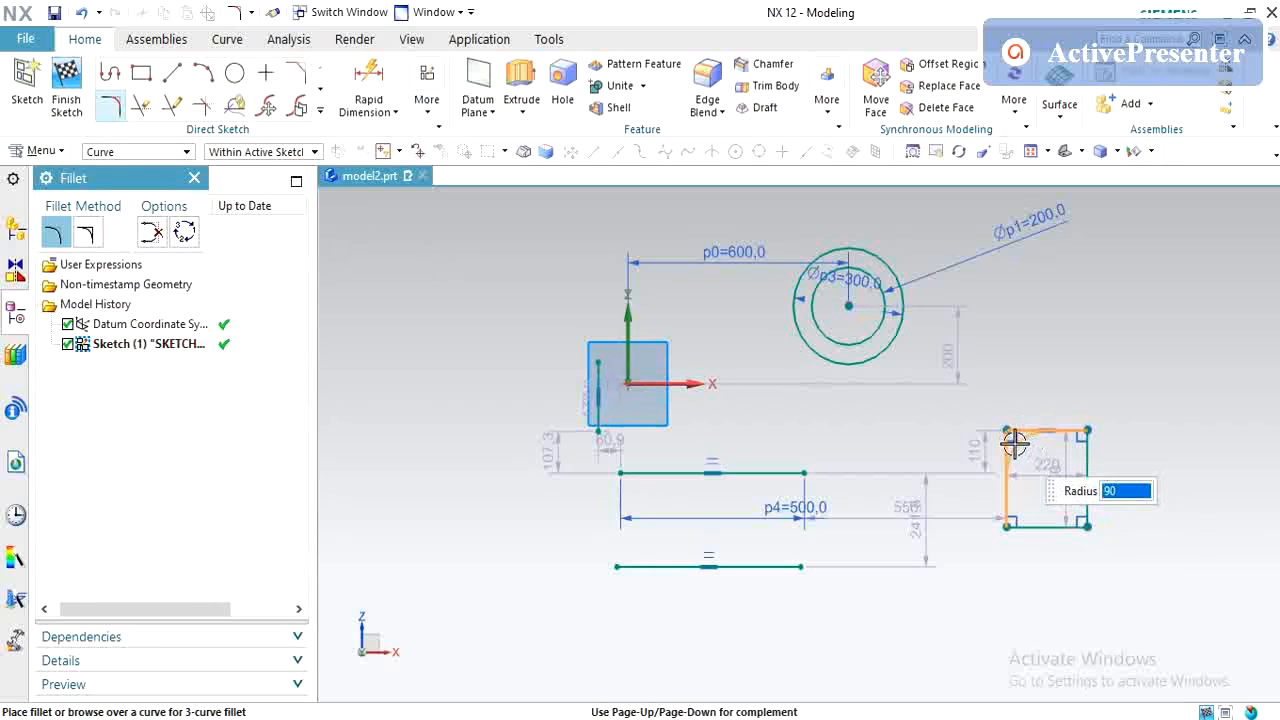
pyautogui.click(1014, 444)
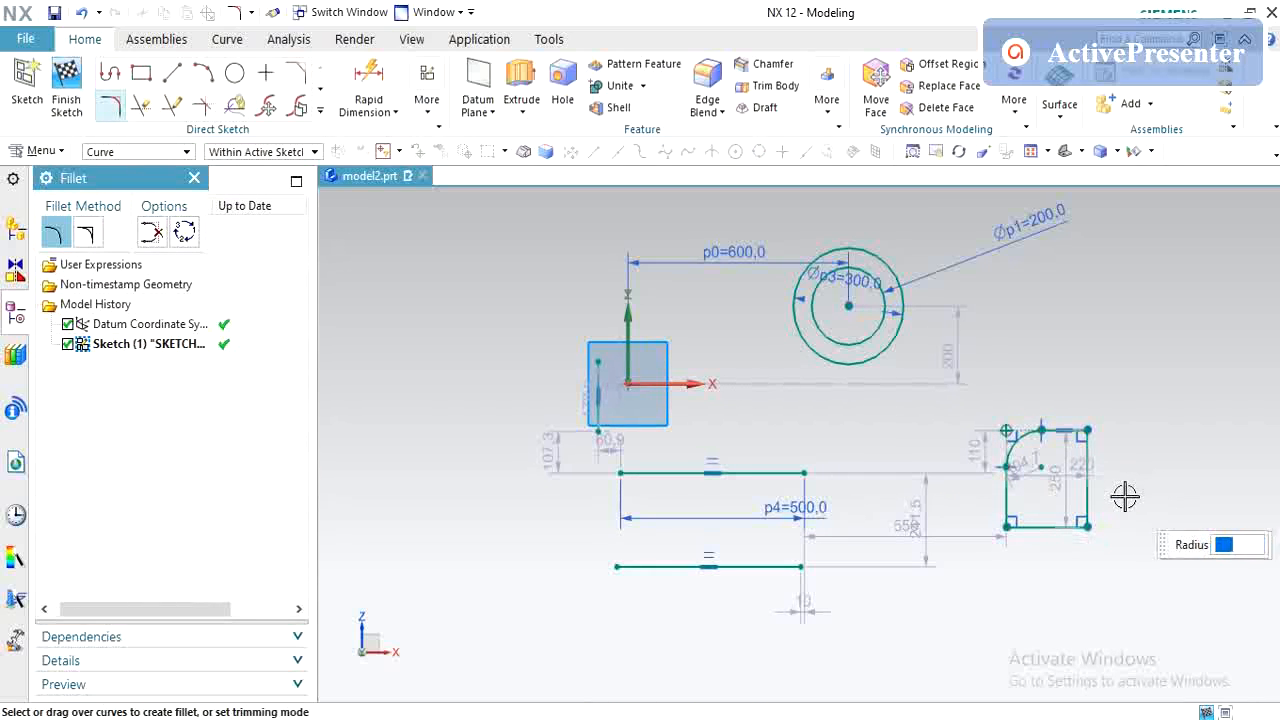
# - Fillet the rectangle's upper-right corner with a radius of about 78 mm
pyautogui.scroll(-5, 1125, 497)
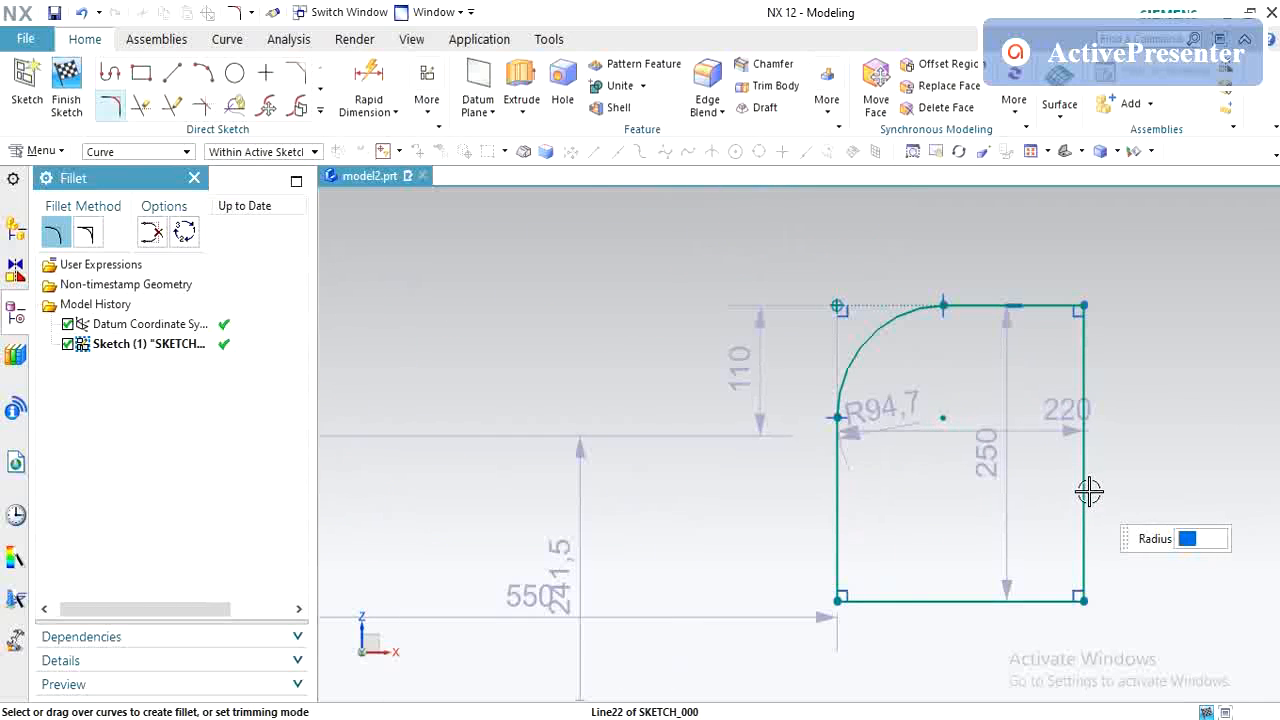
pyautogui.click(1082, 340)
pyautogui.click(1046, 302)
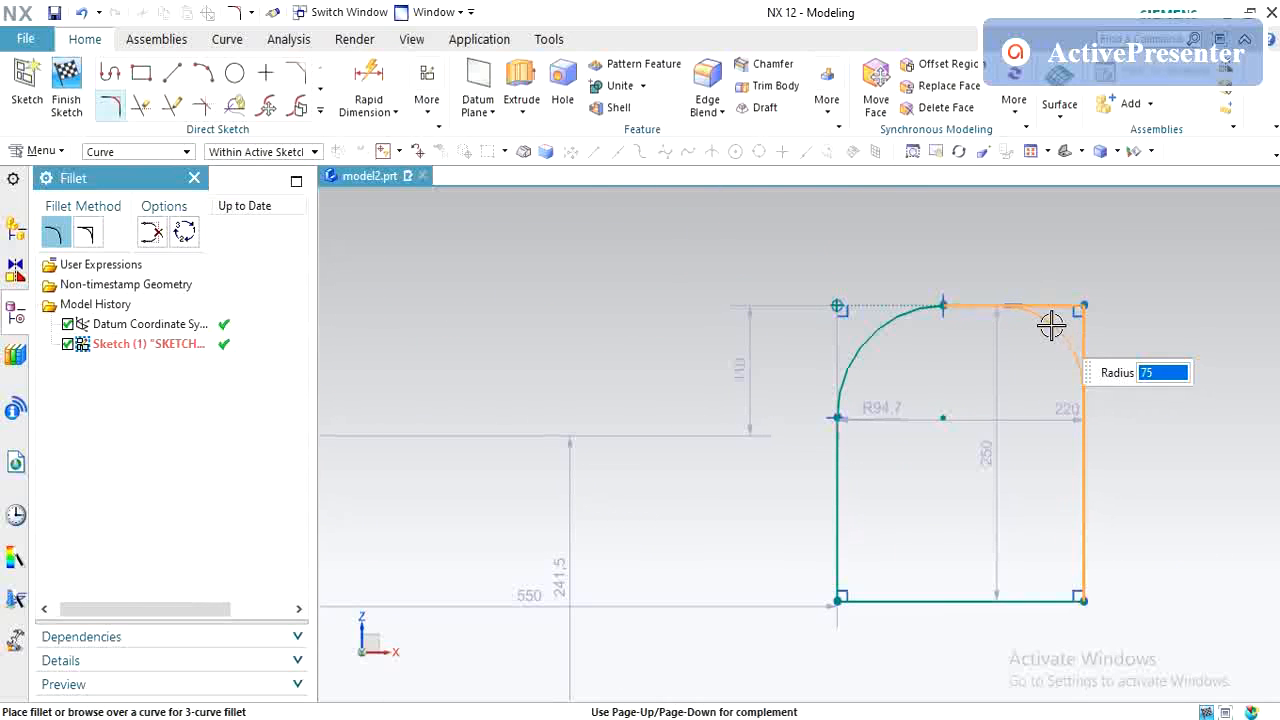
pyautogui.click(1053, 328)
pyautogui.press('Escape')
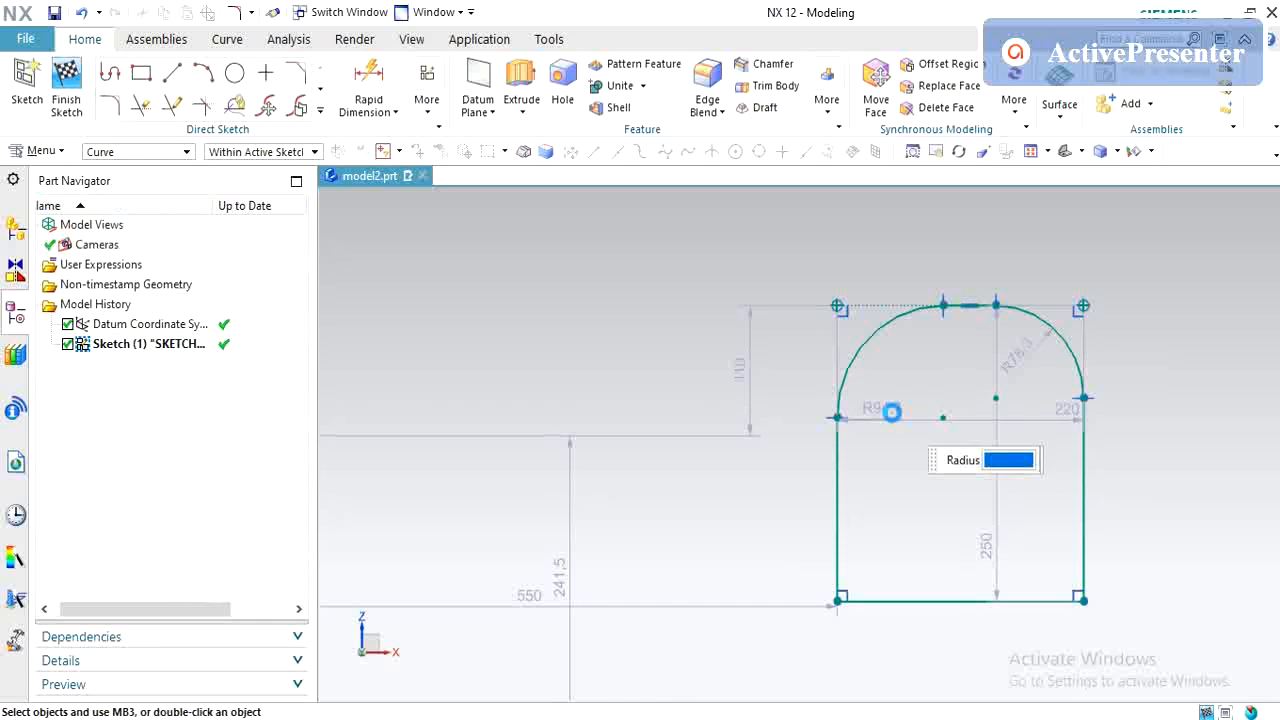
# - Set the radius of the rectangle's upper-left fillet to 50 mm
pyautogui.click(887, 407)
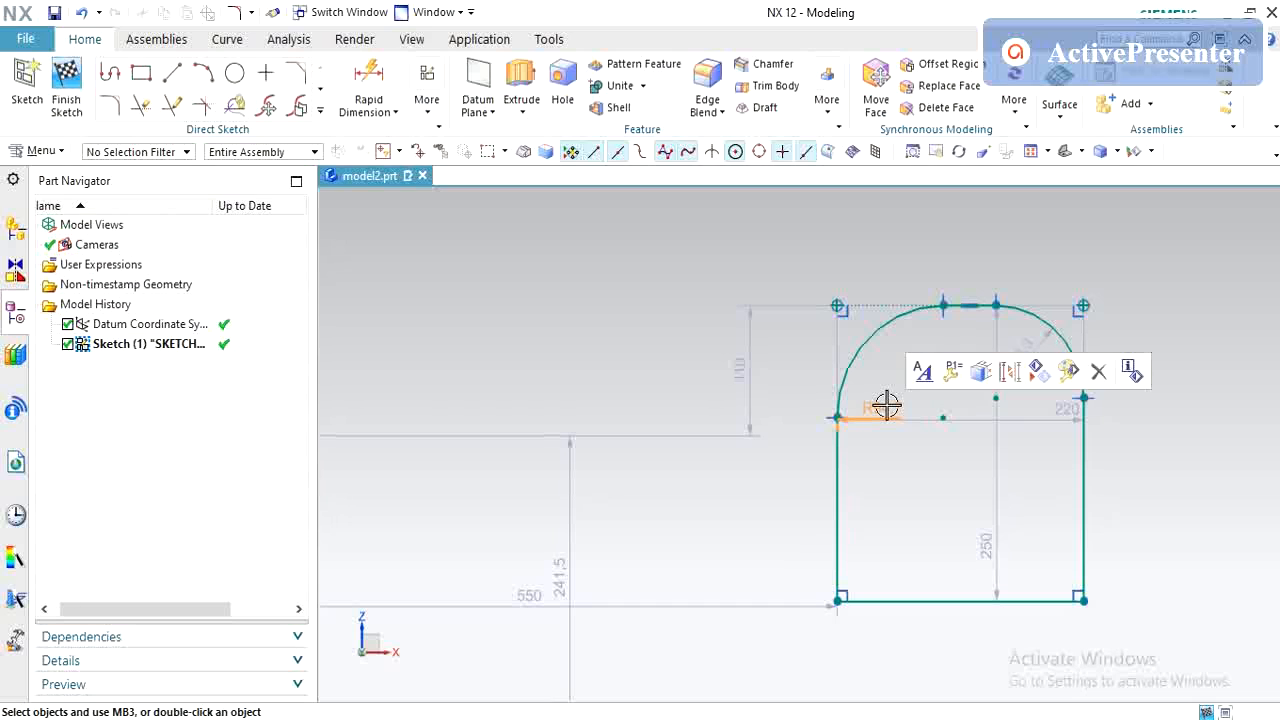
pyautogui.doubleClick(887, 407)
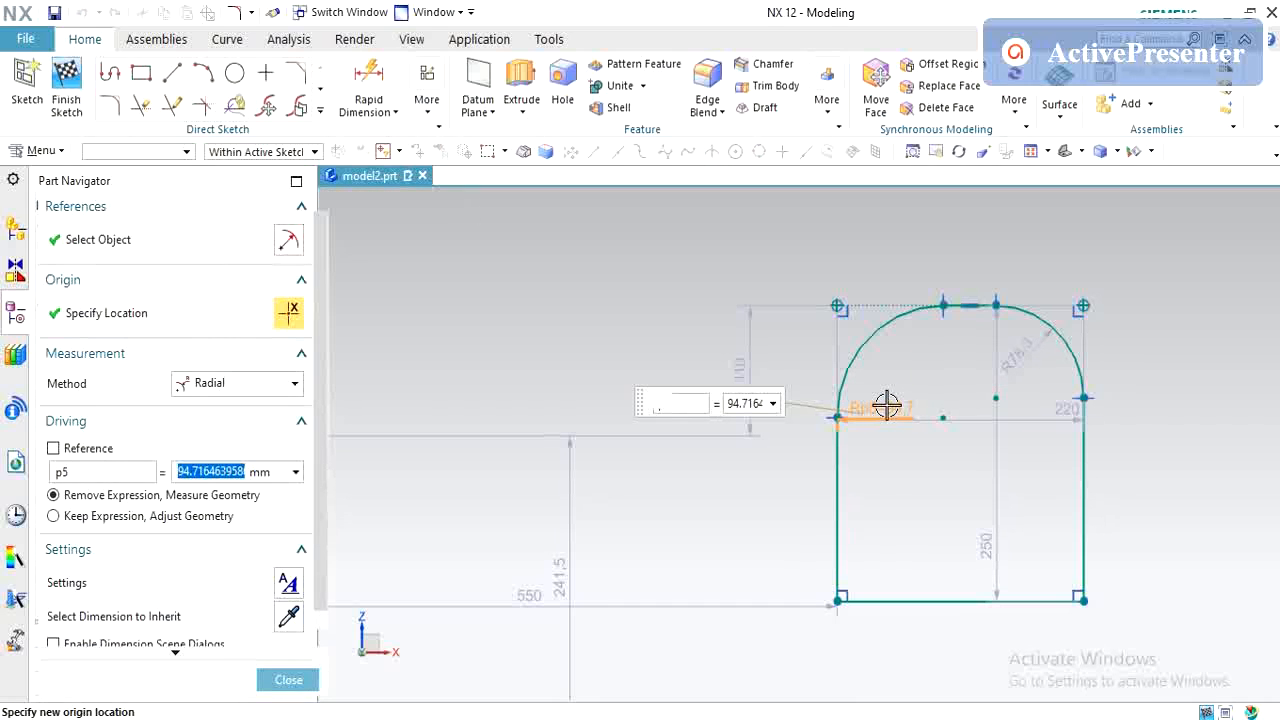
pyautogui.write('50')
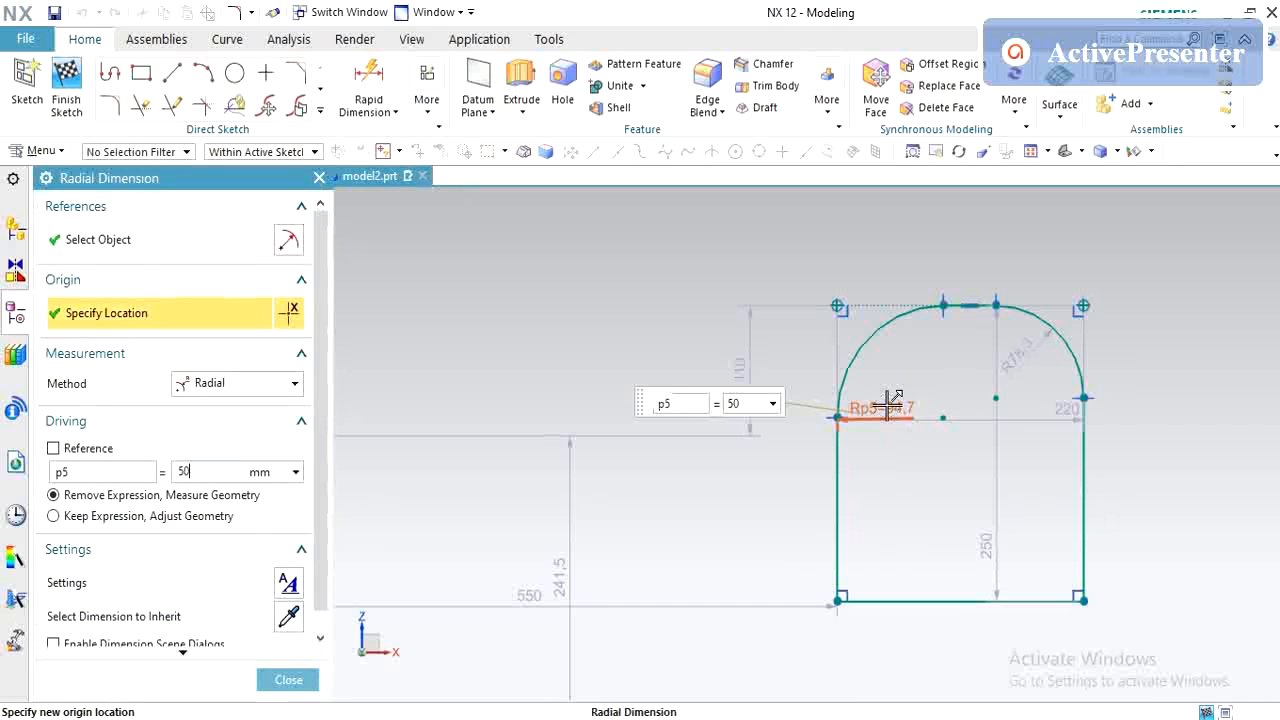
pyautogui.press('Return')
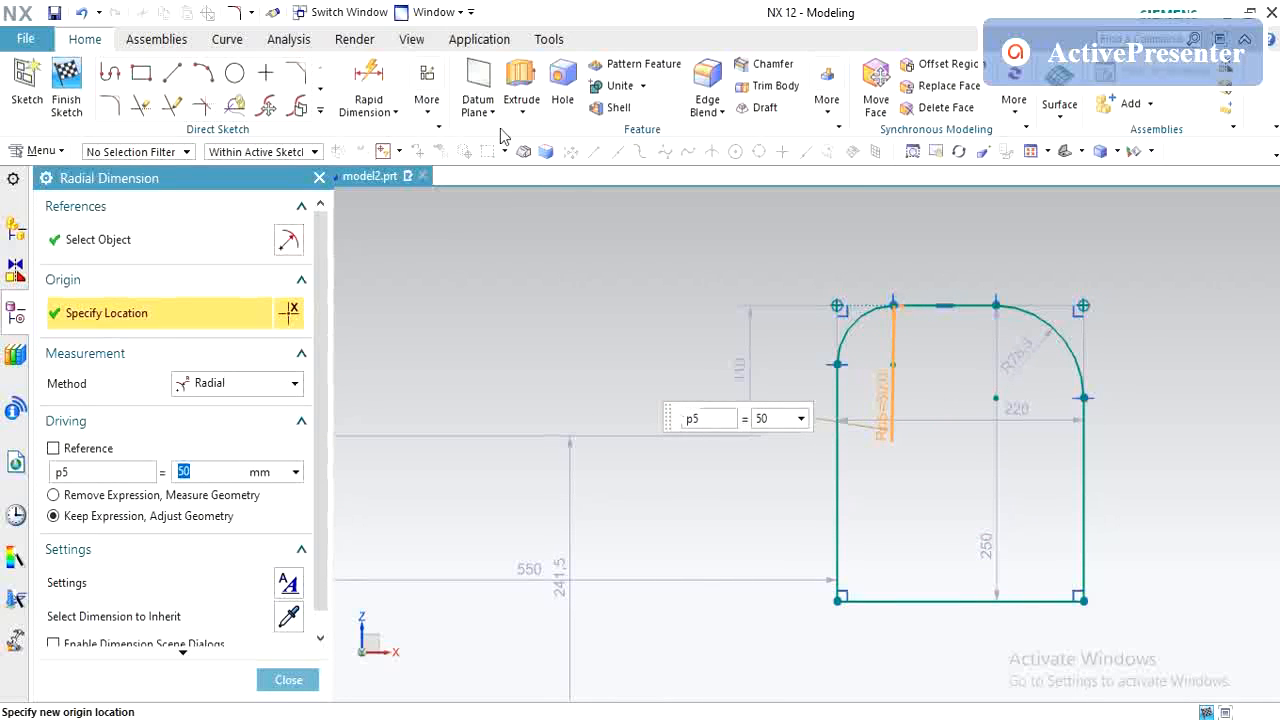
# - Apply an Equal Radius constraint to the upper-right fillet arc, with the upper-left fillet arc as reference
pyautogui.click(427, 100)
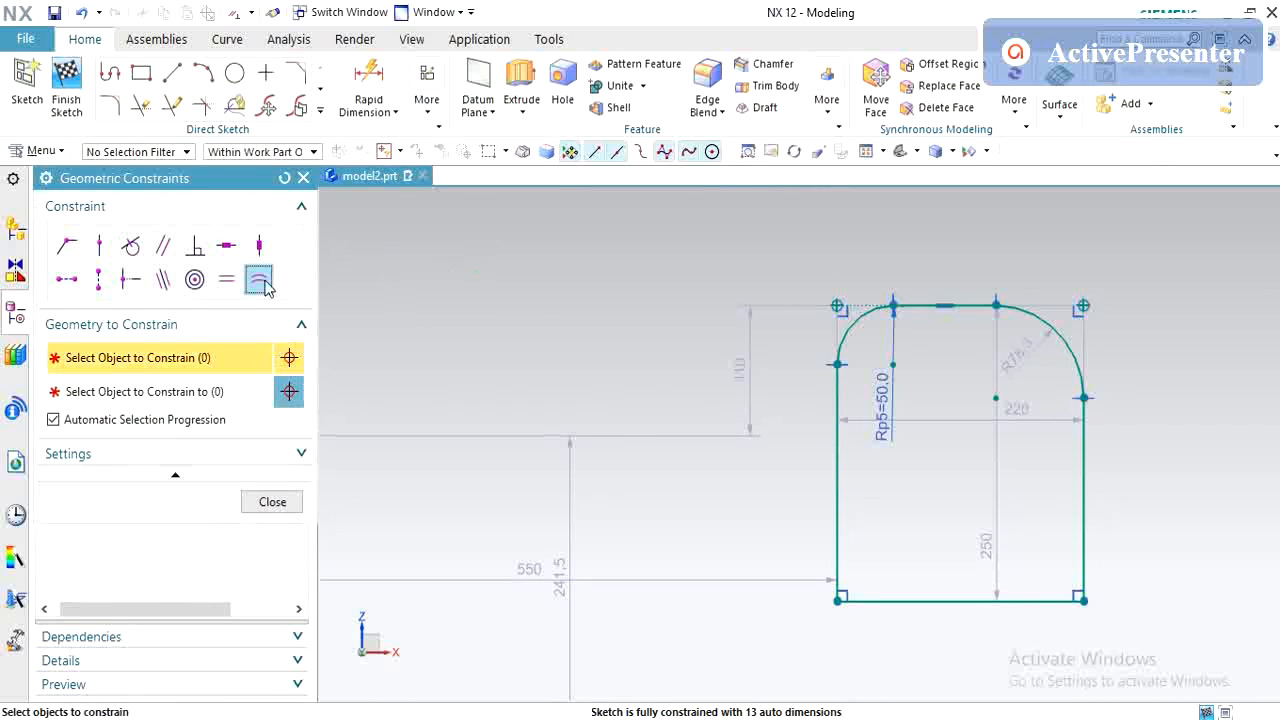
pyautogui.click(262, 285)
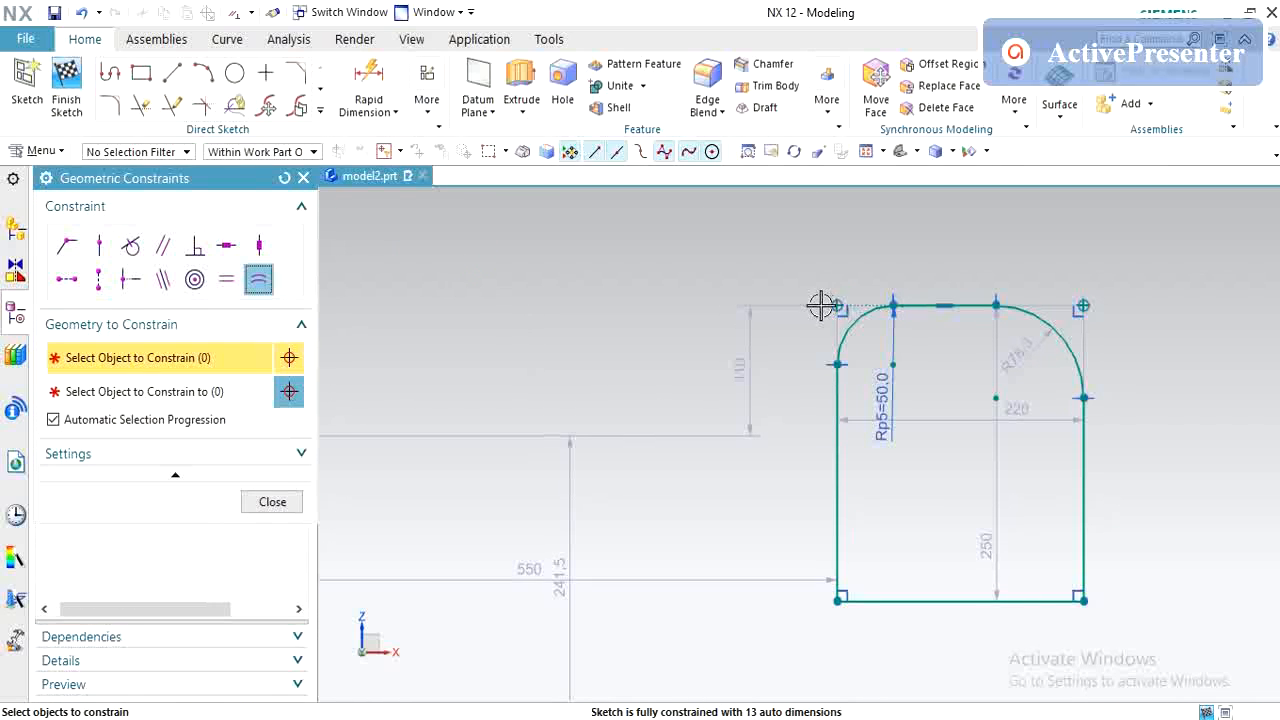
pyautogui.click(1030, 310)
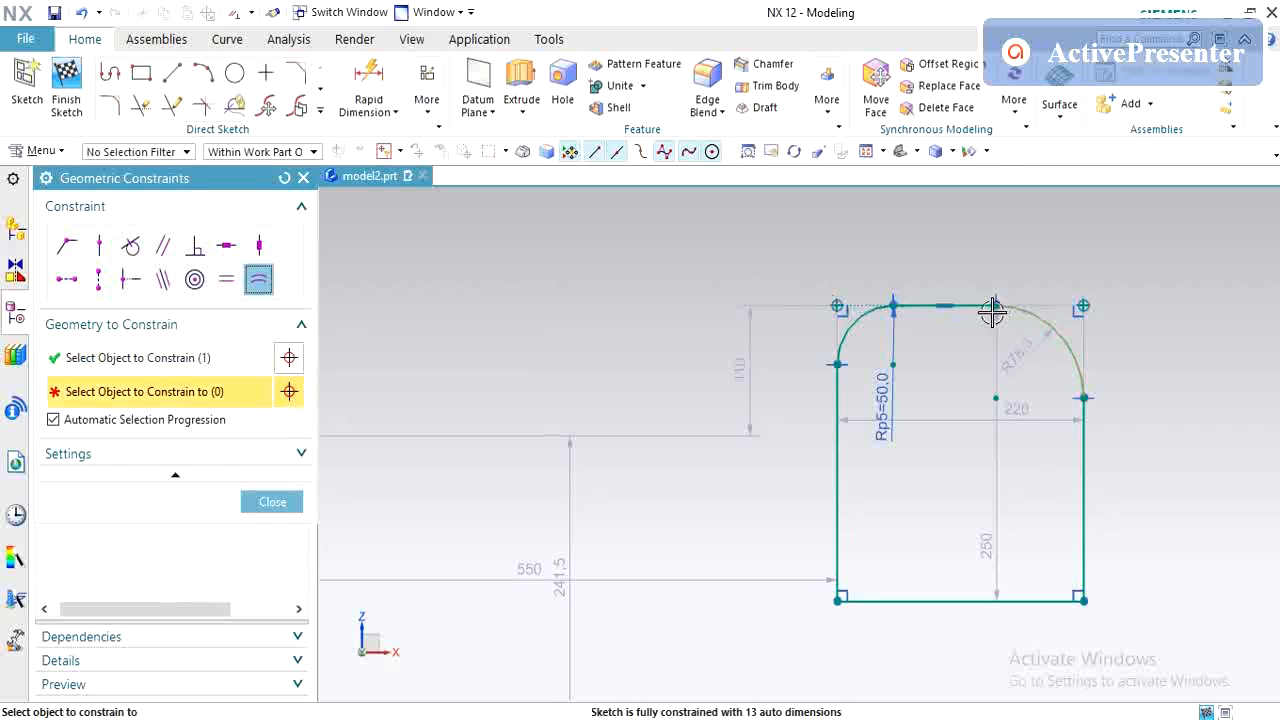
pyautogui.click(851, 324)
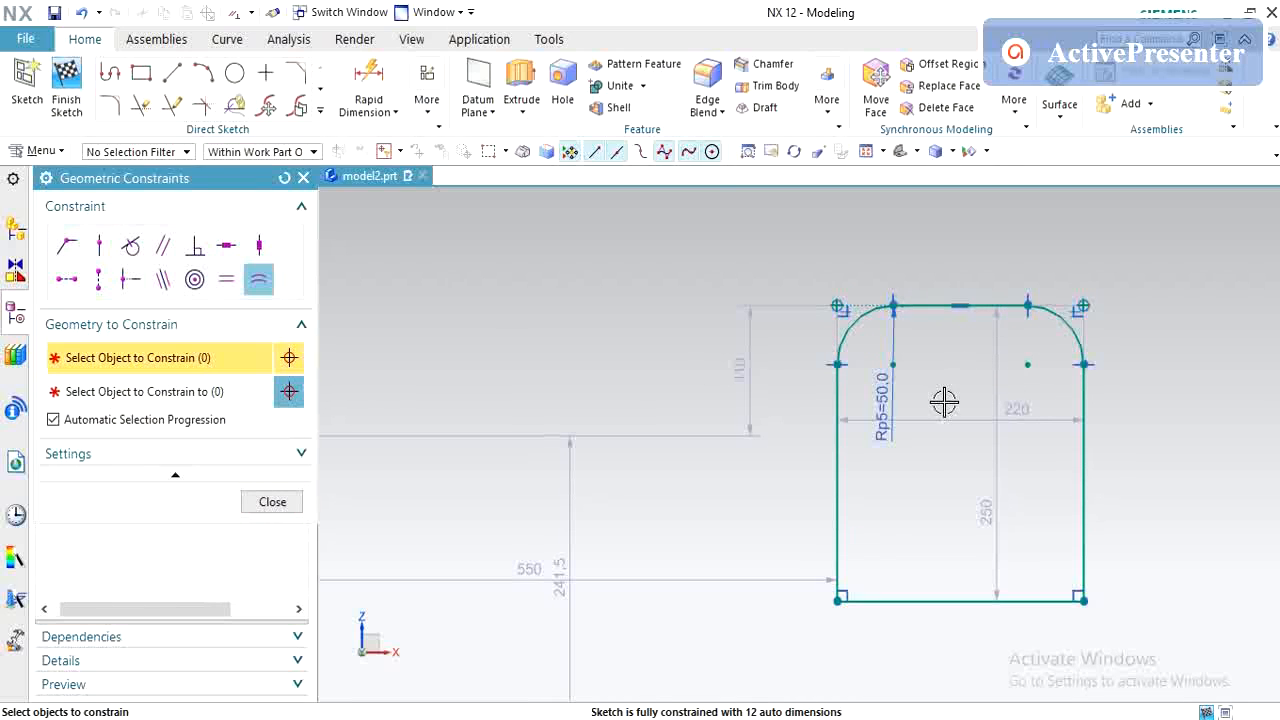
pyautogui.click(272, 502)
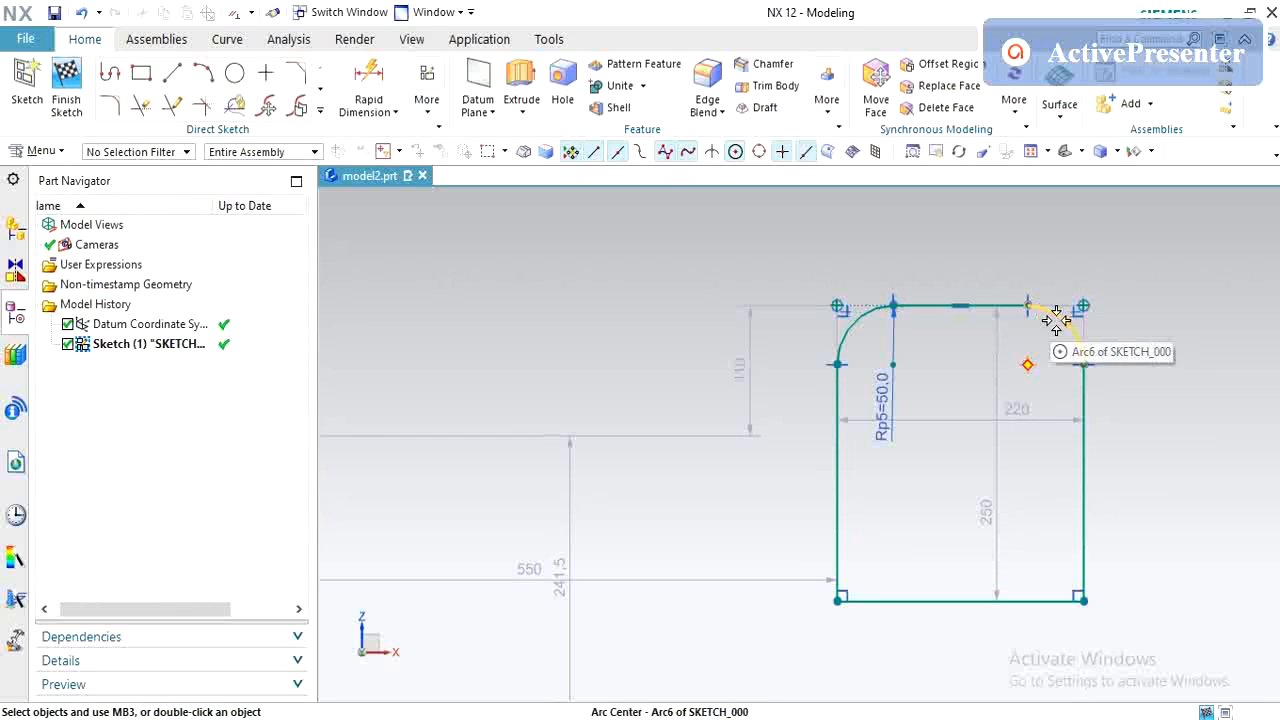
pyautogui.click(370, 77)
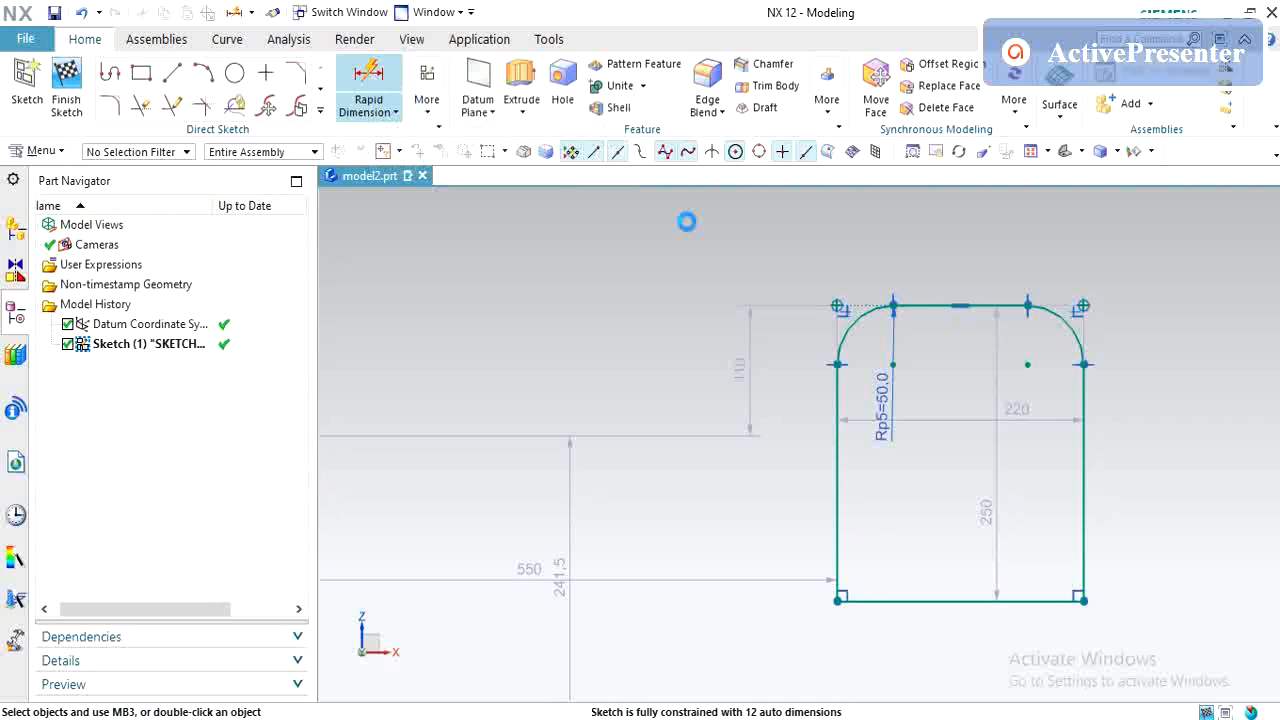
pyautogui.click(1066, 320)
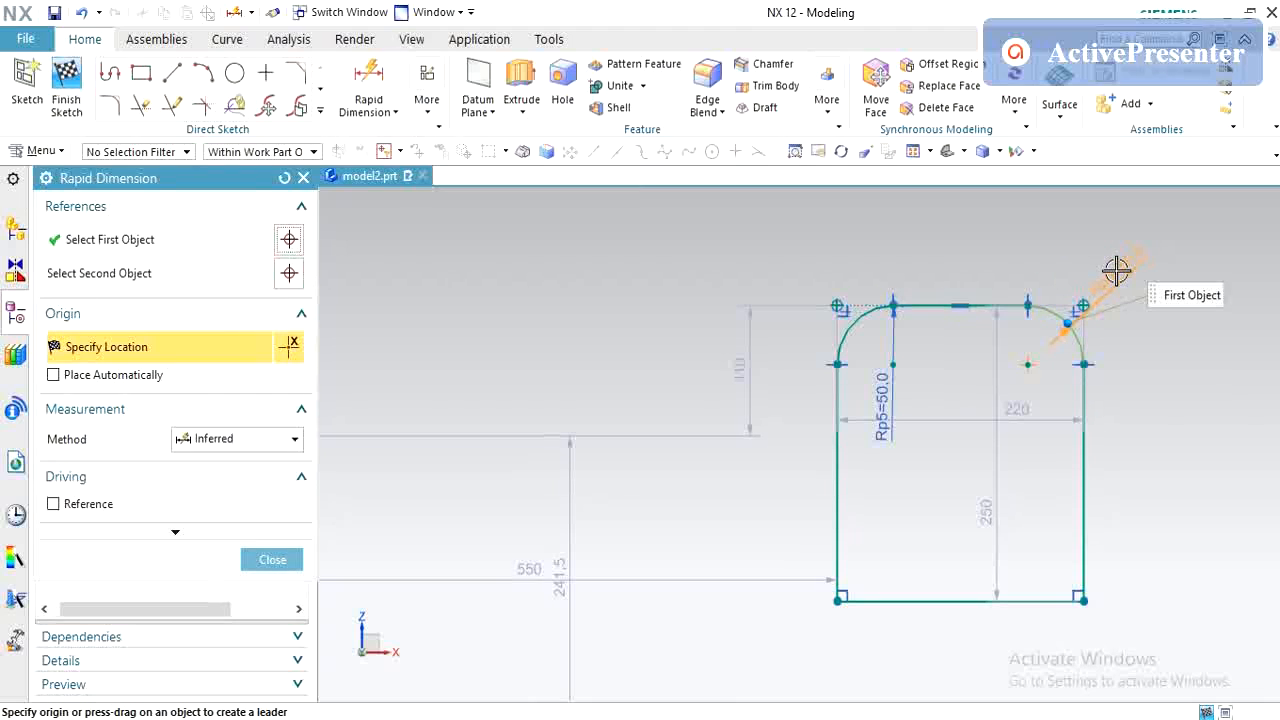
pyautogui.press('Escape')
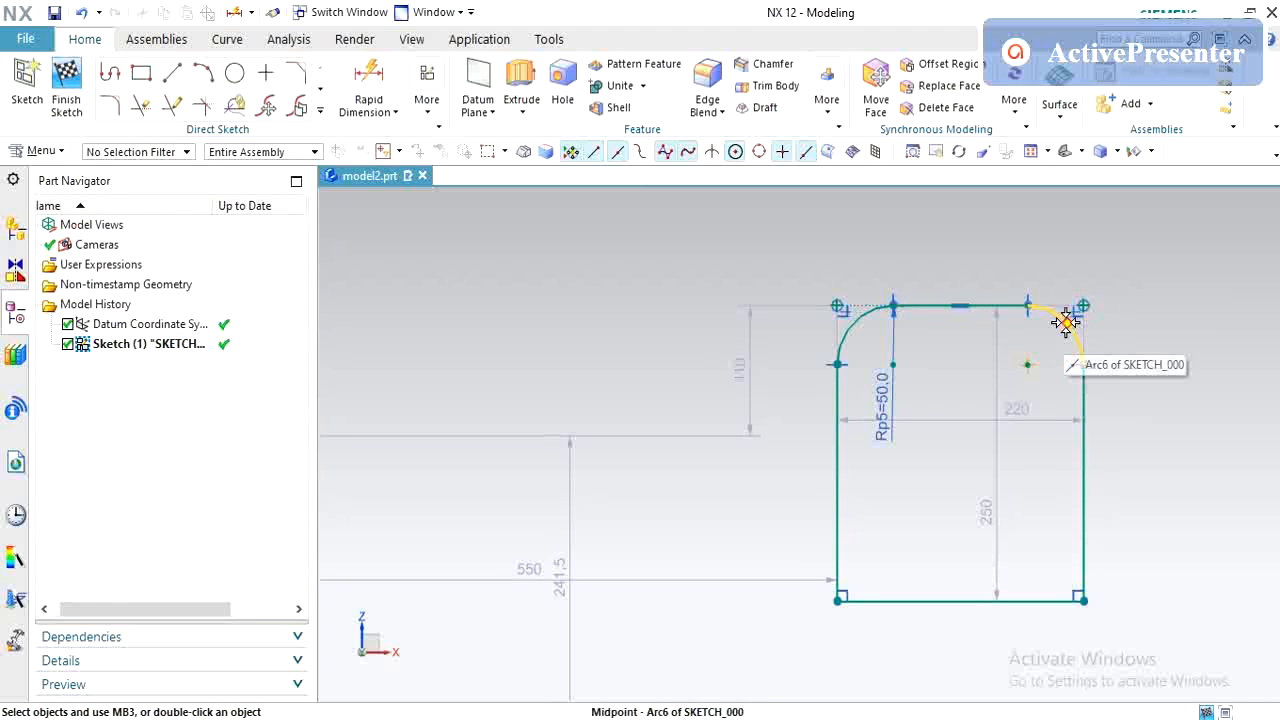
# - Change the upper-left fillet's radius dimension to 80 mm
pyautogui.click(879, 395)
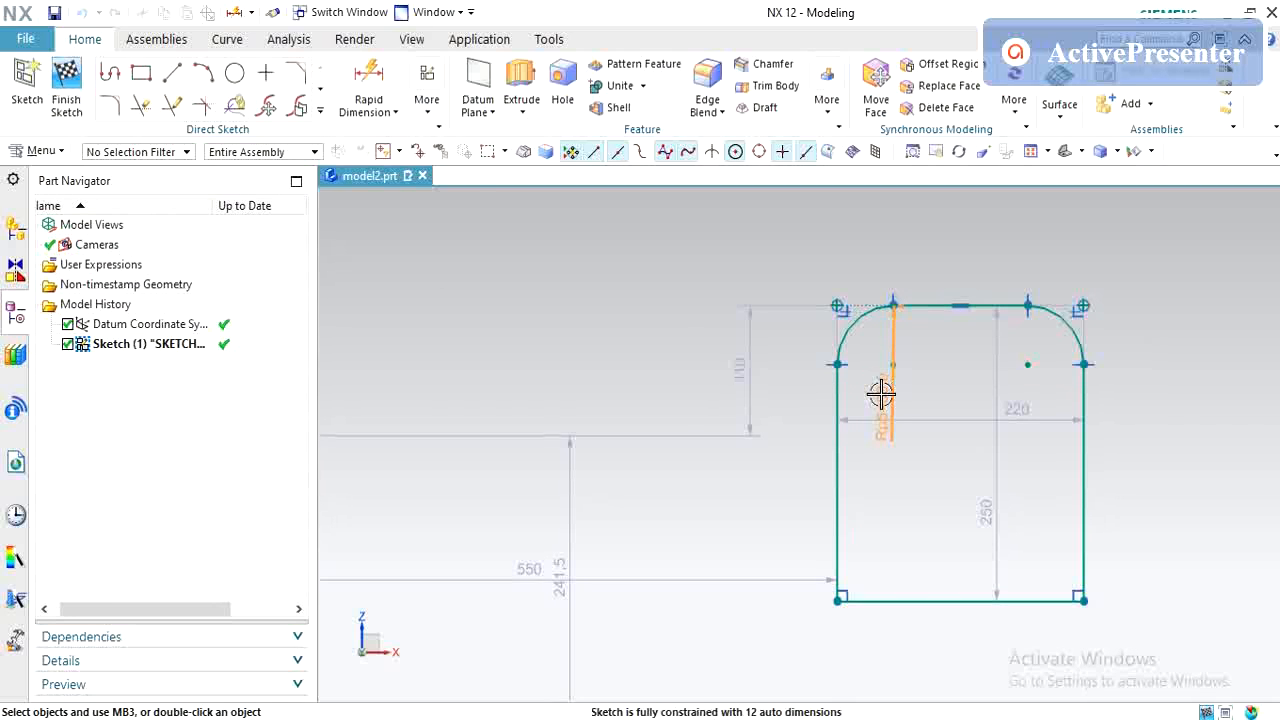
pyautogui.doubleClick(880, 395)
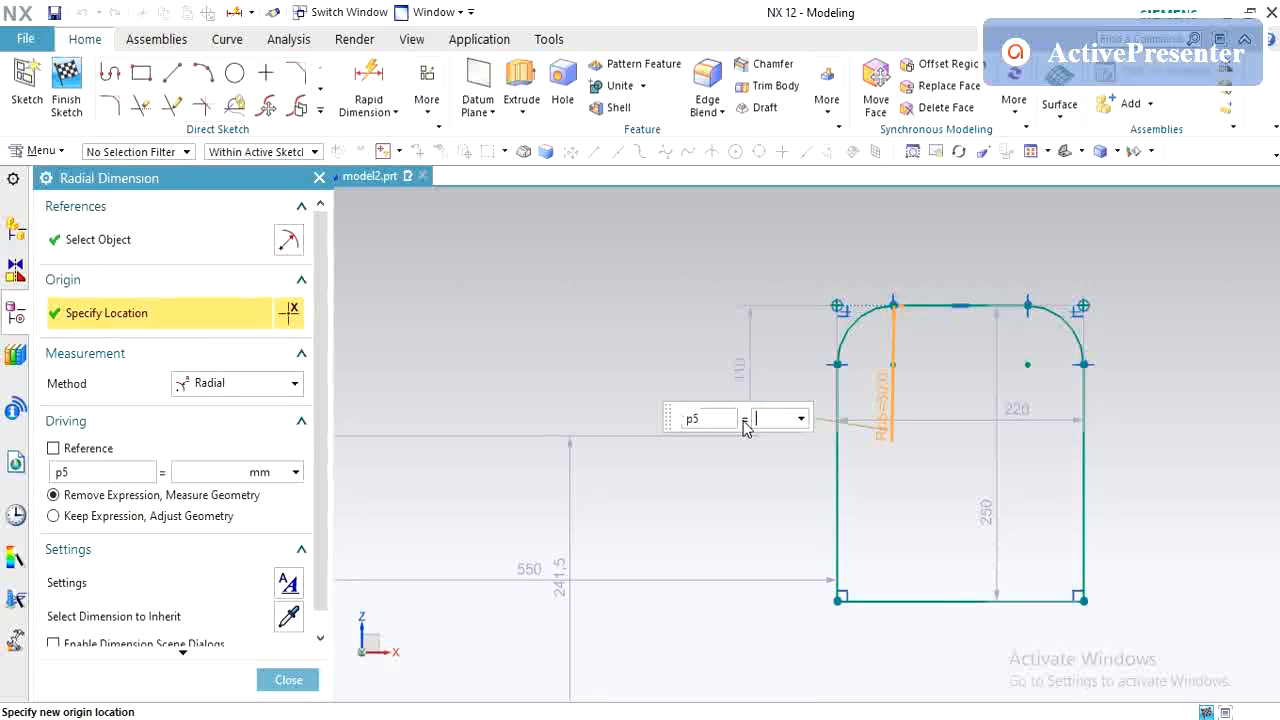
pyautogui.press('Return')
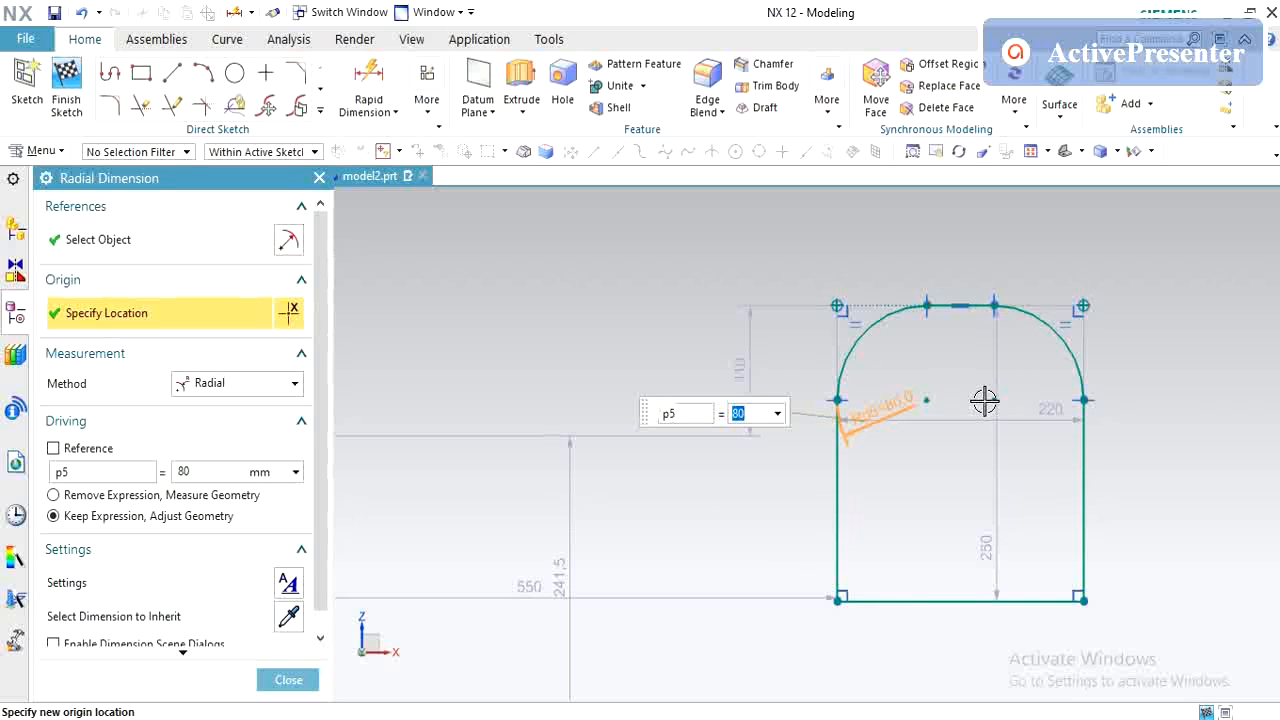
pyautogui.press('Escape')
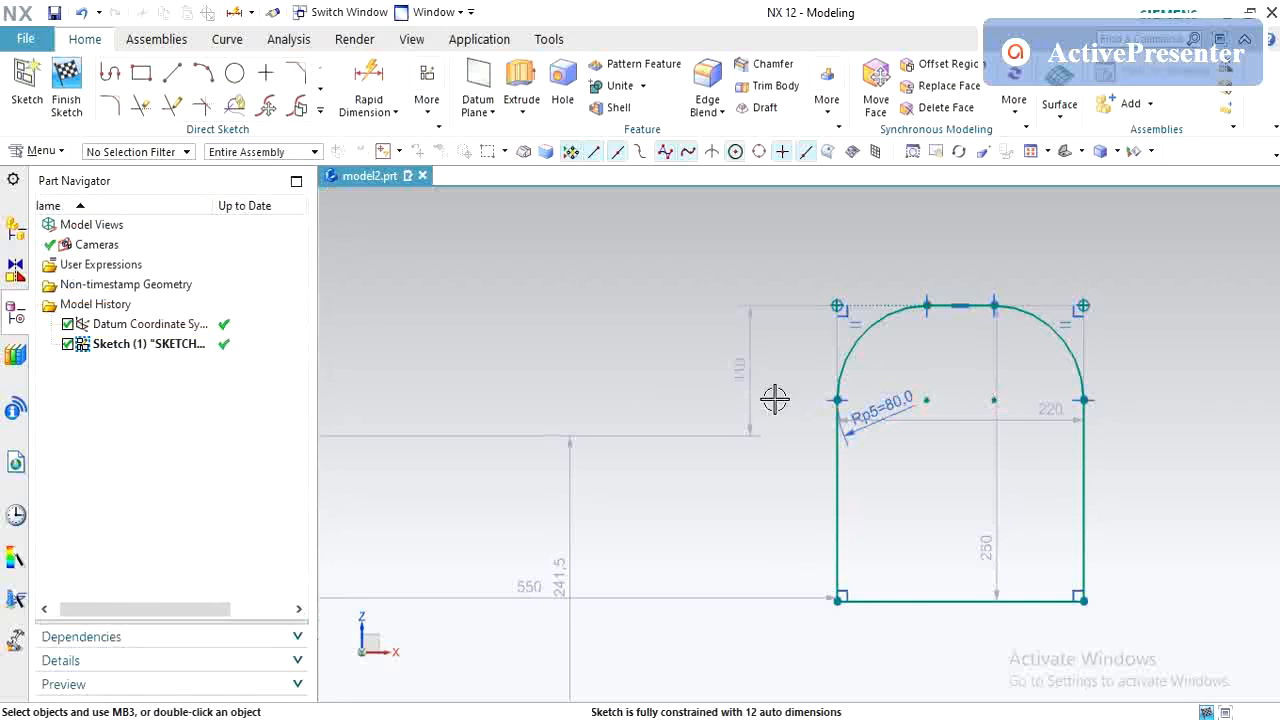
pyautogui.click(417, 105)
pyautogui.click(460, 242)
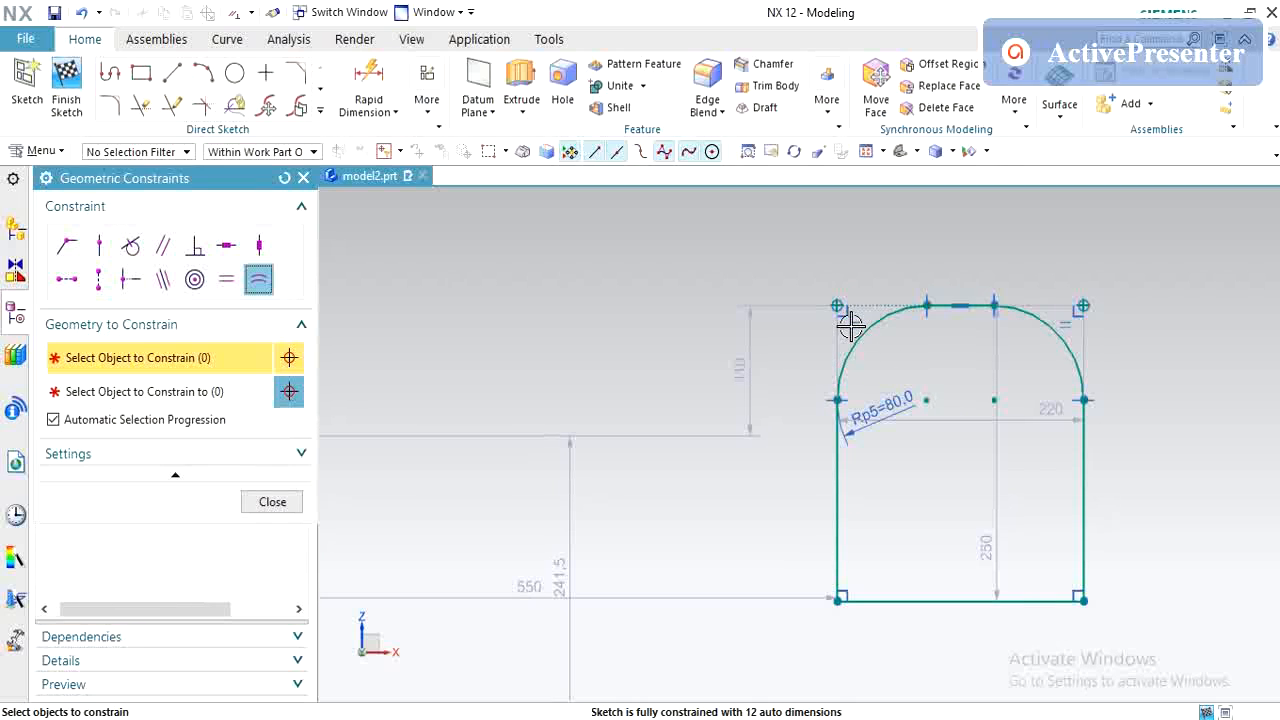
pyautogui.press('Escape')
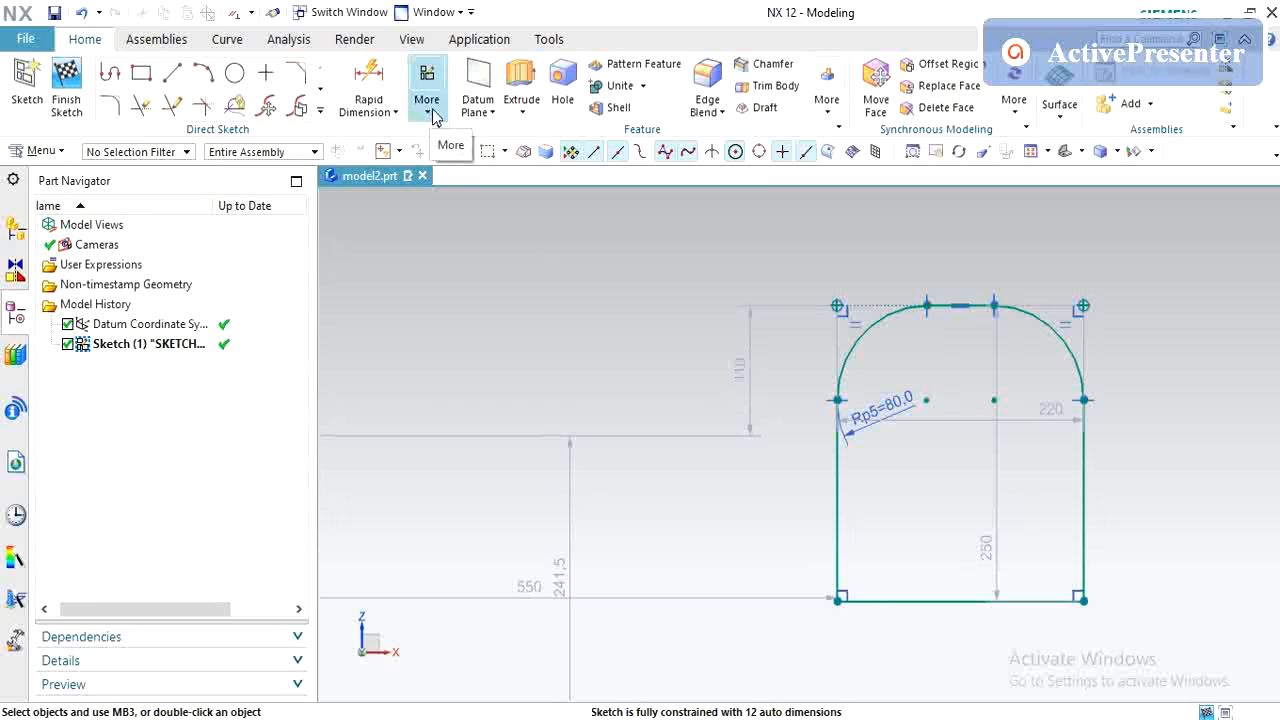
pyautogui.click(478, 112)
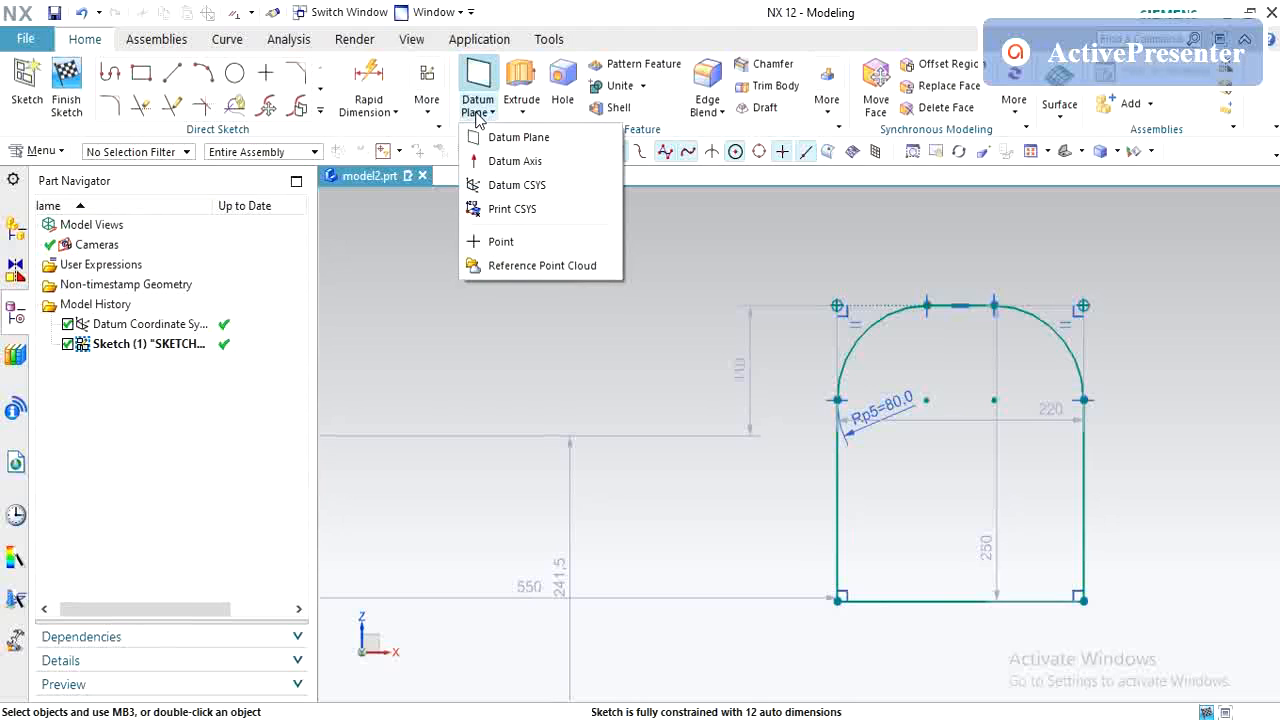
pyautogui.click(522, 112)
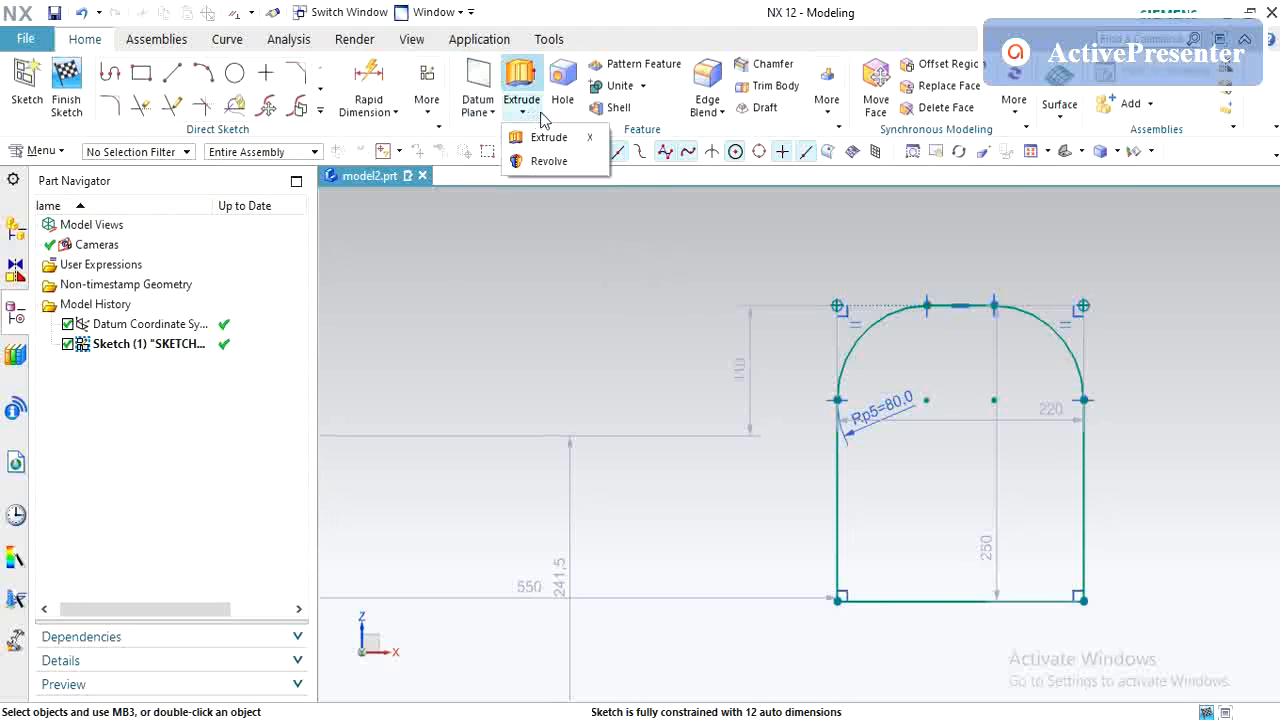
pyautogui.click(538, 114)
pyautogui.click(515, 107)
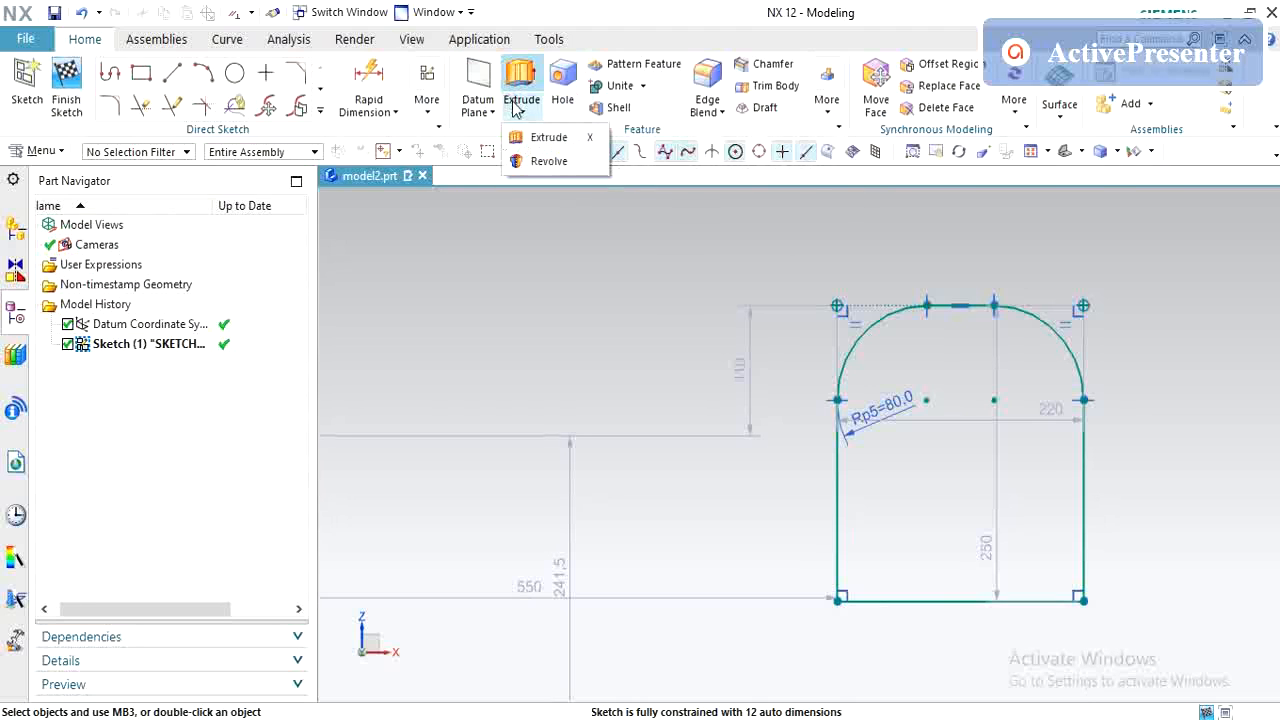